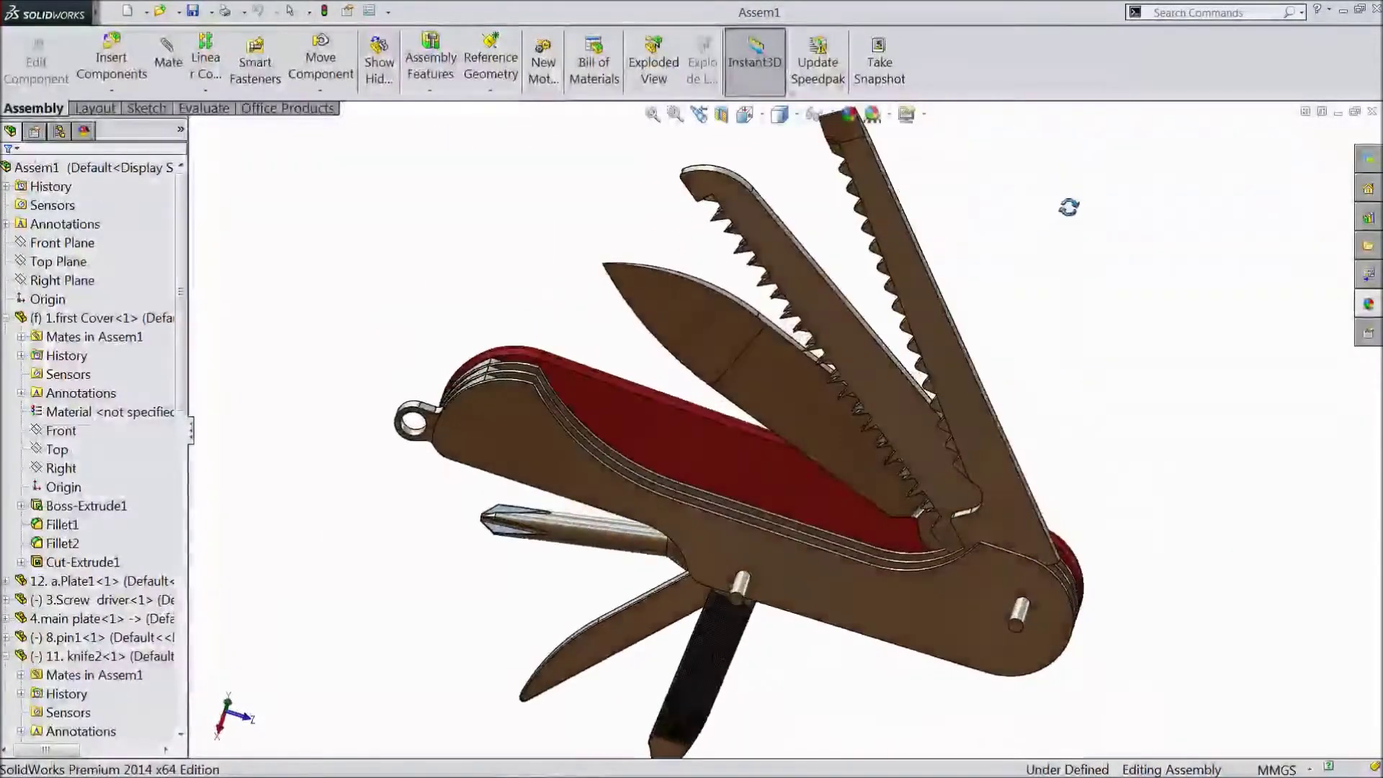
Swing the saw and saw knife blades toward the main knife blade.
middle_click_drag(1145, 500, 1117, 516)
middle_click_drag(581, 495, 414, 447)
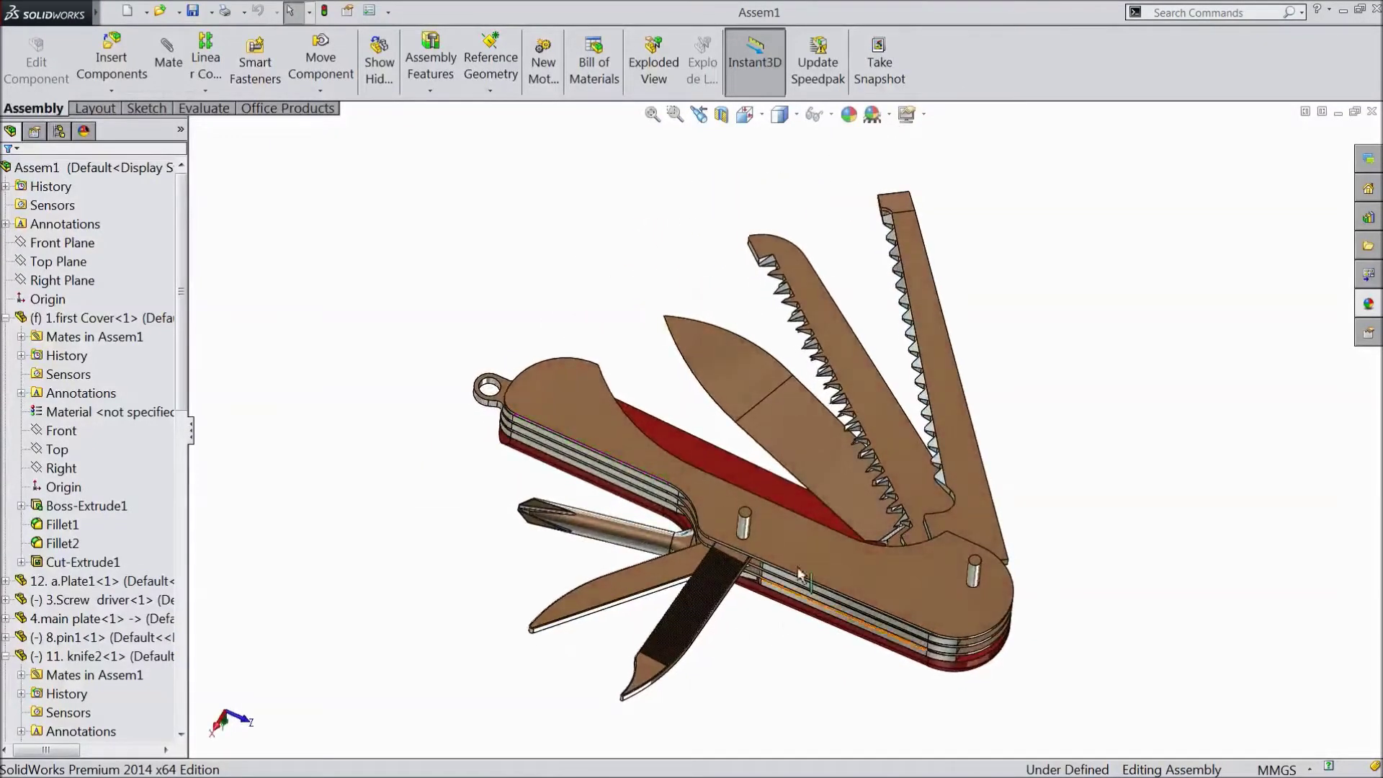
left_click_drag(873, 369, 770, 372)
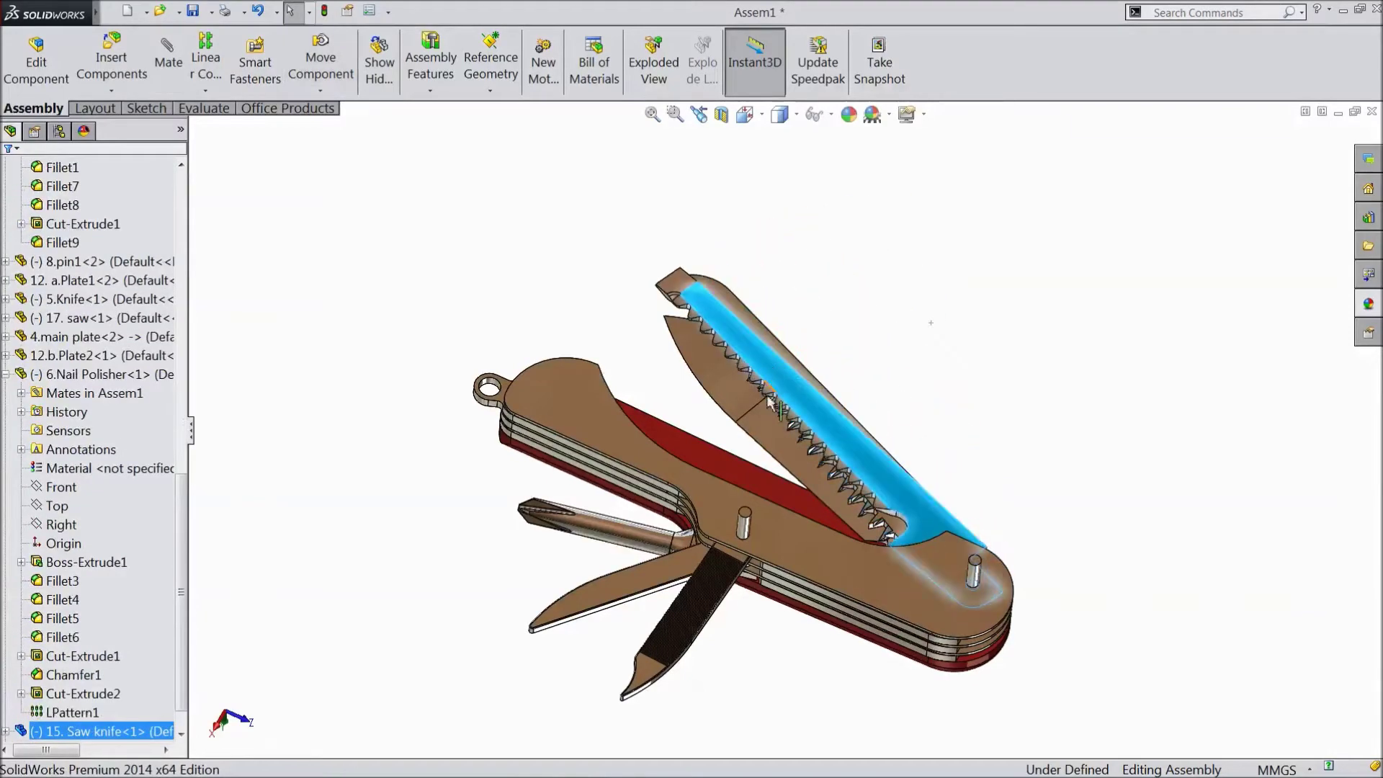
scroll(786, 438, "up", 1)
scroll(835, 616, "down", 1)
left_click(417, 314)
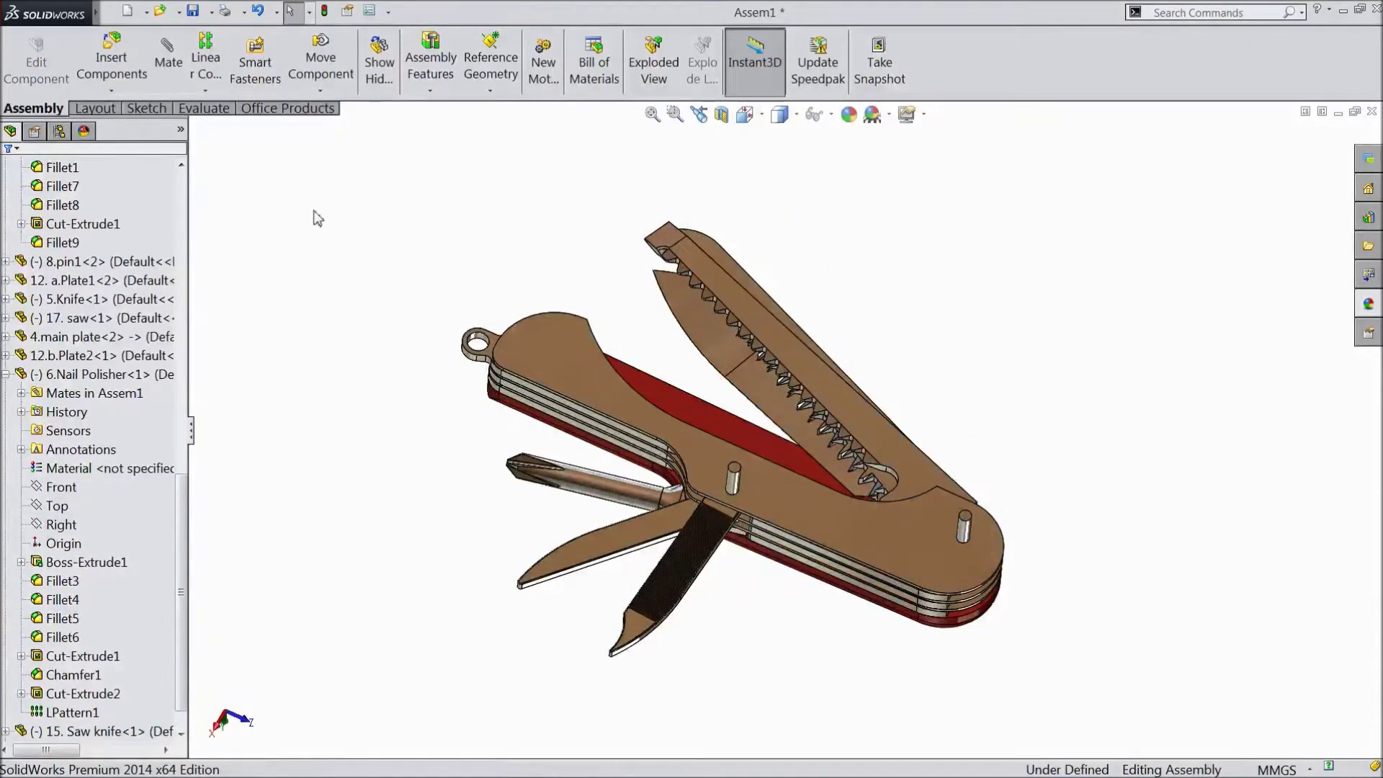
Insert the 7. bender point part into the assembly beside the screwdriver and small knife.
left_click(112, 77)
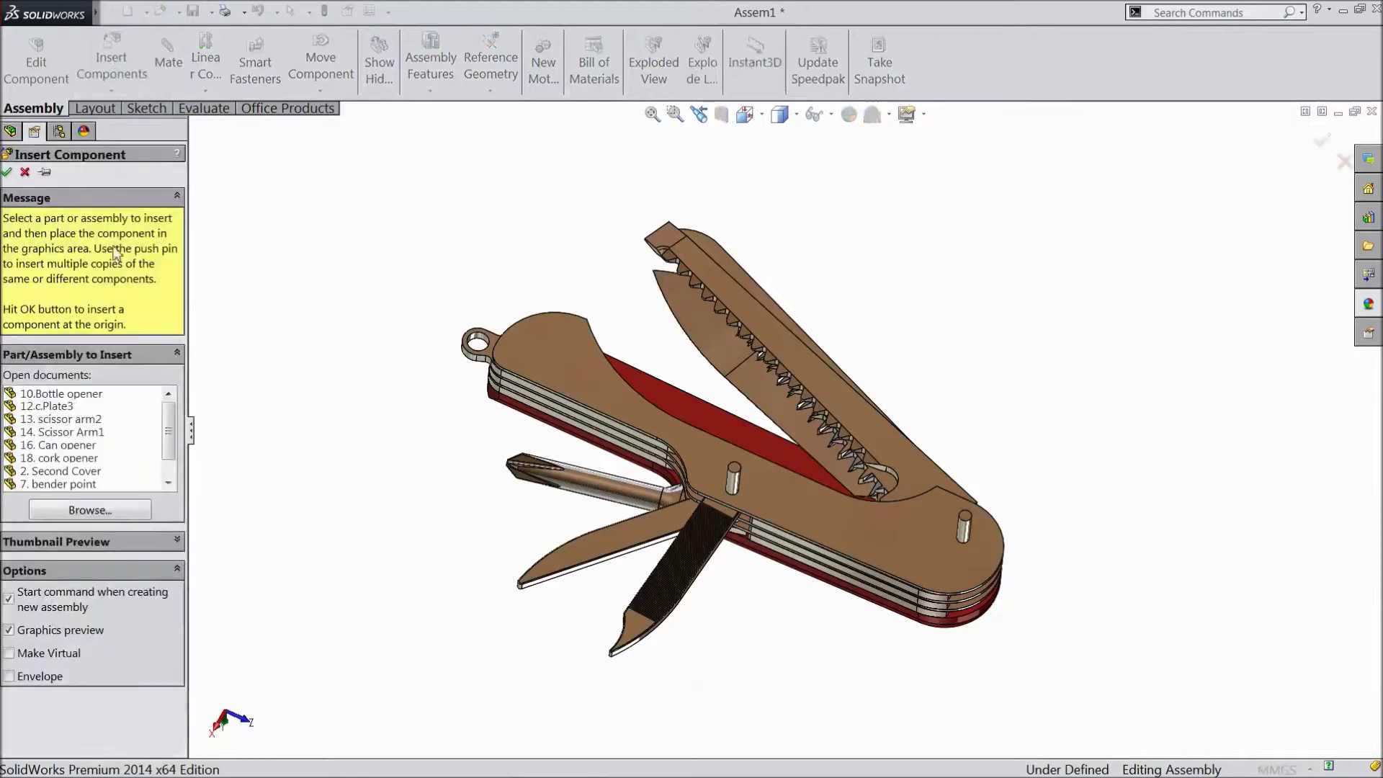
left_click(62, 485)
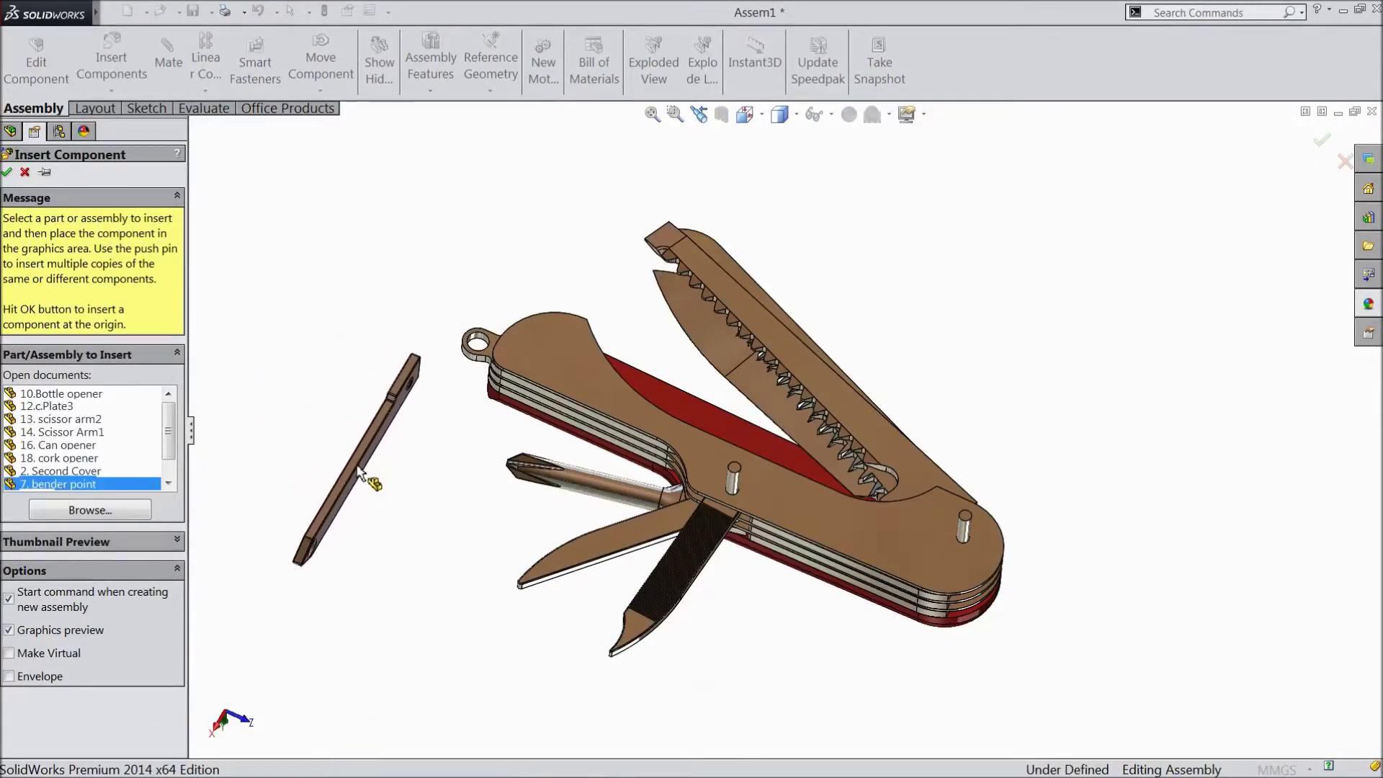
left_click(356, 481)
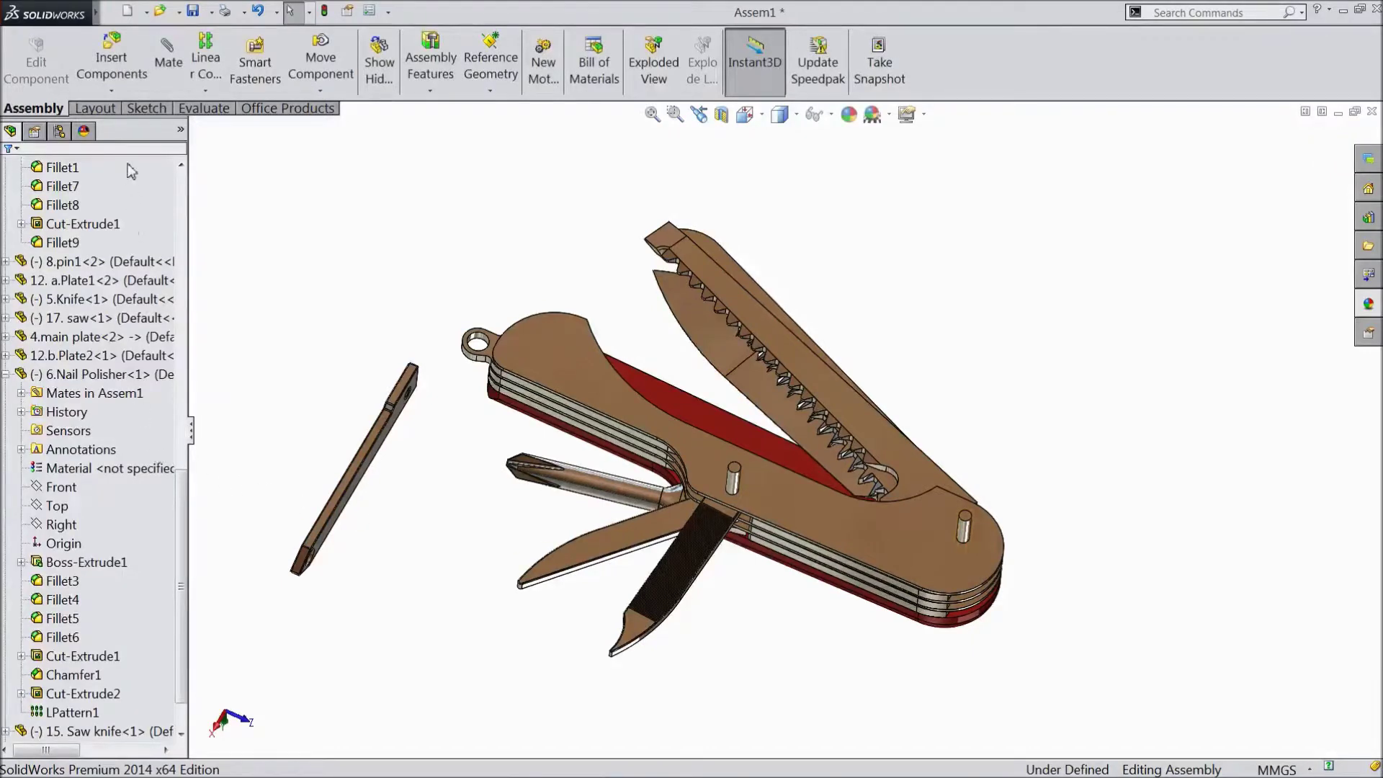
Insert the 14. Scissor Arm1 and 13. scissor arm2 parts in the free space beyond the saw blades.
left_click(124, 55)
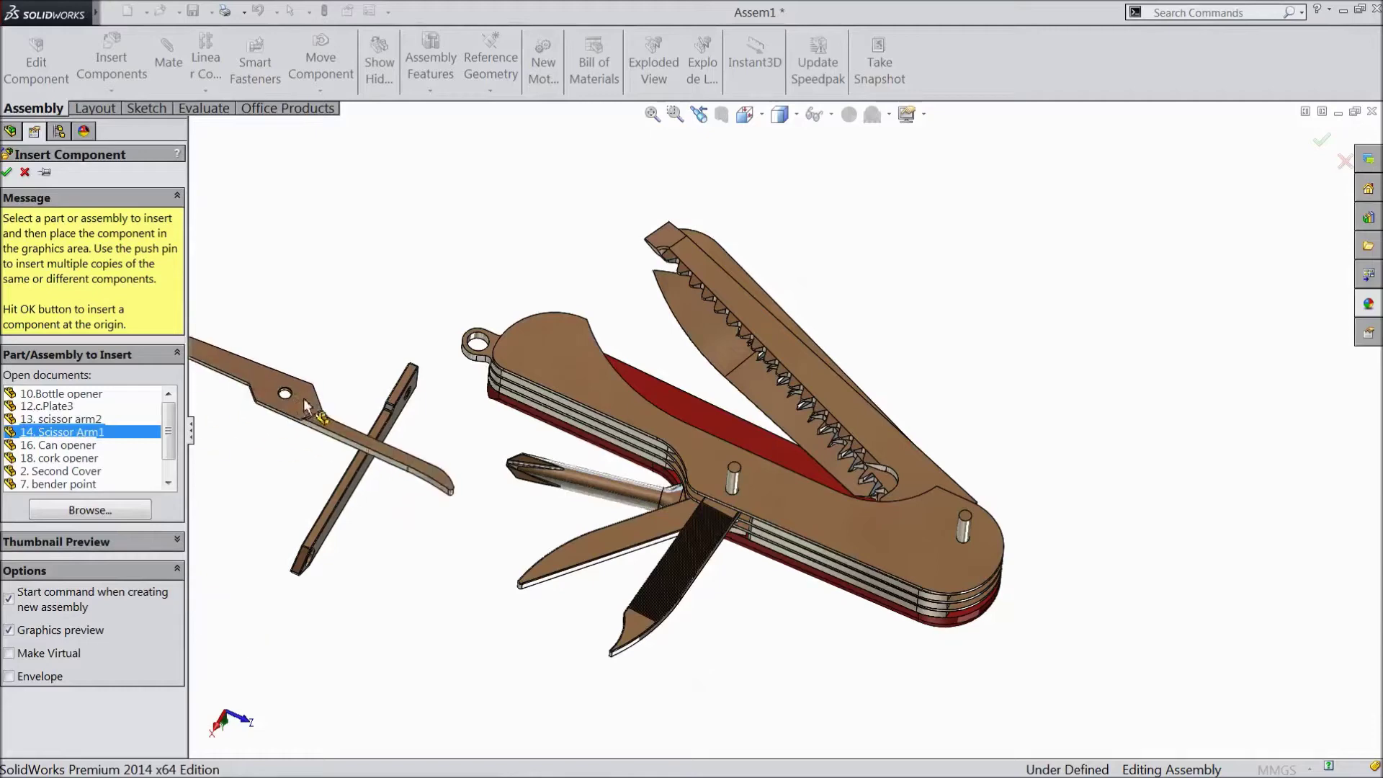
left_click(978, 310)
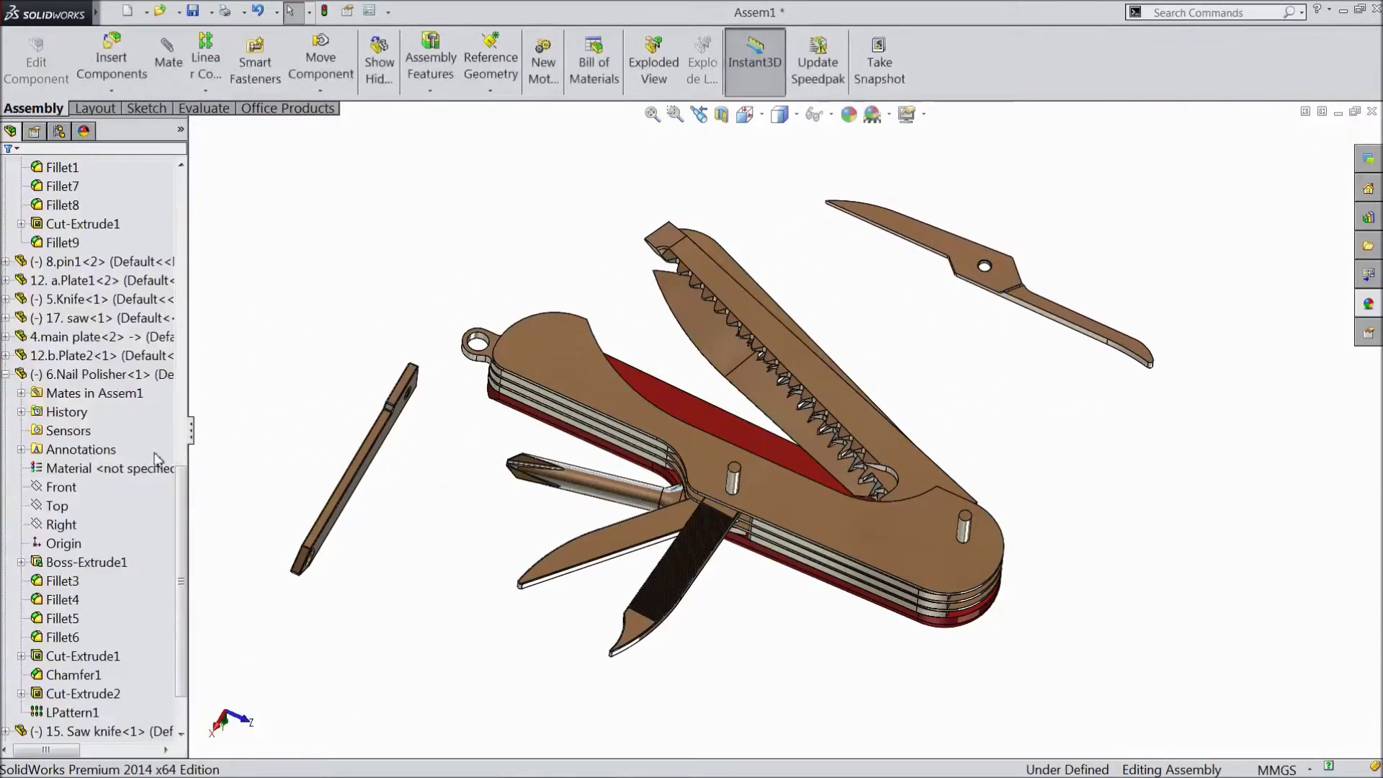
left_click(118, 83)
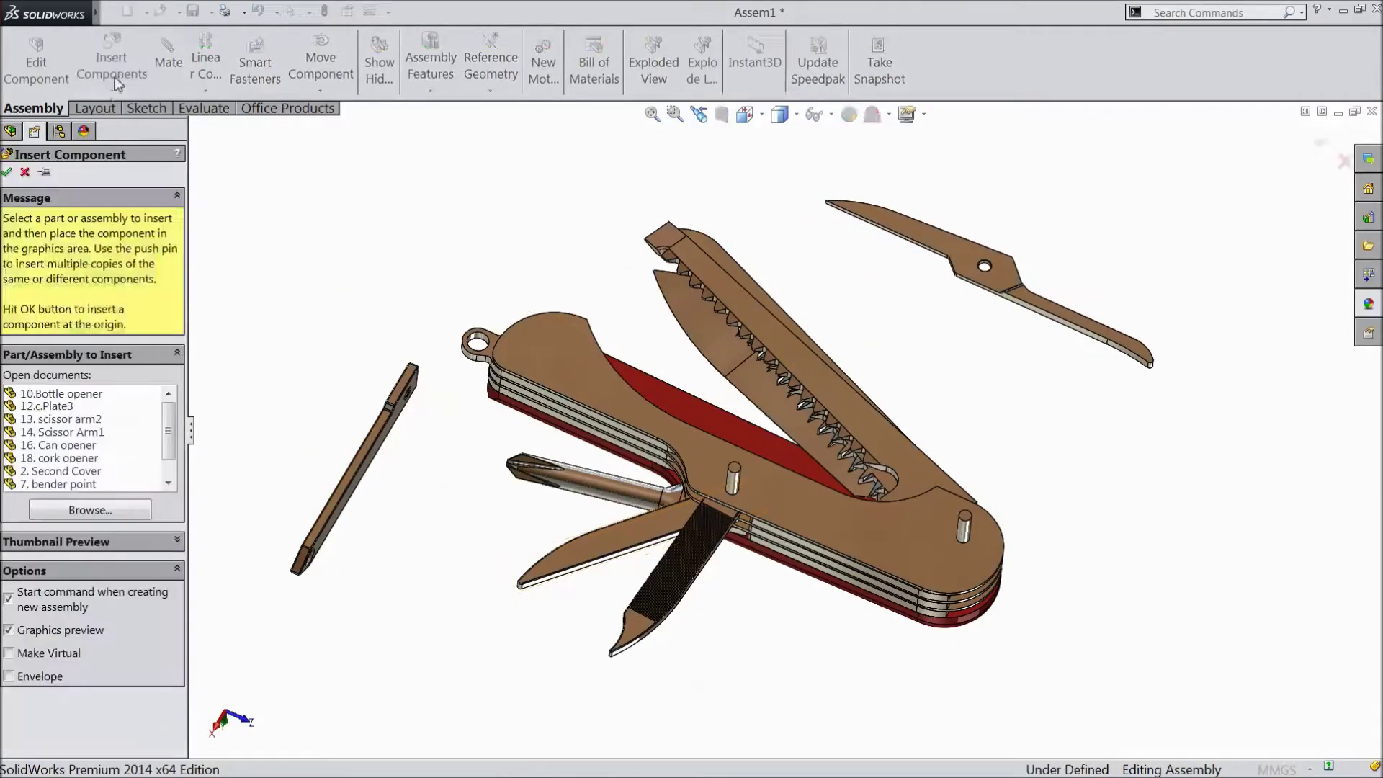
left_click(69, 422)
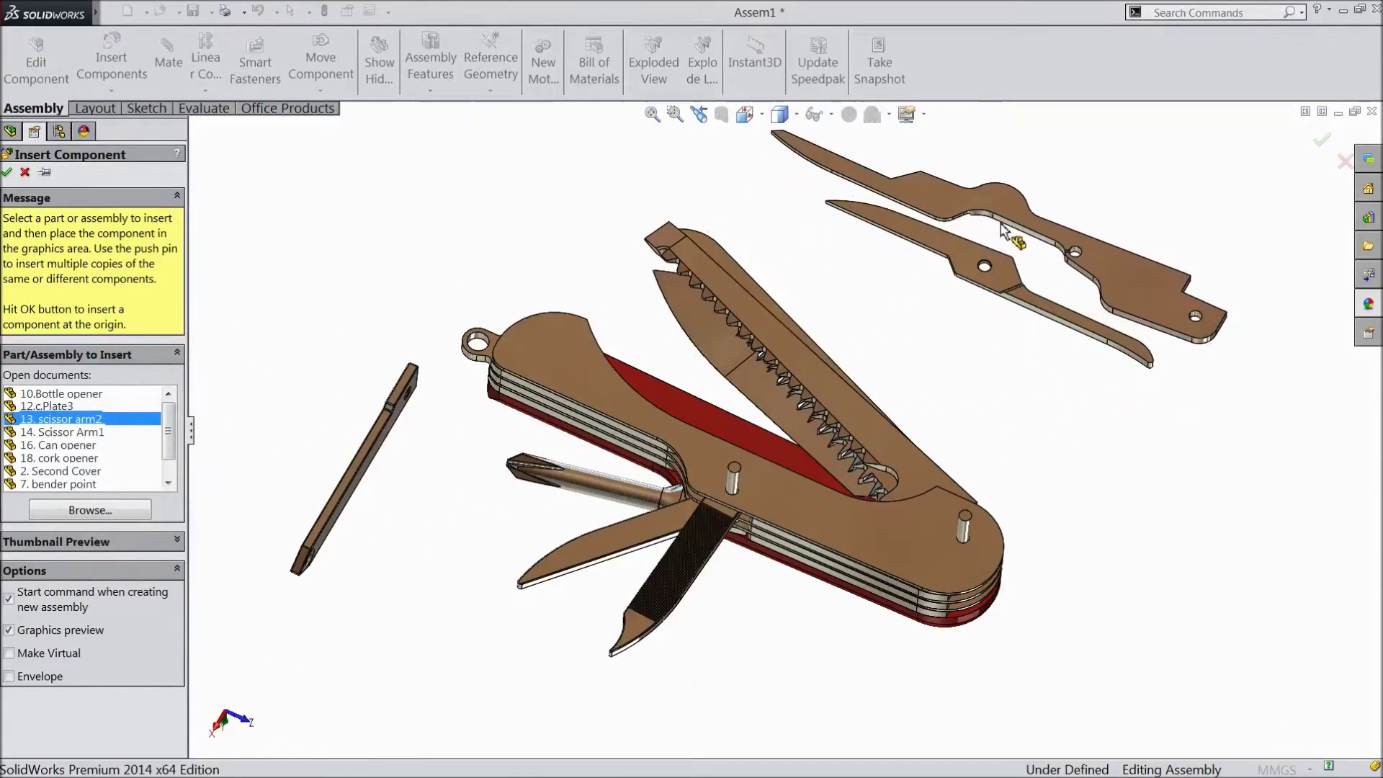
left_click(1001, 229)
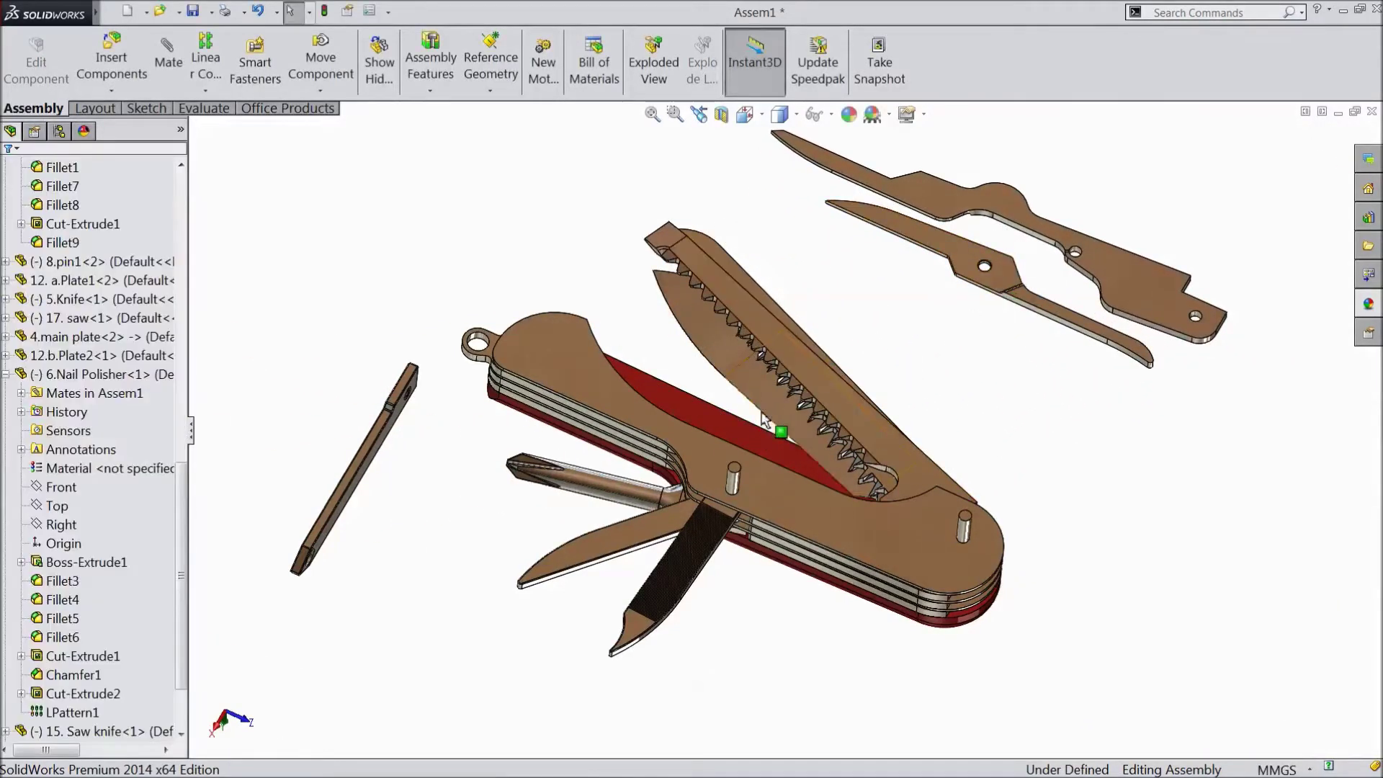
Place a copy of the outermost 4.main plate in the free space in front of the knife body.
scroll(808, 589, "up", 1)
scroll(819, 580, "down", 3)
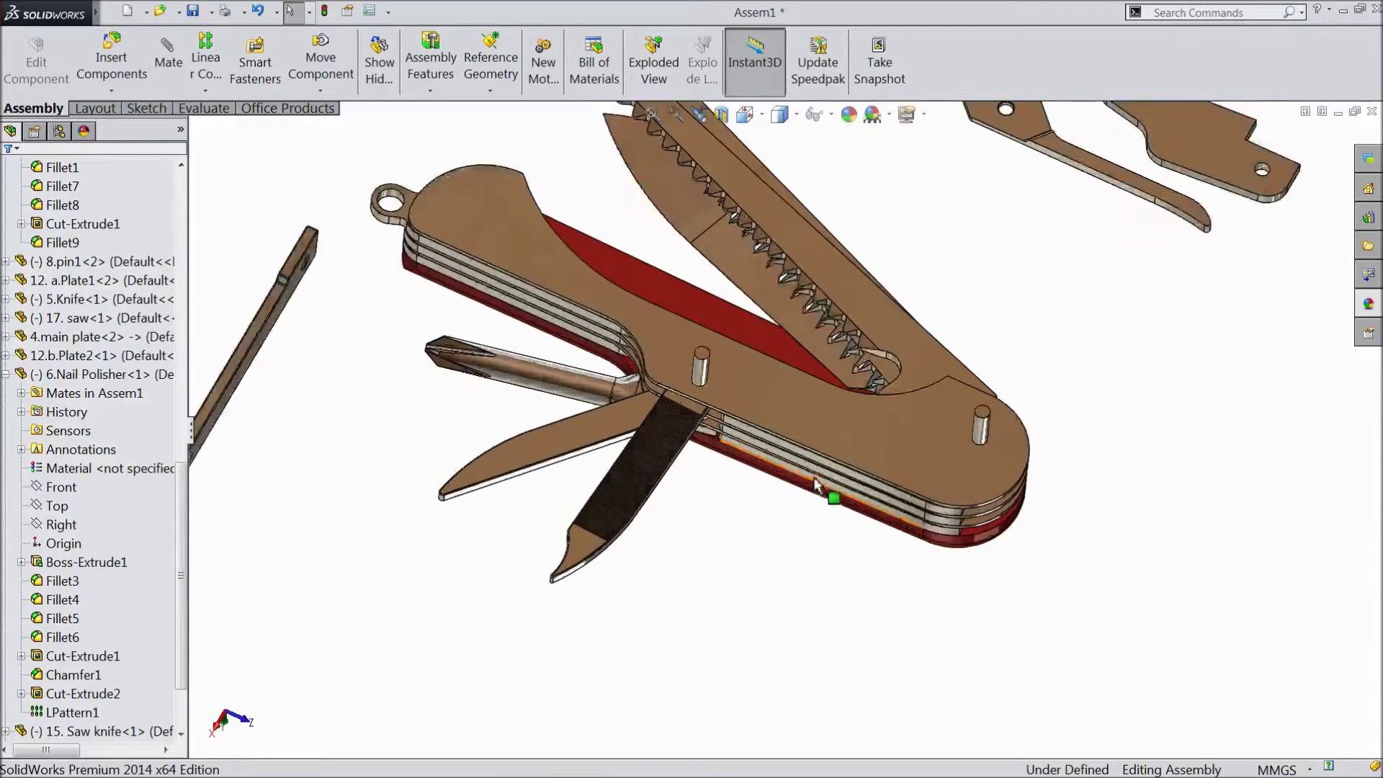
scroll(818, 447, "up", 2)
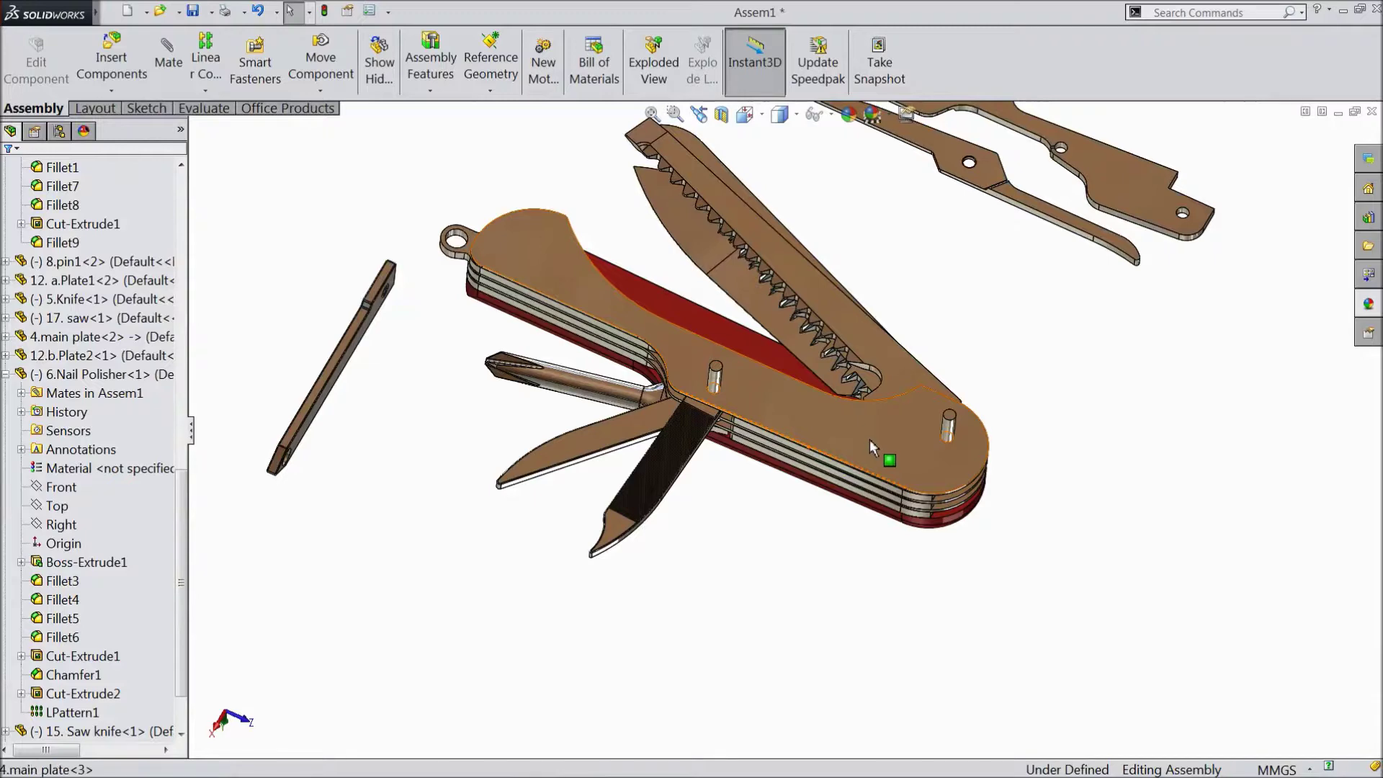
left_click_drag(868, 447, 680, 573, "ctrl")
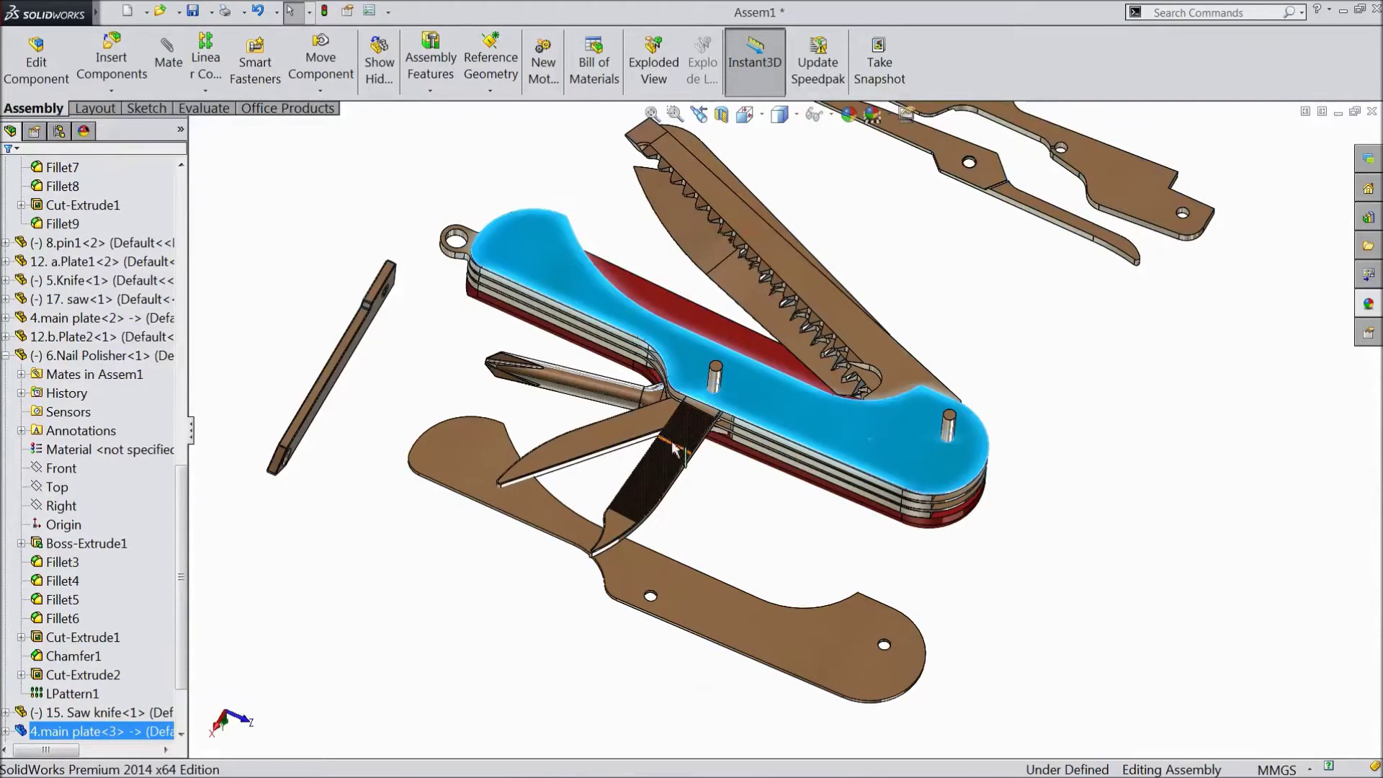
Place a copy of 12. a.Plate1 between the knife body and the copied main plate.
scroll(673, 447, "down", 8)
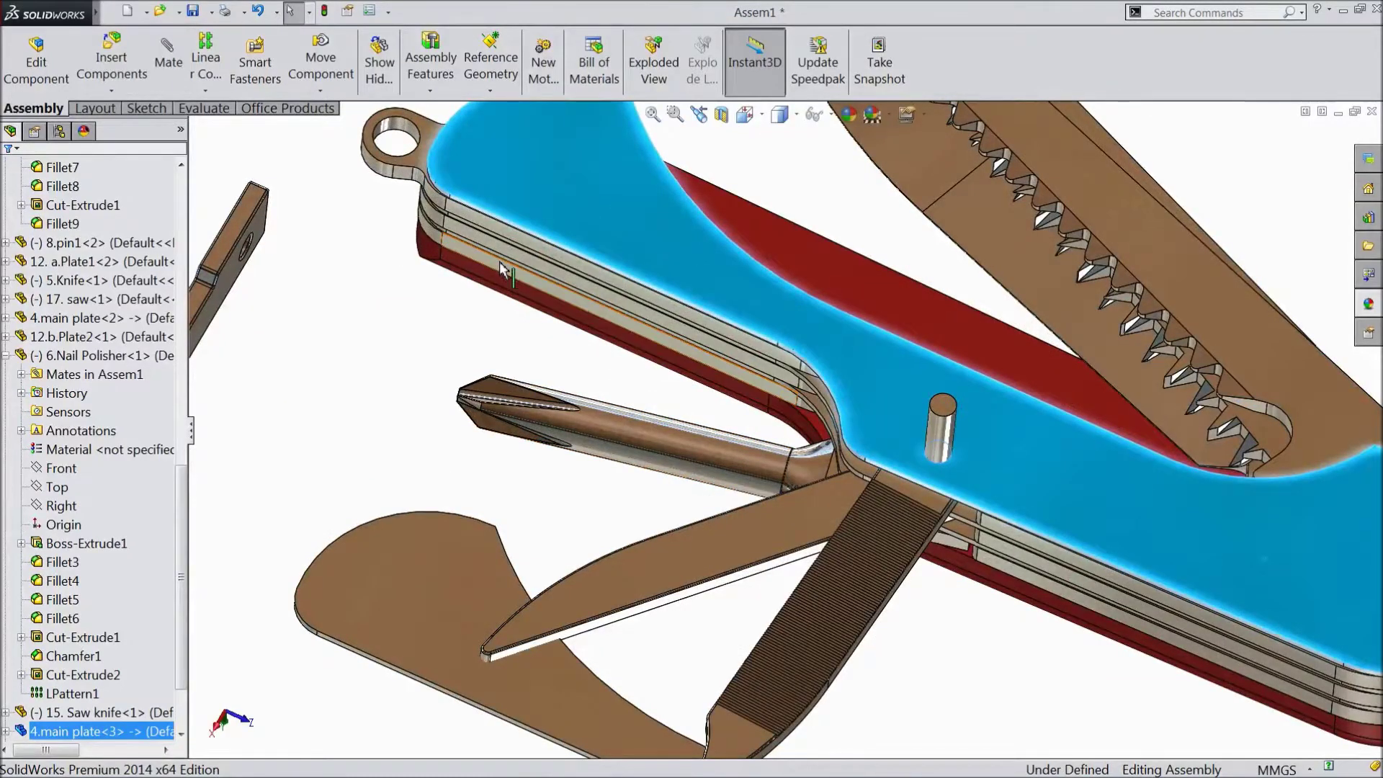
left_click_drag(502, 269, 518, 479)
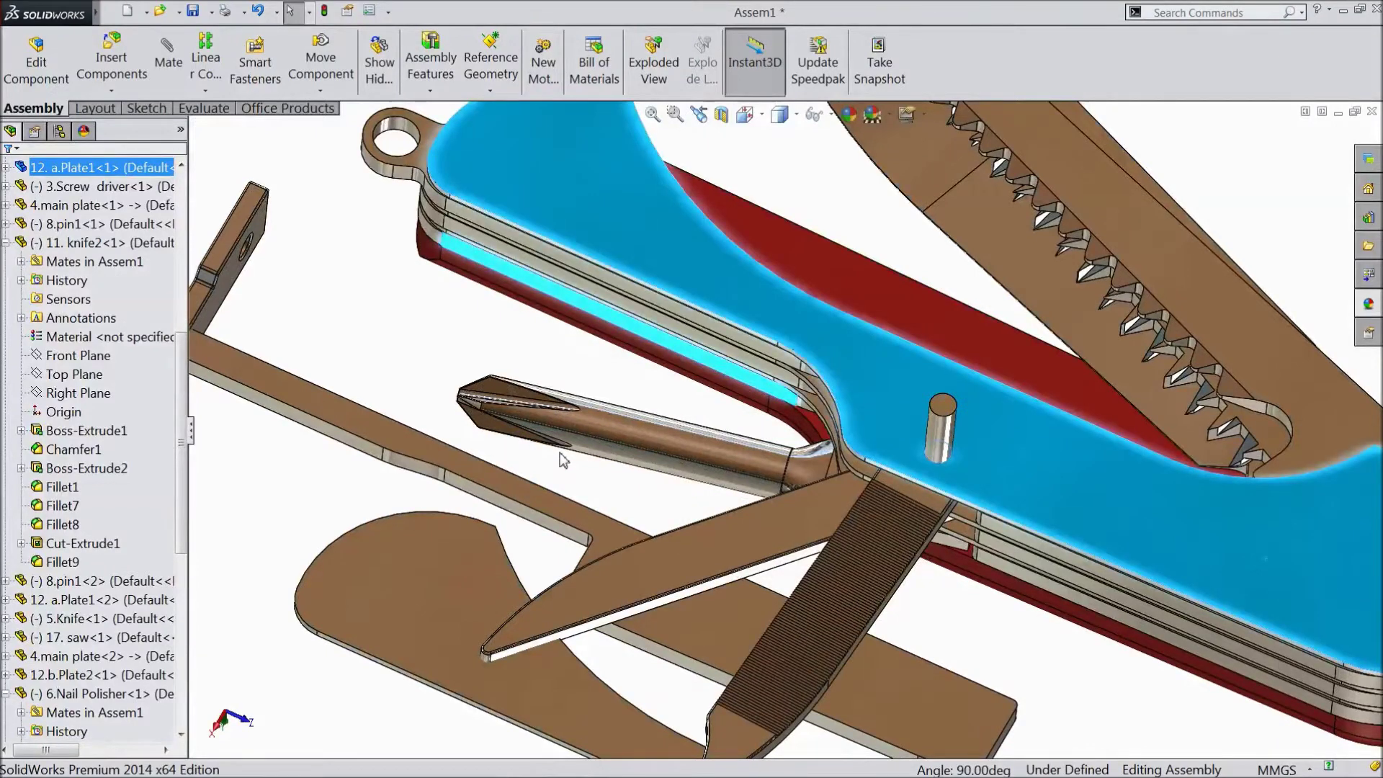
scroll(561, 456, "up", 3)
scroll(840, 553, "up", 2)
scroll(838, 551, "down", 2)
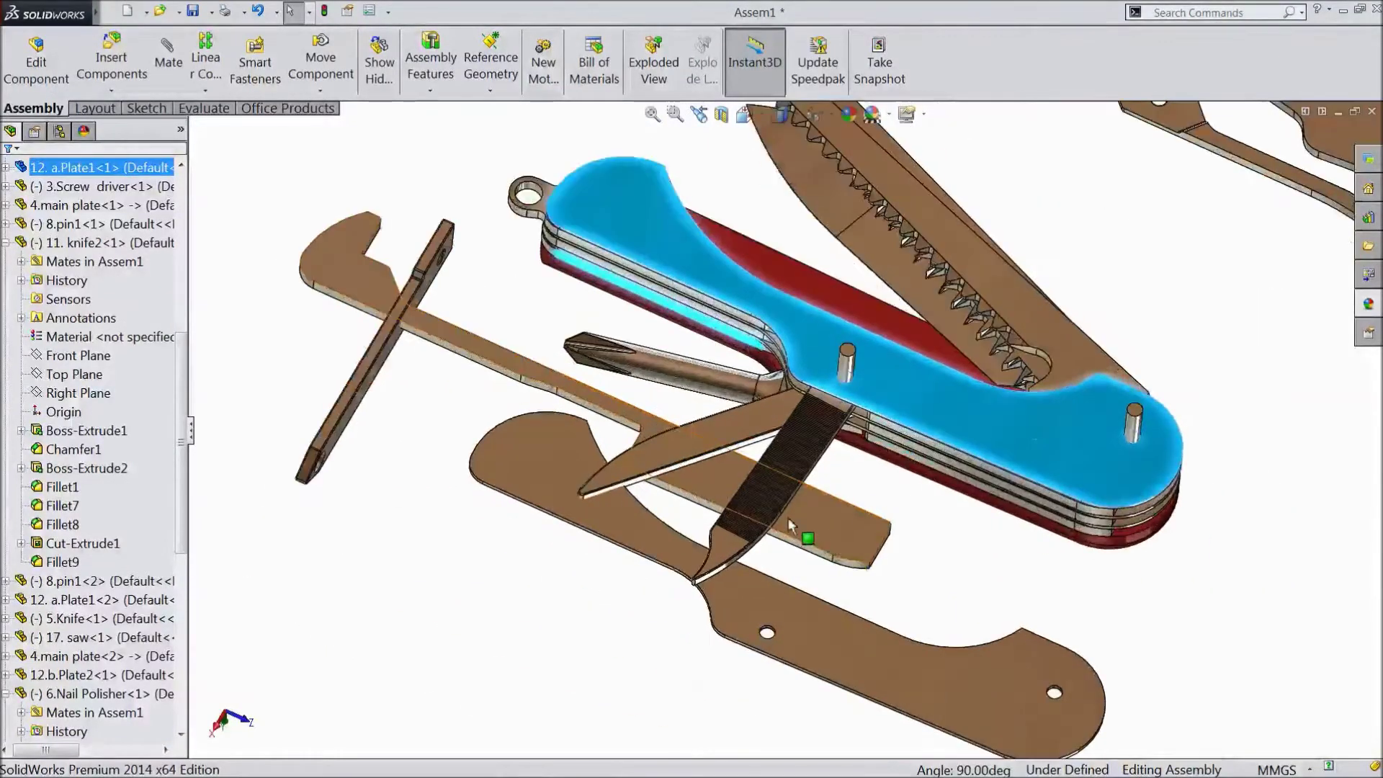
Fold the screwdriver, 5.Knife and nail polisher in toward the knife body.
left_click_drag(704, 378, 702, 358)
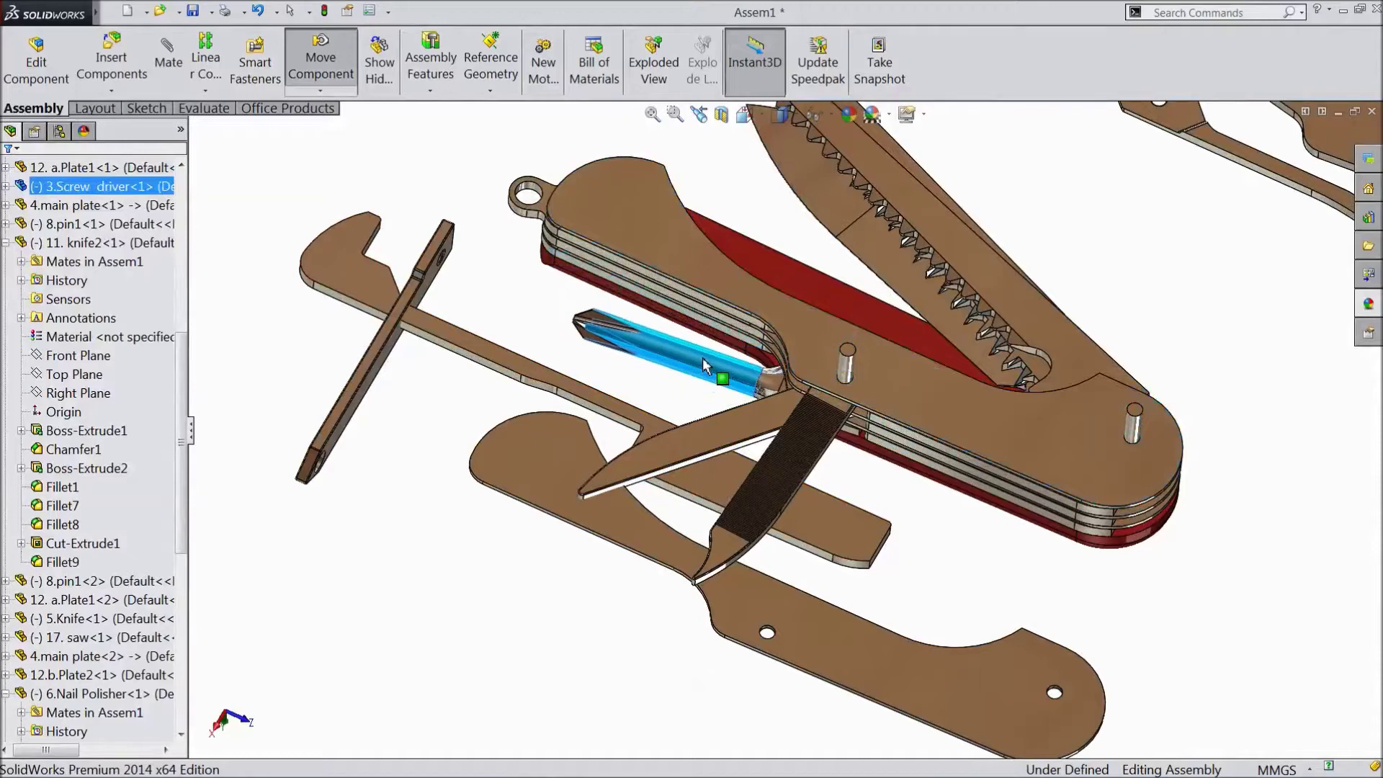
left_click_drag(726, 433, 693, 313)
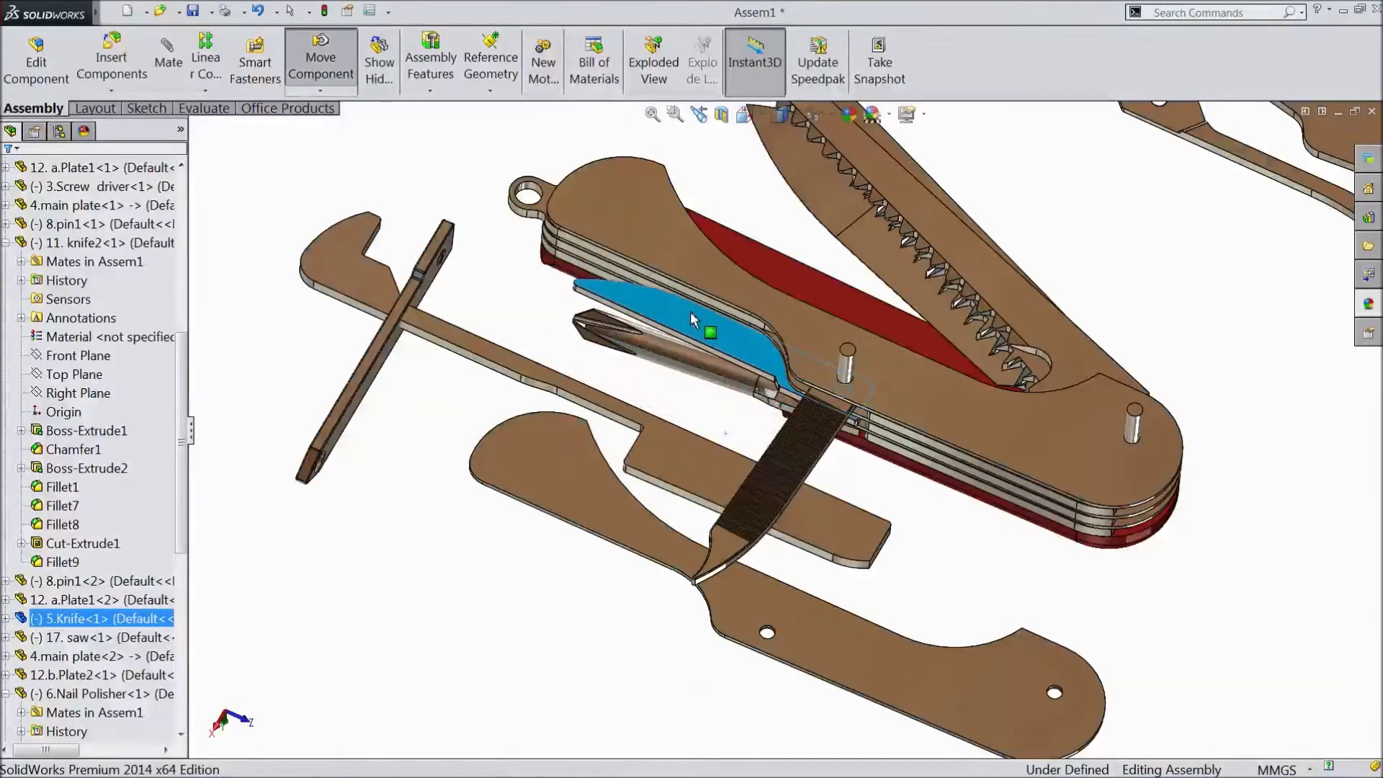
left_click_drag(765, 554, 680, 332)
key("Escape")
scroll(840, 408, "up", 2)
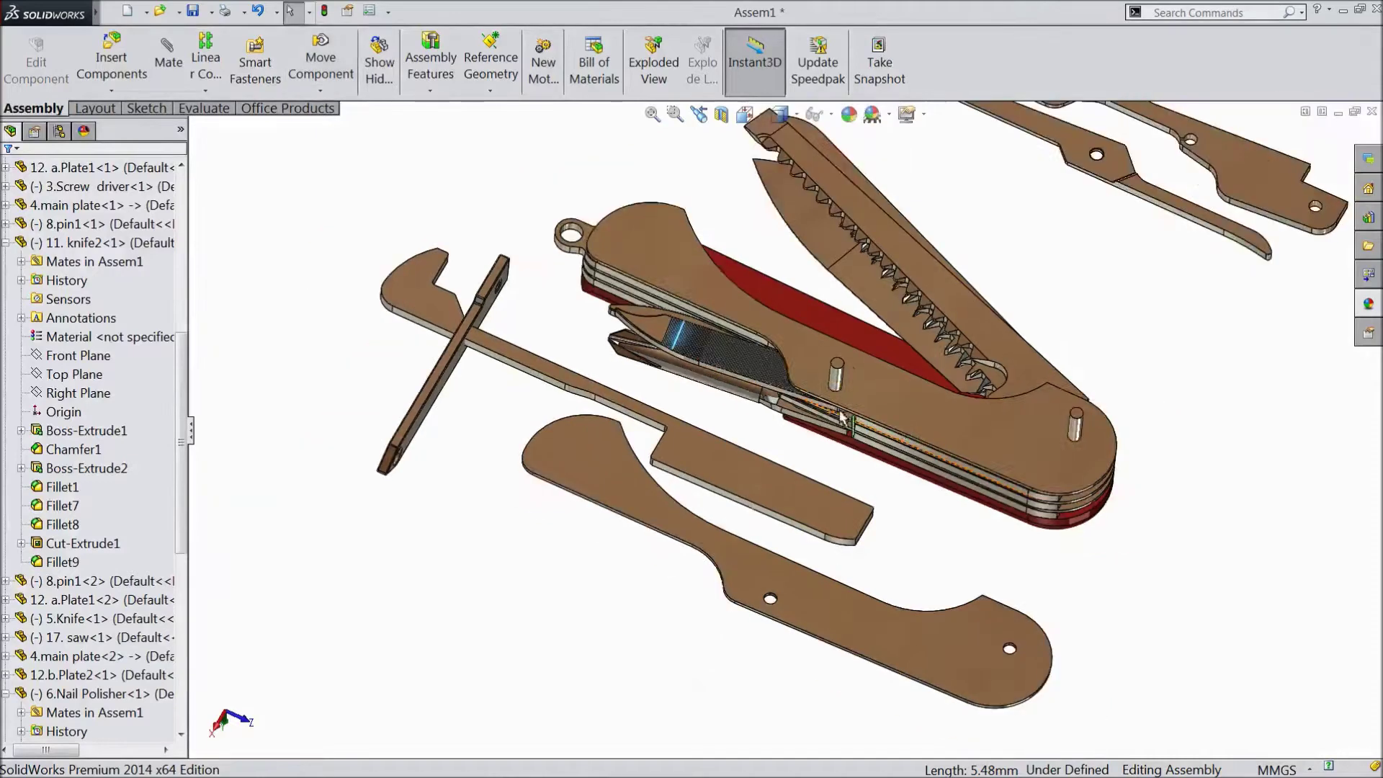
scroll(1046, 412, "down", 2)
scroll(1038, 413, "up", 2)
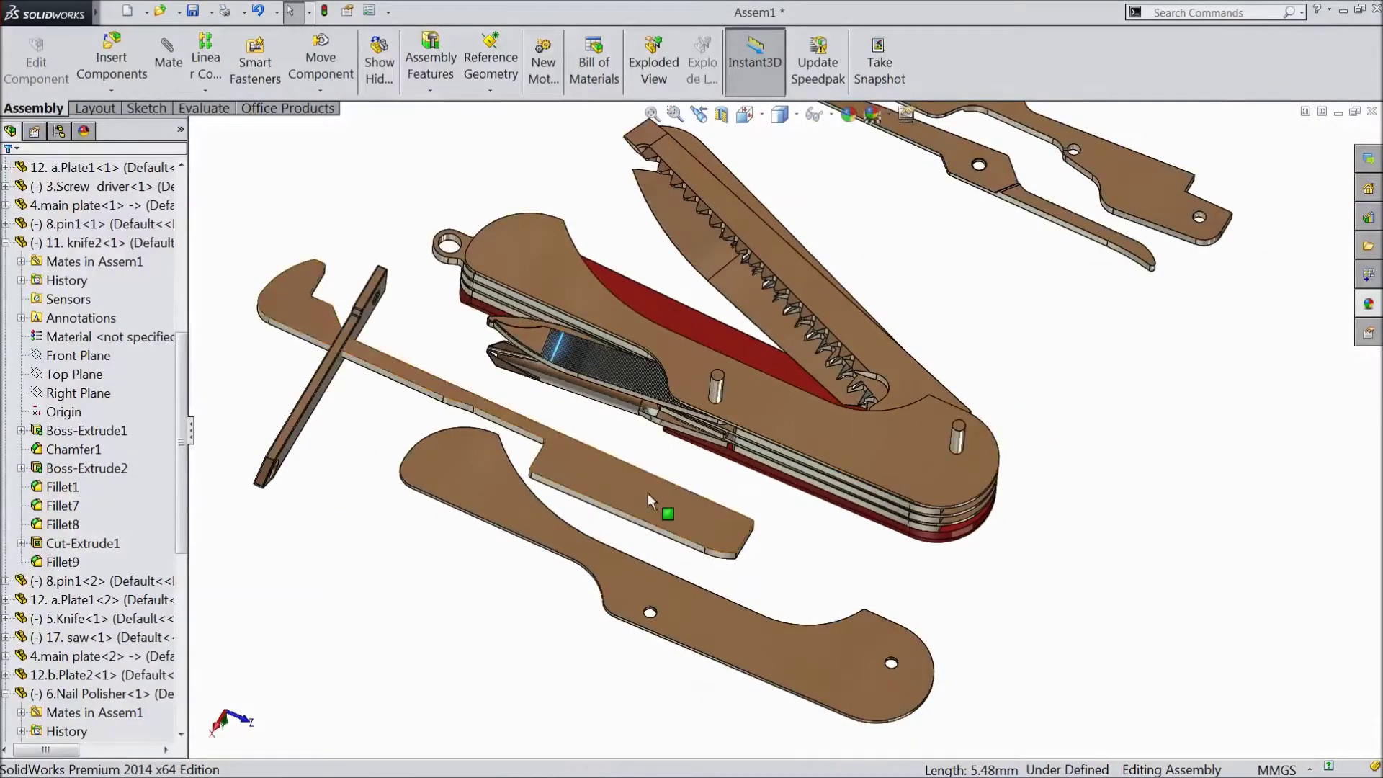
scroll(836, 571, "down", 2)
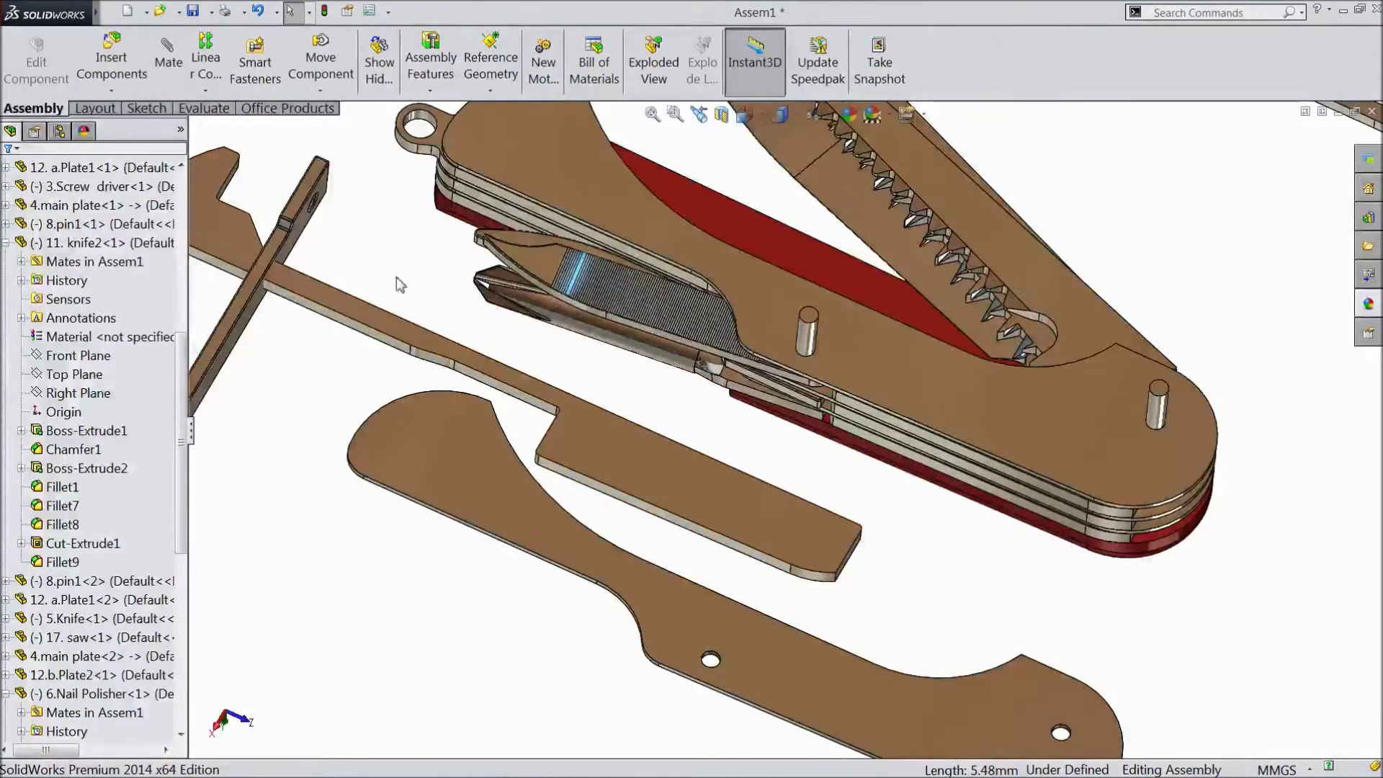
left_click(167, 65)
scroll(827, 640, "down", 2)
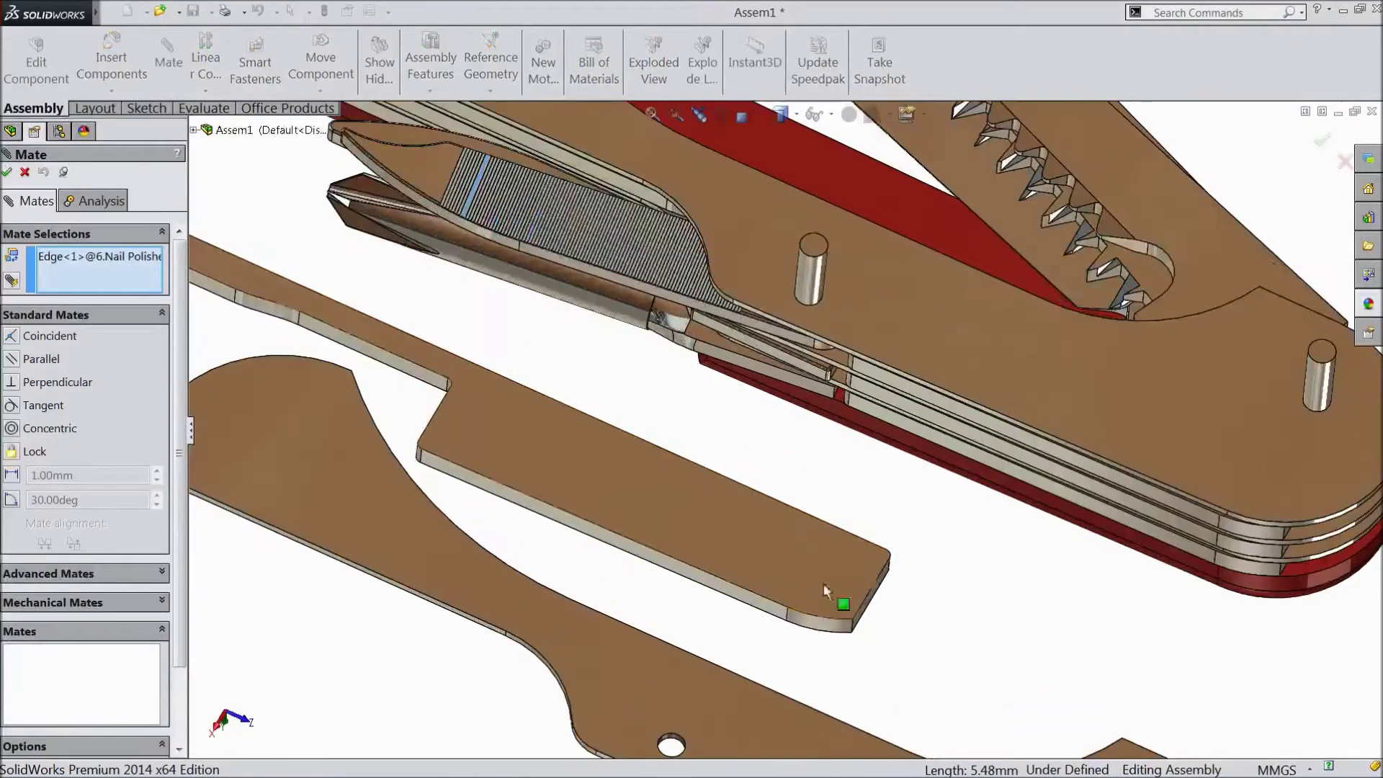
left_click(819, 632)
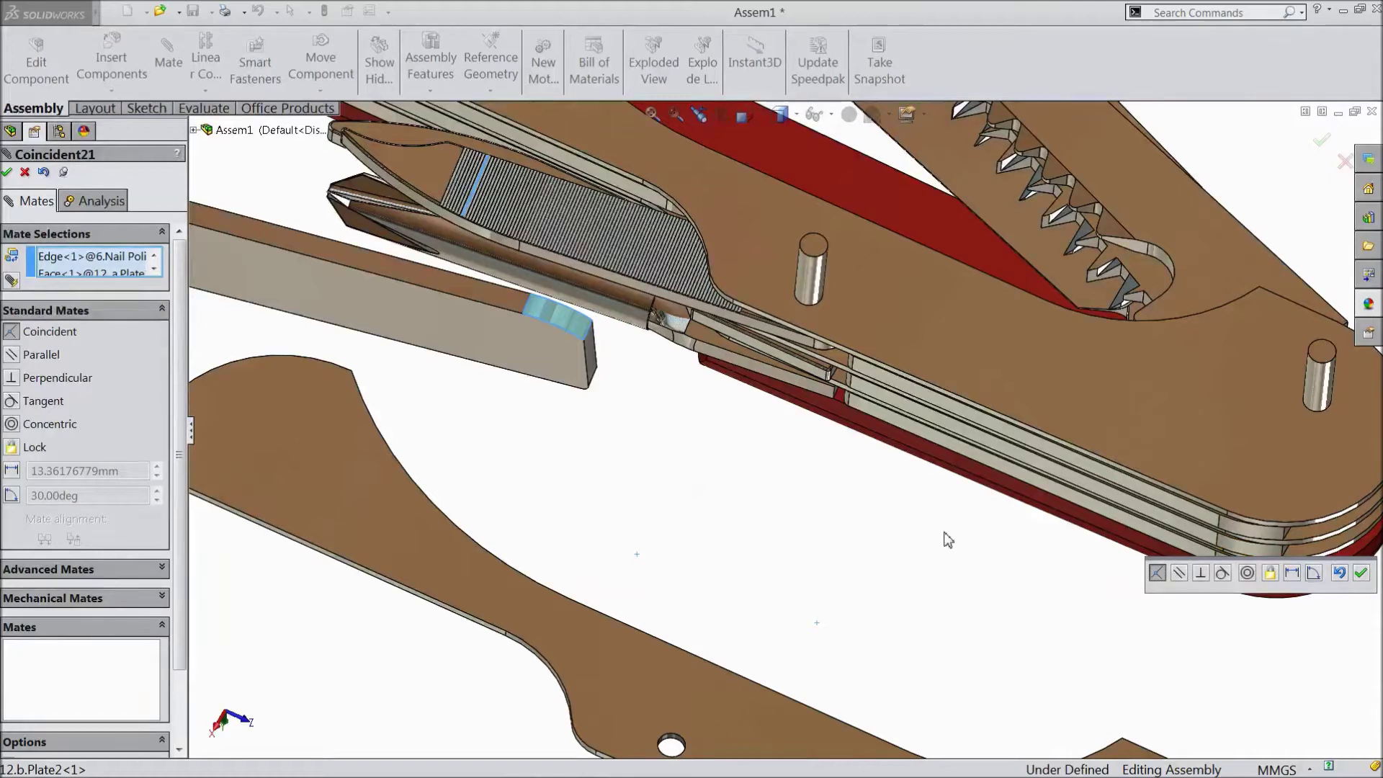
key("f")
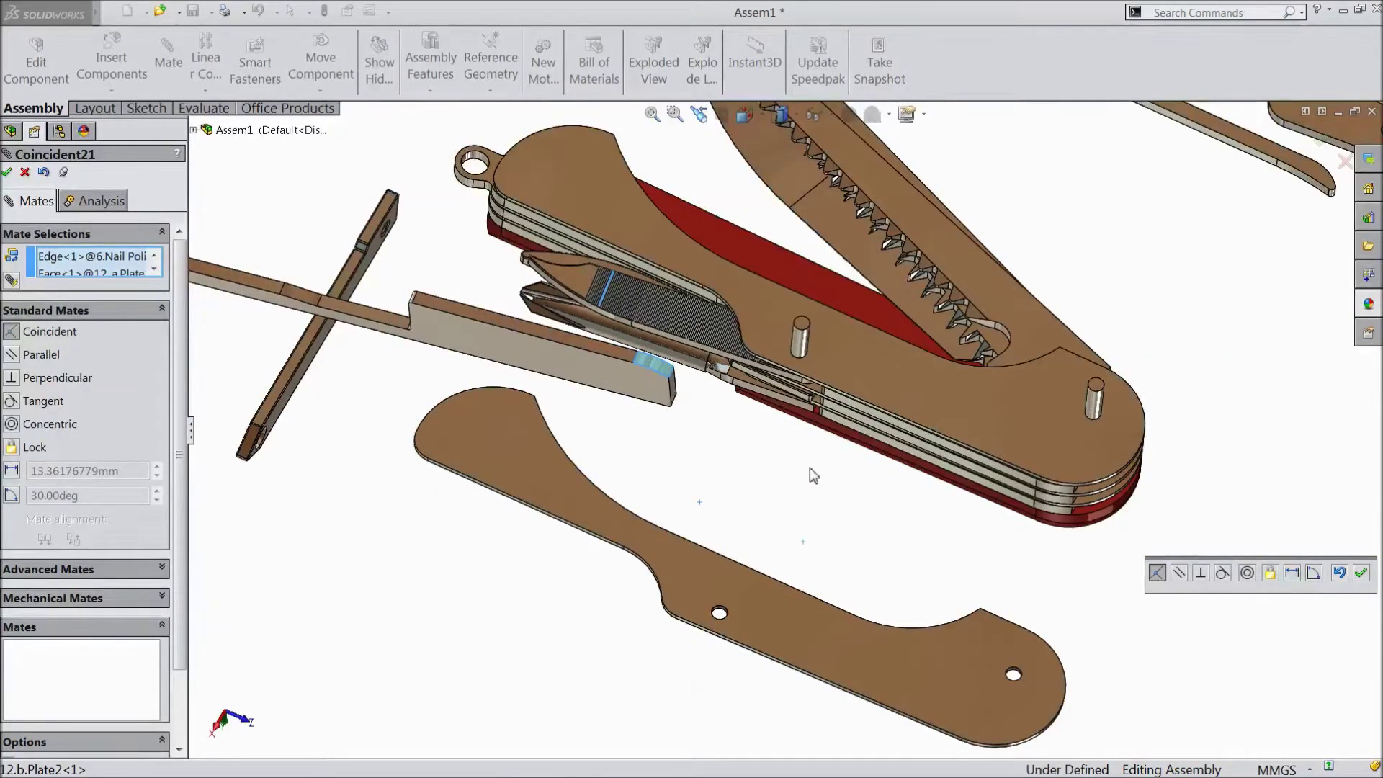
right_click(99, 262)
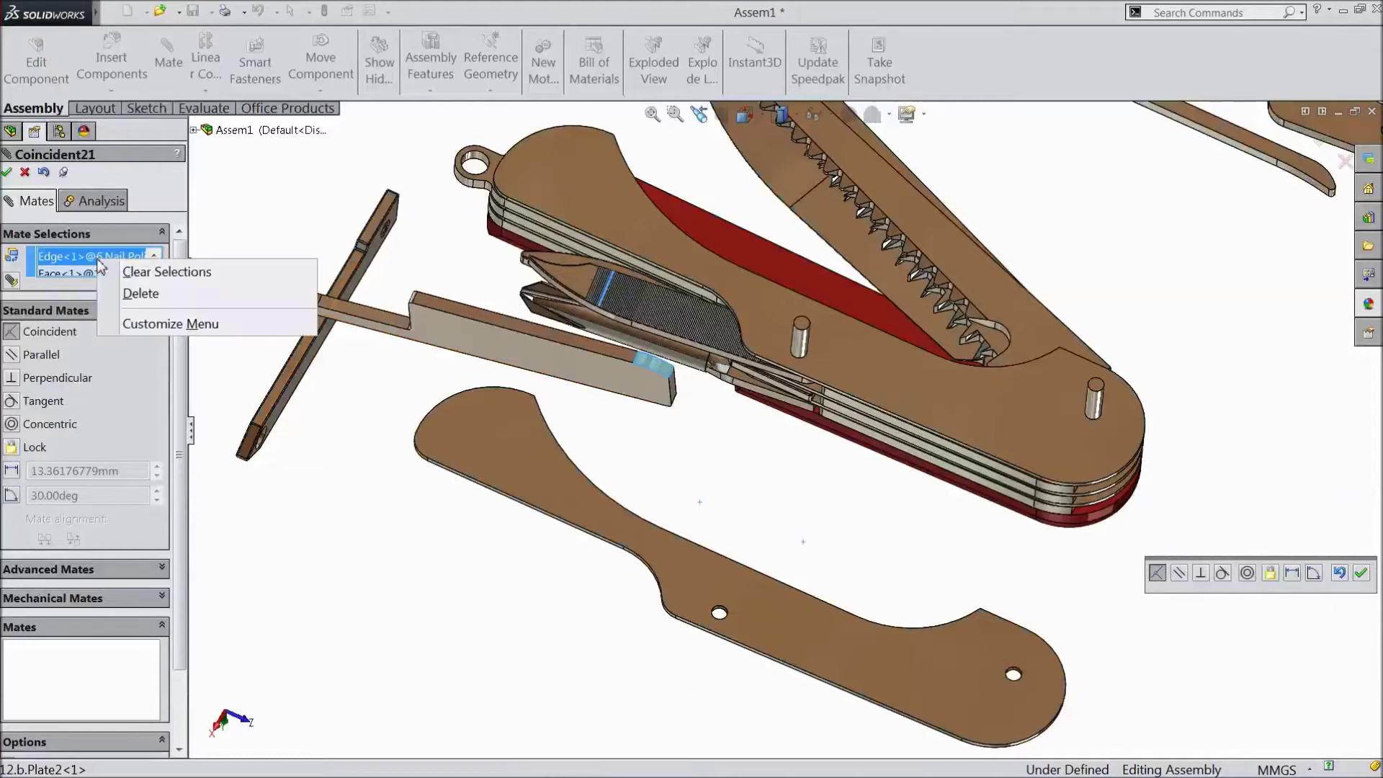
left_click(148, 270)
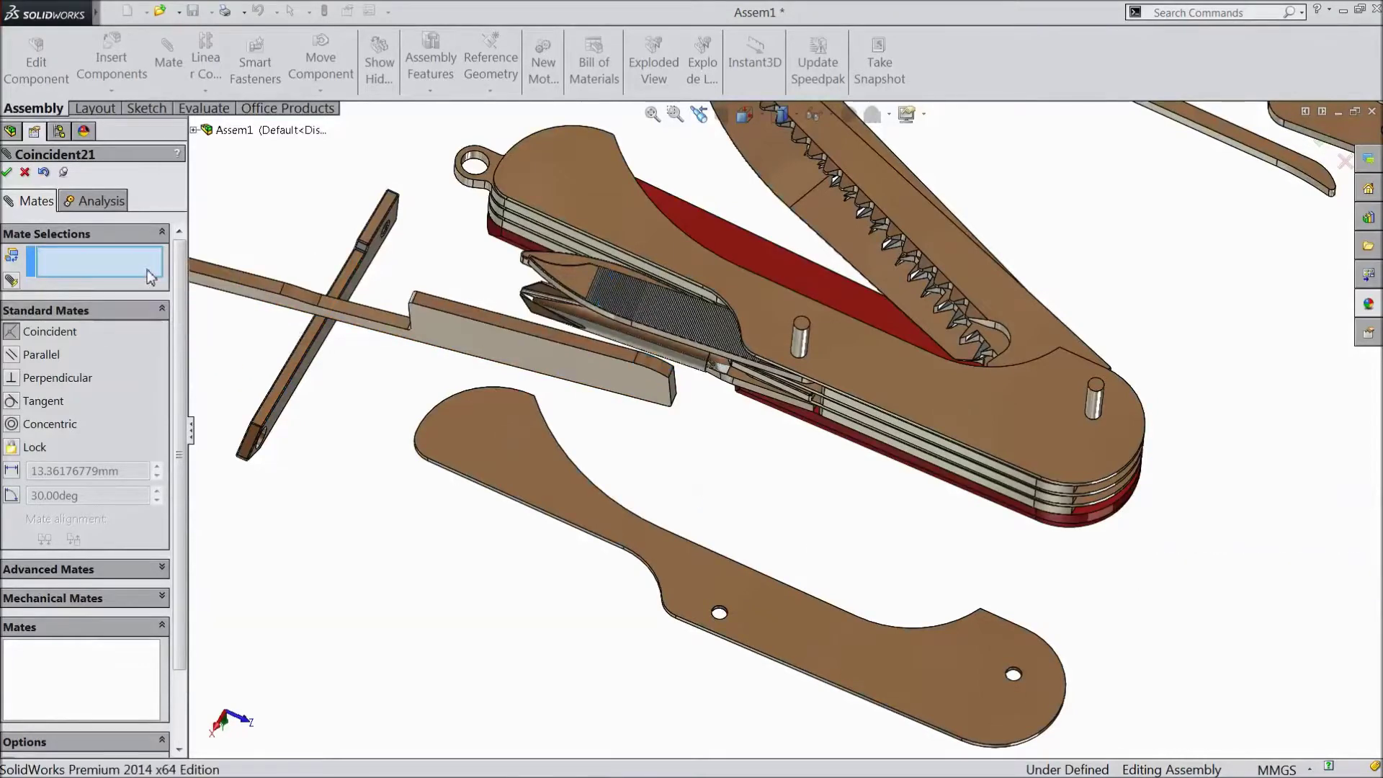
left_click(658, 372)
scroll(1087, 504, "down", 3)
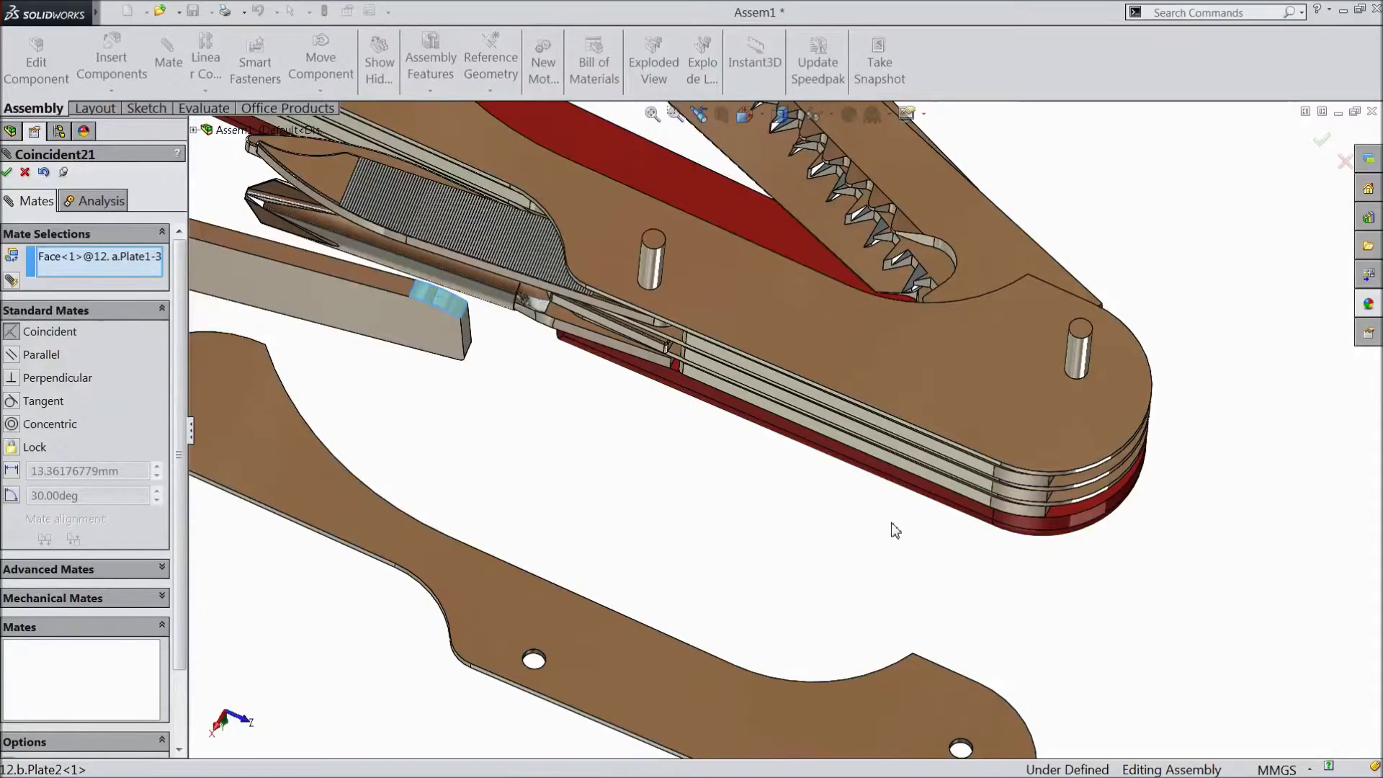
scroll(864, 525, "up", 3)
middle_click_drag(850, 522, 785, 525)
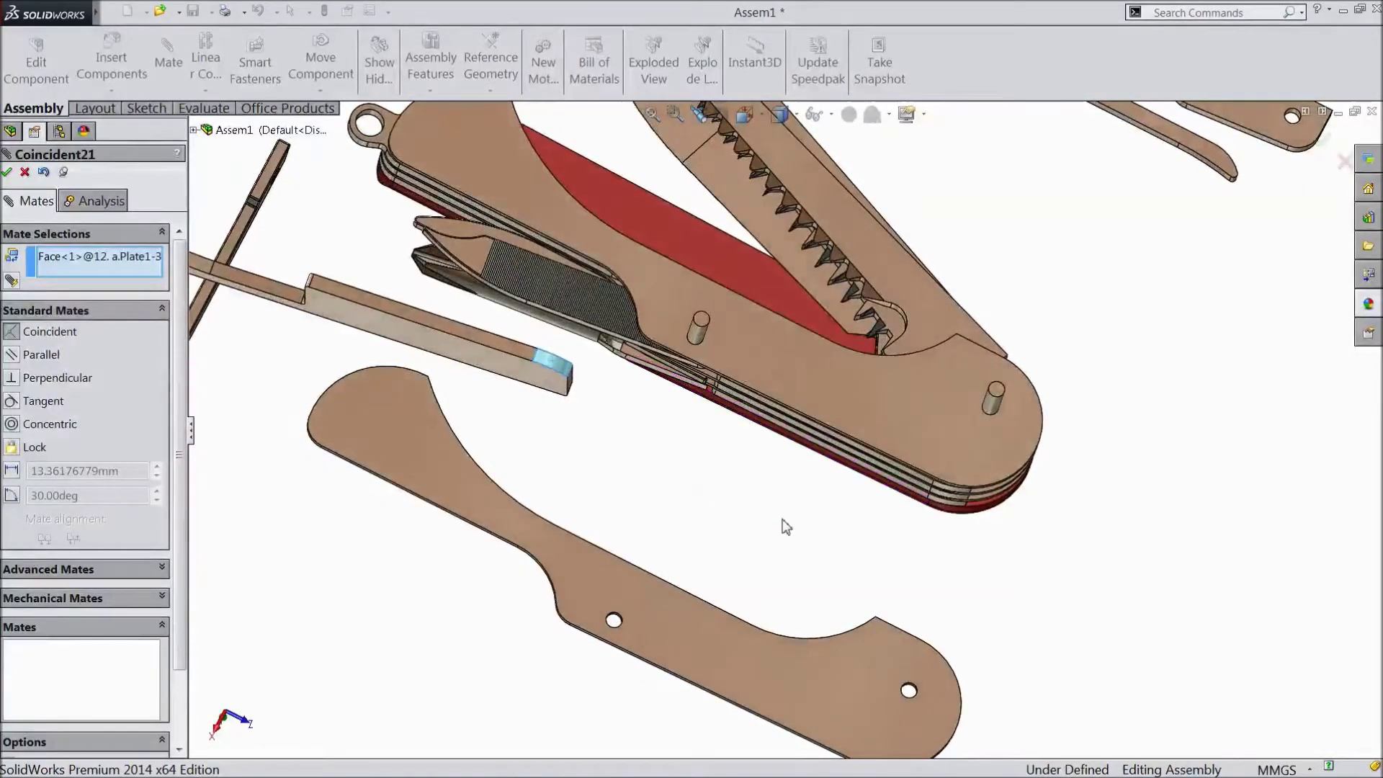
scroll(736, 504, "up", 3)
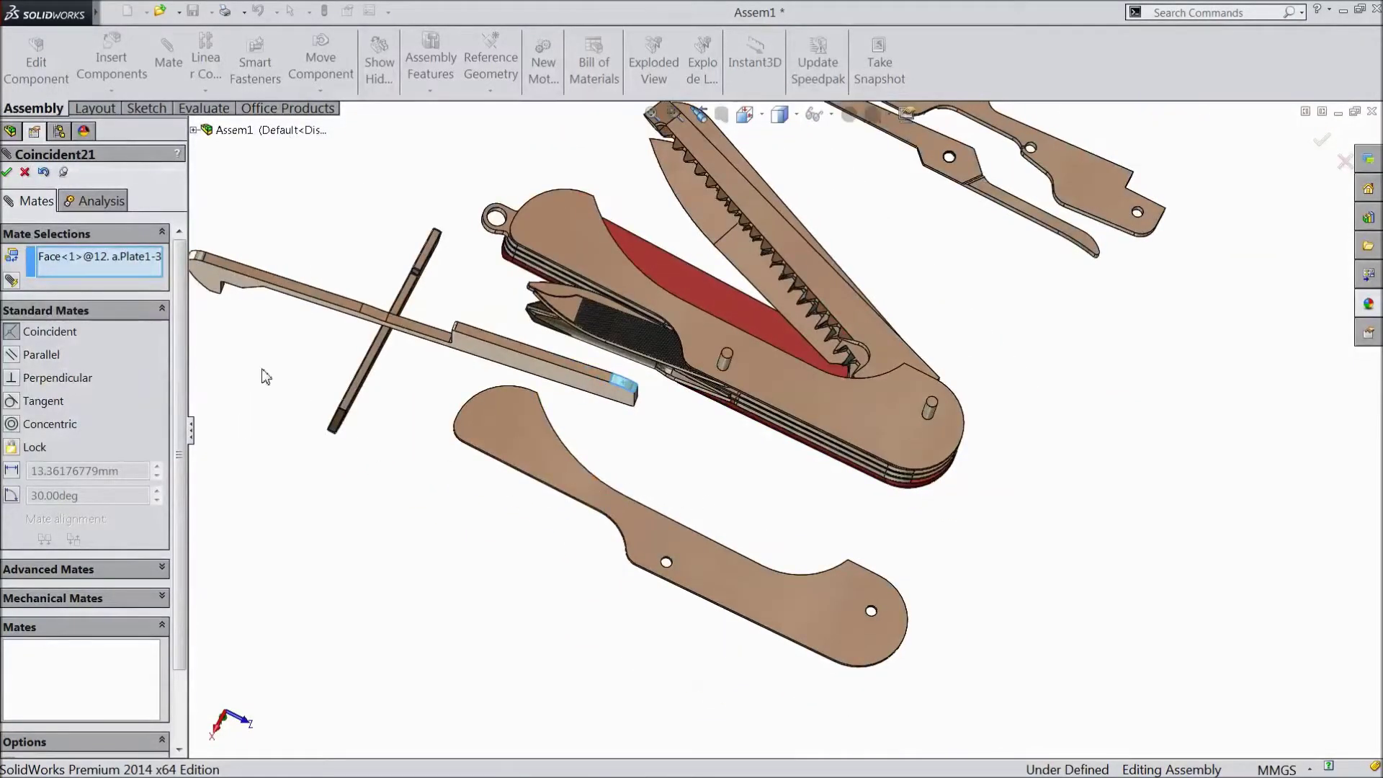
right_click(110, 263)
left_click(151, 268)
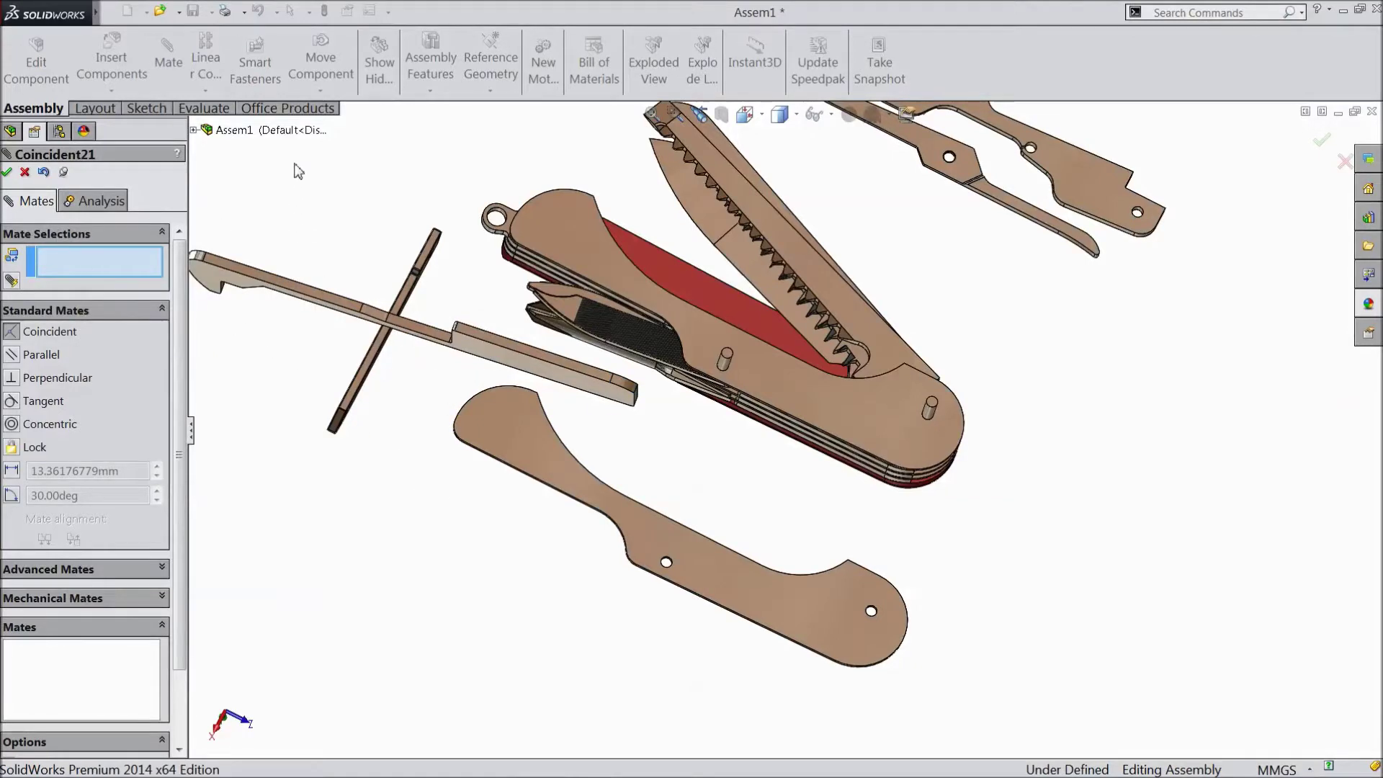
Add a coincident mate between the copied 12. a.Plate1's narrow edge face and the matching edge face of 12.b.Plate2 in the stack.
mouse_move(634, 456)
middle_mouse_down()
mouse_move(648, 349)
mouse_move(631, 483)
middle_mouse_up()
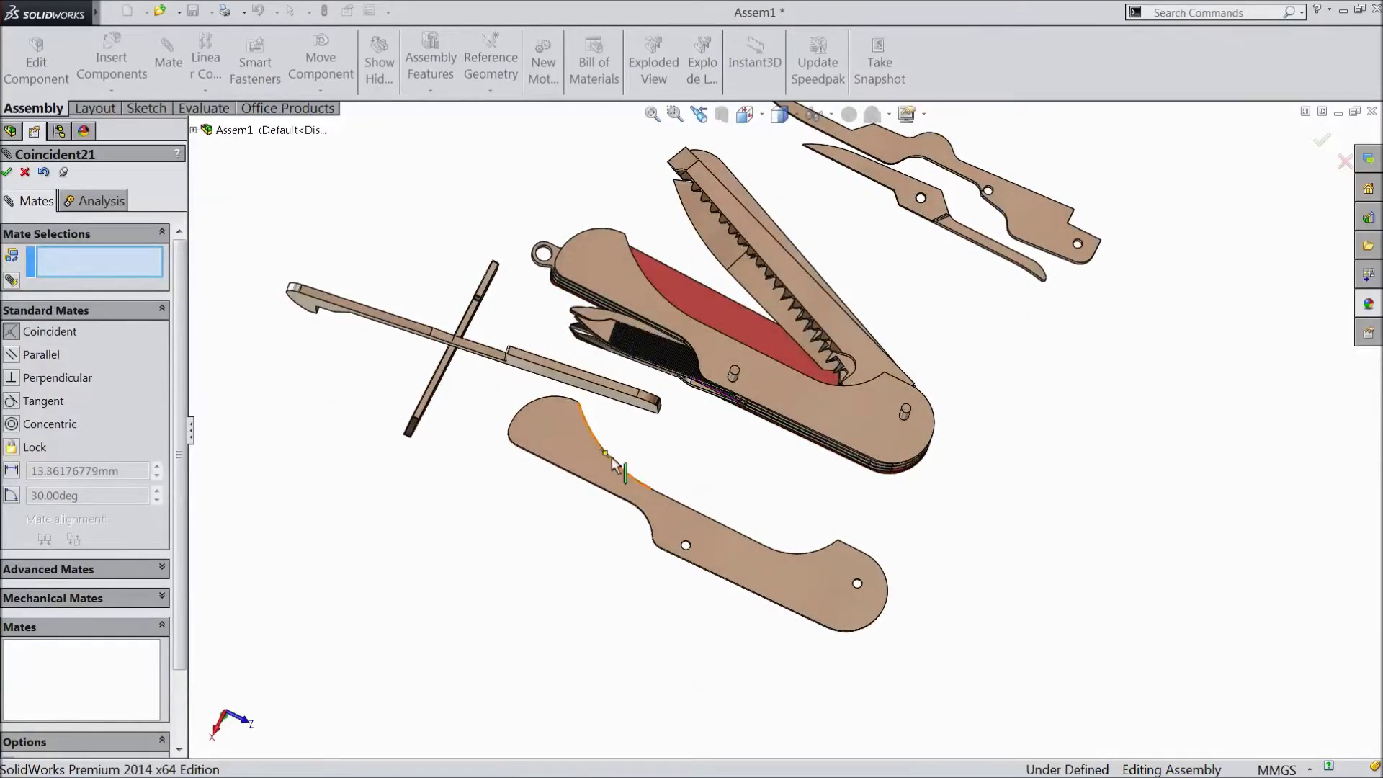
middle_click_drag(471, 245, 473, 328)
middle_click_drag(710, 458, 709, 297)
scroll(739, 464, "down", 3)
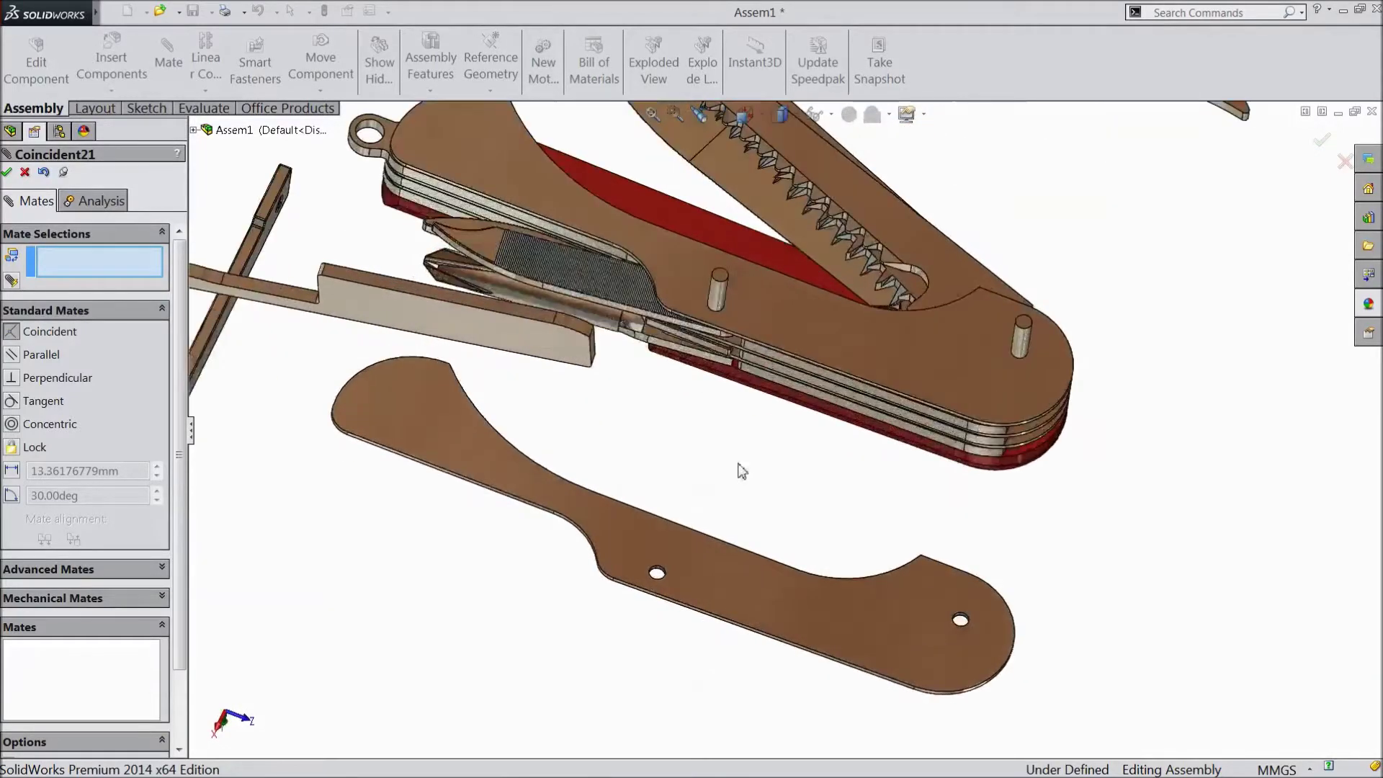
scroll(476, 314, "down", 2)
left_click(468, 310)
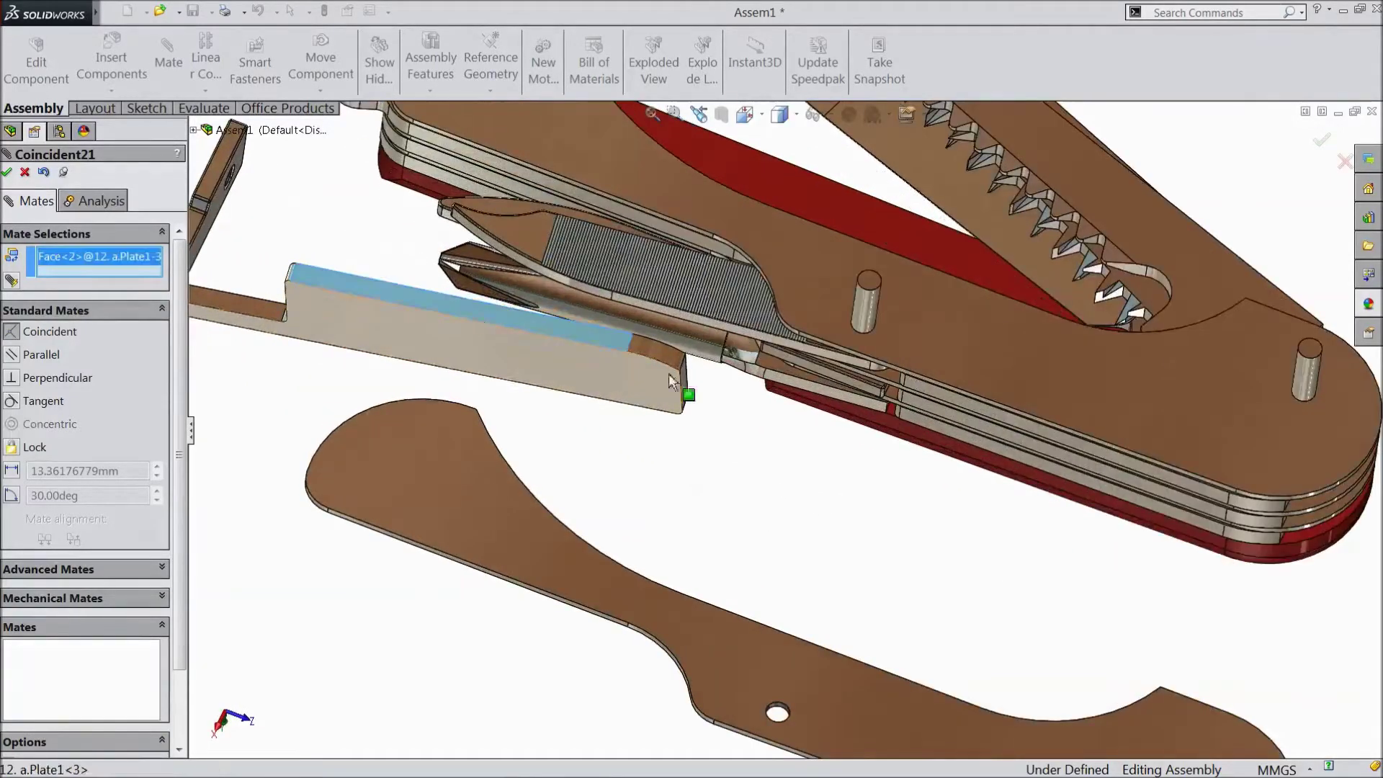
left_click(1093, 455)
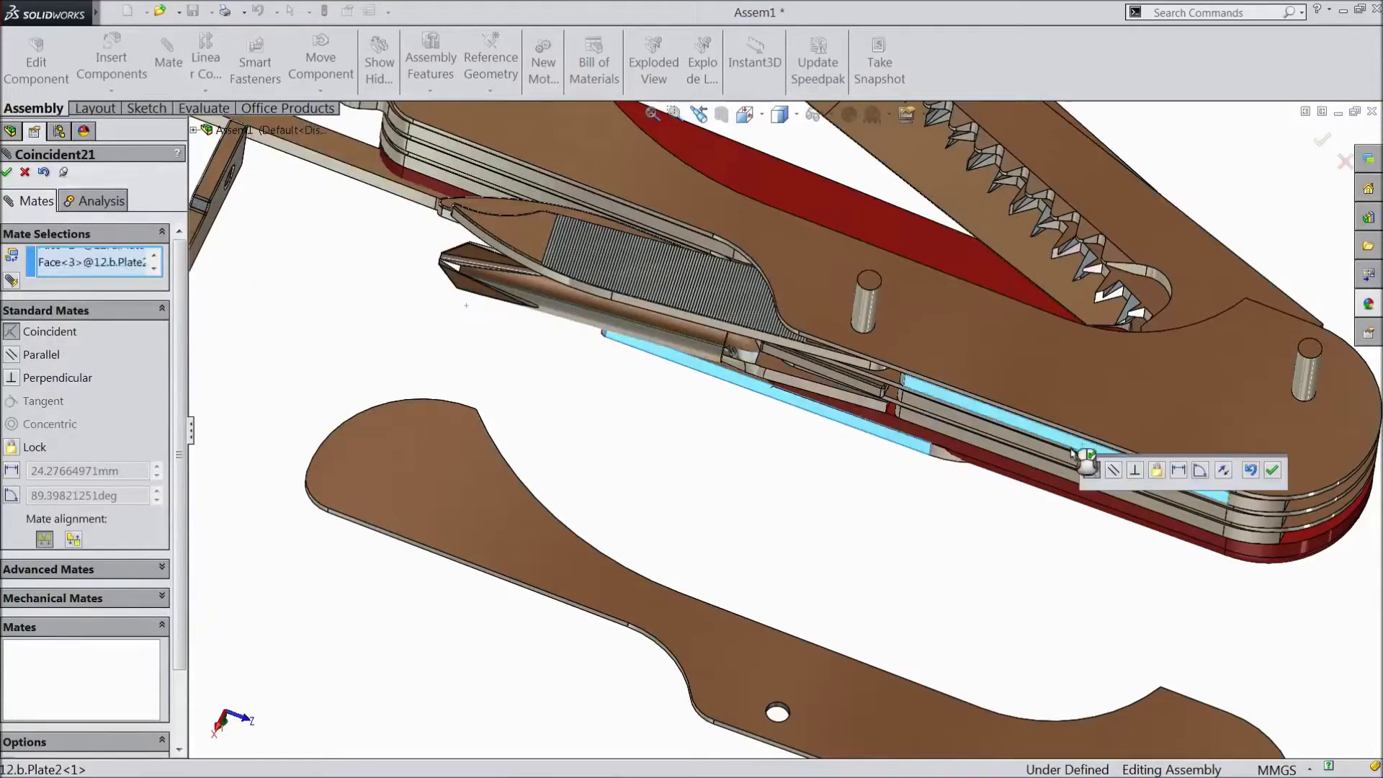
left_click(1272, 471)
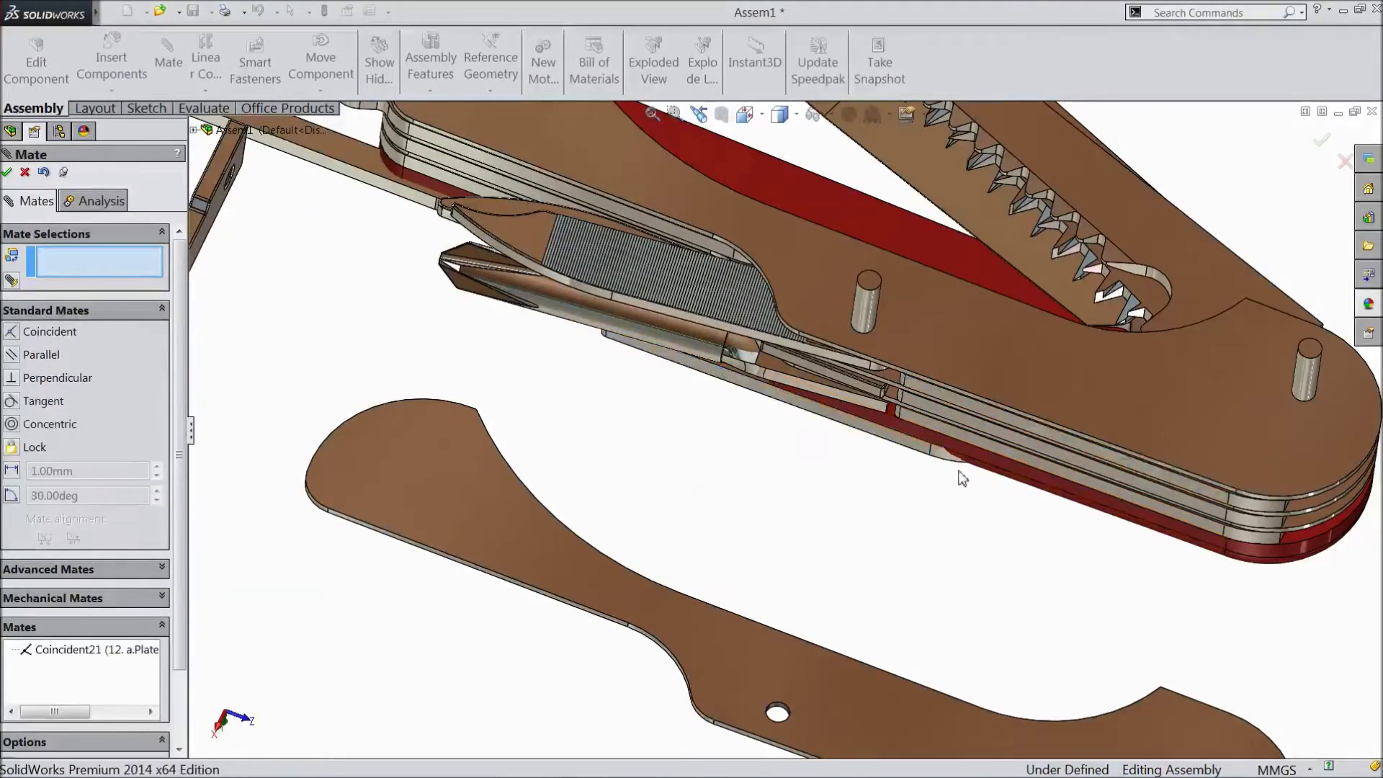
Pull the copied 12. a.Plate1 clear of the body and mate its flat underside coincident with the outermost 4.main plate's outer face.
left_click_drag(885, 440, 1073, 623)
middle_click_drag(1076, 656, 1045, 618)
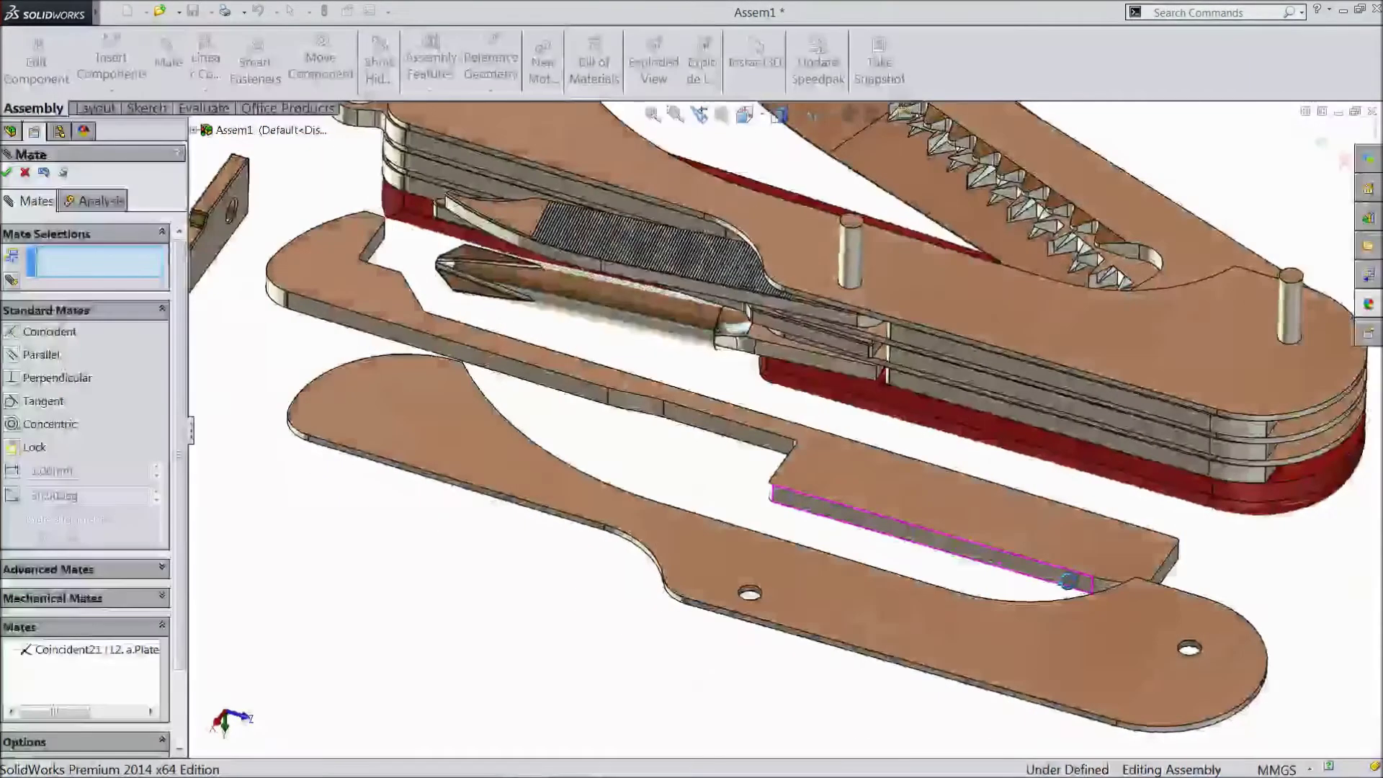
middle_click_drag(781, 673, 804, 498)
left_click(807, 484)
middle_click_drag(845, 328, 821, 618)
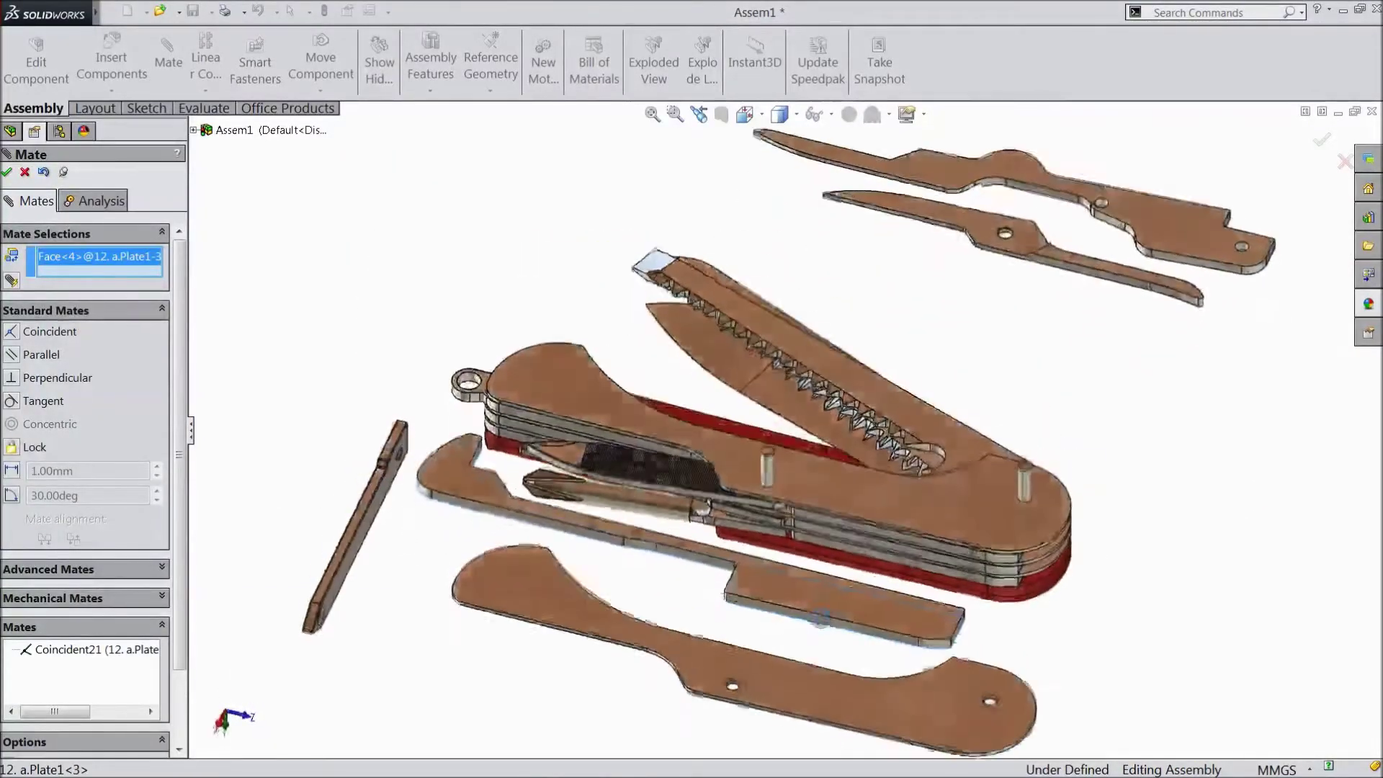
left_click(899, 503)
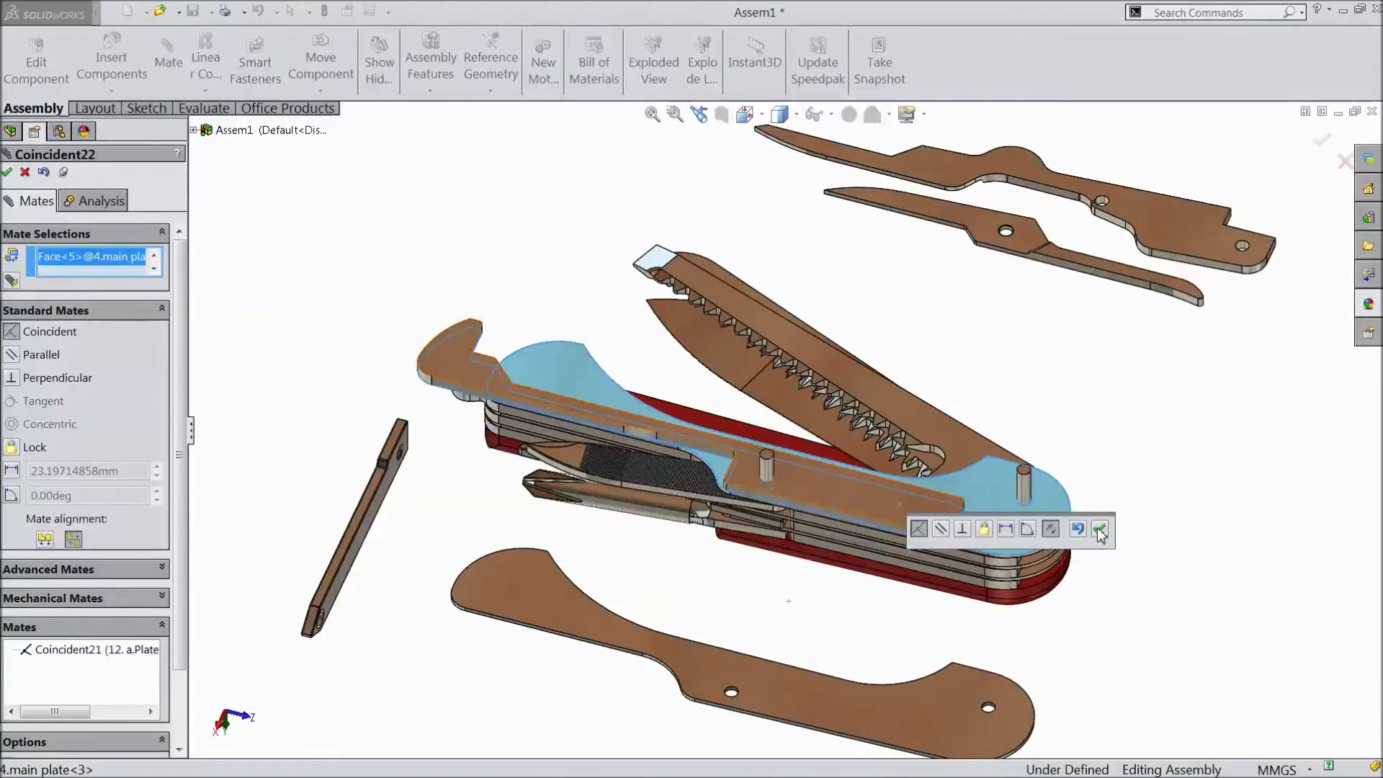
left_click(1100, 531)
Mate the rounded corner of the copied 12. a.Plate1 concentric with the rounded corner of 12.b.Plate2, then finish mating.
scroll(937, 548, "down", 5)
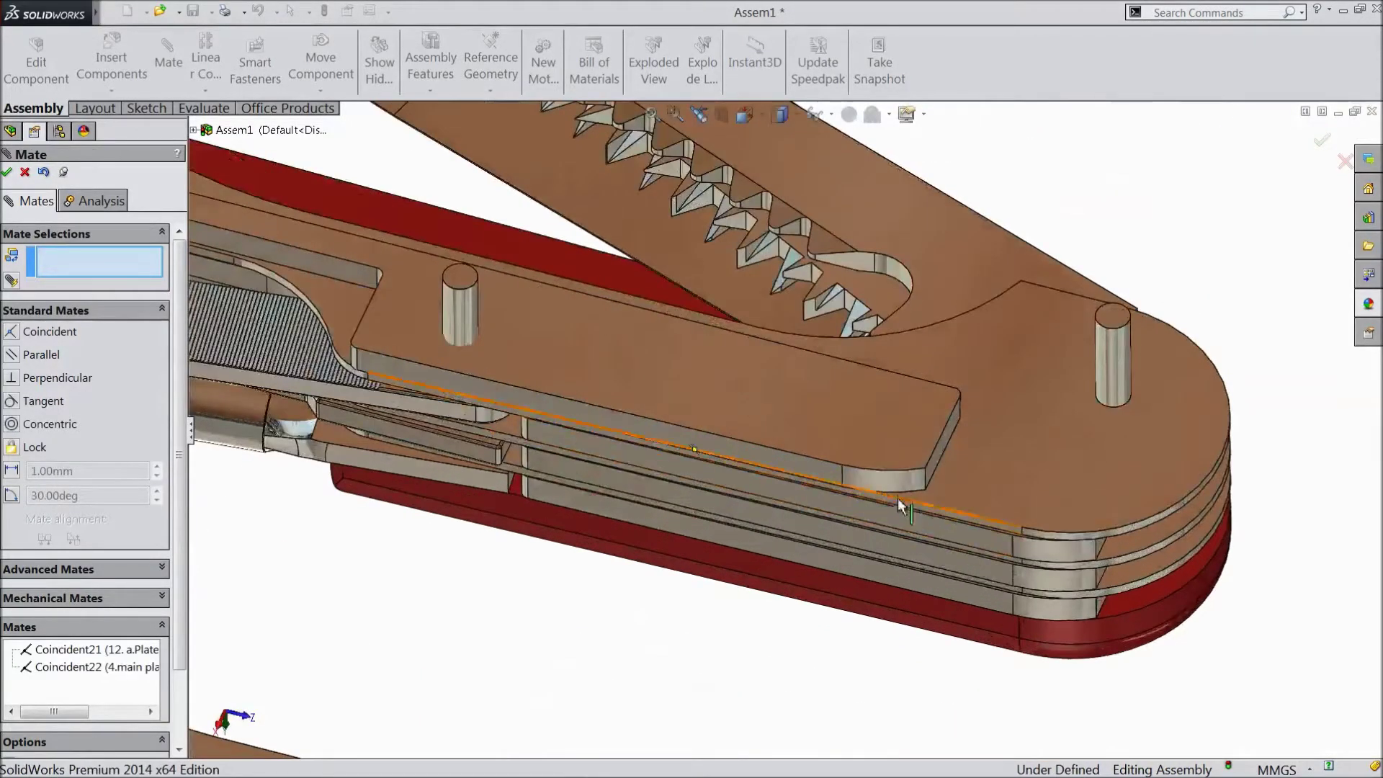
left_click(888, 478)
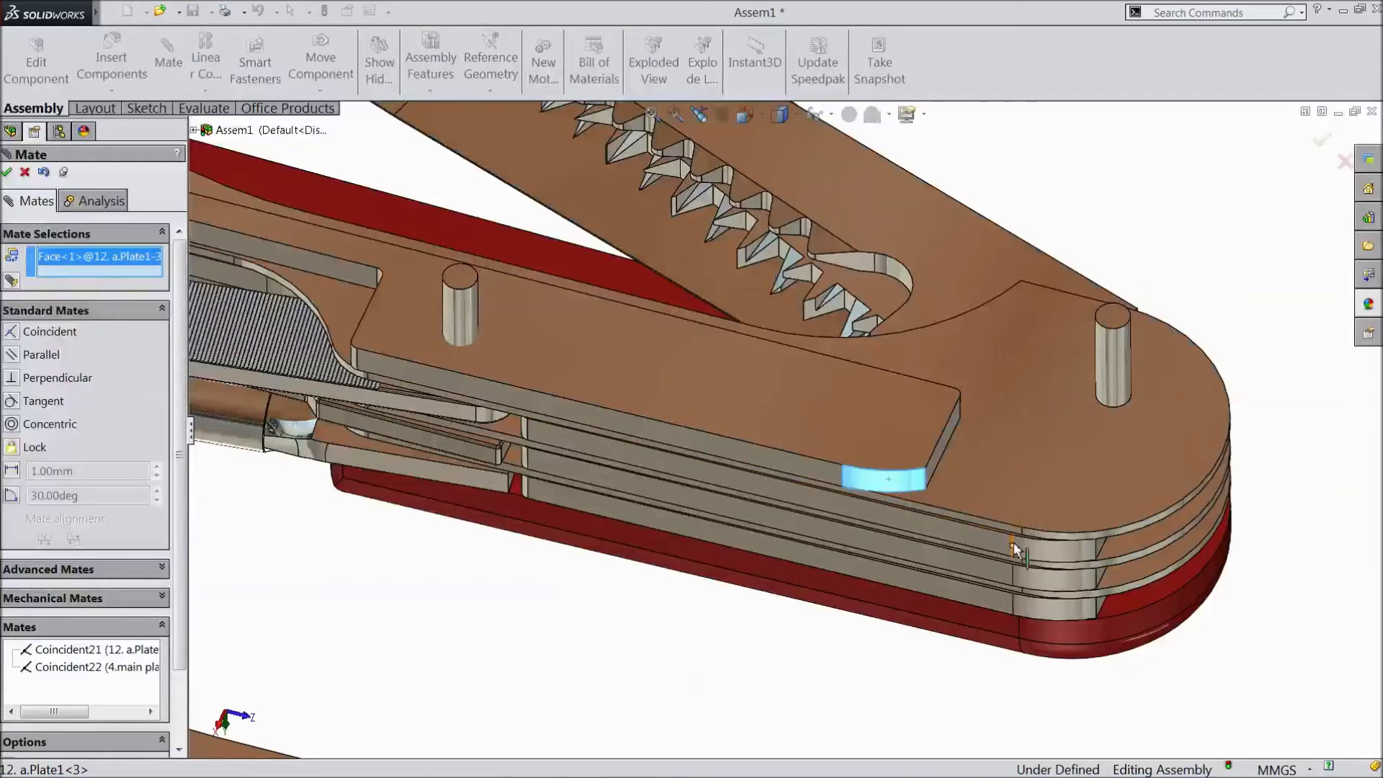
left_click(1058, 551)
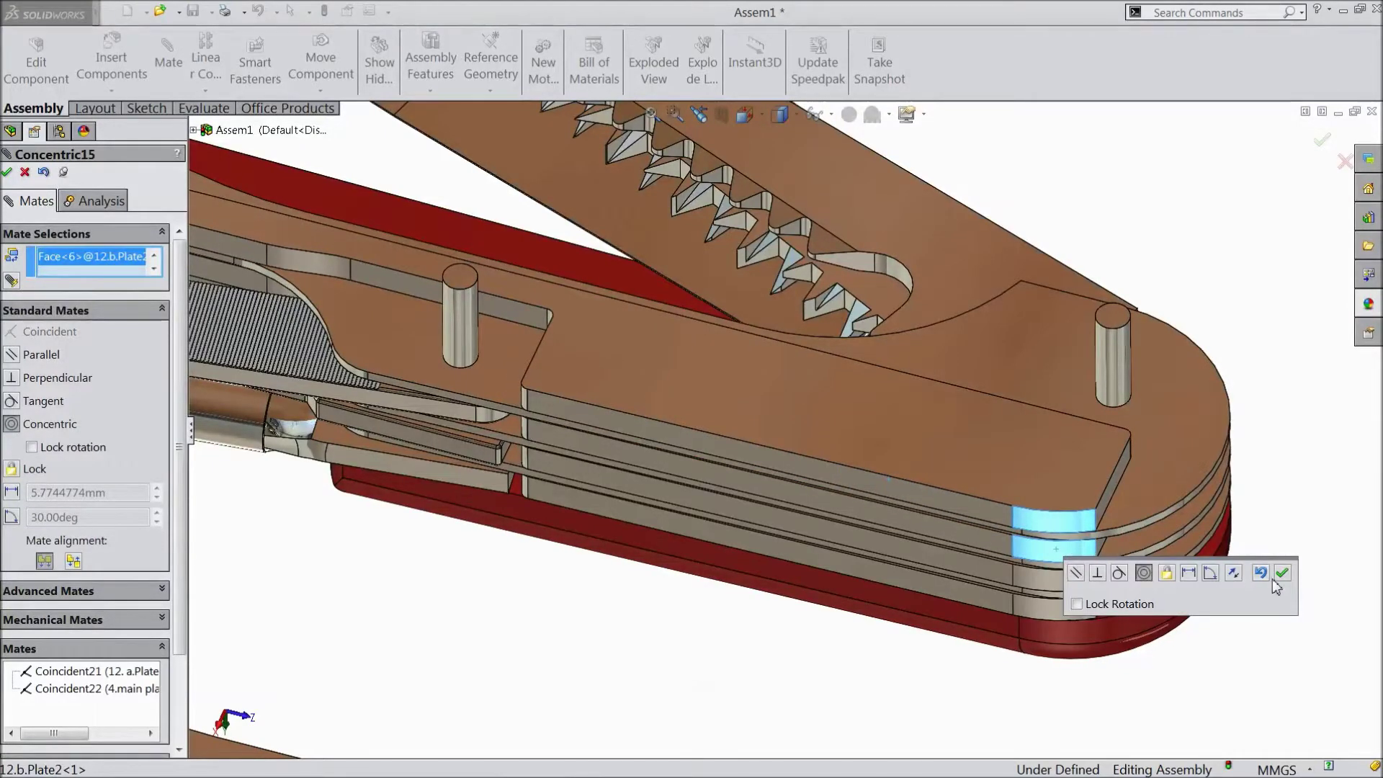
left_click(1282, 574)
scroll(809, 499, "up", 5)
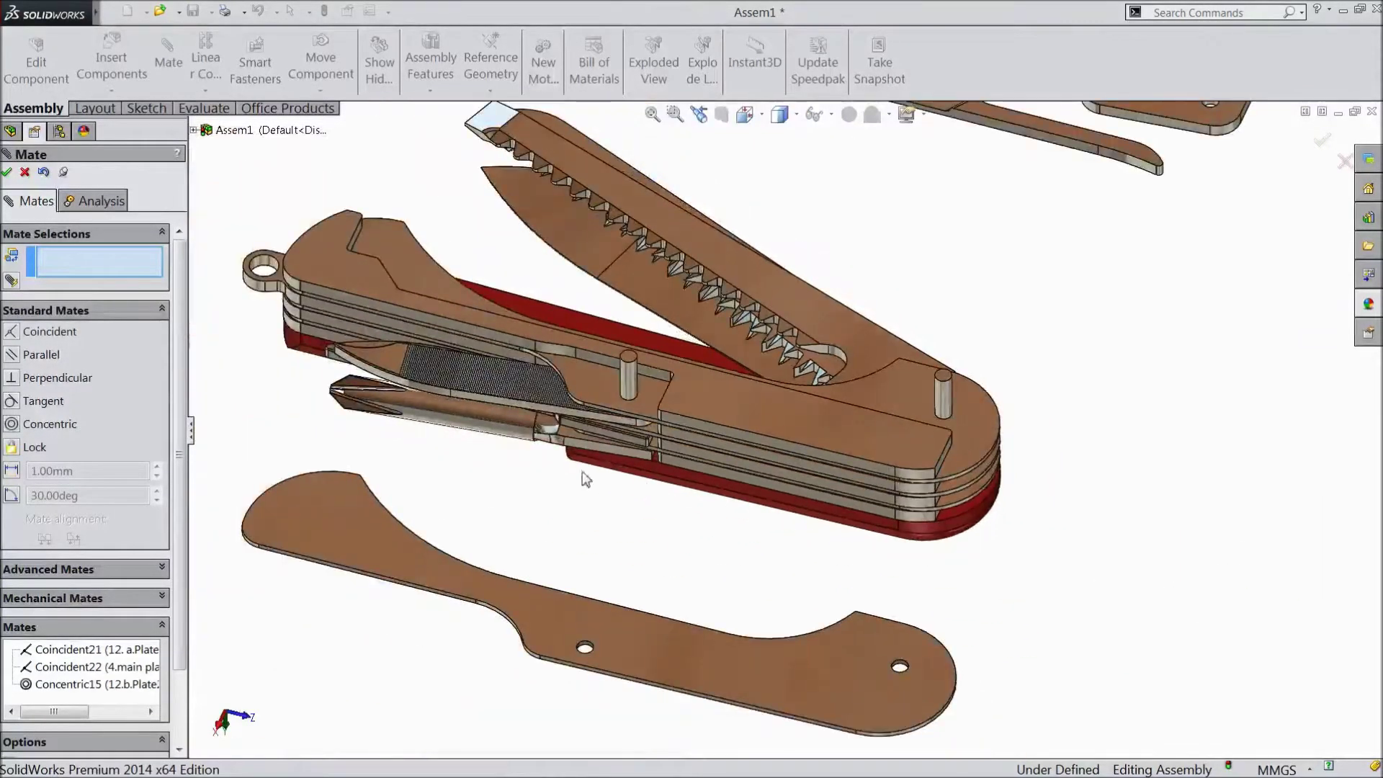
scroll(310, 330, "down", 3)
scroll(471, 373, "up", 3)
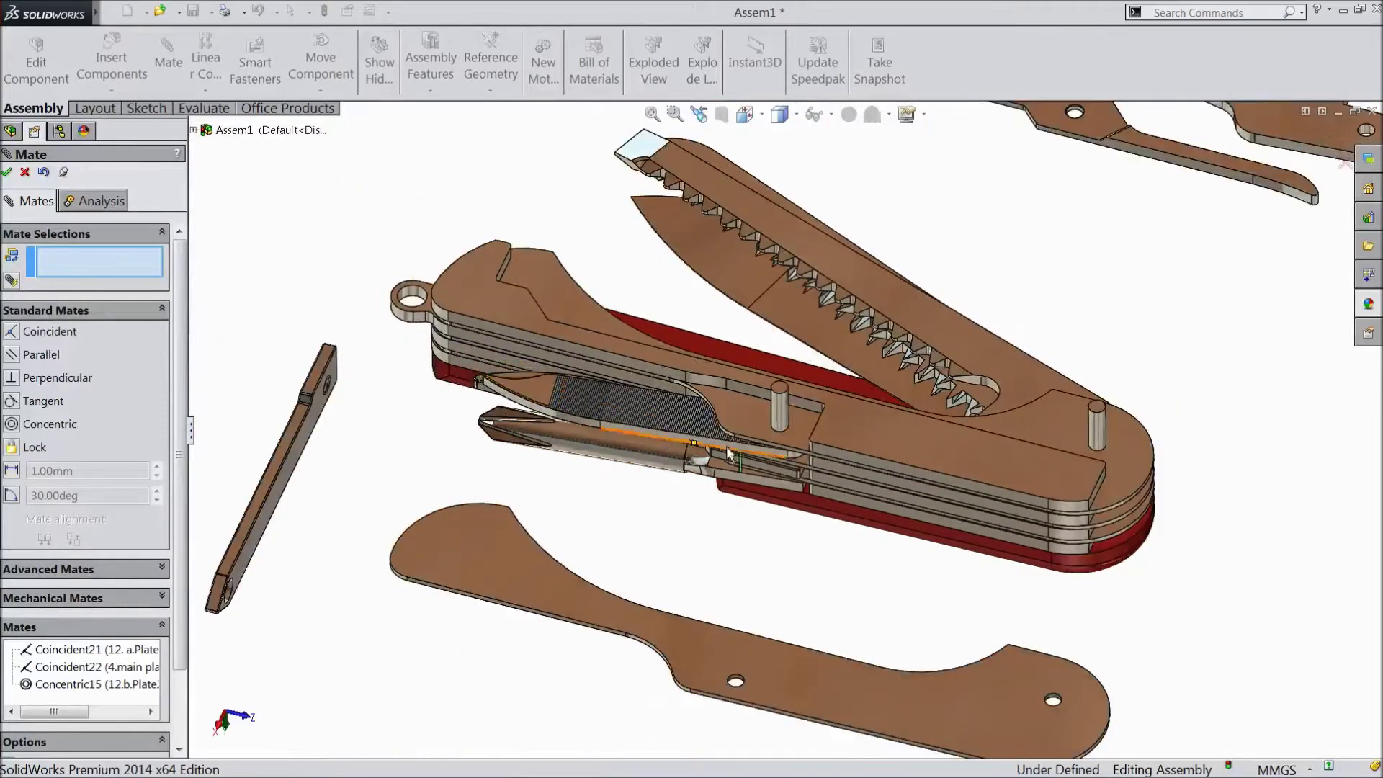
scroll(771, 456, "up", 3)
scroll(478, 500, "down", 2)
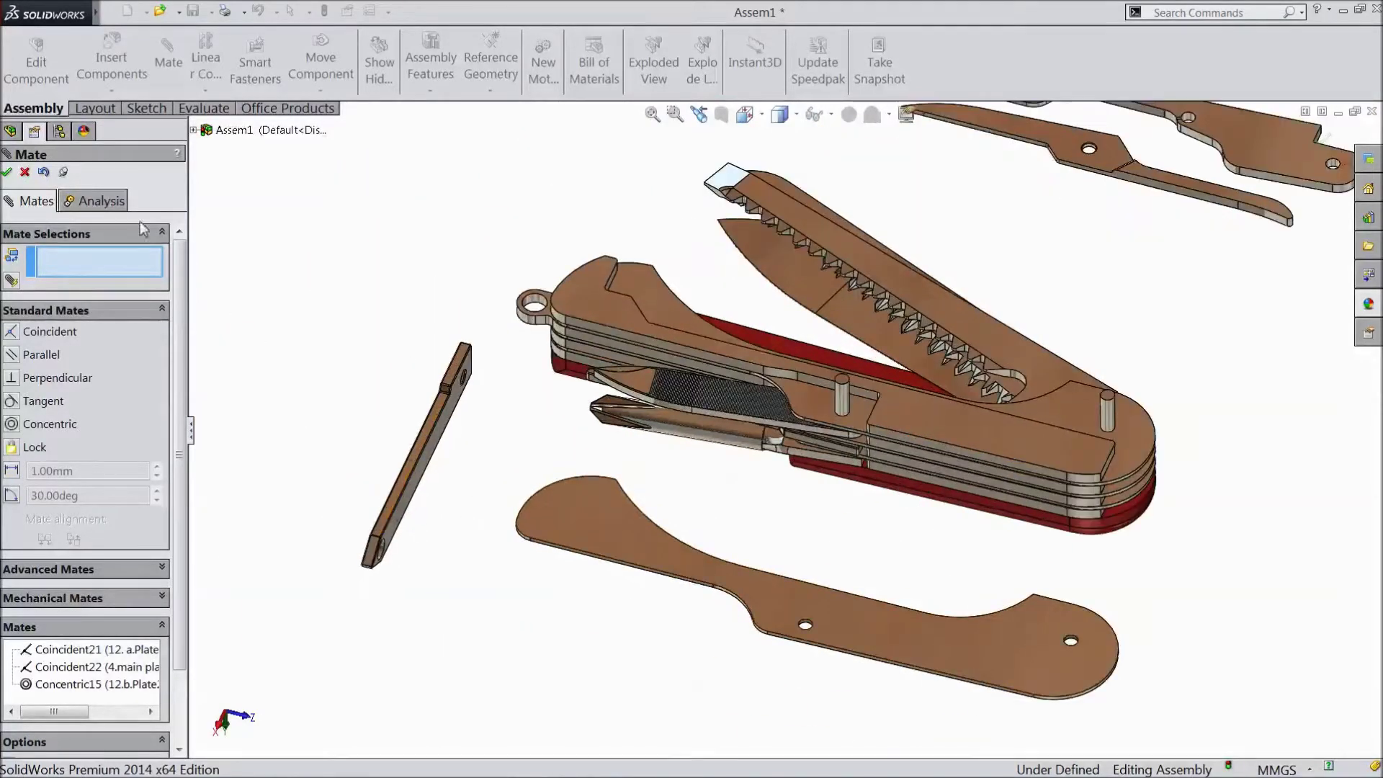
left_click(7, 172)
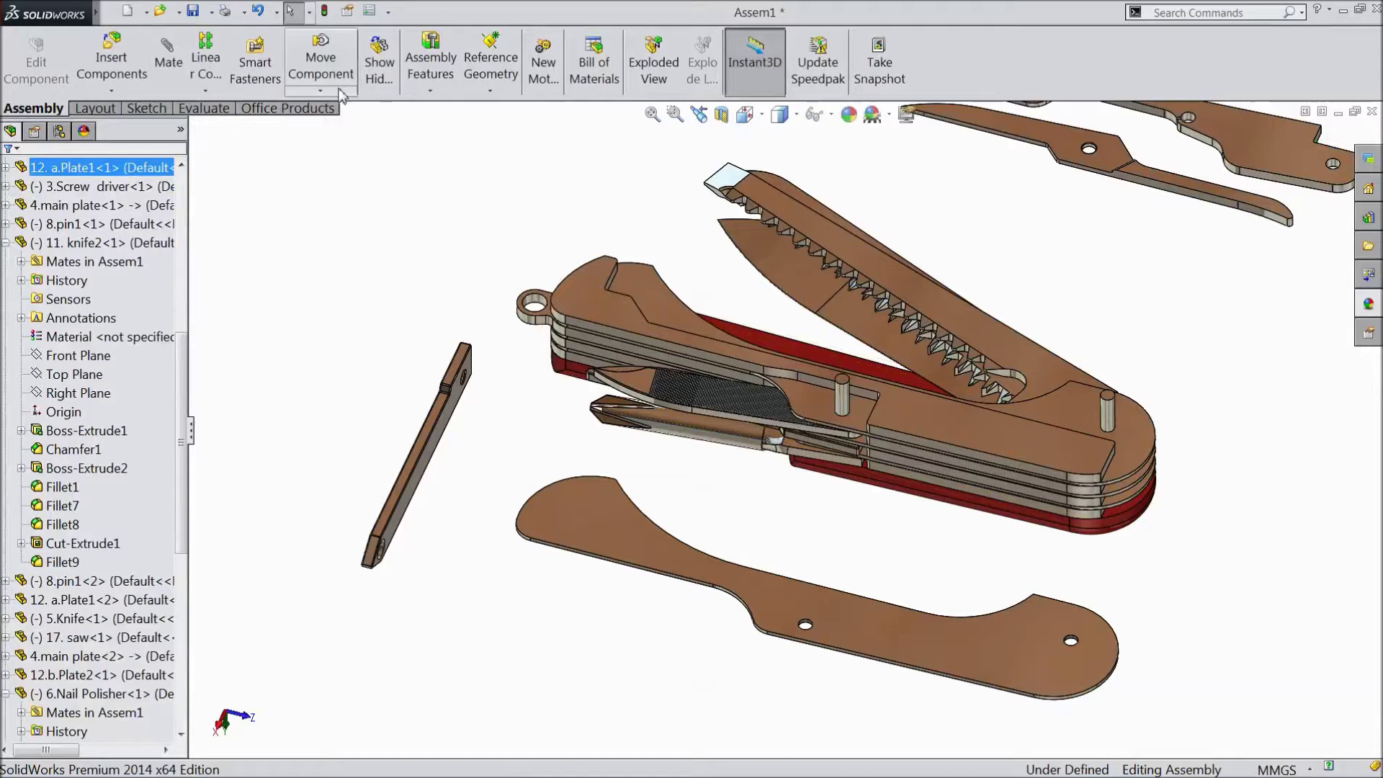
Rotate the 7. bender point freely until it lies flat, roughly parallel to the knife plates.
left_click(320, 91)
left_click(354, 132)
left_click_drag(415, 491, 256, 352)
left_click_drag(350, 508, 360, 481)
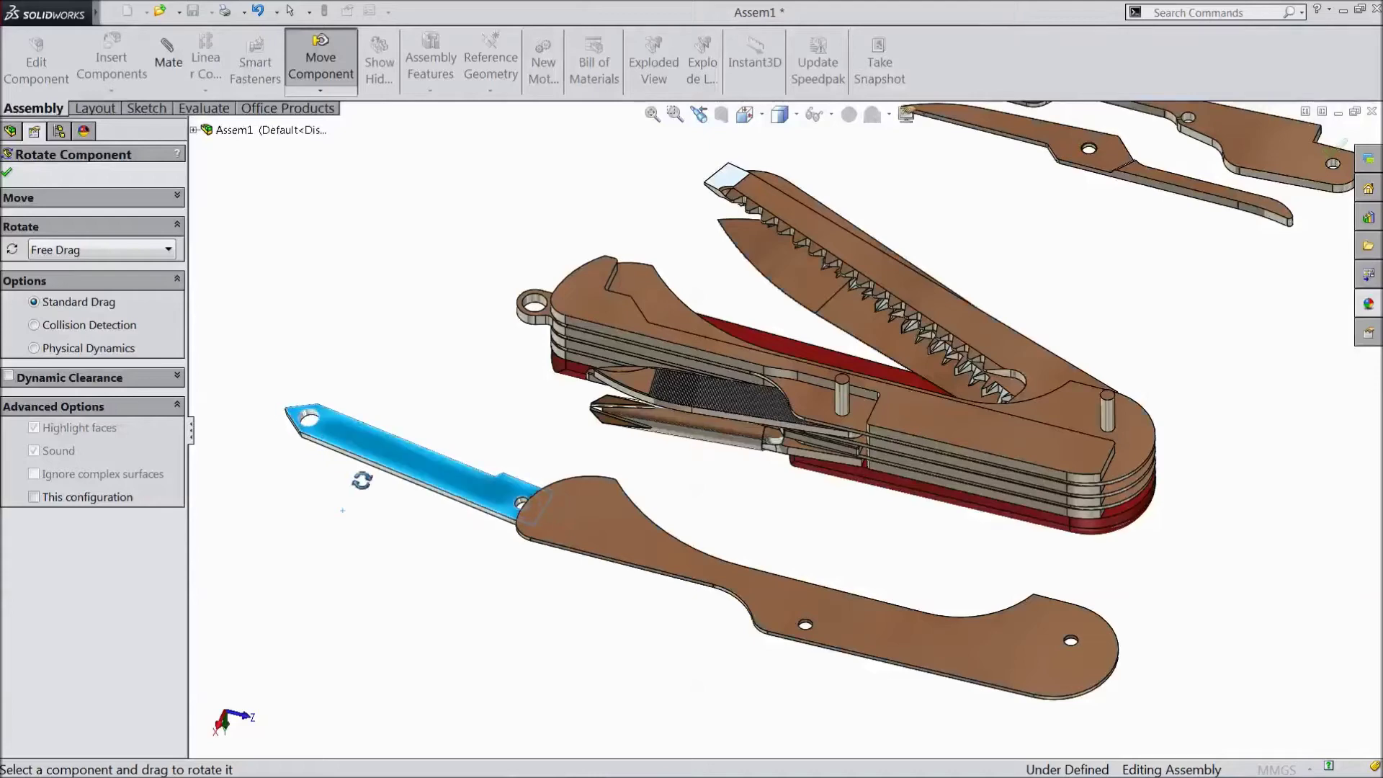
scroll(509, 554, "down", 2)
left_click_drag(447, 485, 431, 428)
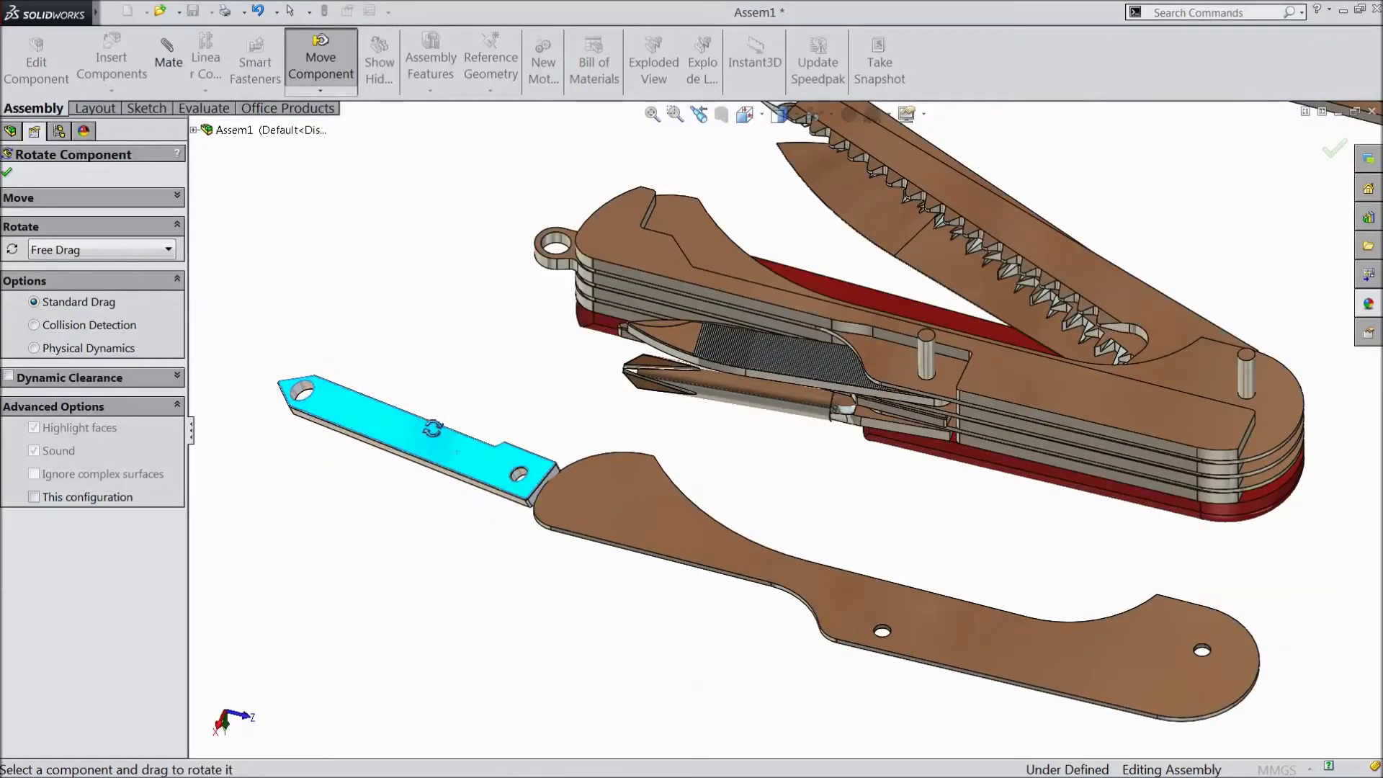
left_click(7, 173)
Add a concentric mate between the 7. bender point's pivot hole and the pin through the screwdriver end of the stack.
scroll(518, 488, "down", 3)
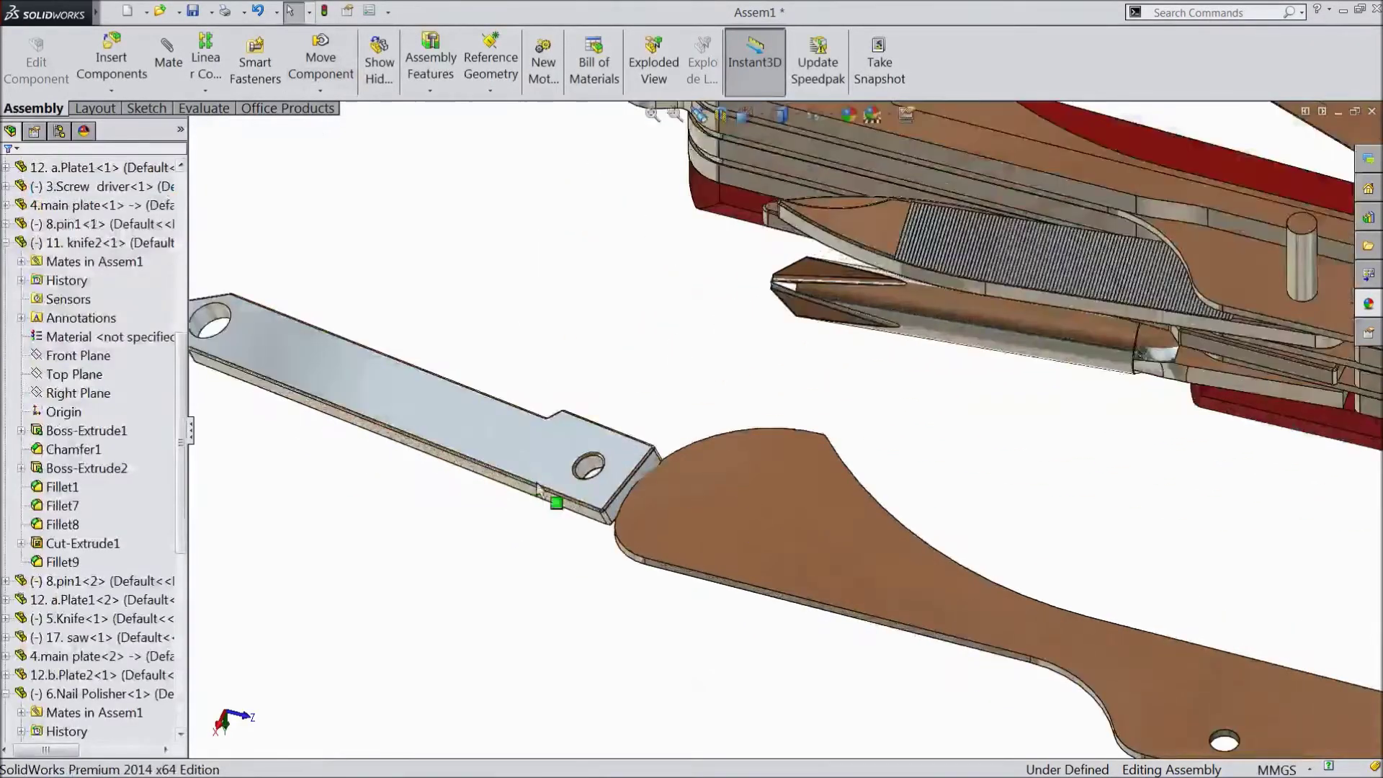
left_click(587, 468)
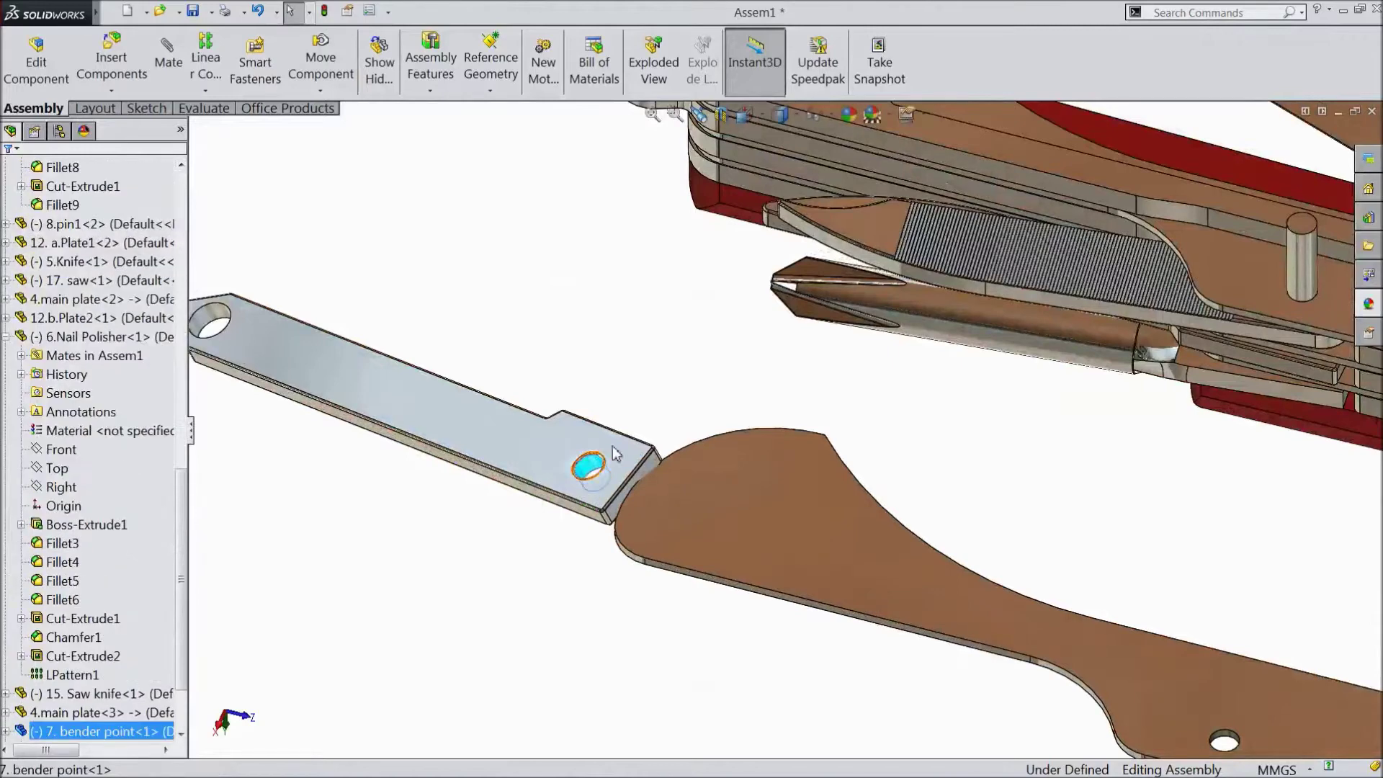
left_click(705, 380)
scroll(762, 434, "up", 3)
scroll(1109, 369, "down", 3)
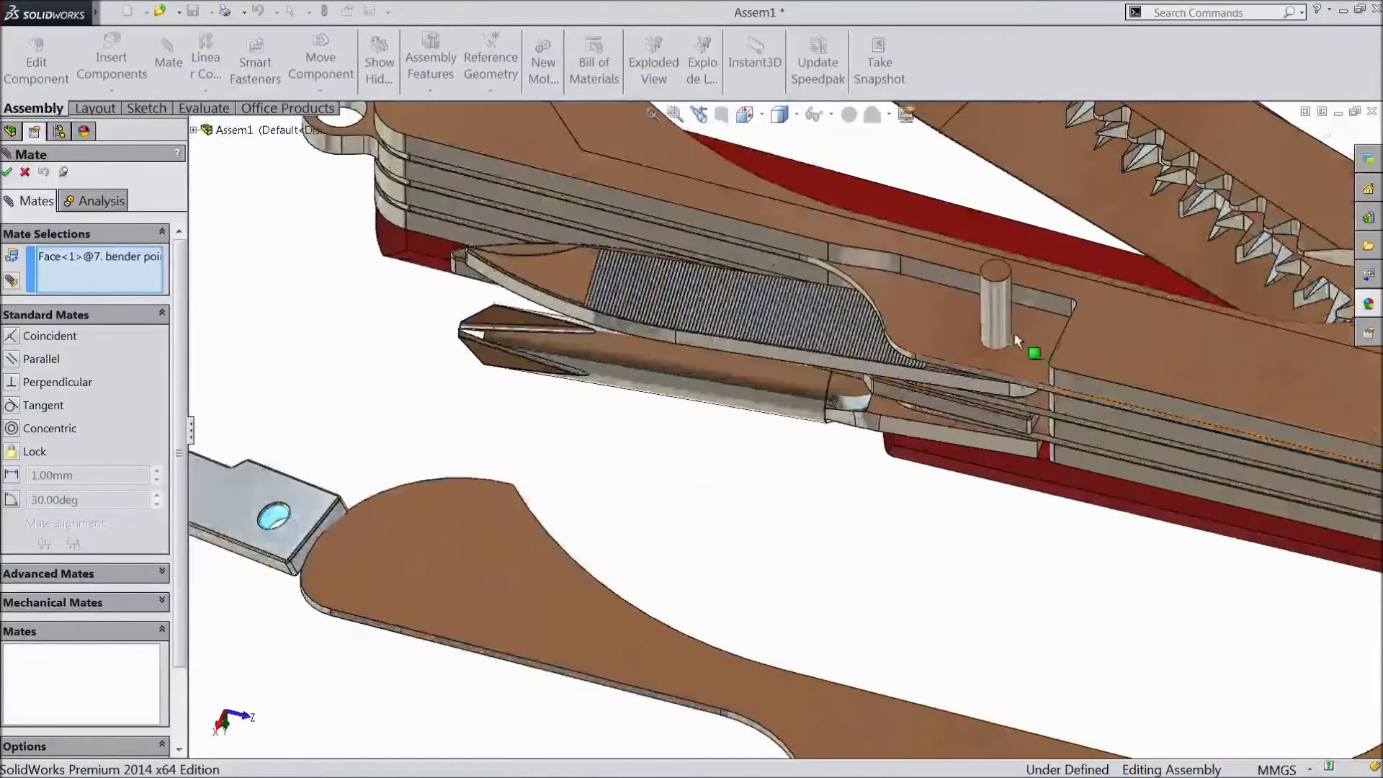
left_click(999, 316)
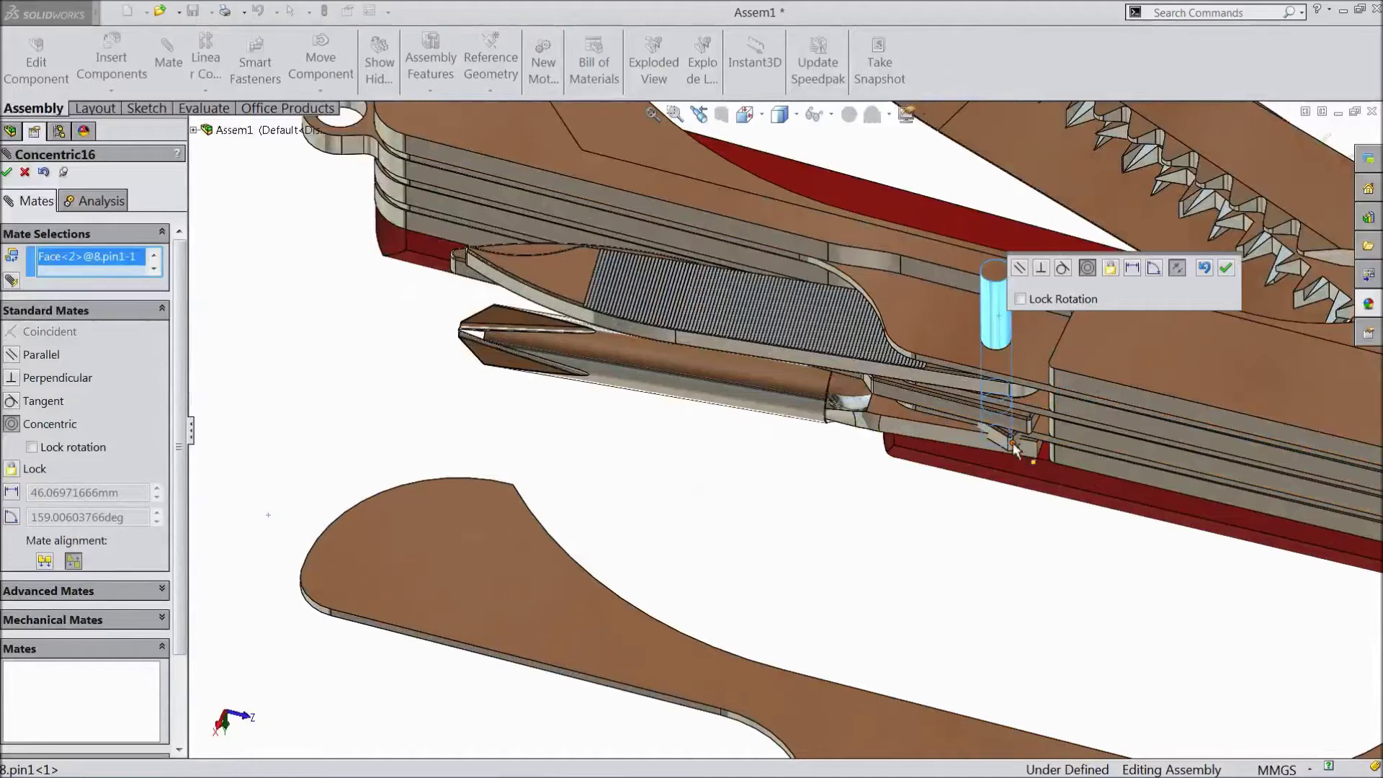
left_click(1226, 270)
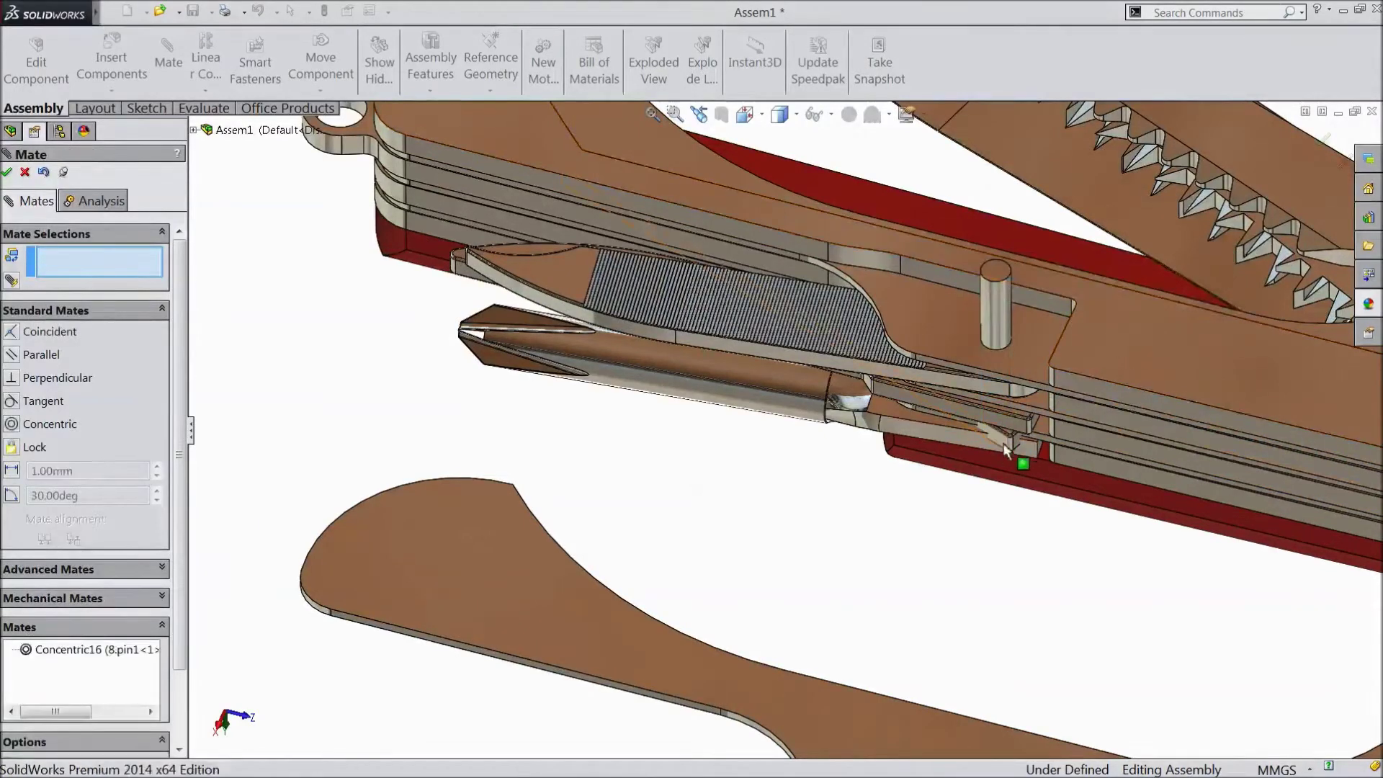
Mate the 7. bender point's underside coincident with the outermost stacked main plate and fold it in beside the nail polisher.
left_click_drag(1007, 447, 1005, 343)
middle_click_drag(945, 563, 889, 477)
left_click(927, 310)
scroll(995, 131, "down", 5)
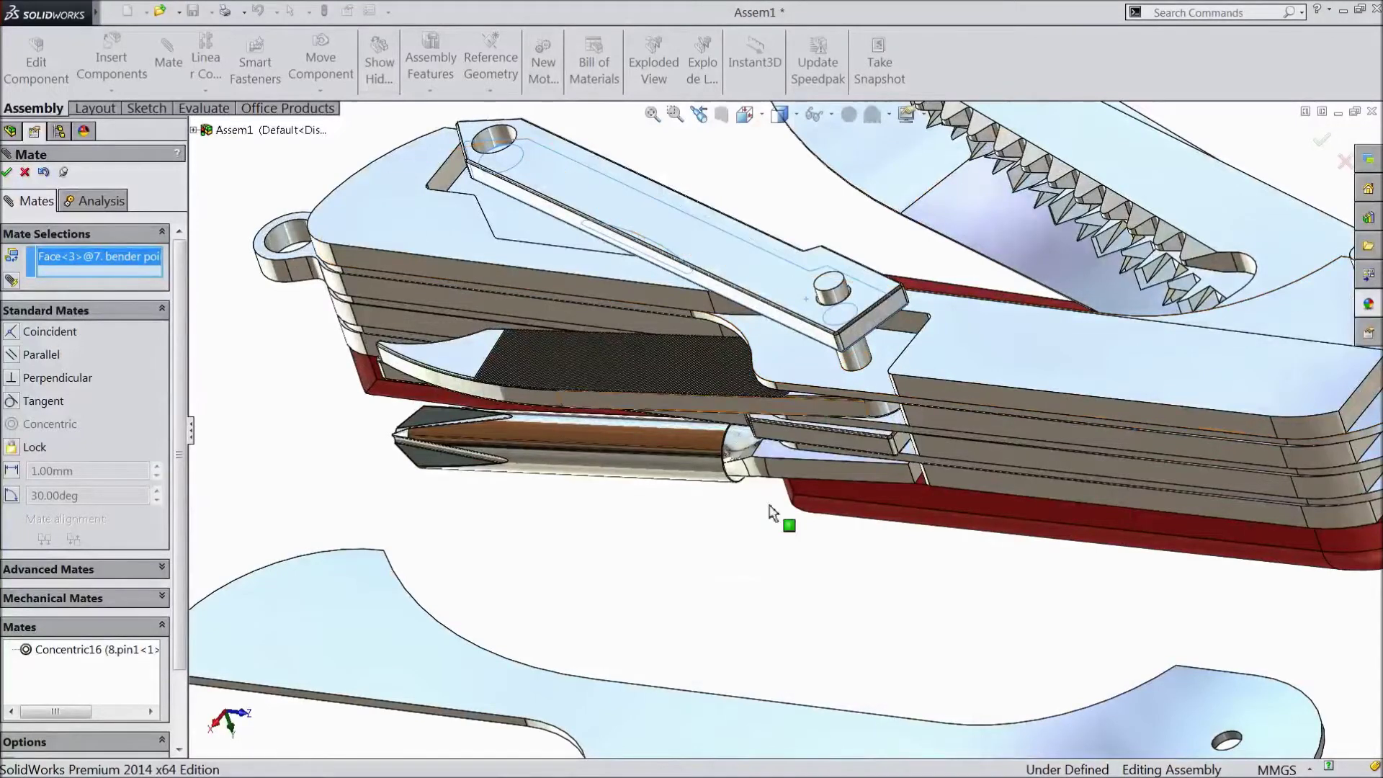
left_click(804, 363)
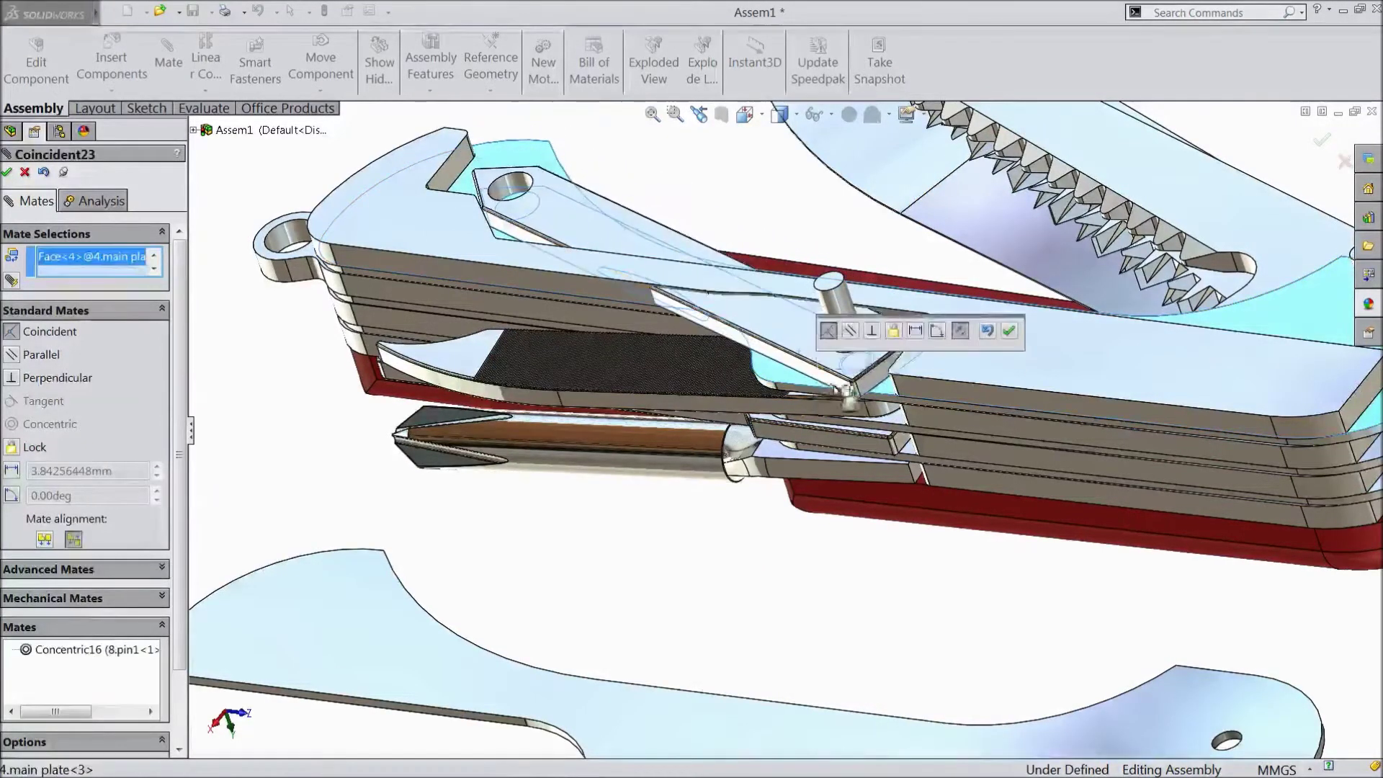
left_click(1009, 330)
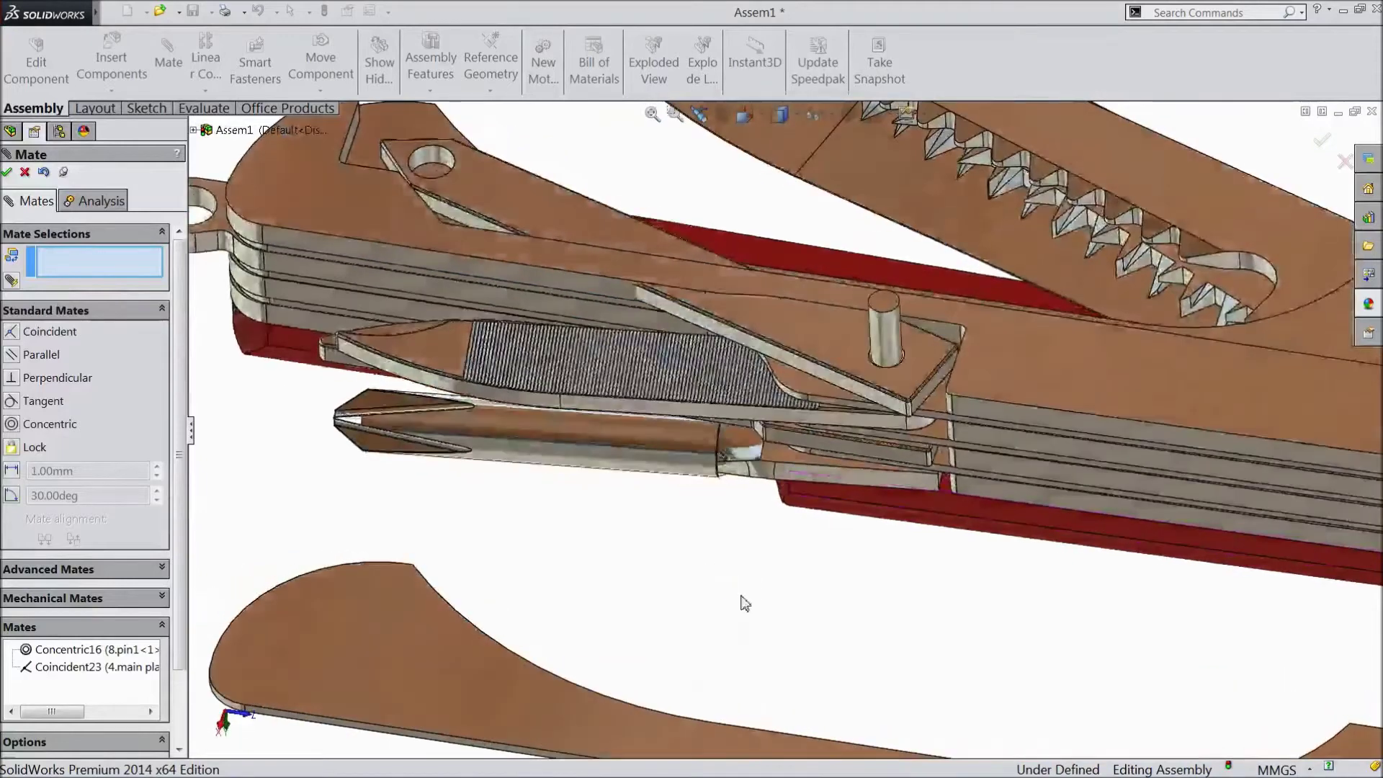
scroll(750, 561, "up", 4)
left_click_drag(785, 369, 778, 400)
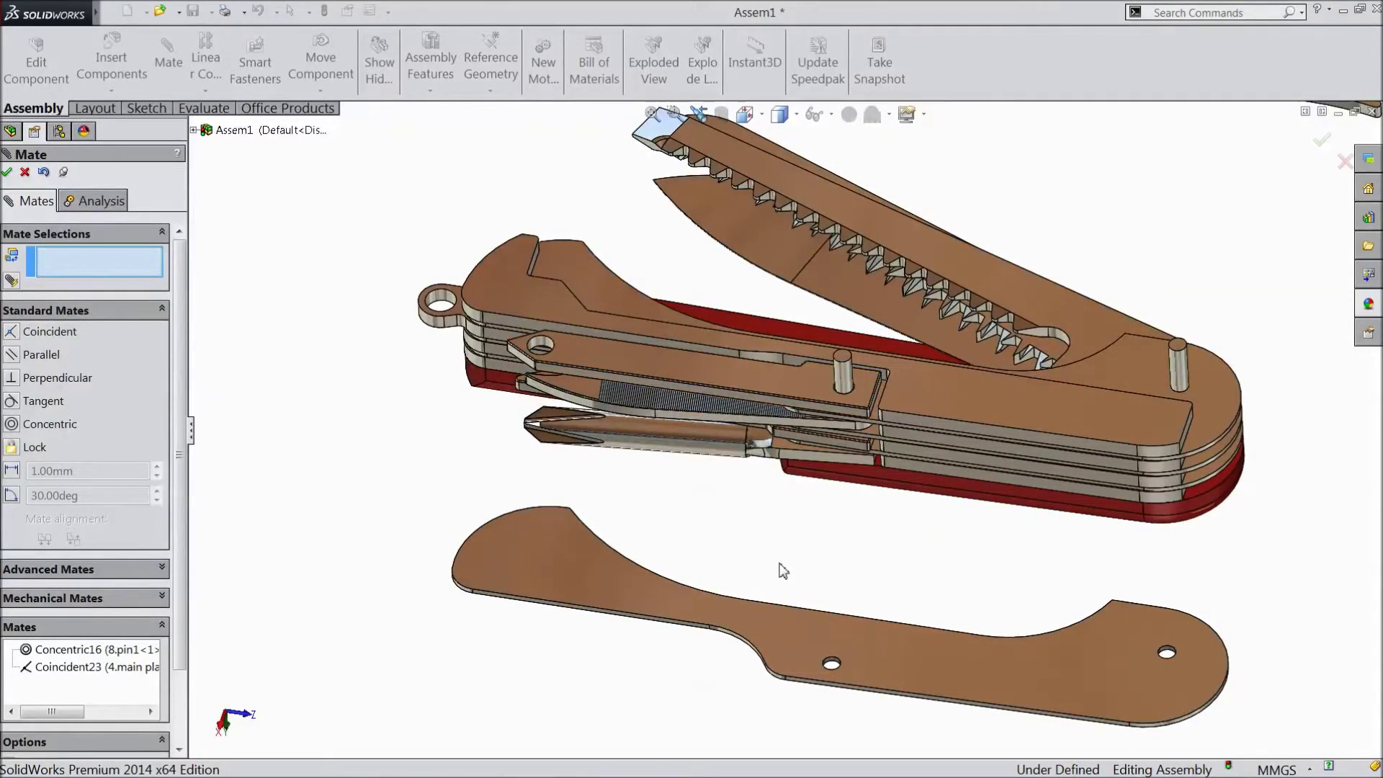
Mate the end hole of 13. scissor arm2 concentric with the pin at the saw end and swing the arm outward.
scroll(784, 570, "up", 5)
mouse_move(1019, 438)
middle_mouse_down()
mouse_move(994, 349)
mouse_move(1018, 420)
middle_mouse_up()
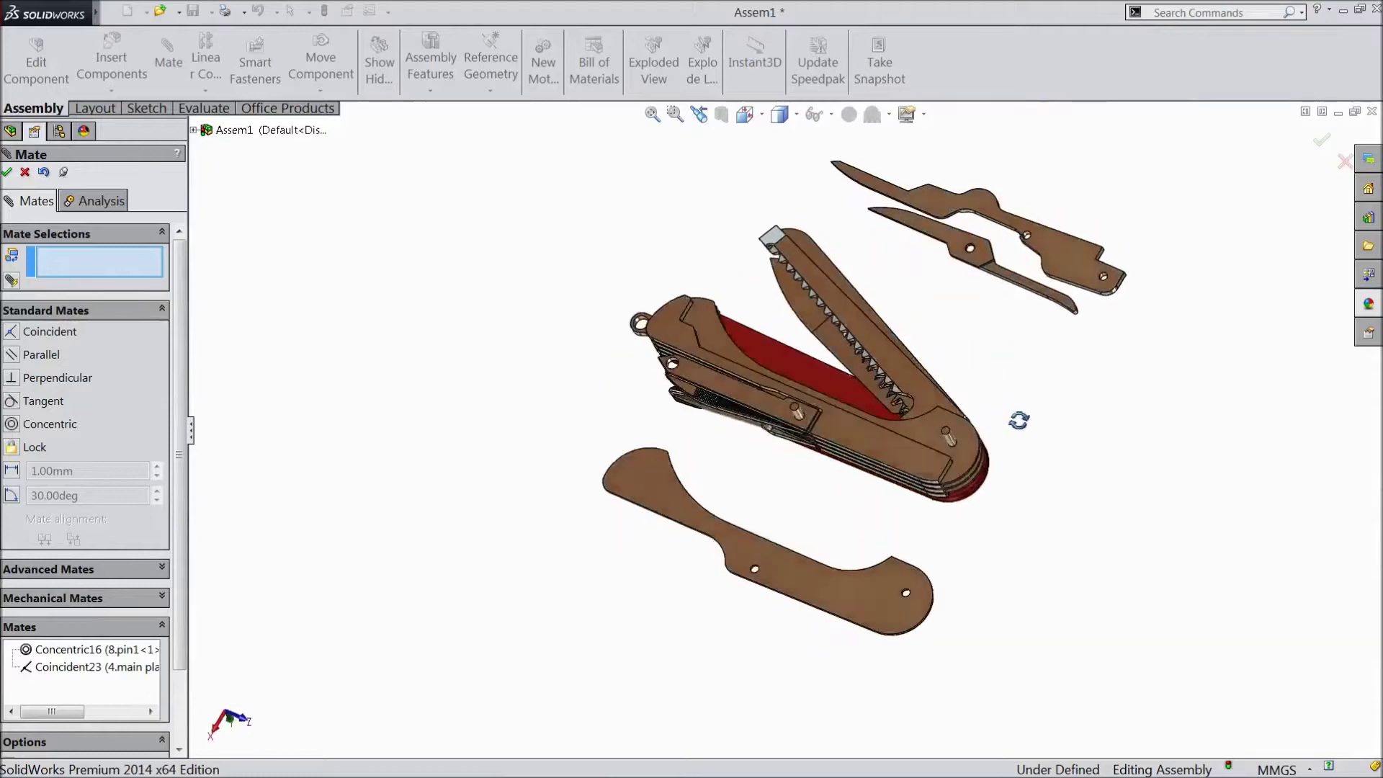
scroll(1033, 299, "down", 3)
scroll(1015, 284, "down", 4)
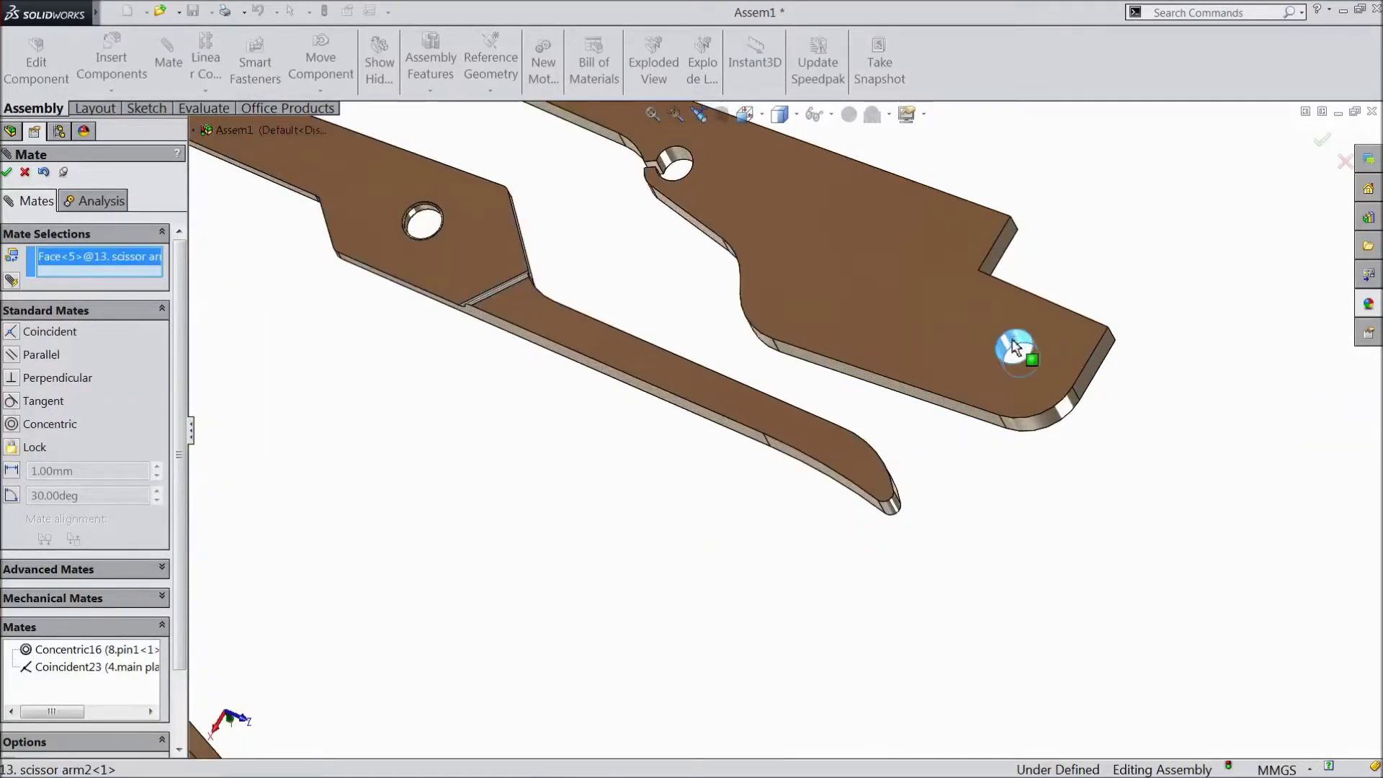
scroll(788, 432, "up", 4)
scroll(613, 677, "down", 3)
left_click(709, 557)
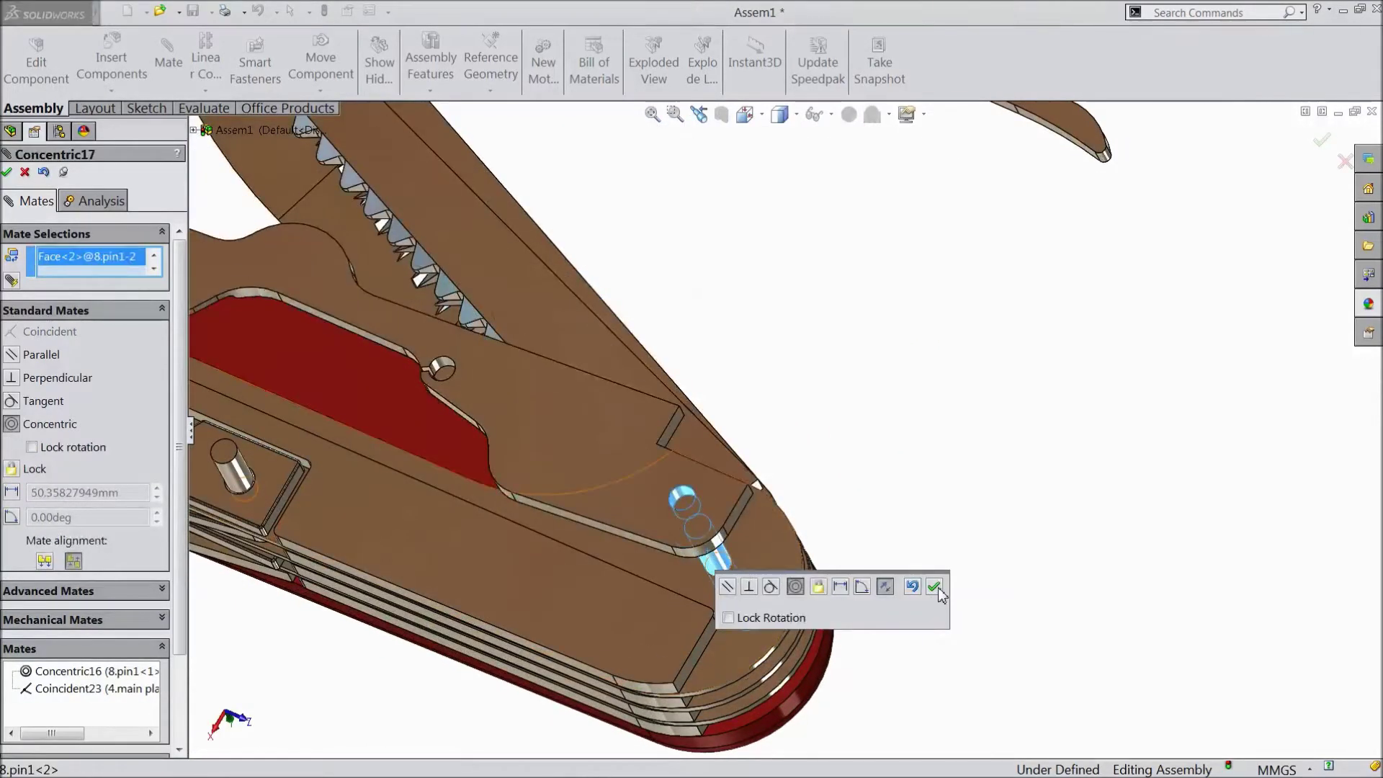
left_click(934, 587)
scroll(887, 435, "up", 3)
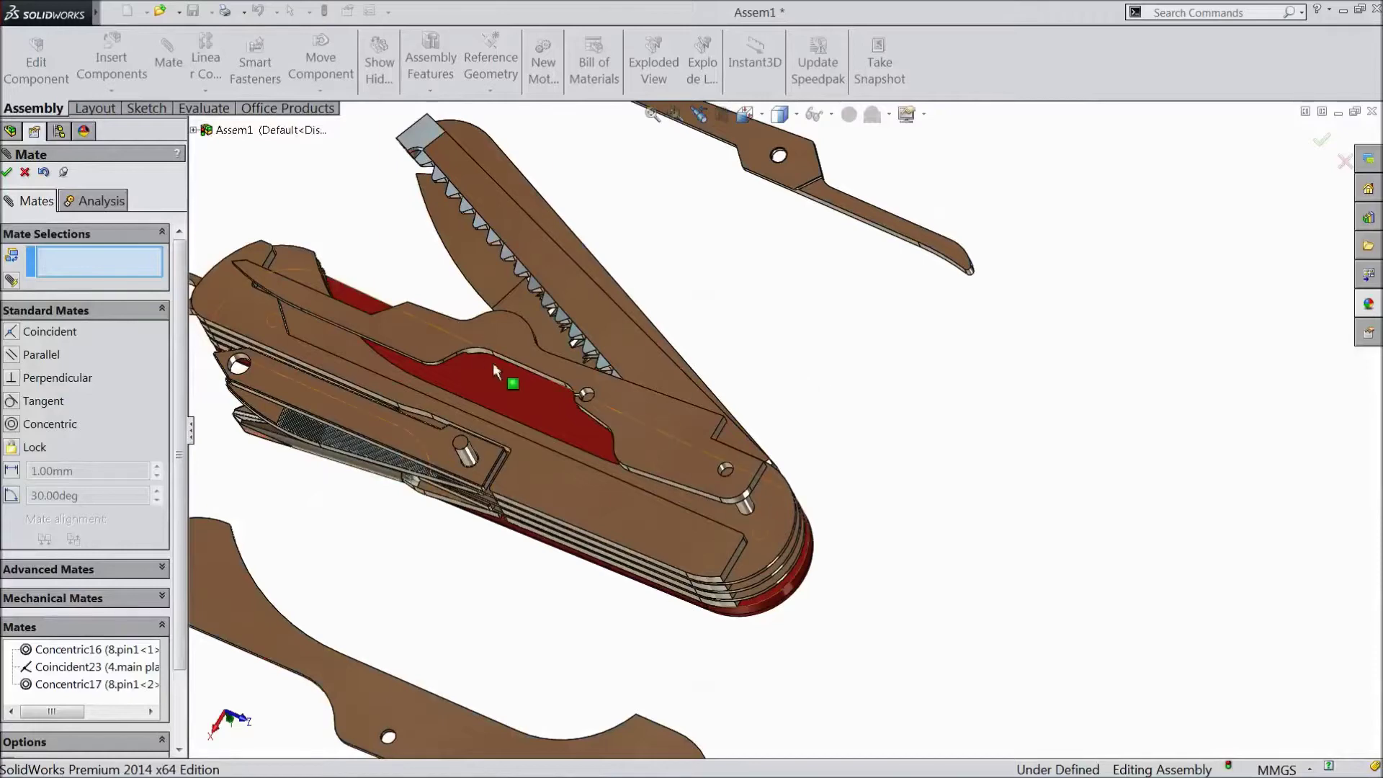
left_click_drag(440, 334, 741, 241)
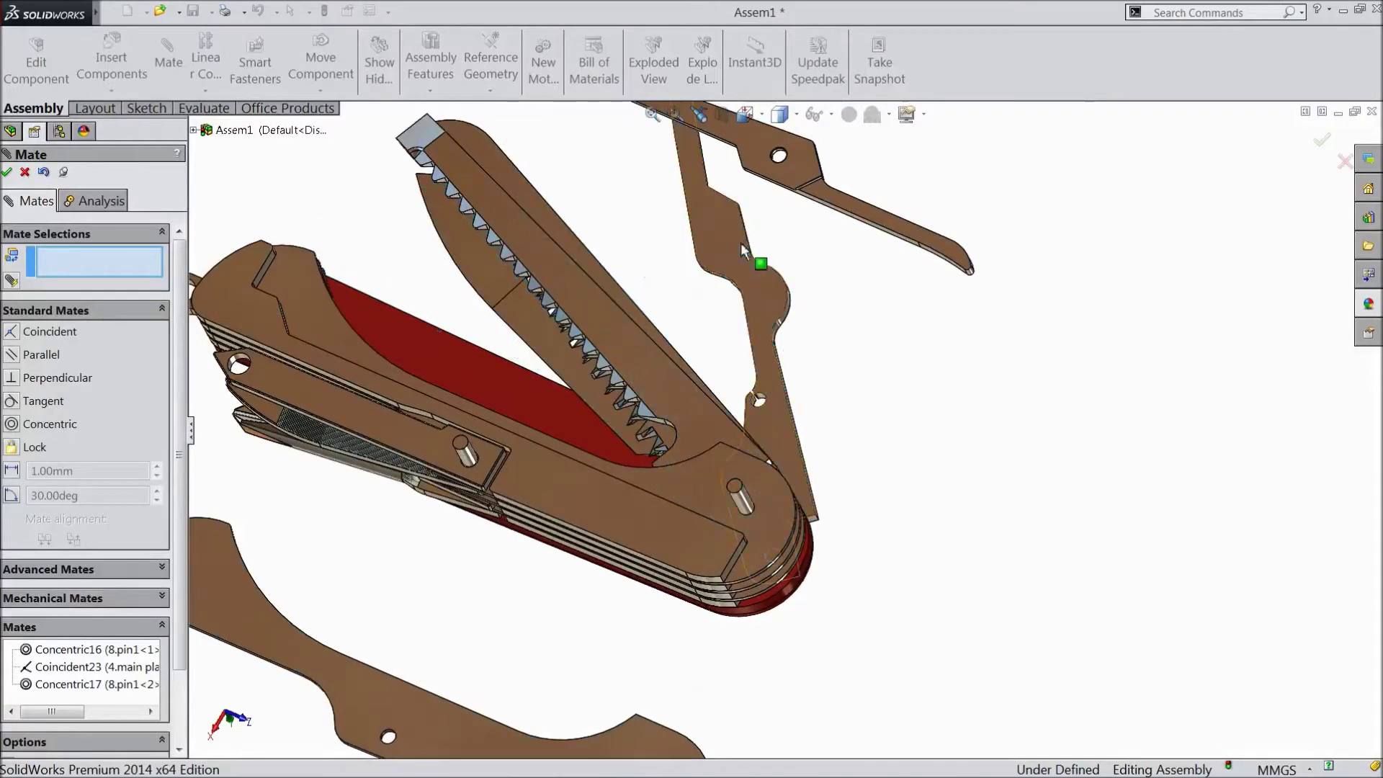
Mate the pivot hole of 14. Scissor Arm1 concentric with the blade-side hole of 13. scissor arm2.
middle_click_drag(847, 356, 771, 285)
scroll(857, 253, "down", 5)
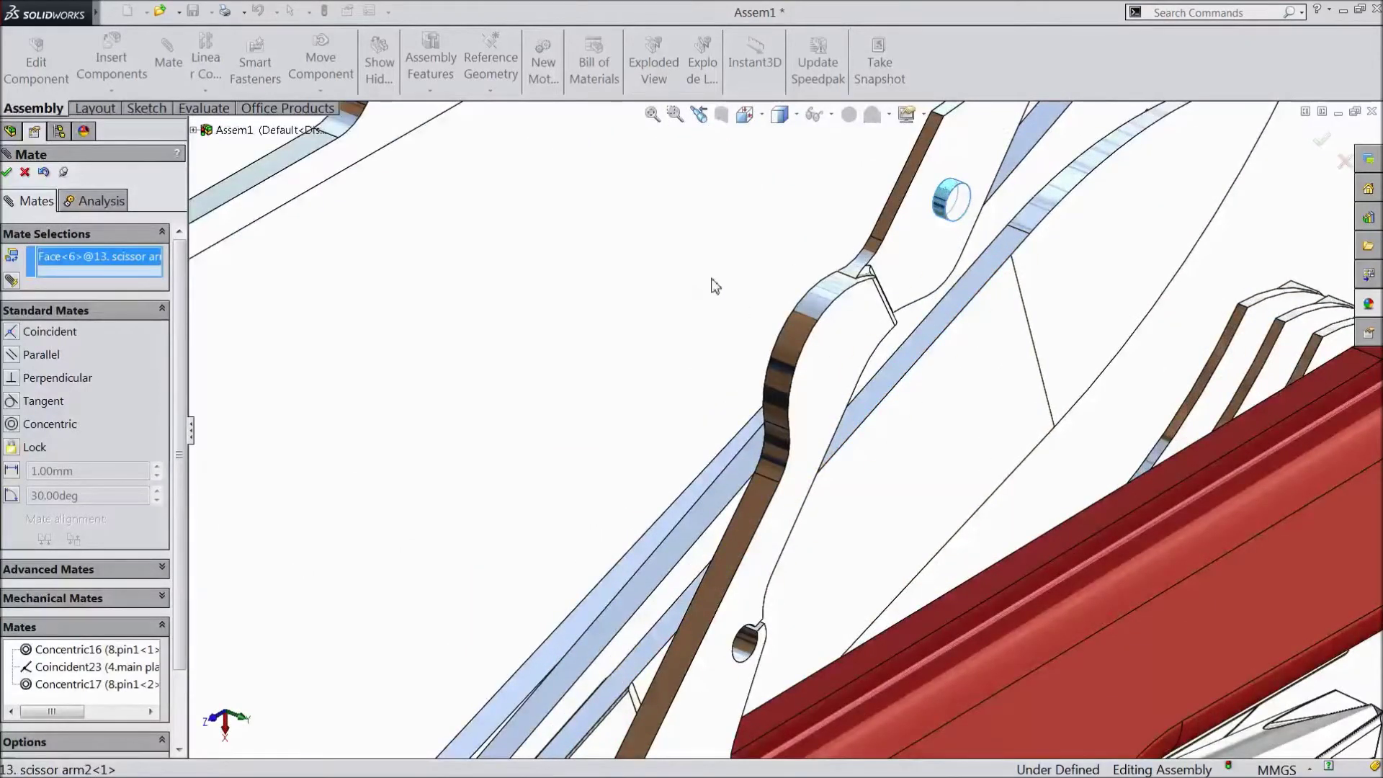
scroll(658, 268, "up", 4)
scroll(648, 270, "down", 6)
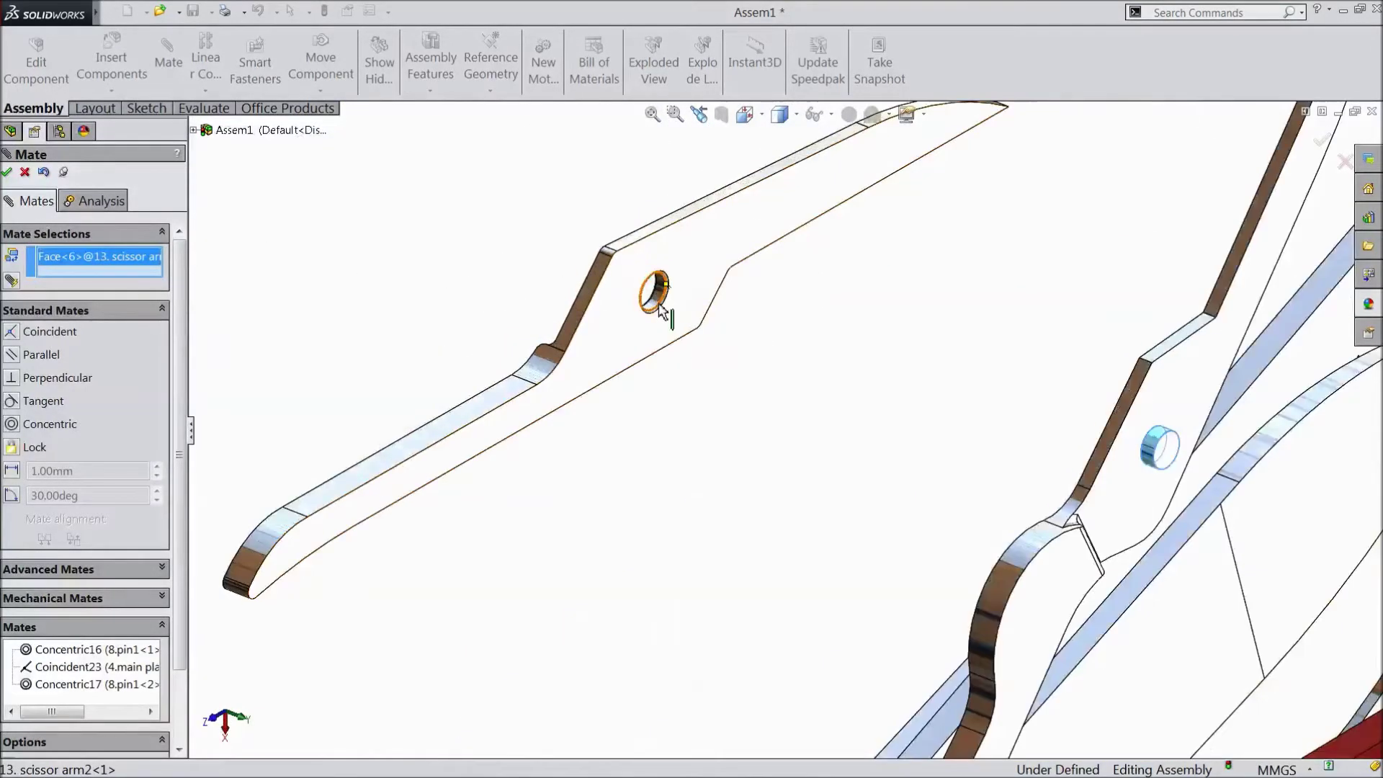
left_click(661, 301)
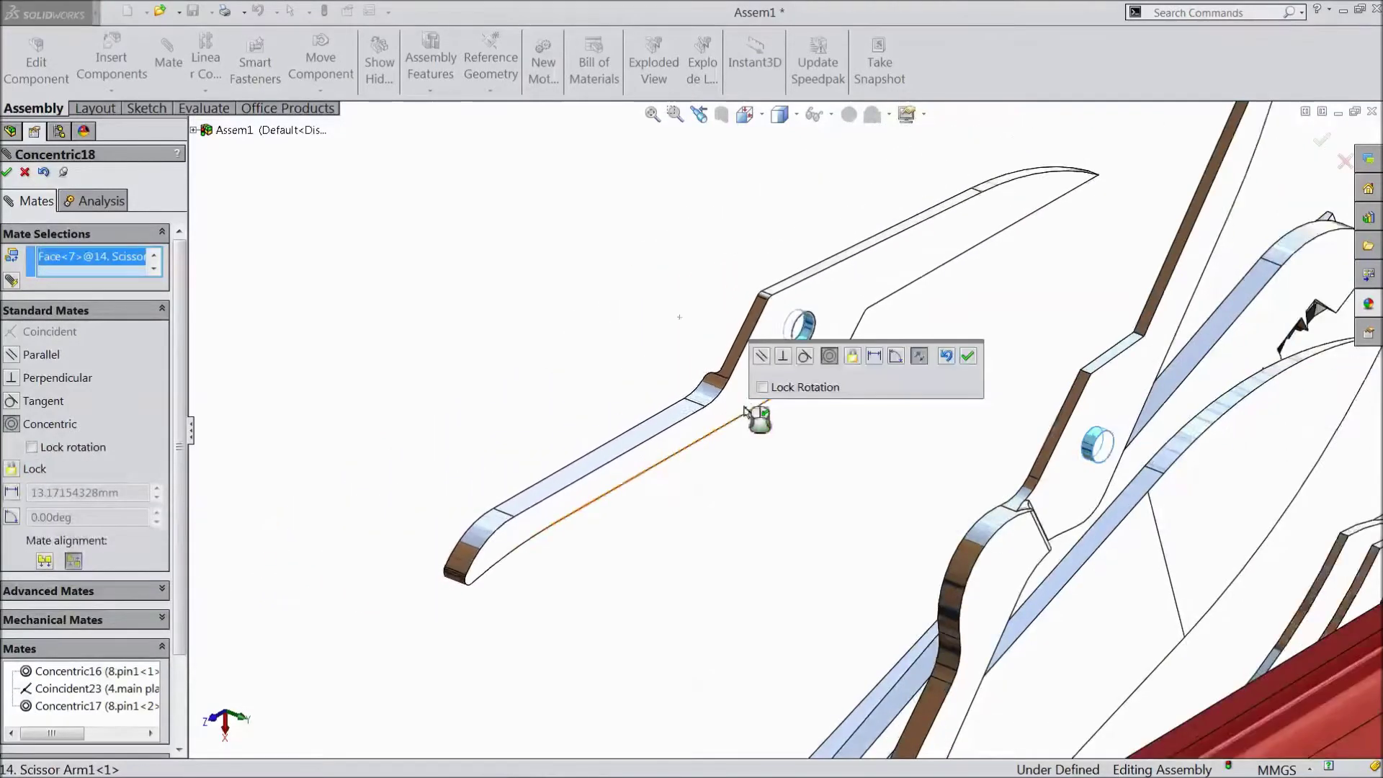
left_click(969, 360)
Move 14. Scissor Arm1 along the shared hole axis up to 13. scissor arm2 so the arms cross at the pivot.
scroll(658, 389, "up", 2)
middle_click_drag(605, 342, 746, 436)
left_click_drag(695, 364, 987, 494)
middle_click_drag(988, 494, 1081, 510)
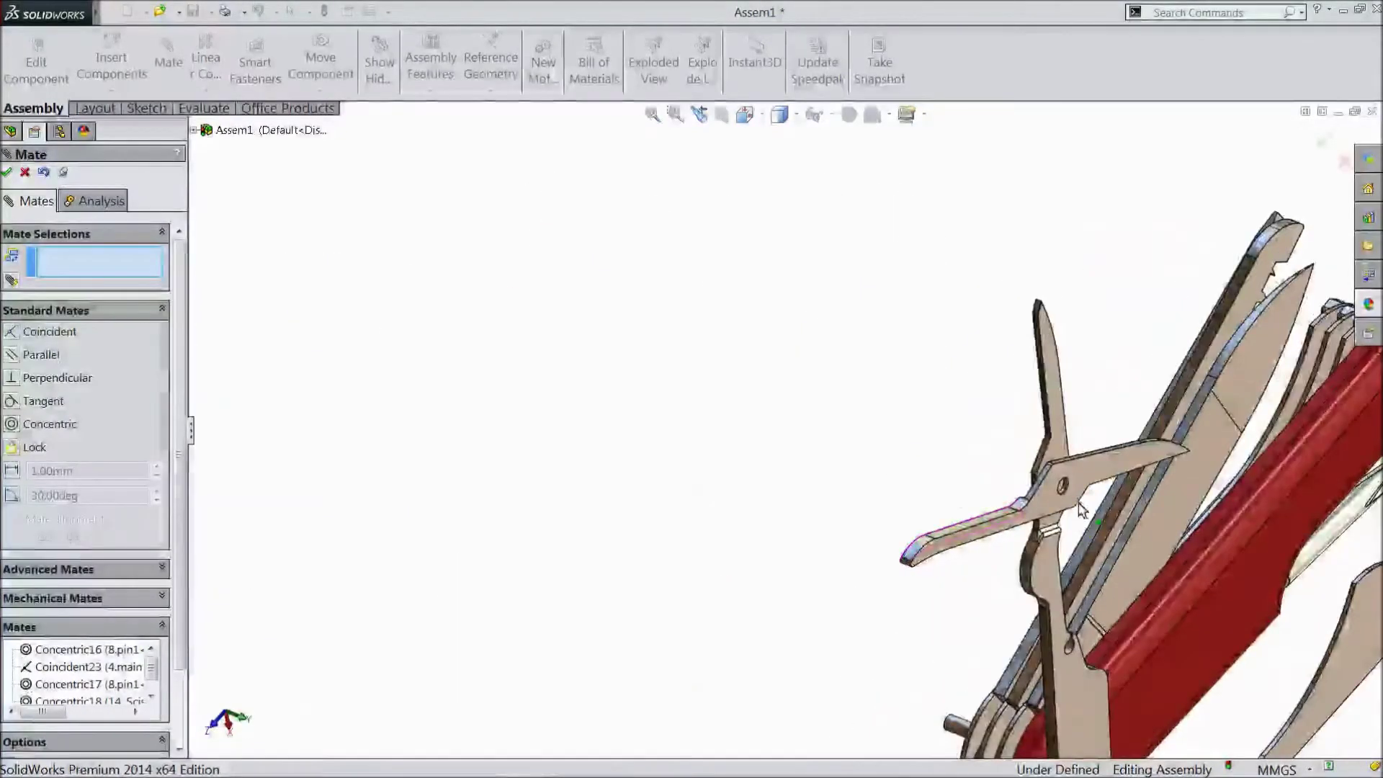
Mate the inner flat face of 14. Scissor Arm1 coincident with the adjoining face of 13. scissor arm2.
scroll(1081, 510, "down", 4)
left_click(938, 393)
middle_click_drag(778, 529, 790, 435)
middle_click_drag(1023, 433, 839, 456)
left_click(842, 450)
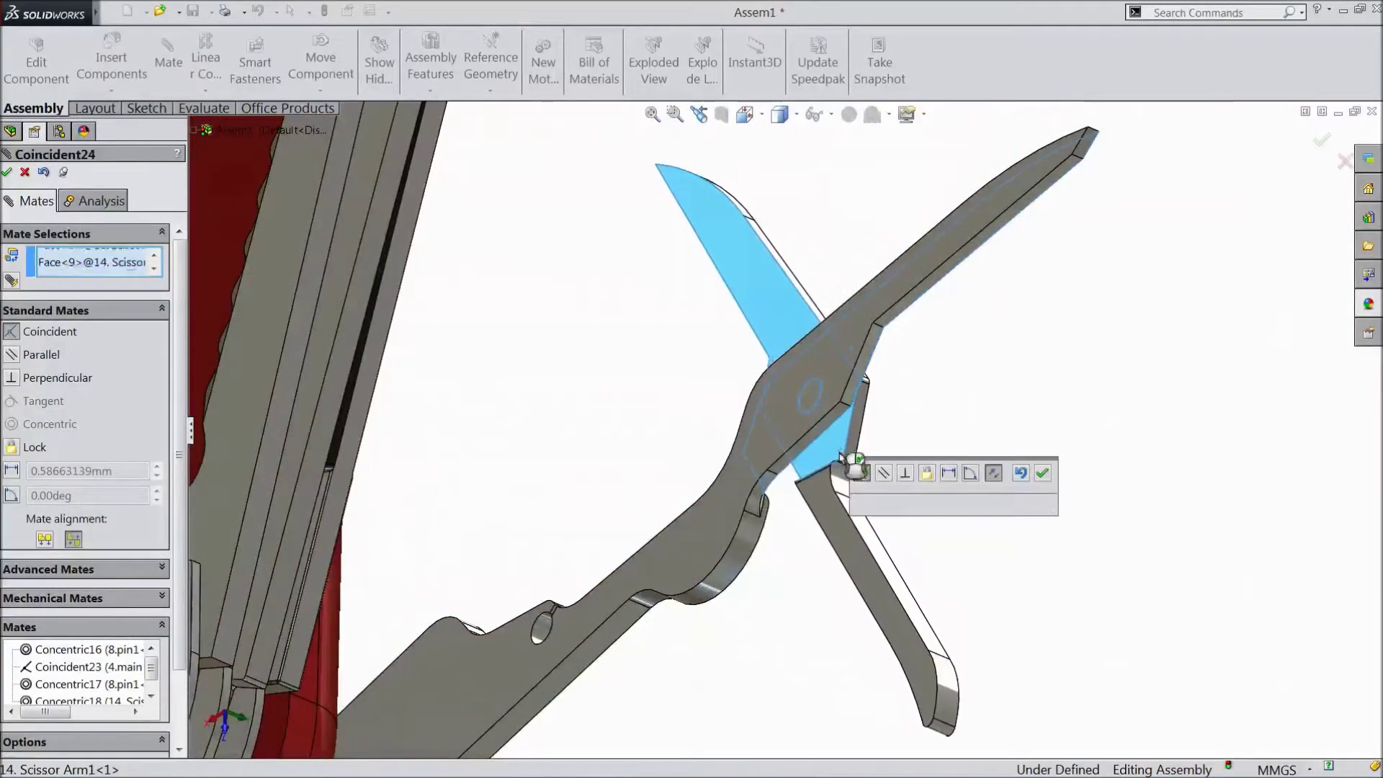
left_click(1044, 474)
scroll(1023, 507, "up", 3)
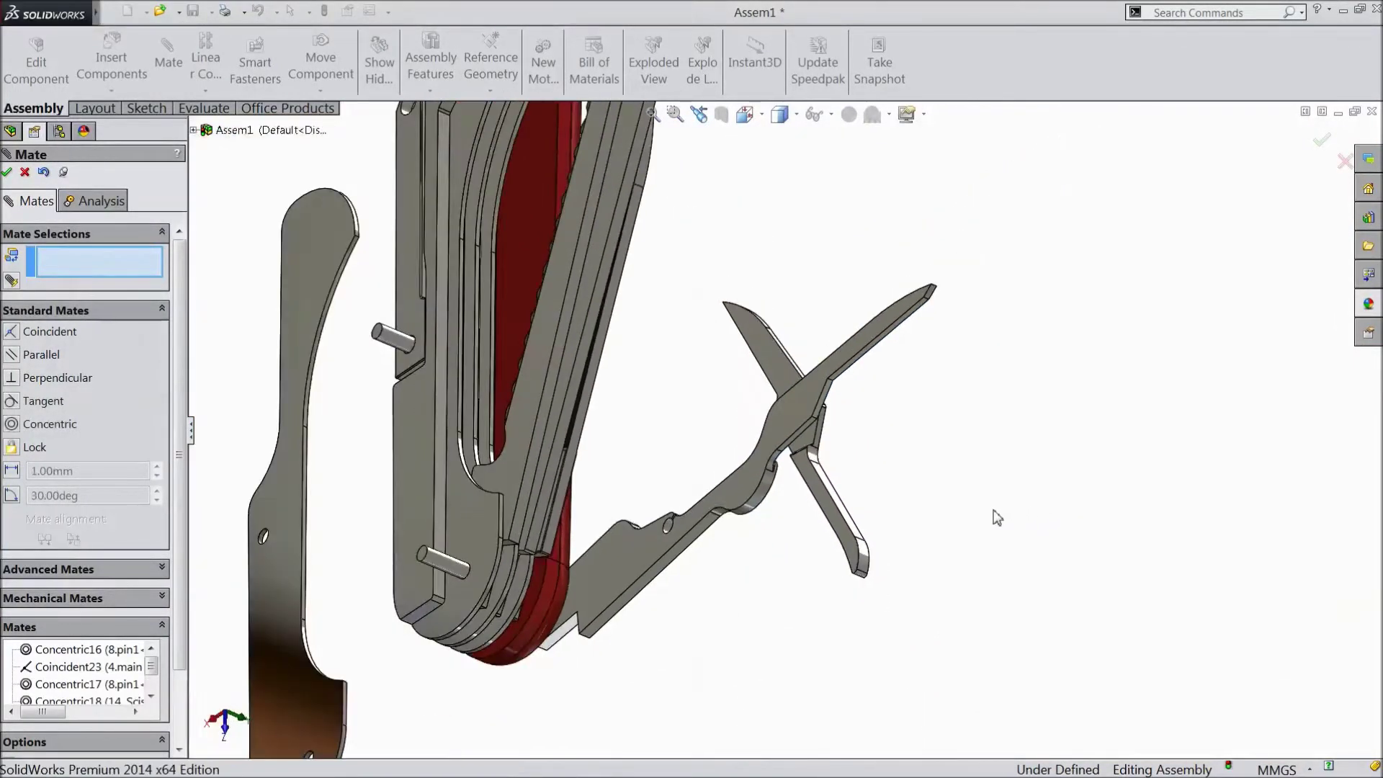
Swing 14. Scissor Arm1 back and forth about the pivot to check how the scissors close and open.
middle_click_drag(917, 478, 979, 541)
left_click_drag(904, 585, 559, 488)
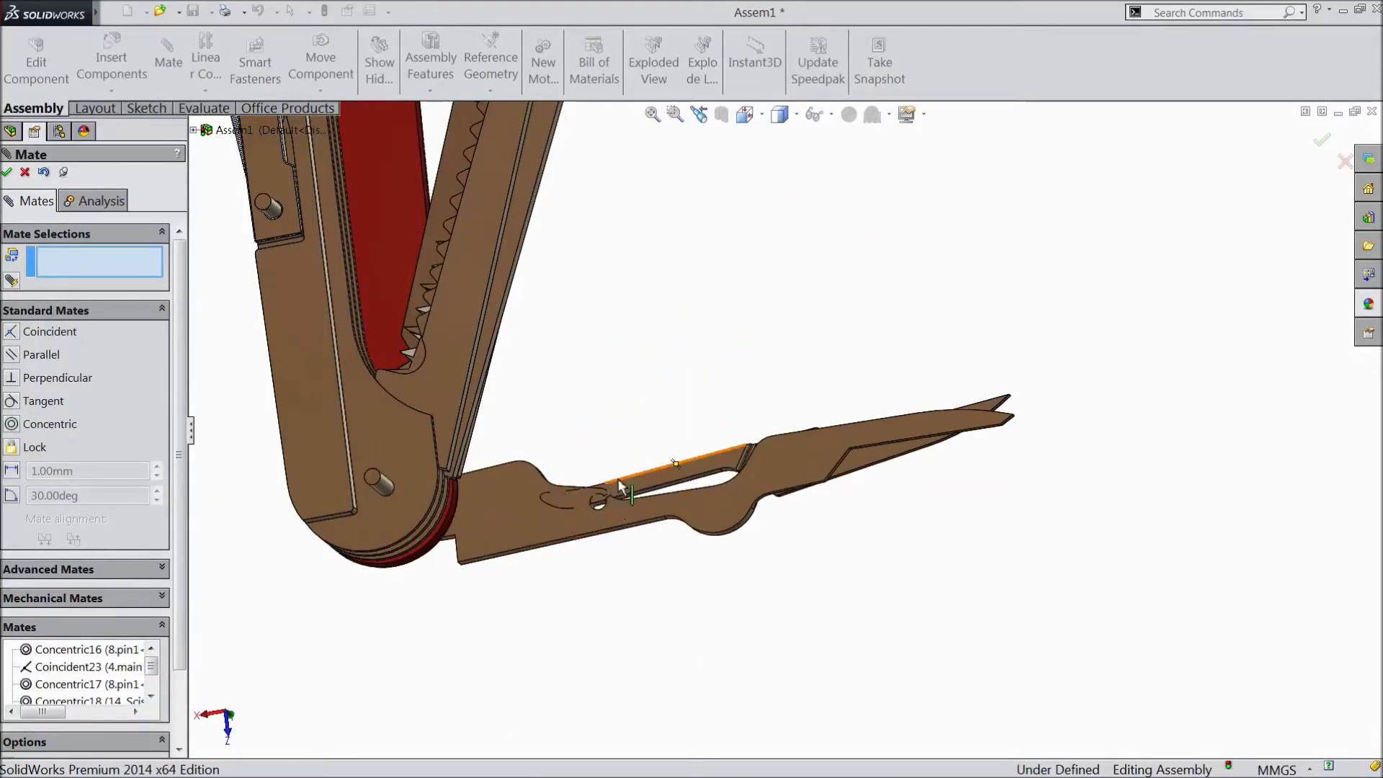
scroll(612, 493, "down", 3)
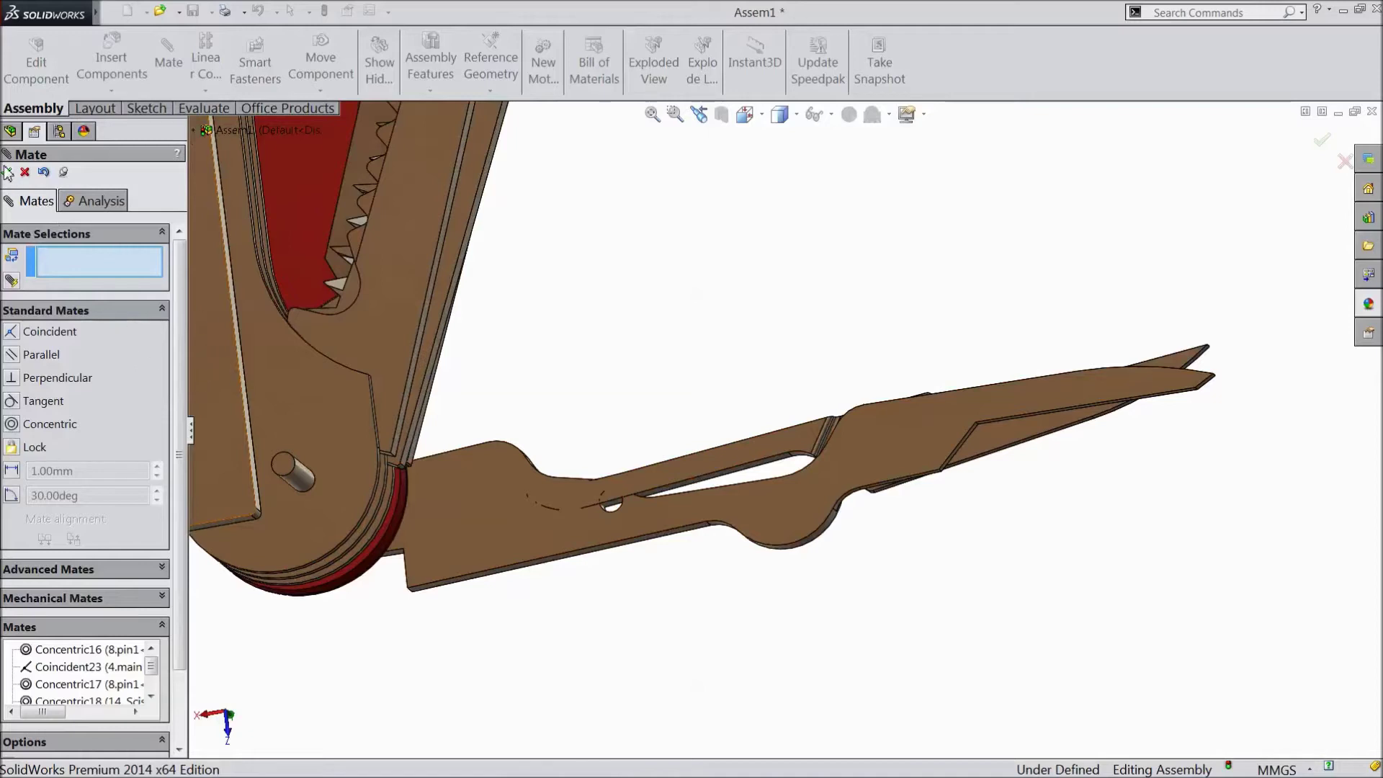
left_click(8, 173)
left_click_drag(684, 470, 689, 396)
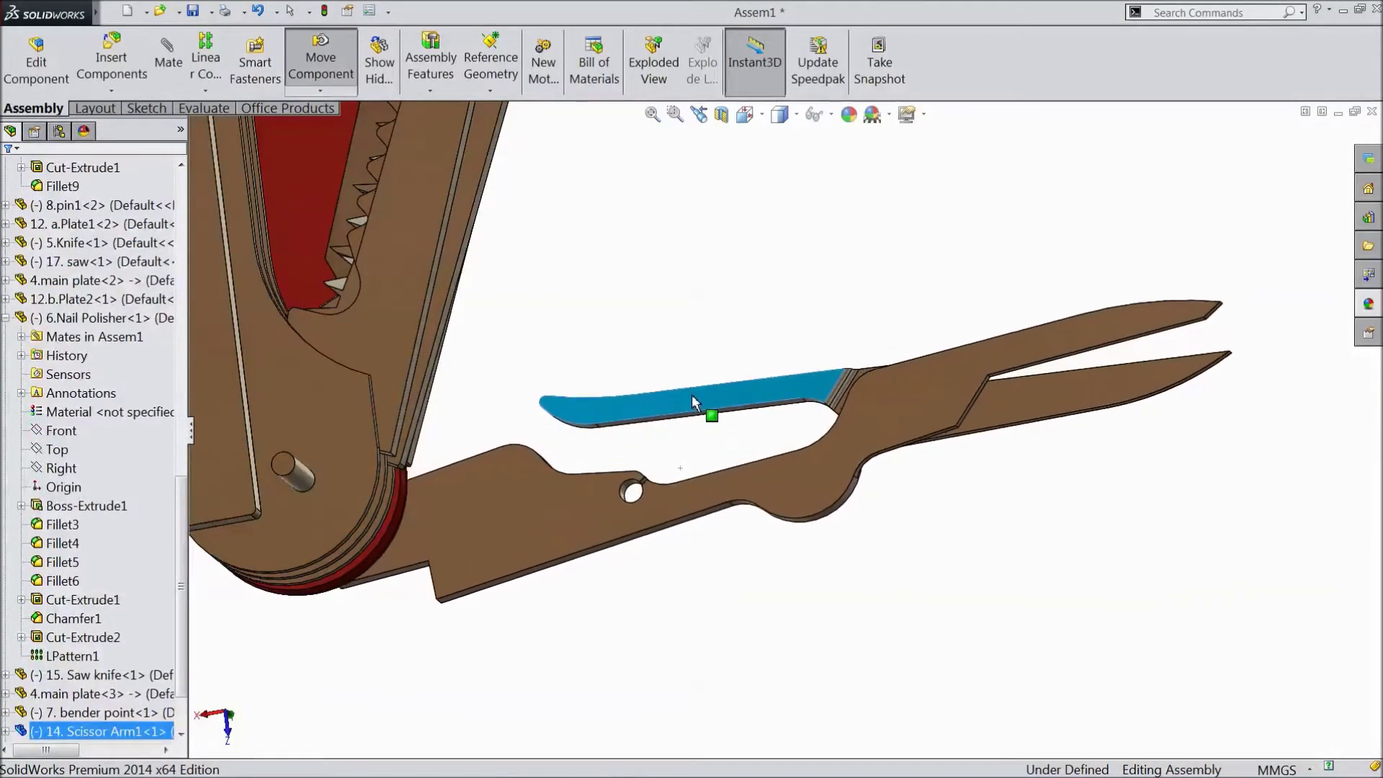
key("Escape")
scroll(1026, 469, "down", 2)
scroll(1030, 454, "up", 3)
middle_click_drag(992, 506, 858, 249)
left_click(956, 313)
scroll(955, 313, "up", 2)
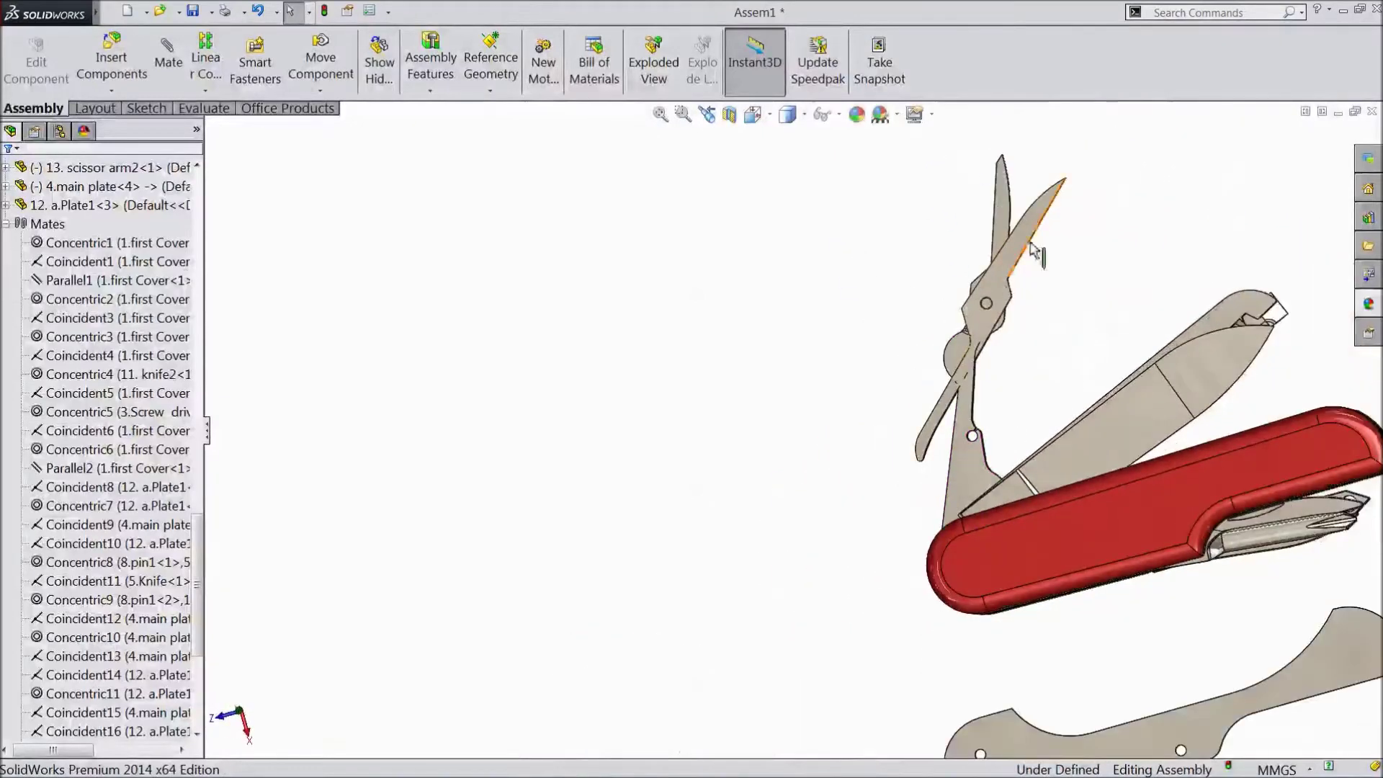
Rotate 14. Scissor Arm1 through the closed position and back until the two blades stand apart.
scroll(1045, 246, "down", 2)
left_click_drag(876, 510, 997, 555)
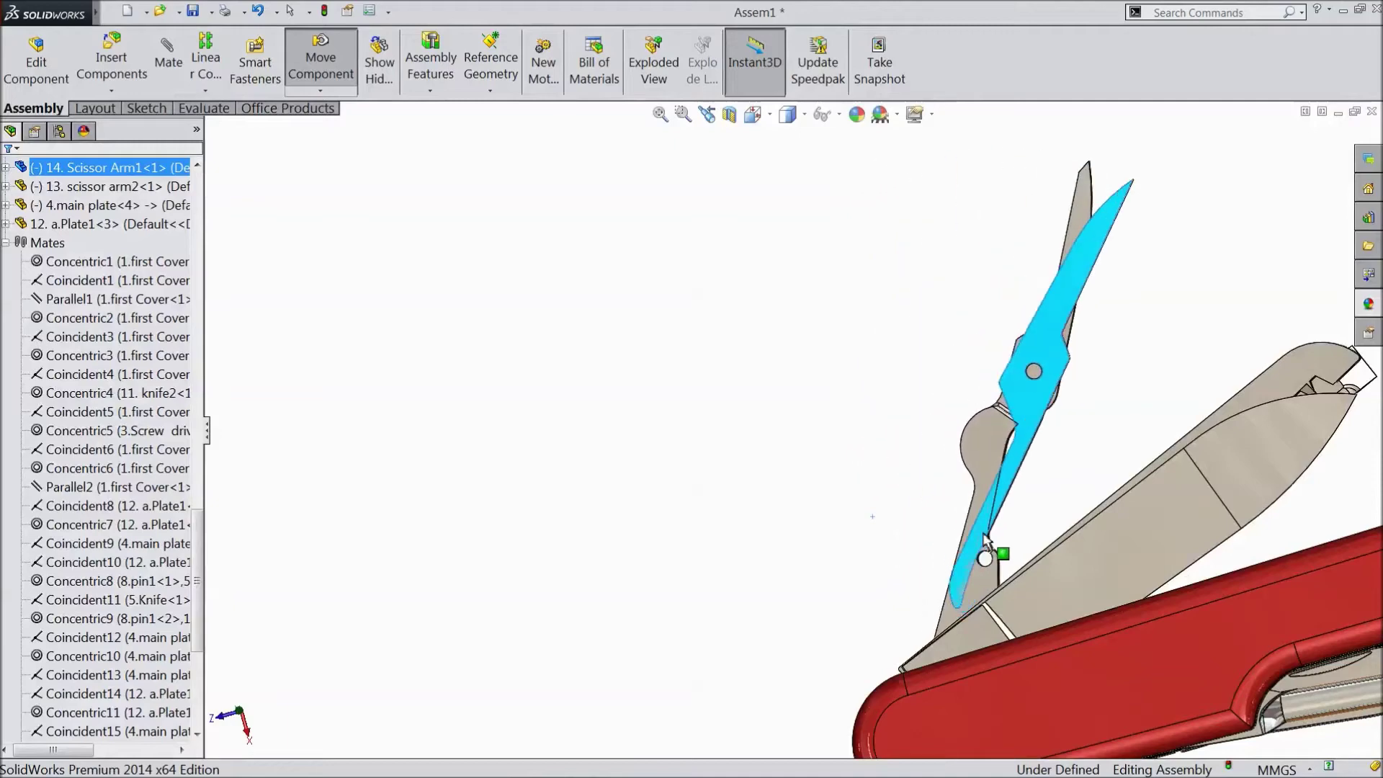
middle_click_drag(720, 420, 768, 371)
scroll(726, 314, "down", 1)
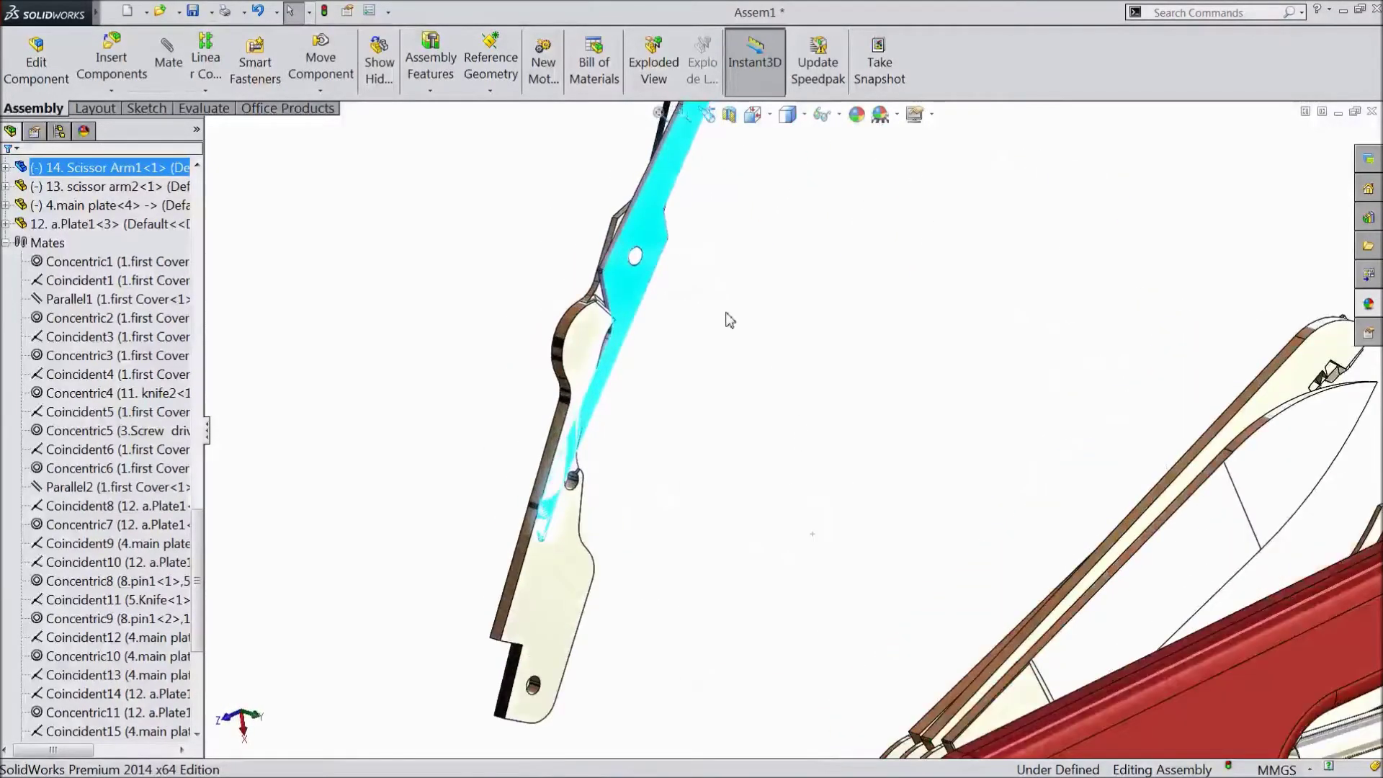
scroll(722, 301, "up", 3)
scroll(662, 179, "down", 3)
middle_click_drag(652, 193, 632, 297)
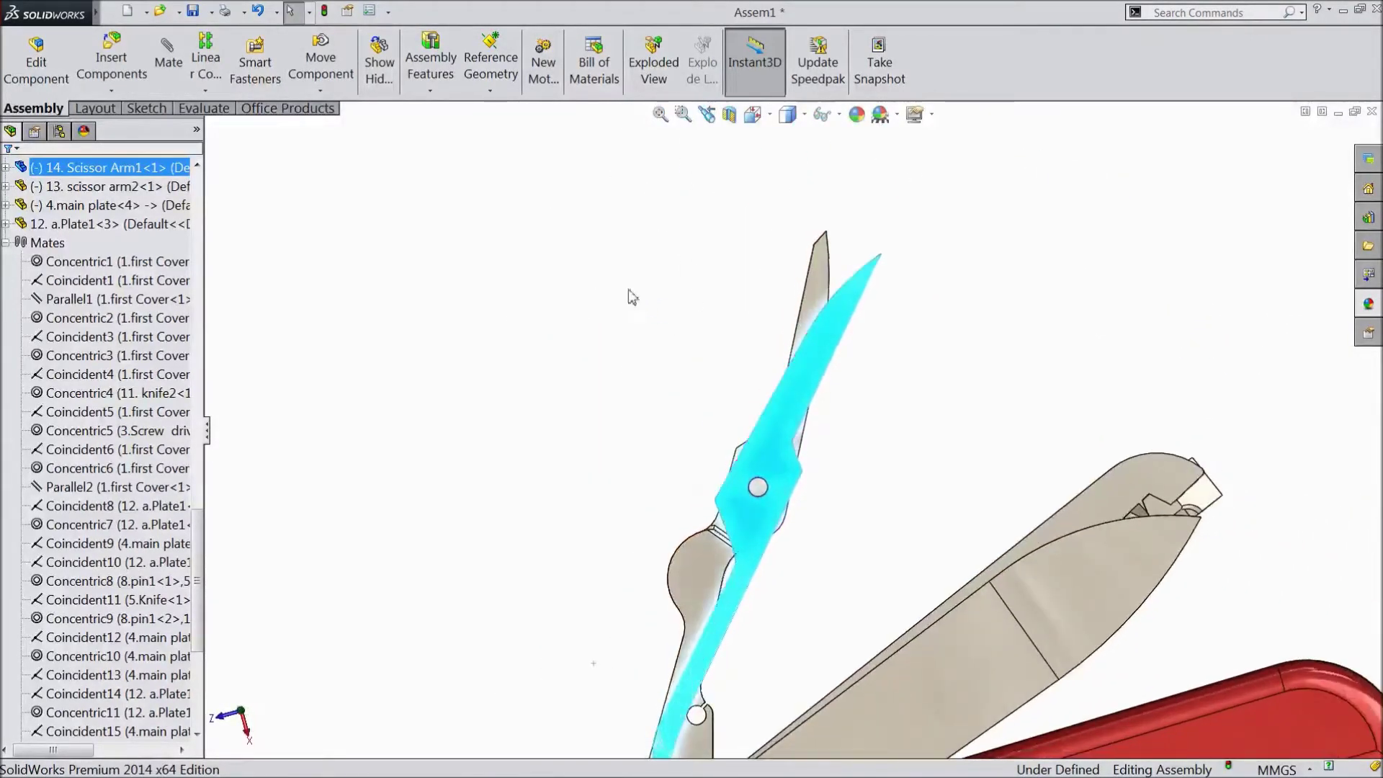
left_click_drag(846, 311, 722, 247)
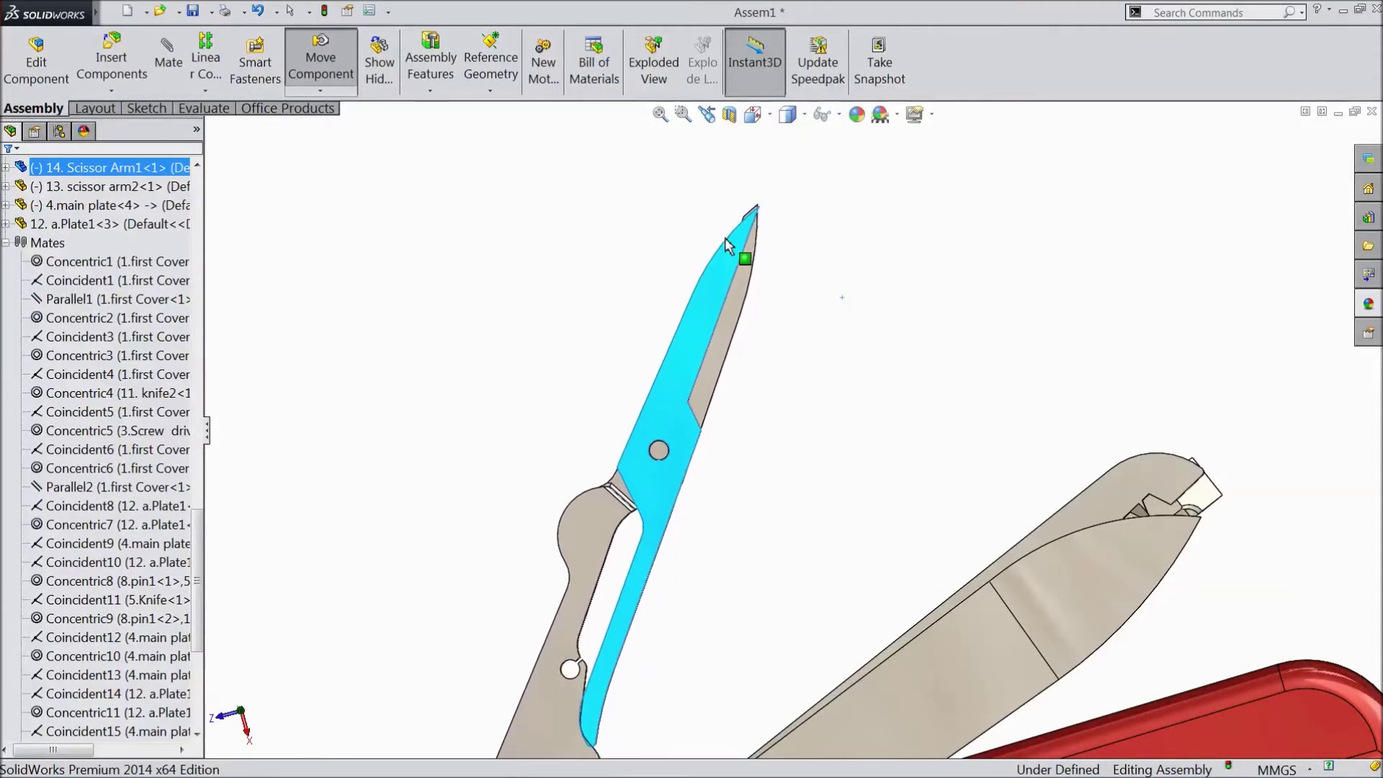
left_click_drag(629, 656, 726, 654)
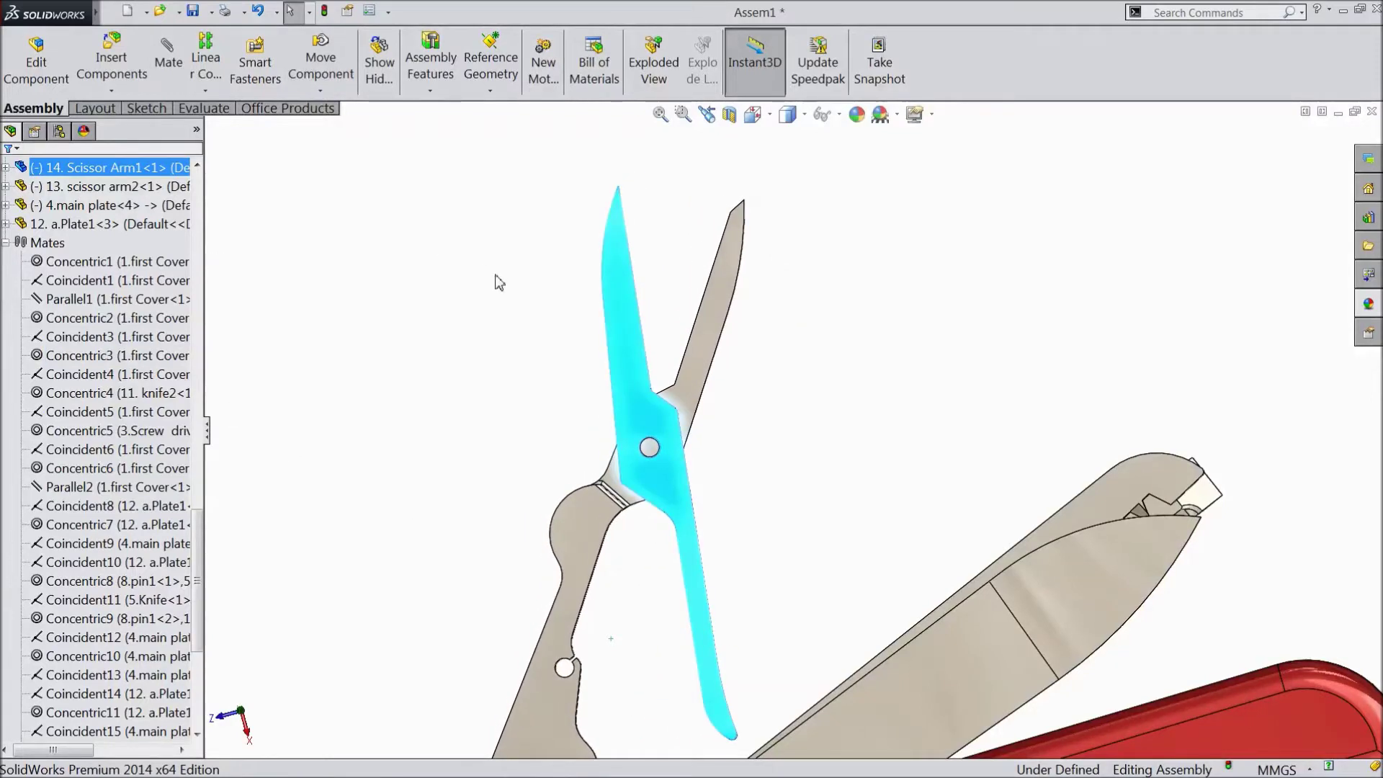
left_click(472, 271)
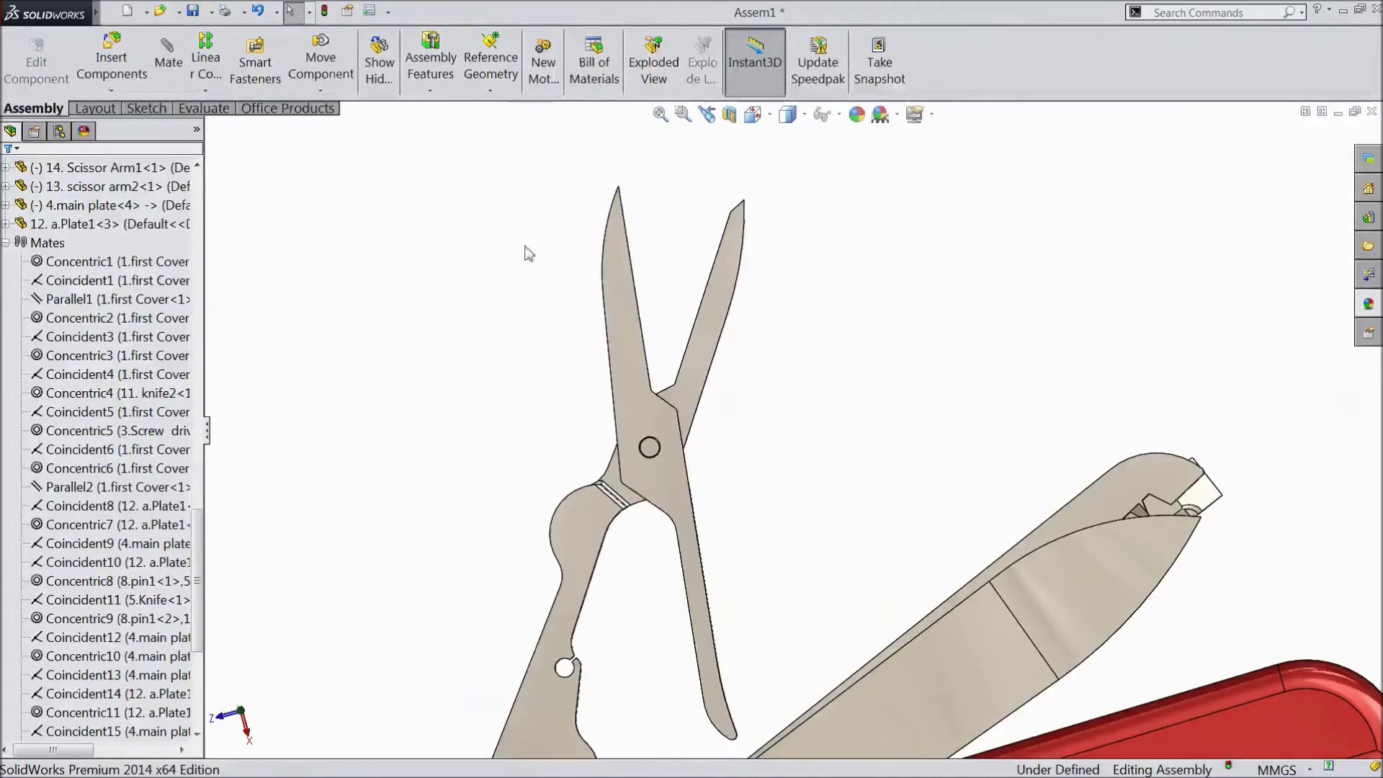
Add a limit angle mate between the inner cutting edges of the scissor arms: angle 180°, maximum 230°, minimum 180°.
left_click(165, 63)
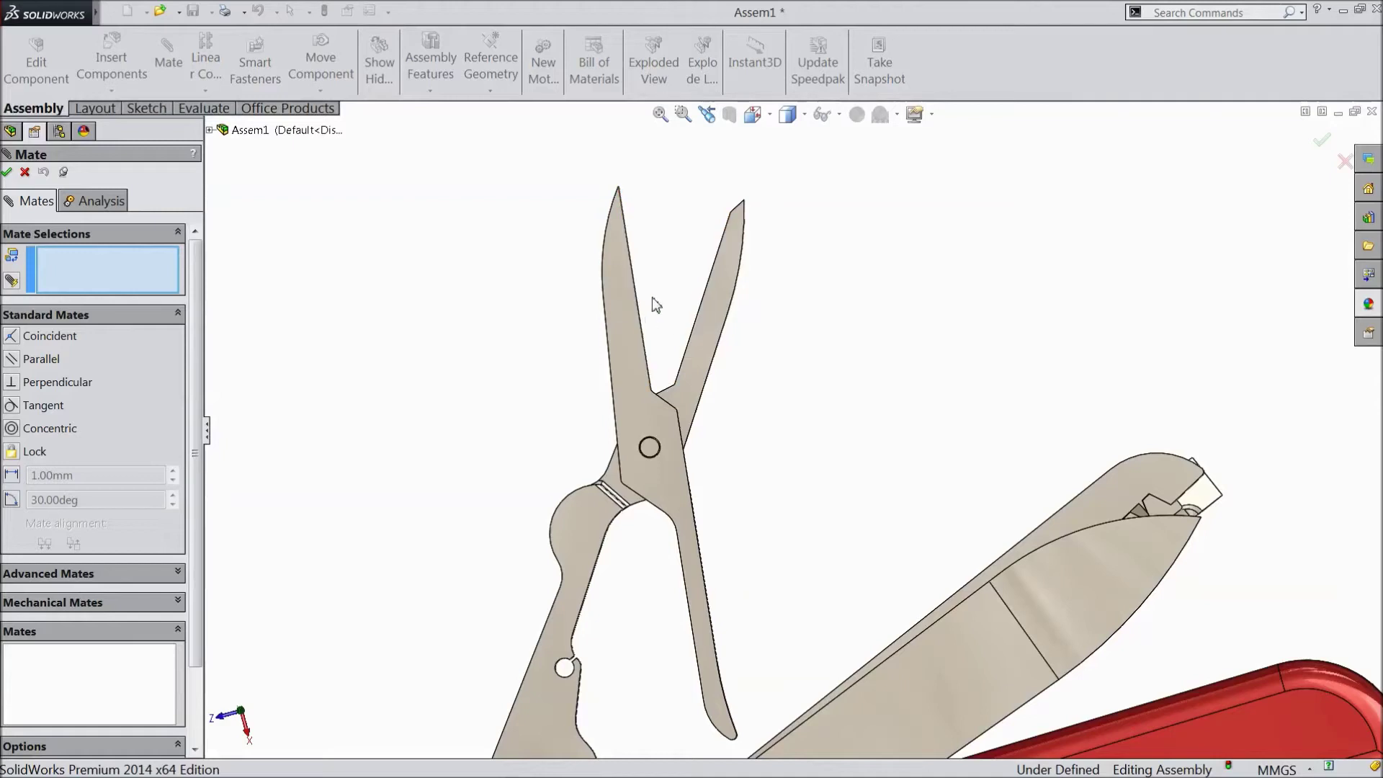
scroll(652, 324, "down", 3)
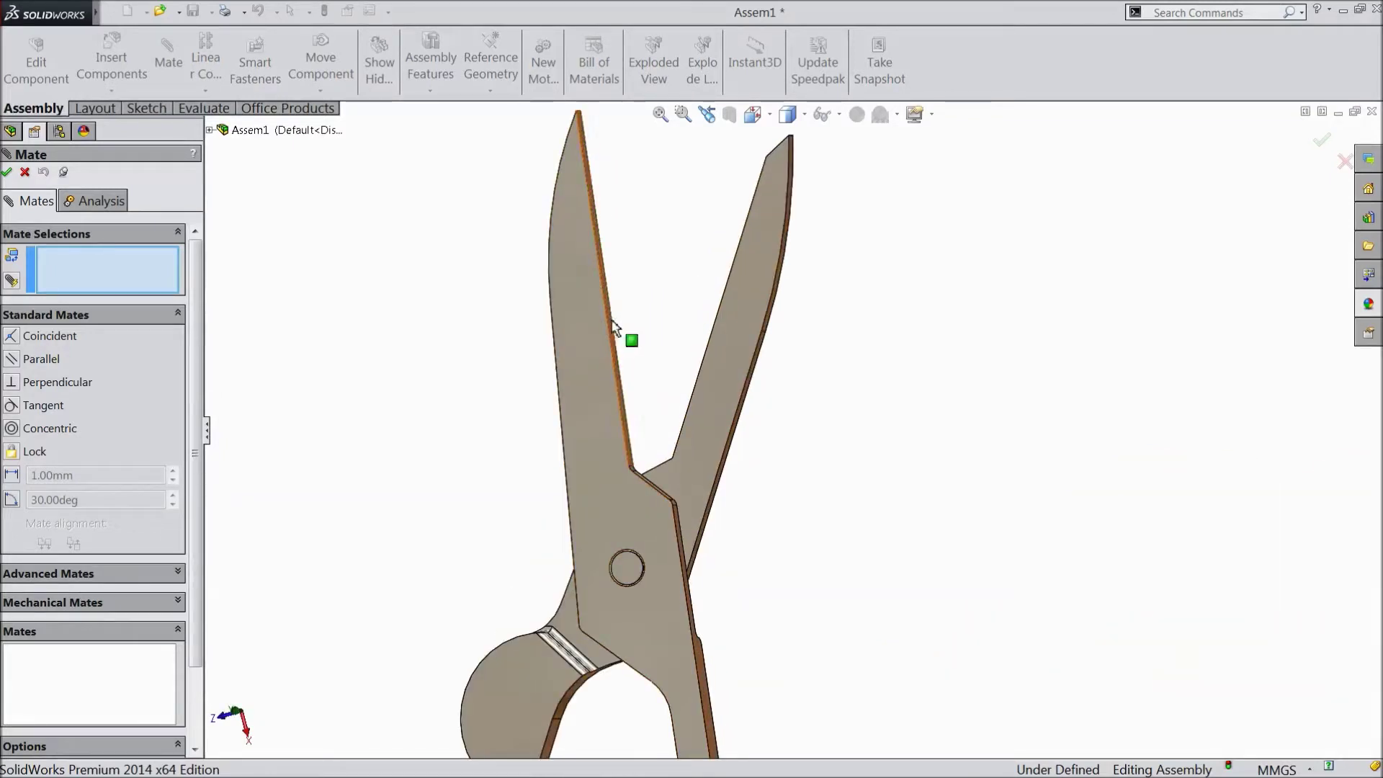
left_click(611, 325)
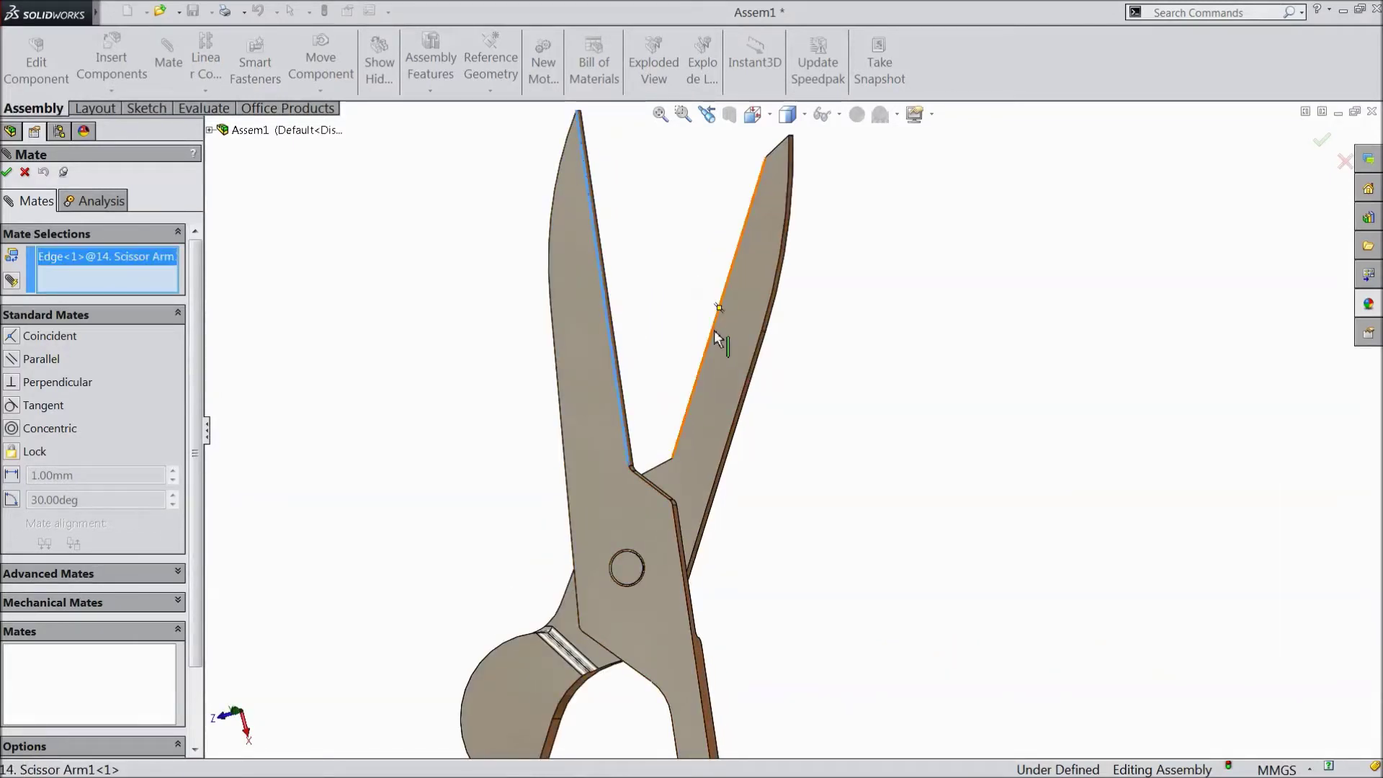
left_click(719, 339)
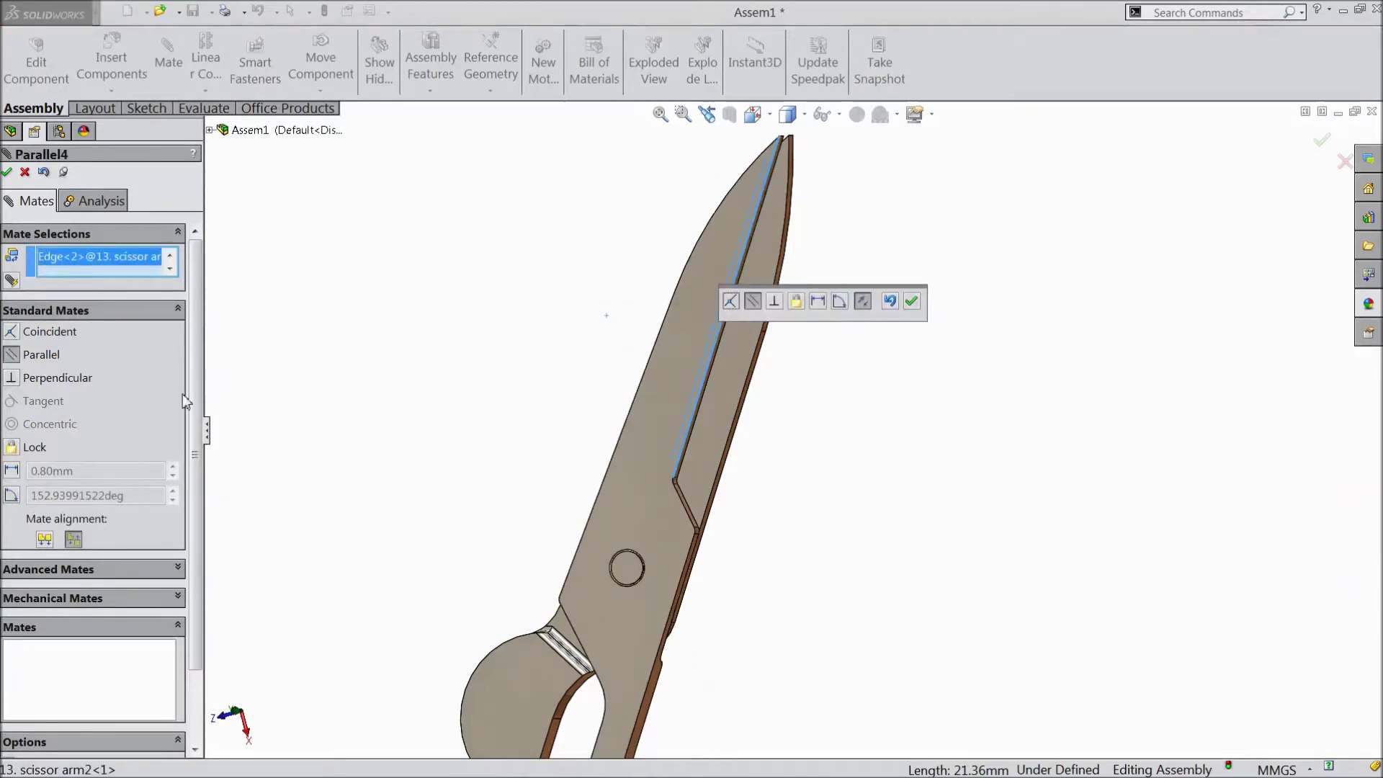
left_click(111, 575)
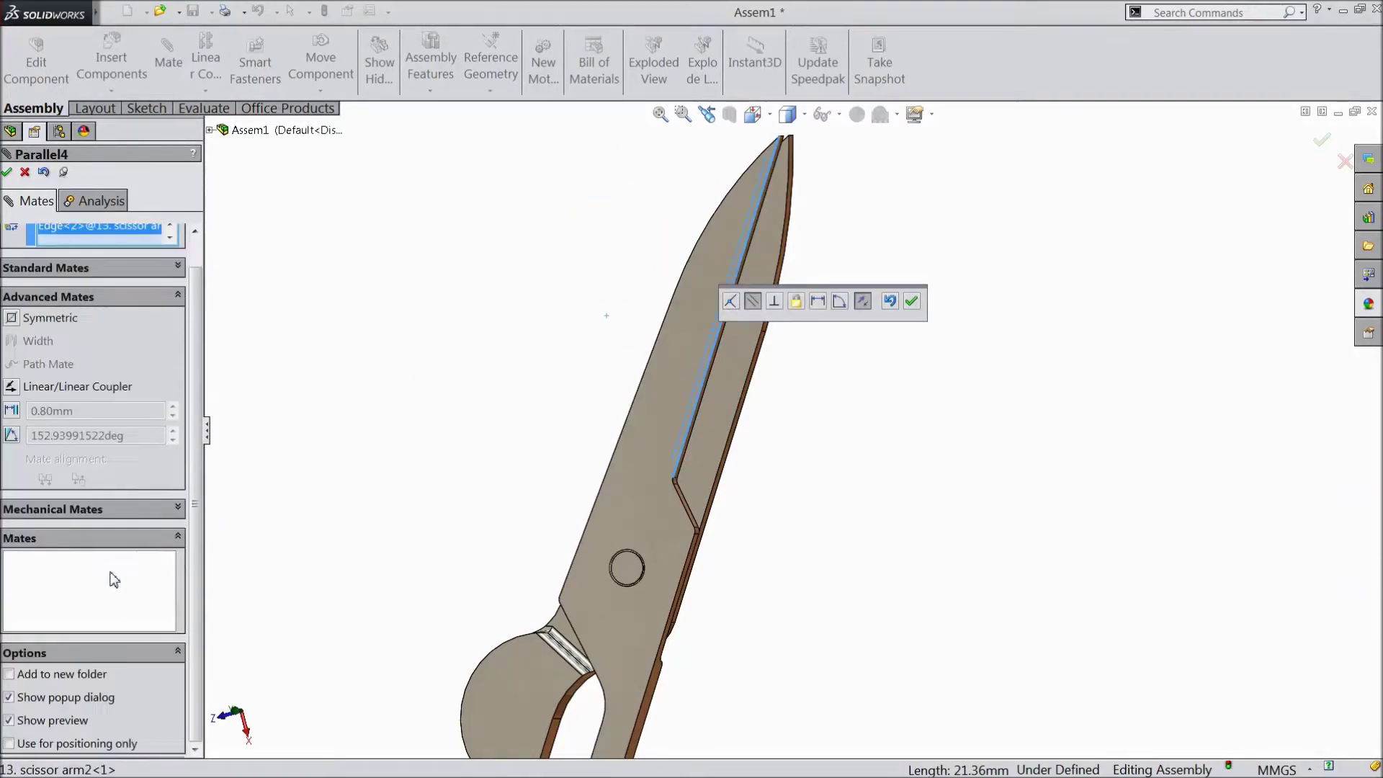
left_click(12, 435)
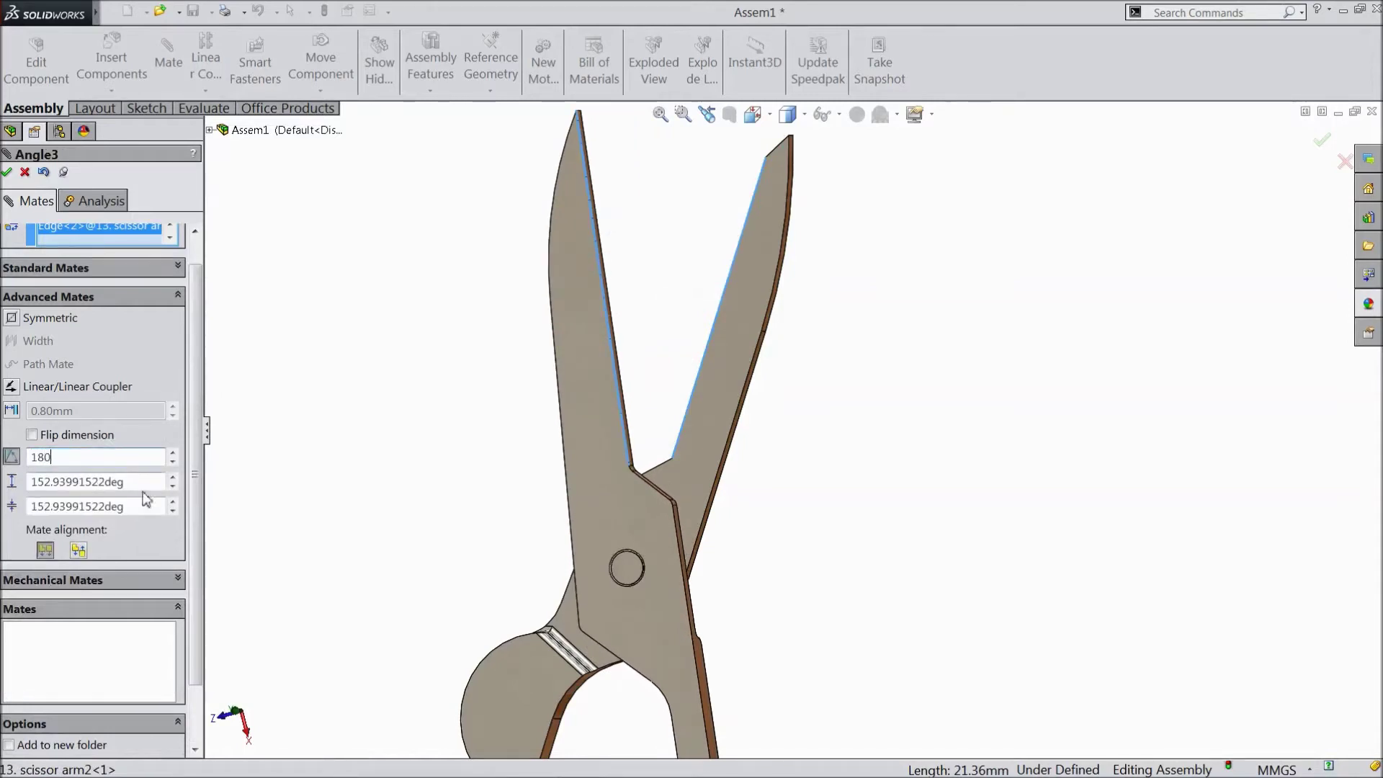
key("Return")
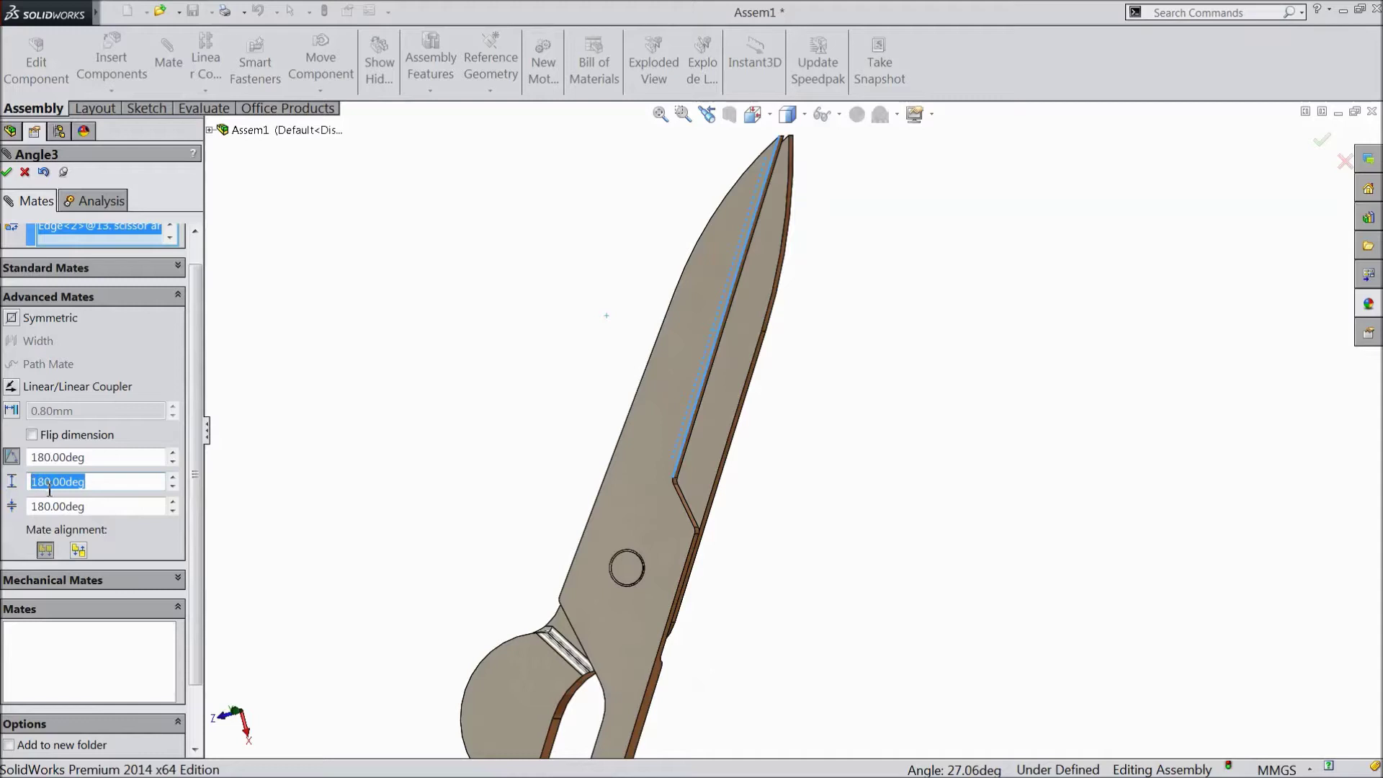
type("230")
key("Return")
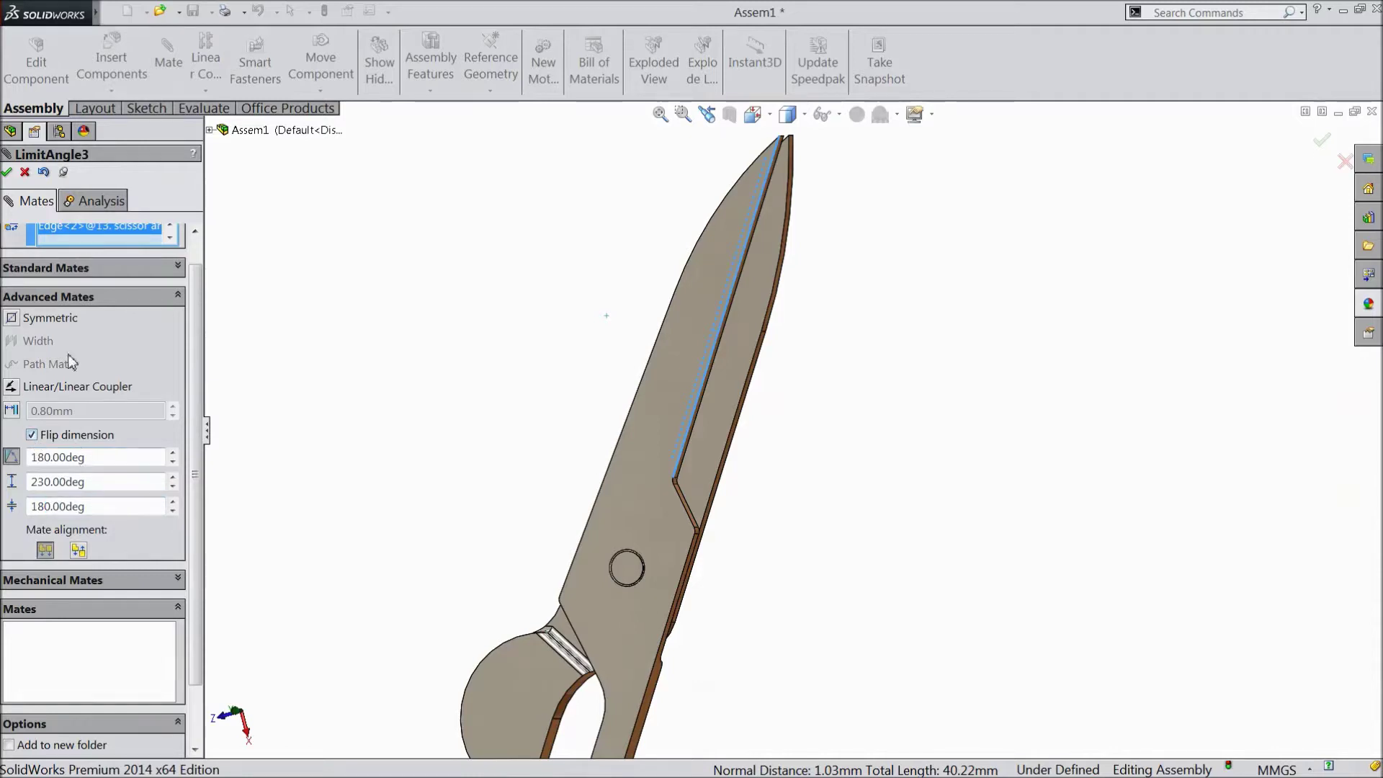
left_click(7, 172)
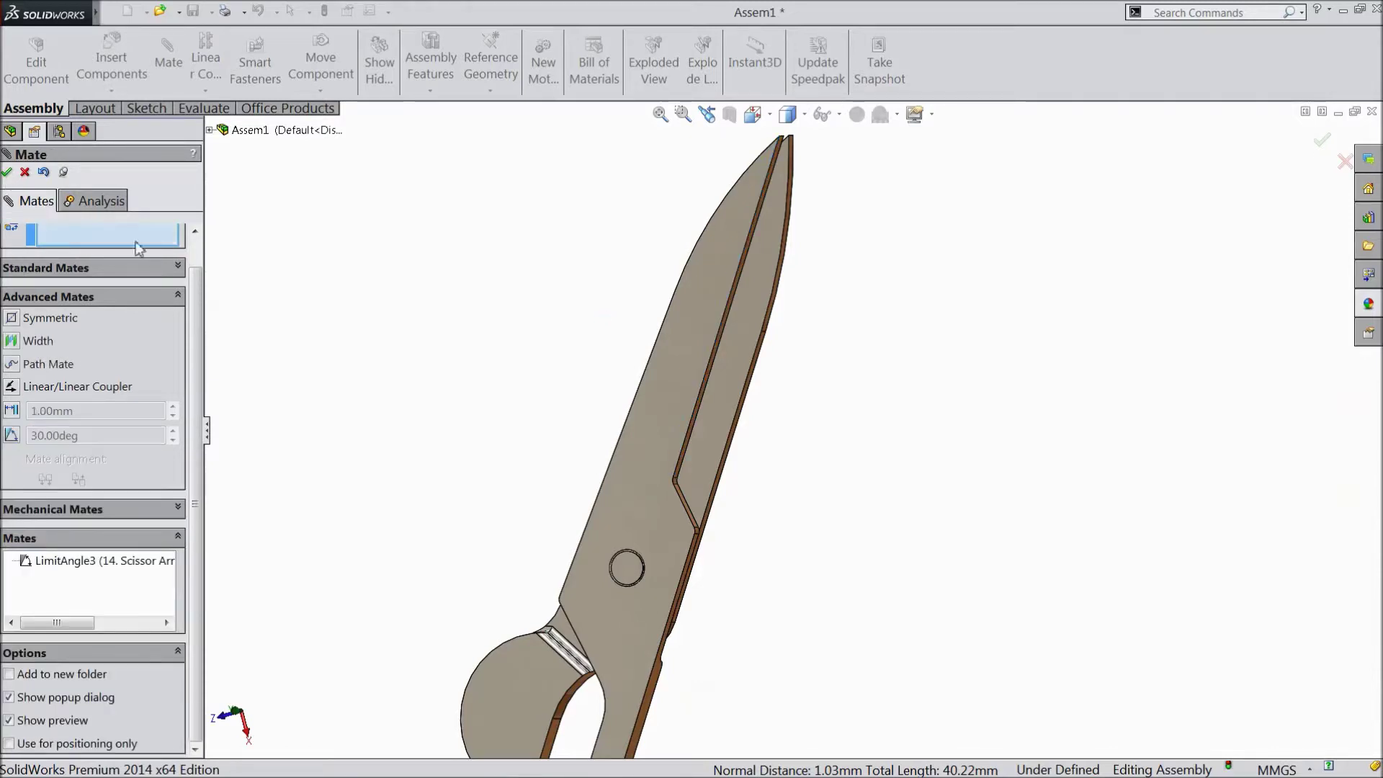
Swing 14. Scissor Arm1 open to test the angle limit and finish mating.
scroll(416, 423, "up", 5)
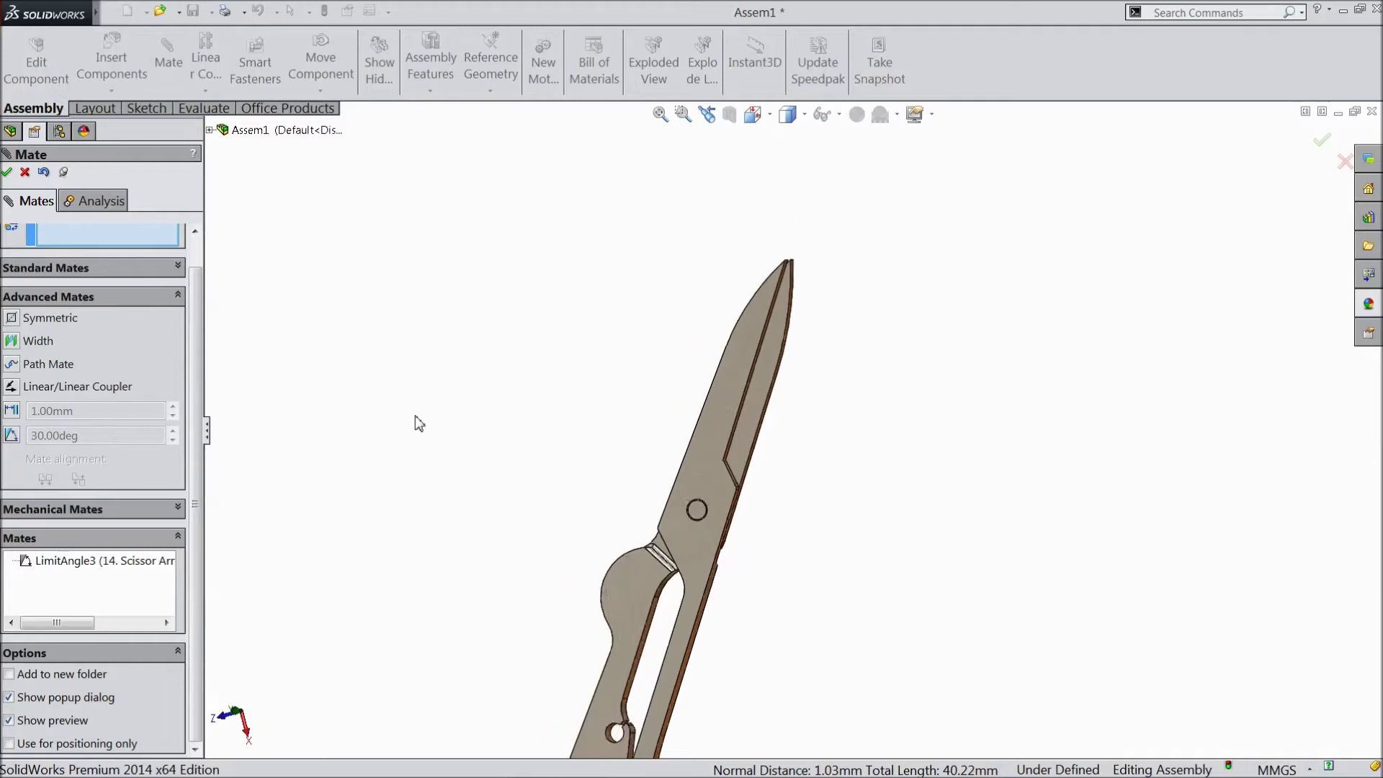
left_click_drag(701, 625, 913, 560)
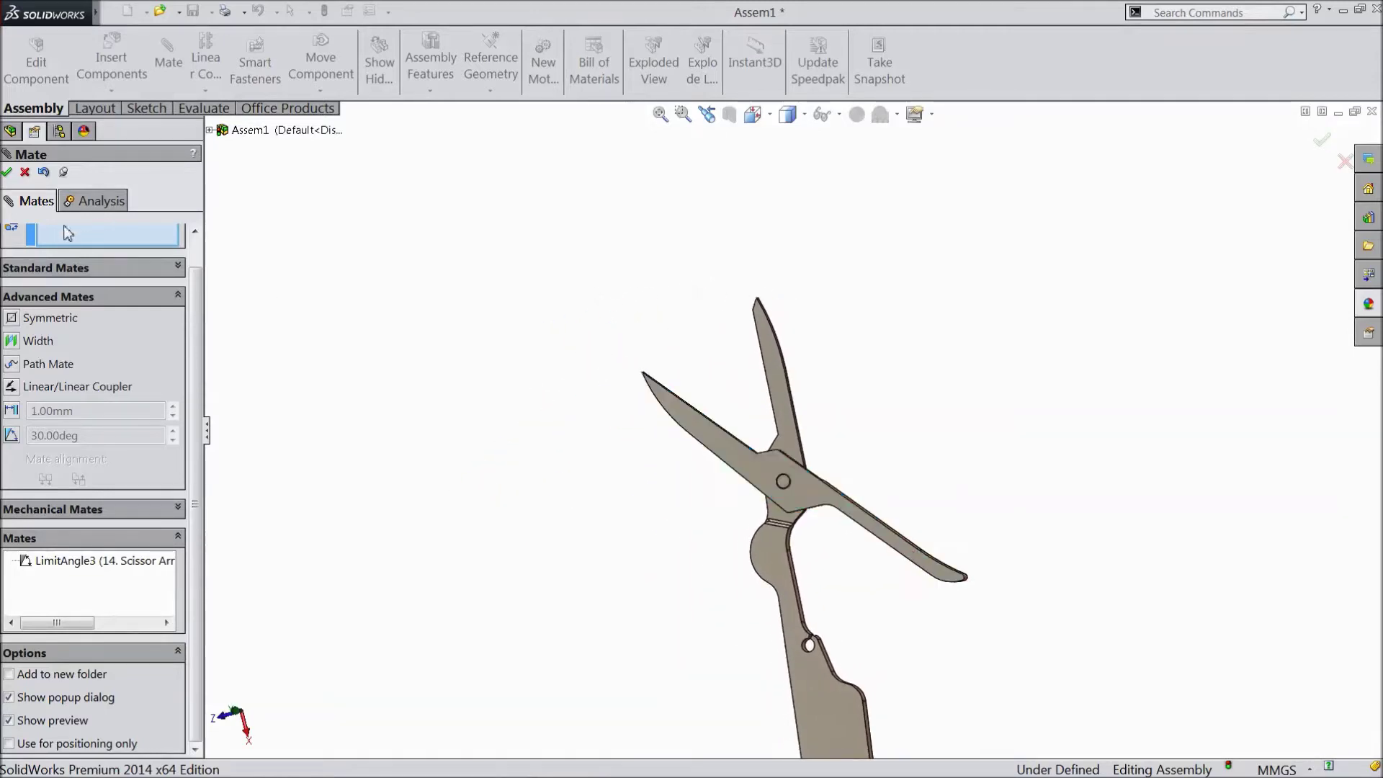
left_click(7, 172)
Mate the underside of 13. scissor arm2 coincident with the outer face of the outermost stacked main plate.
key("f")
middle_click_drag(576, 495, 942, 390)
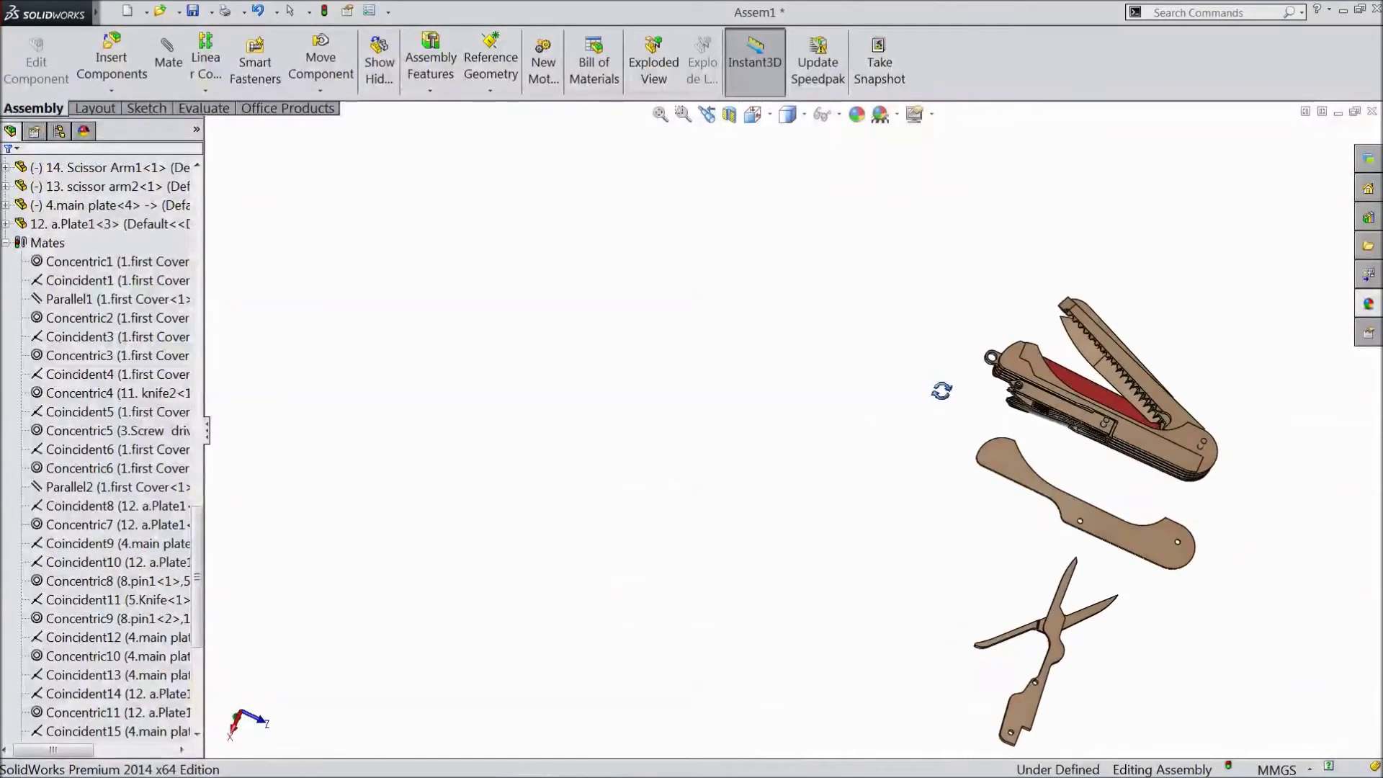
scroll(1170, 580, "down", 1)
scroll(1002, 724, "down", 3)
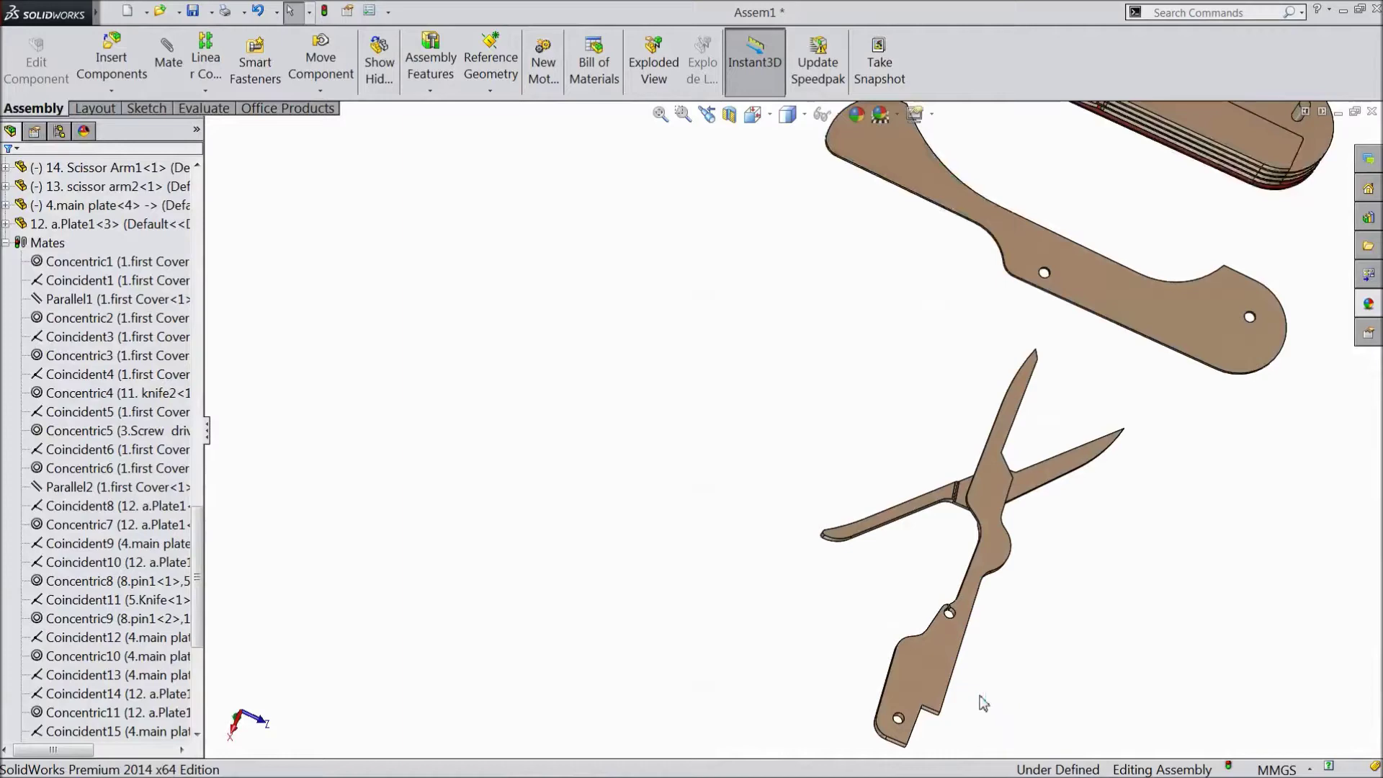
scroll(981, 697, "up", 3)
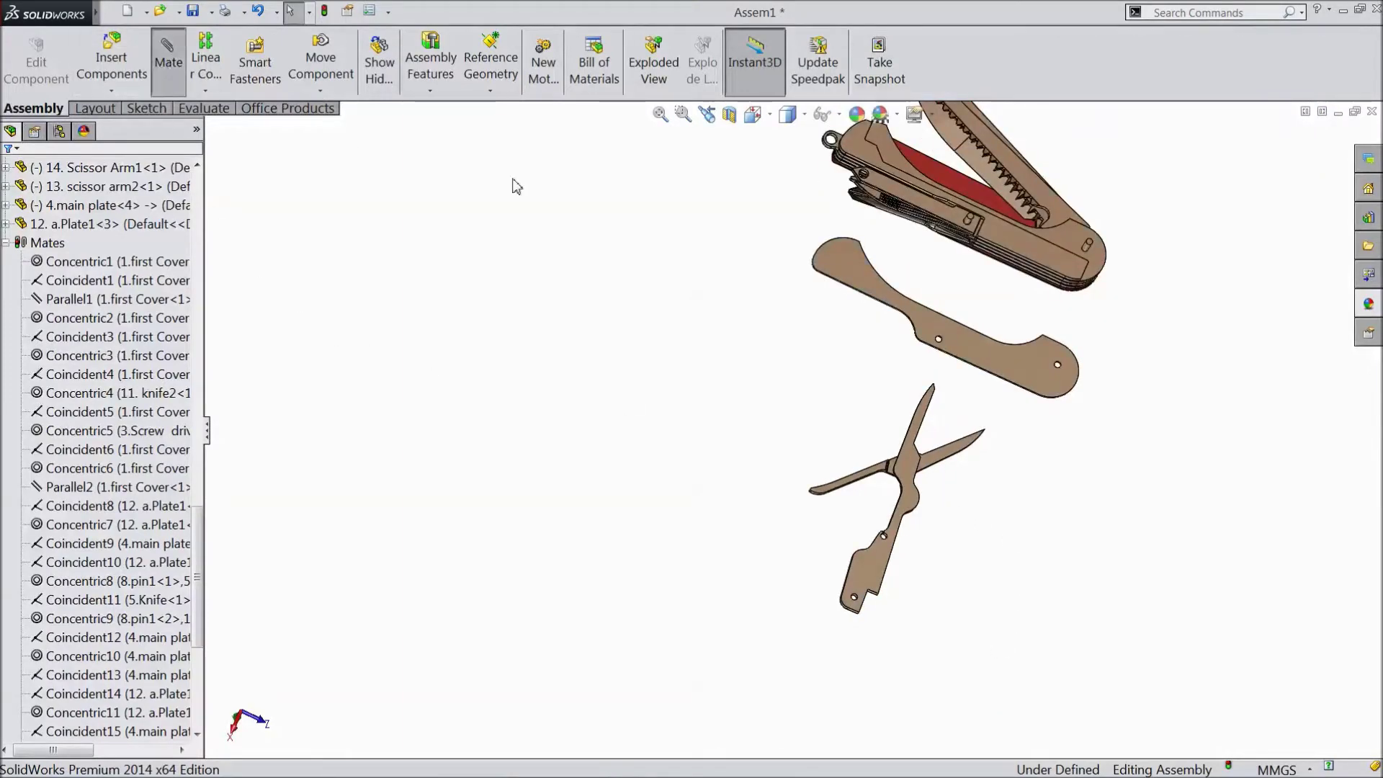
scroll(1067, 244, "down", 3)
left_click(952, 301)
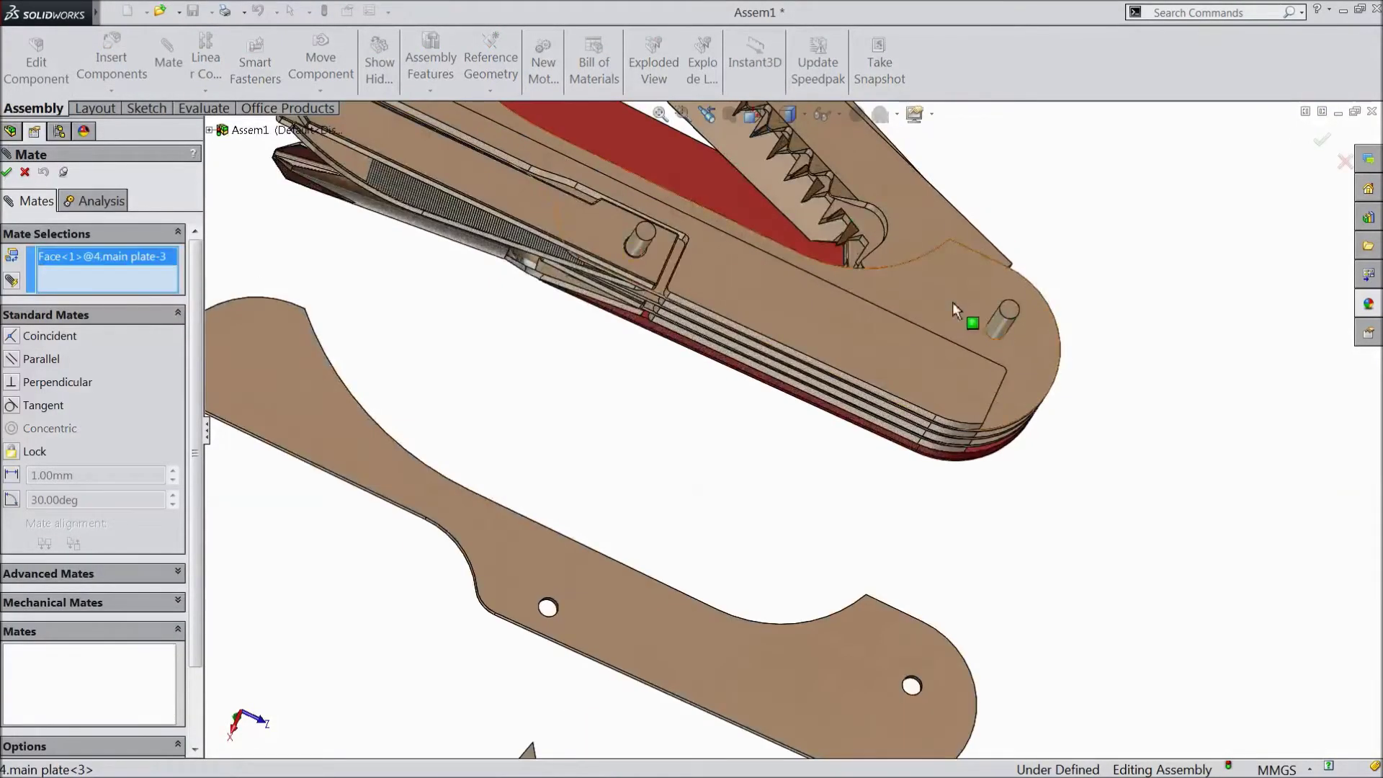
scroll(952, 301, "up", 5)
scroll(690, 556, "down", 5)
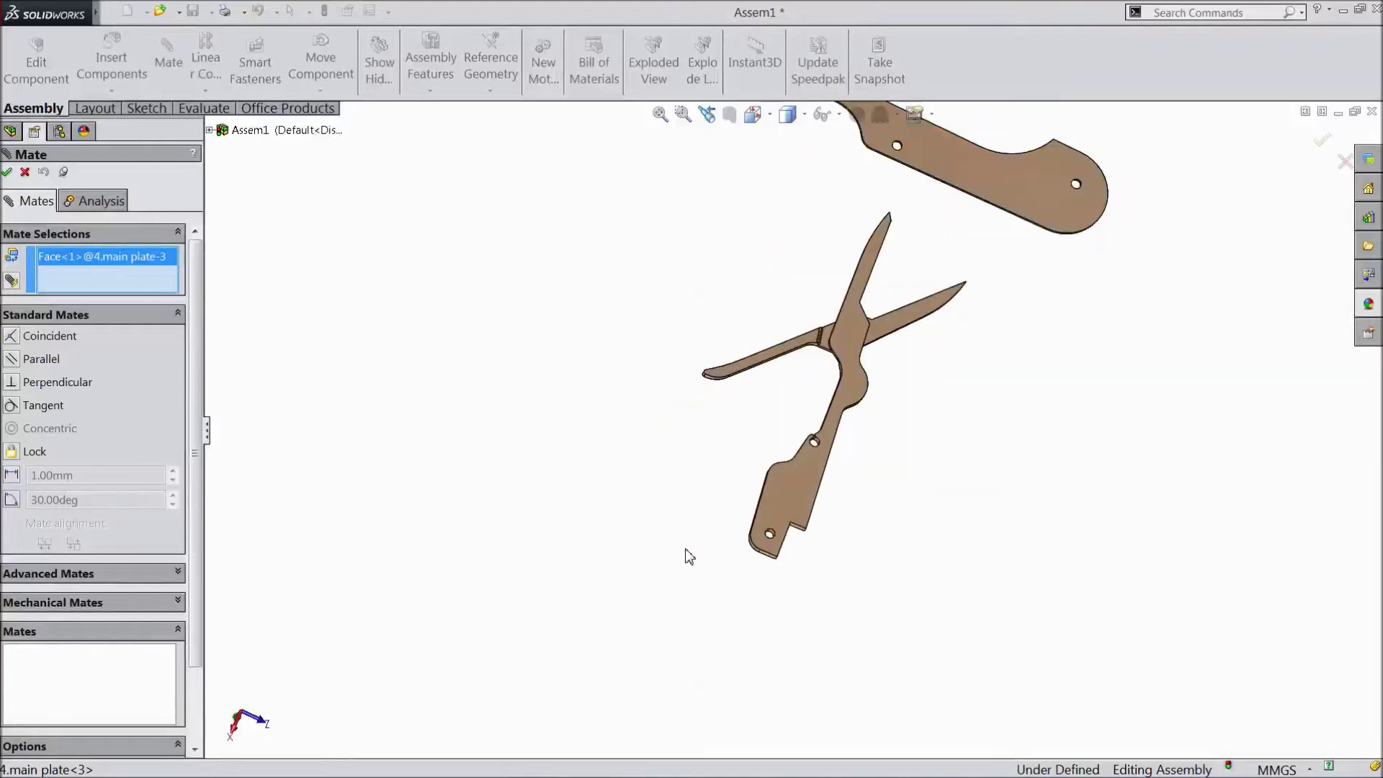
scroll(689, 556, "down", 6)
middle_click_drag(657, 503, 576, 465)
scroll(577, 465, "down", 3)
left_click(634, 422)
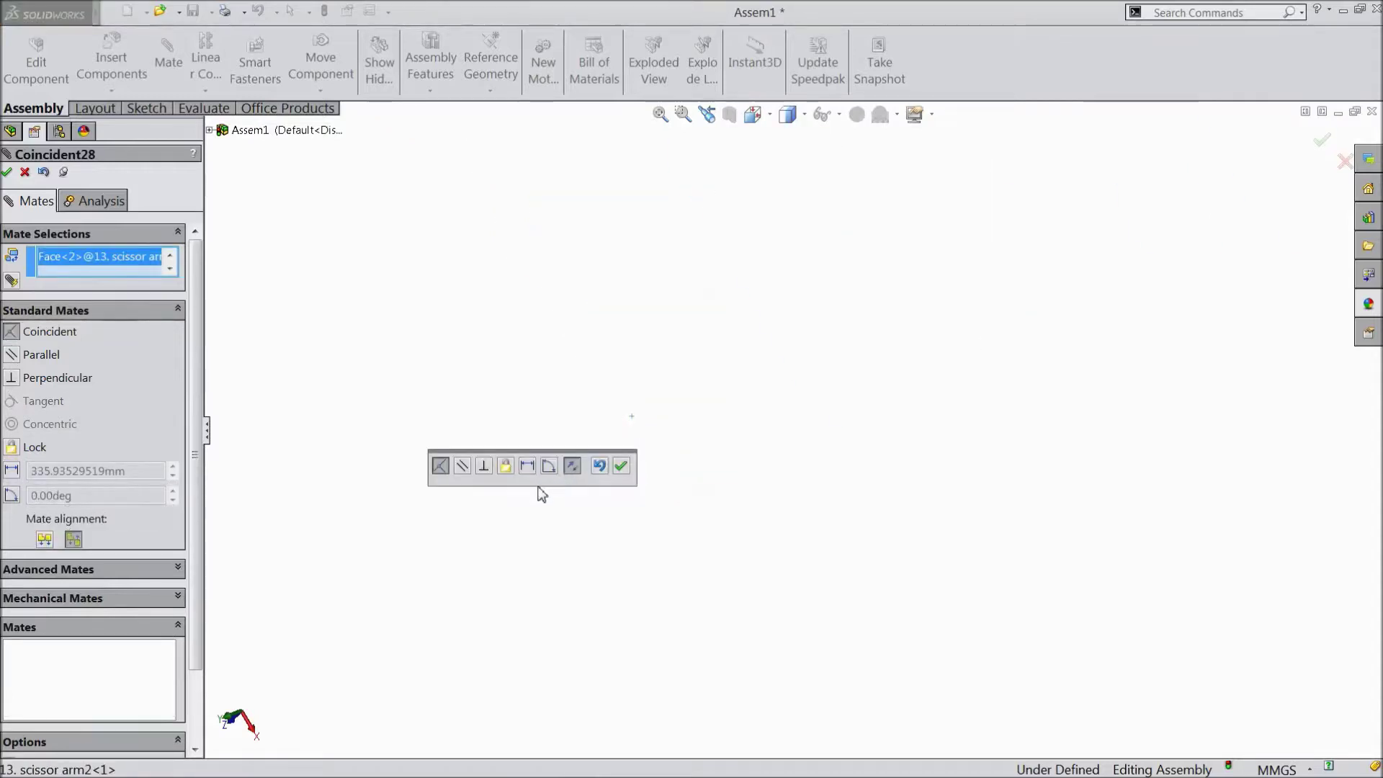
scroll(762, 425, "up", 5)
scroll(1074, 383, "down", 3)
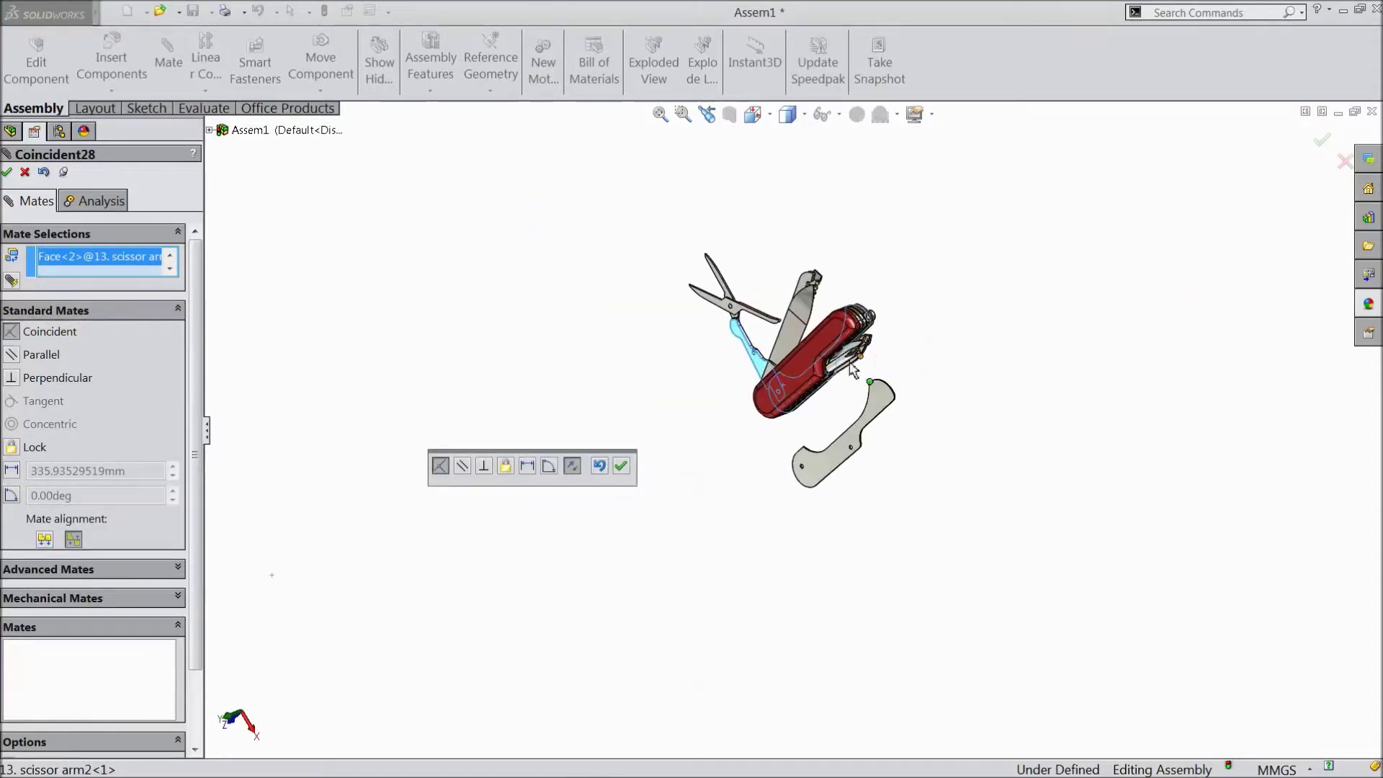
middle_click_drag(992, 372, 910, 402)
scroll(911, 401, "down", 3)
left_click(620, 467)
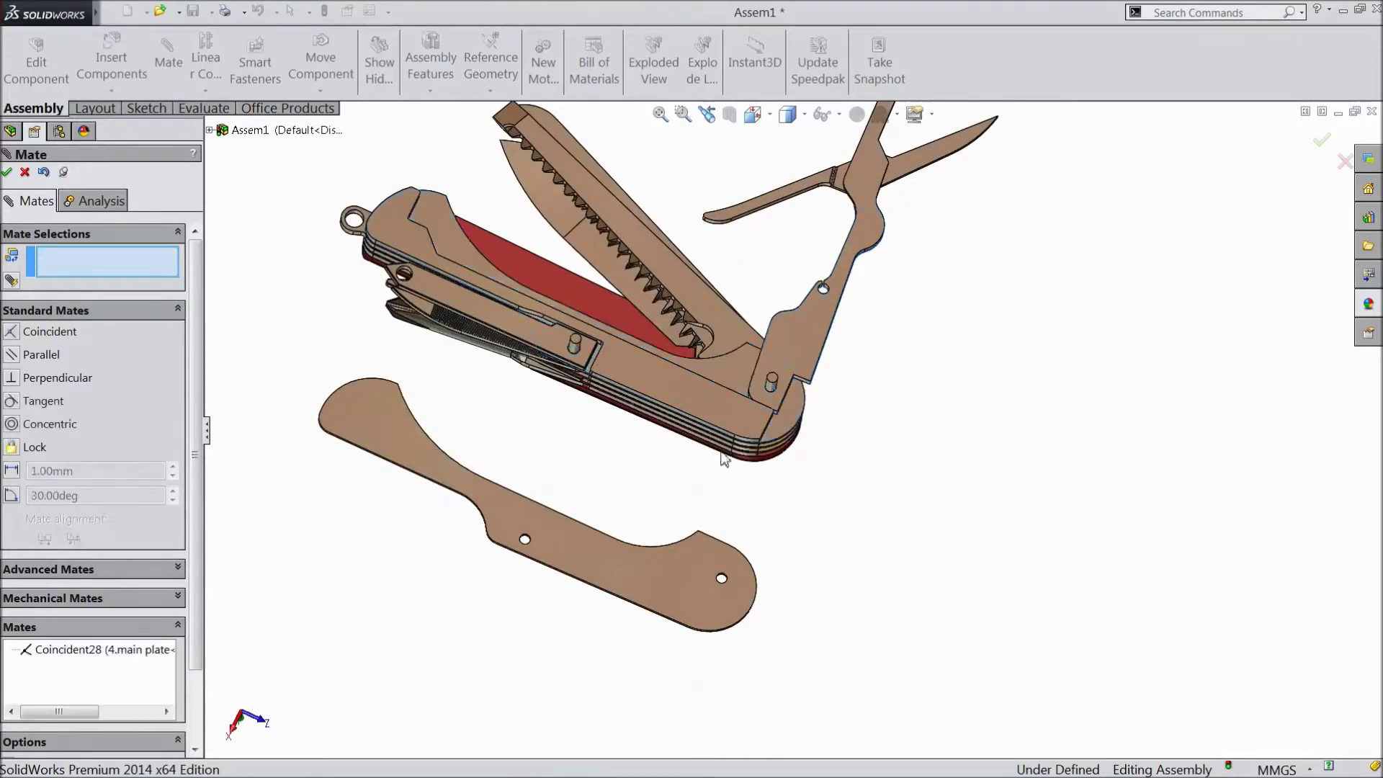
Fold the scissors about the pin onto the plate stack and adjust 14. Scissor Arm1 until the blades are slightly open.
scroll(828, 355, "up", 2)
scroll(822, 336, "down", 2)
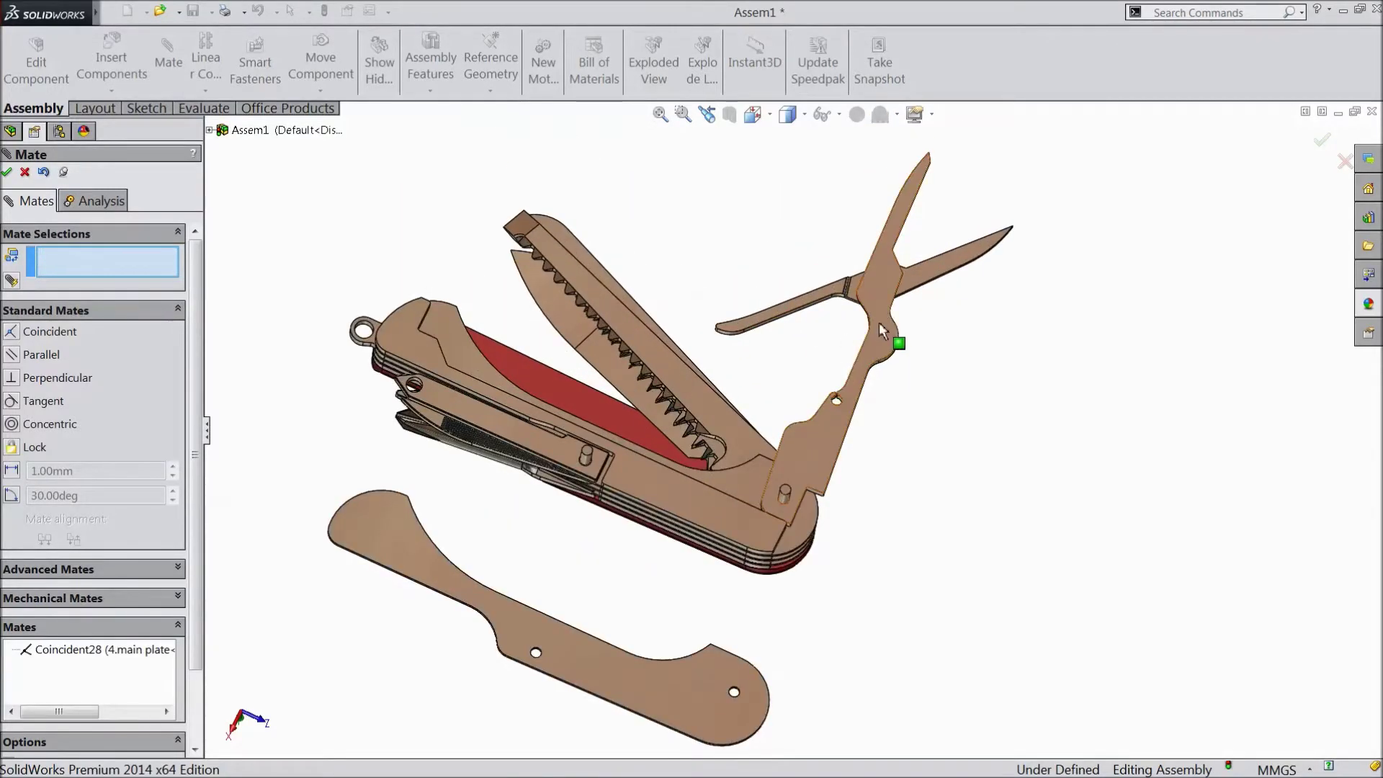
left_click_drag(880, 310, 596, 395)
scroll(591, 451, "down", 2)
left_click_drag(574, 560, 759, 454)
left_click_drag(616, 295, 594, 432)
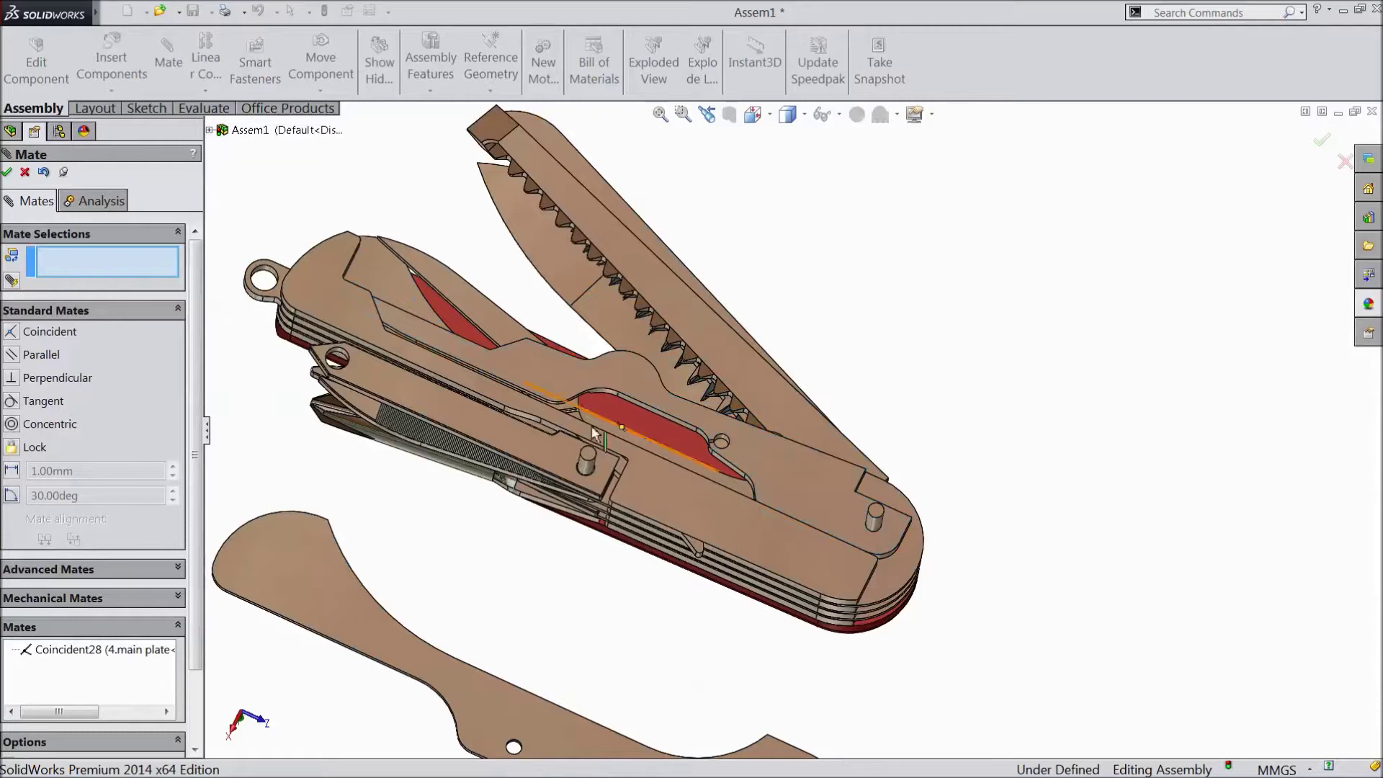
left_click_drag(697, 545, 737, 516)
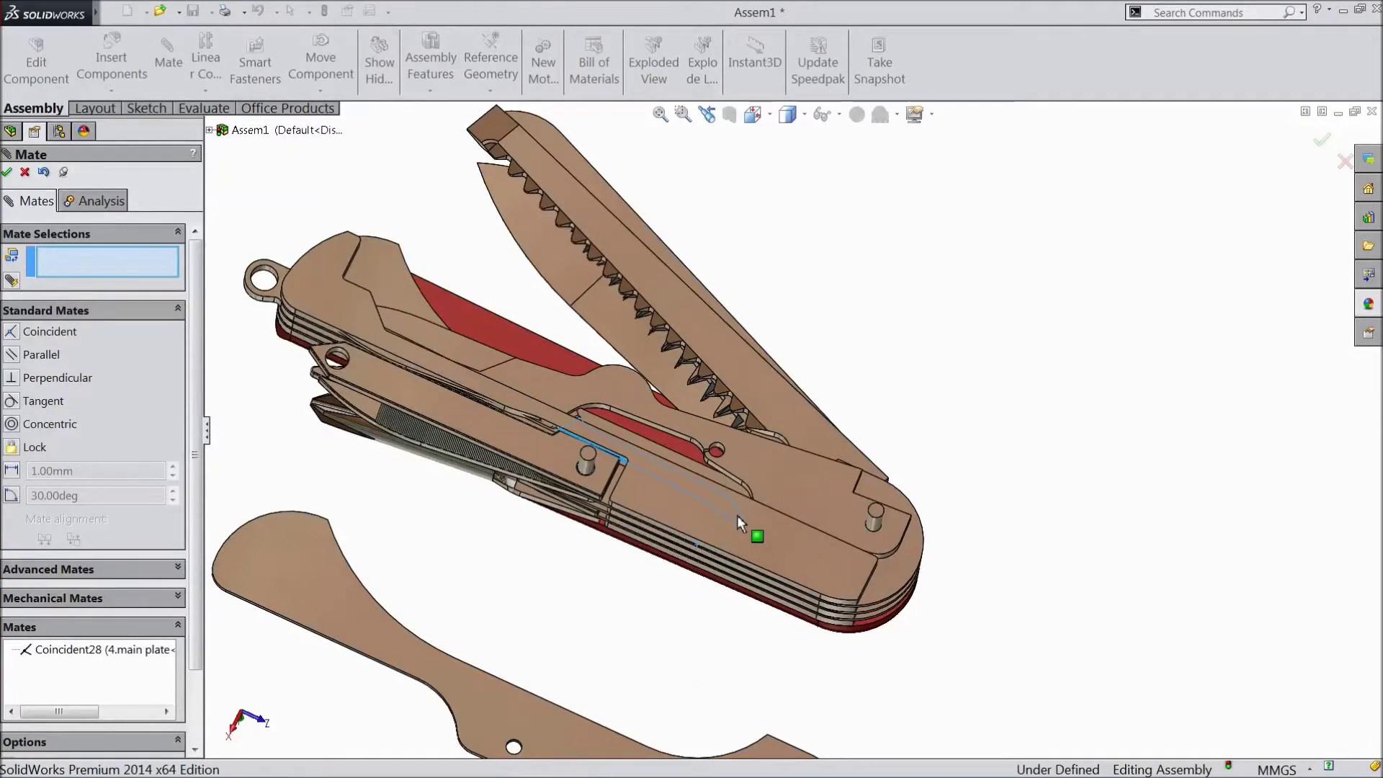
mouse_move(758, 465)
left_mouse_down()
mouse_move(759, 448)
mouse_move(778, 447)
left_mouse_up()
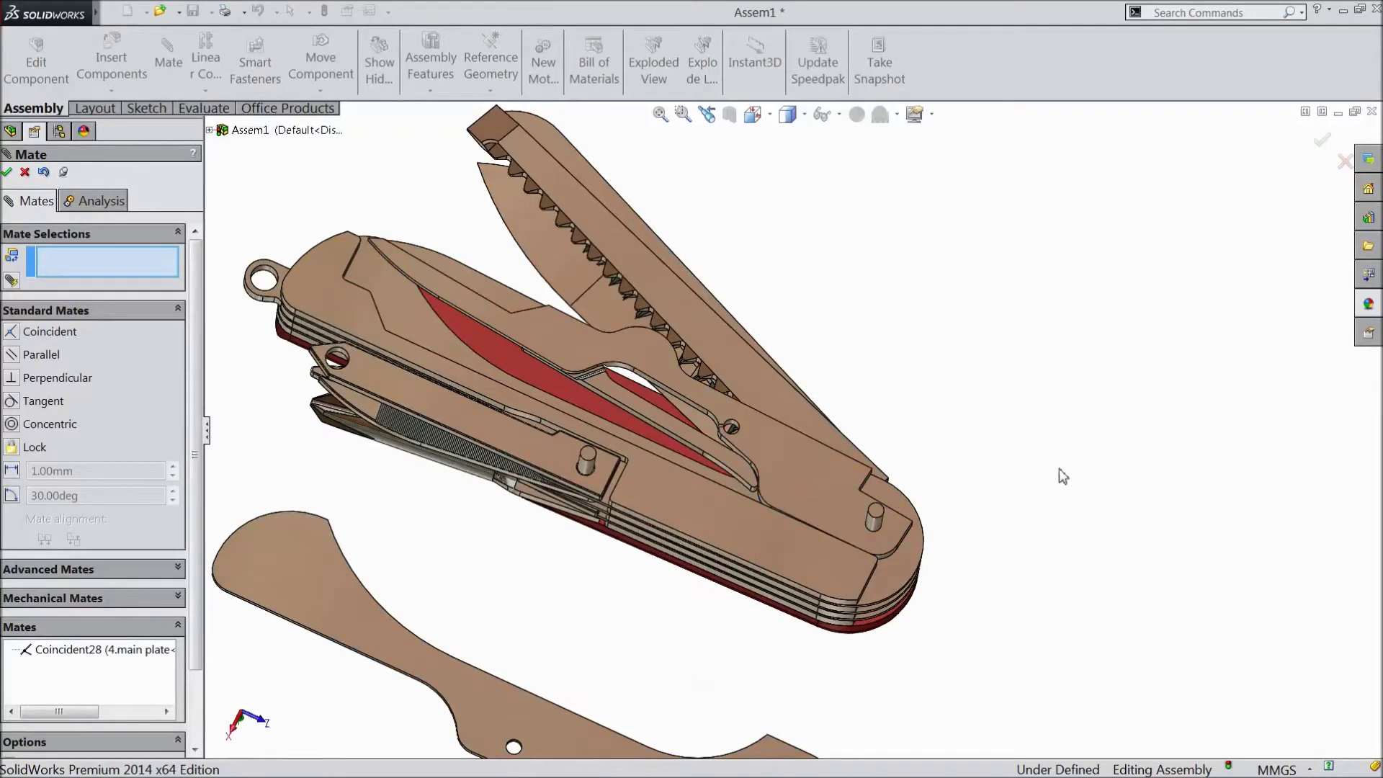
Mate the rounded end face of the loose 4.main plate concentric with the rounded end of the stacked main plates.
scroll(941, 462, "up", 1)
scroll(854, 556, "up", 1)
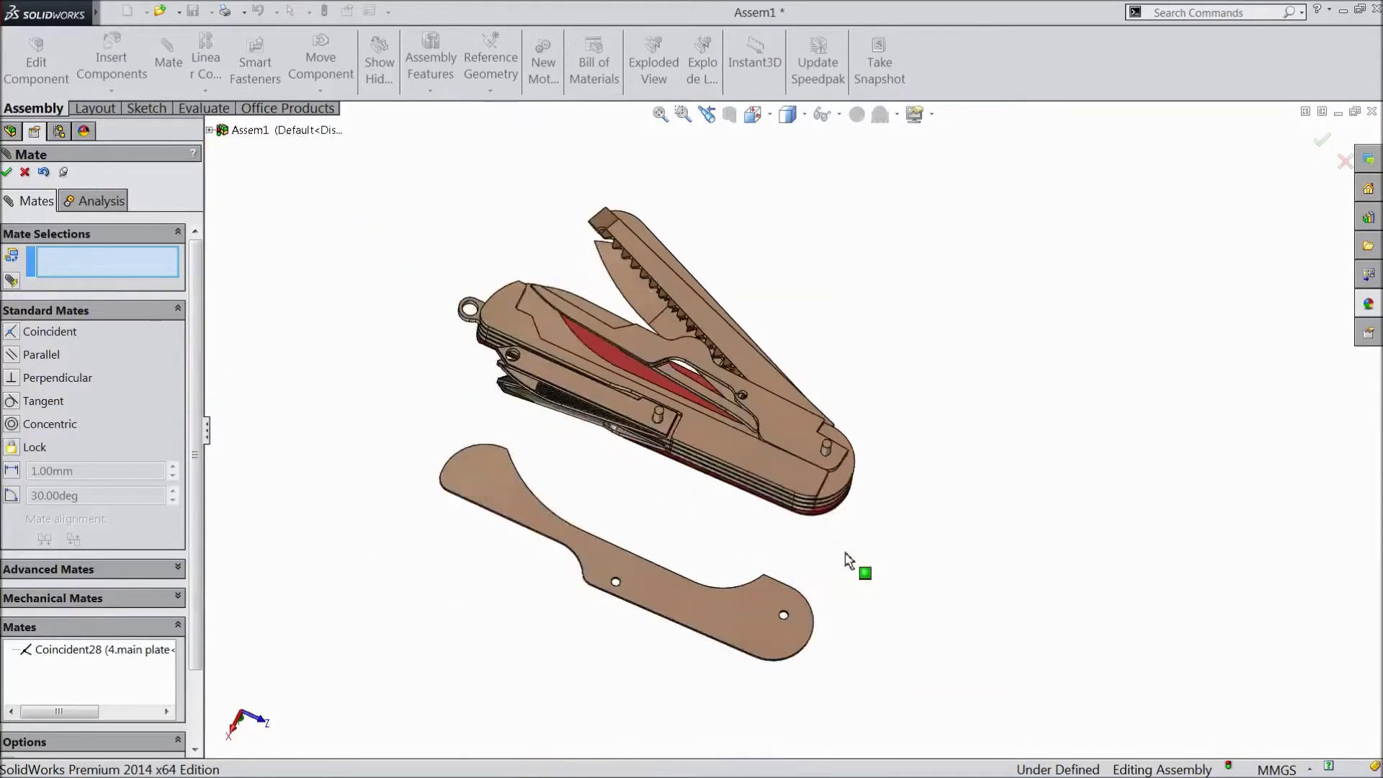
scroll(849, 562, "down", 8)
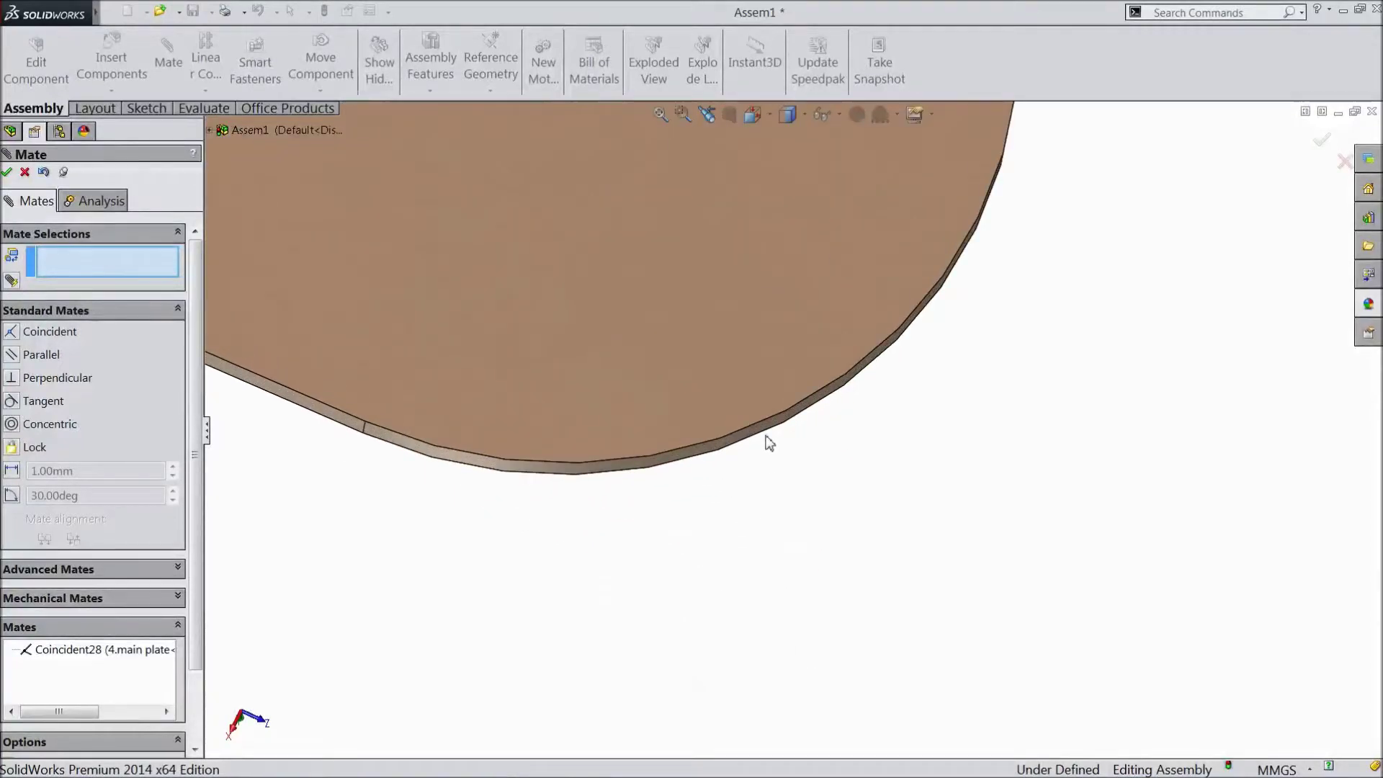
left_click(768, 442)
scroll(771, 516, "up", 5)
scroll(773, 515, "up", 3)
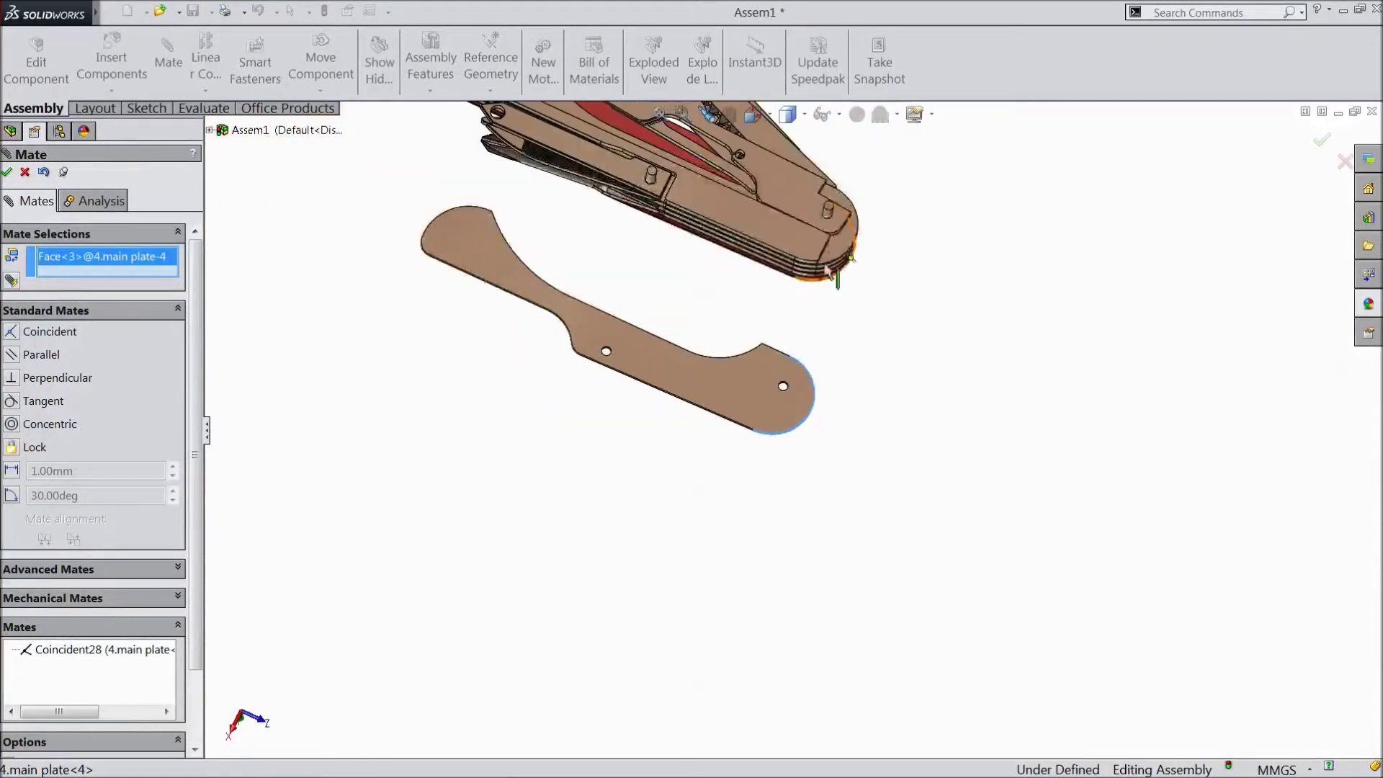
scroll(845, 573, "down", 8)
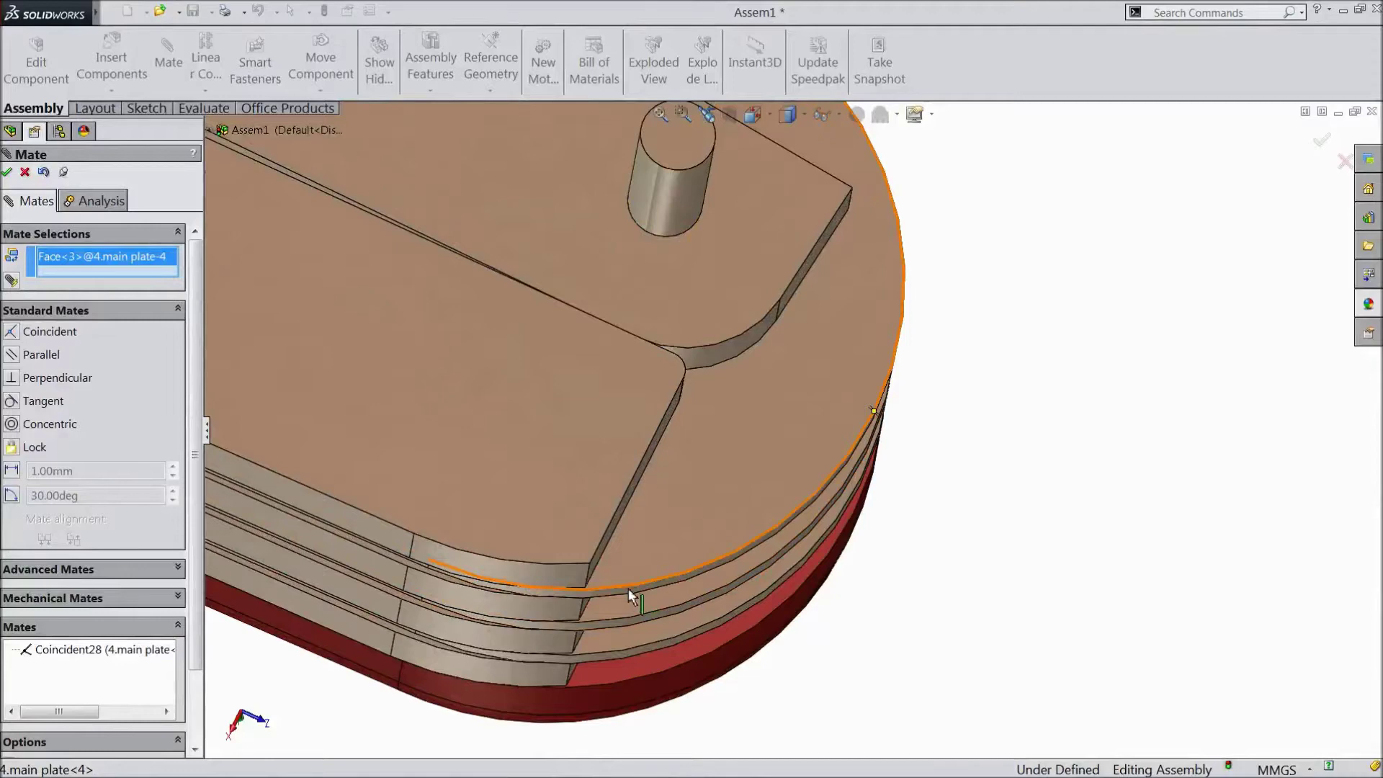
left_click(630, 589)
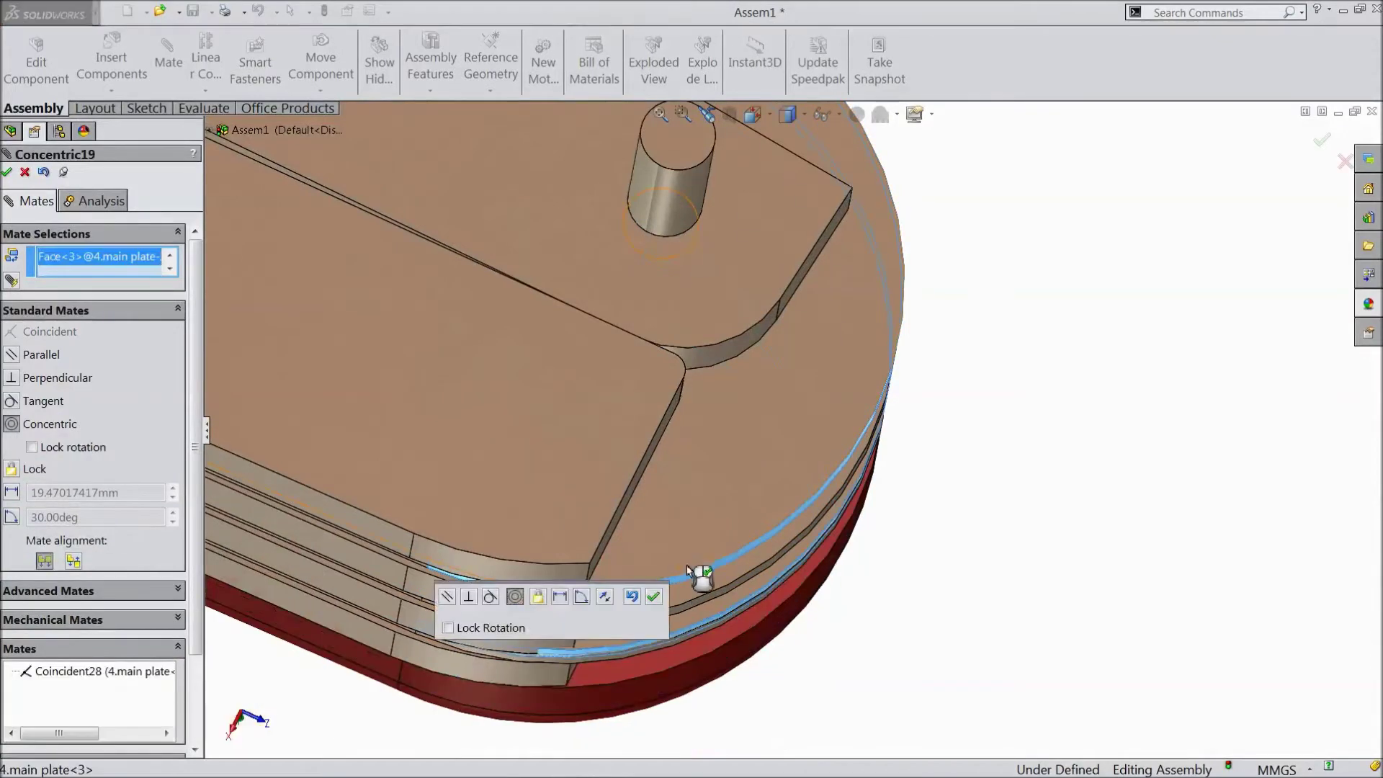
scroll(894, 624, "up", 5)
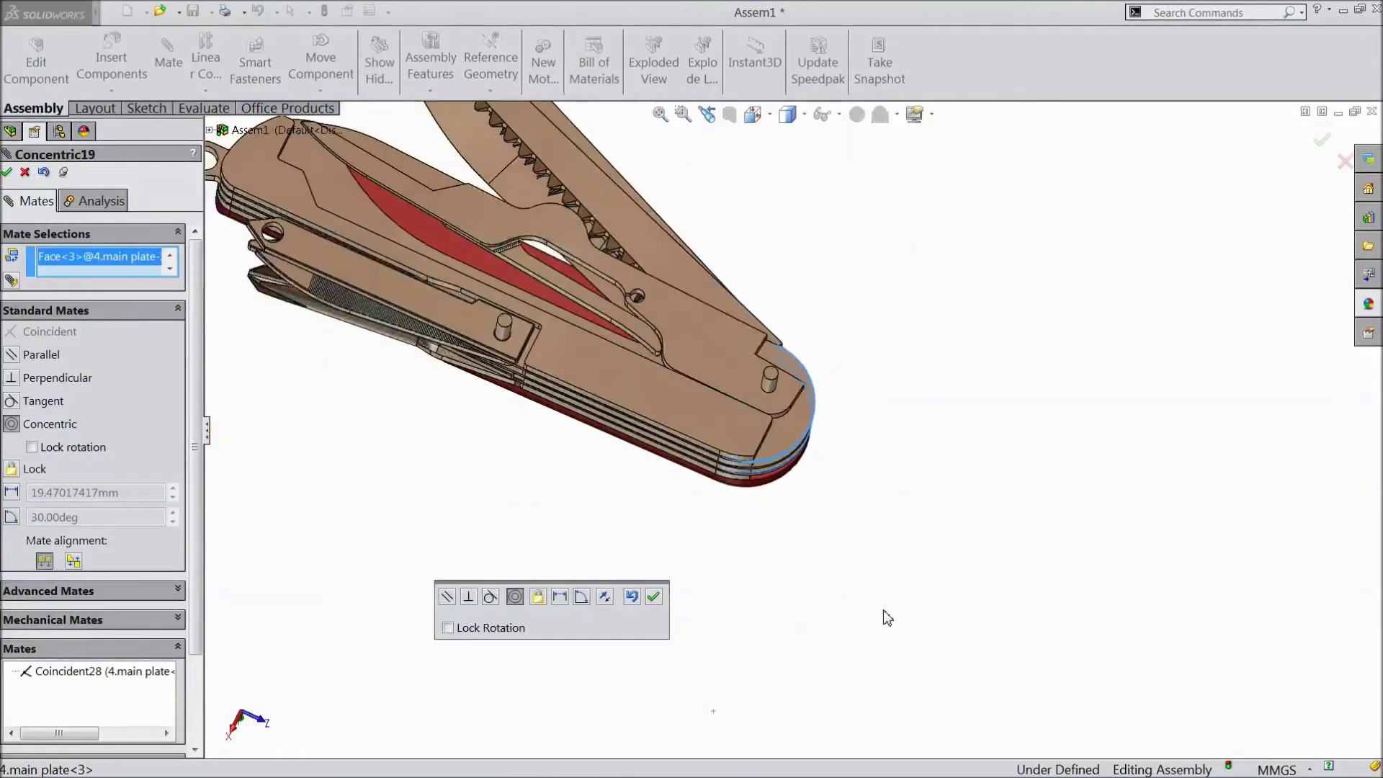
scroll(733, 551, "up", 2)
middle_click_drag(569, 531, 941, 371)
middle_click_drag(659, 286, 536, 394)
scroll(691, 401, "down", 5)
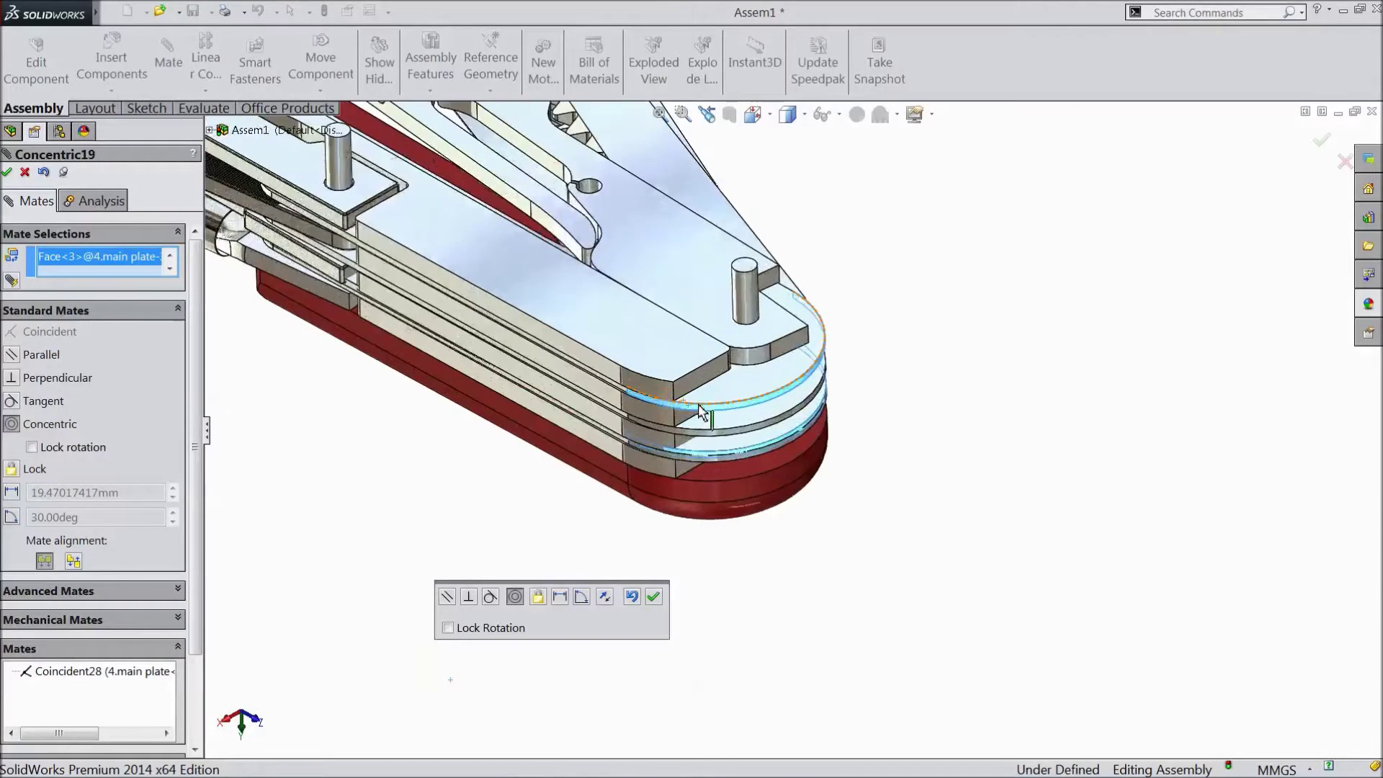
scroll(697, 461, "down", 6)
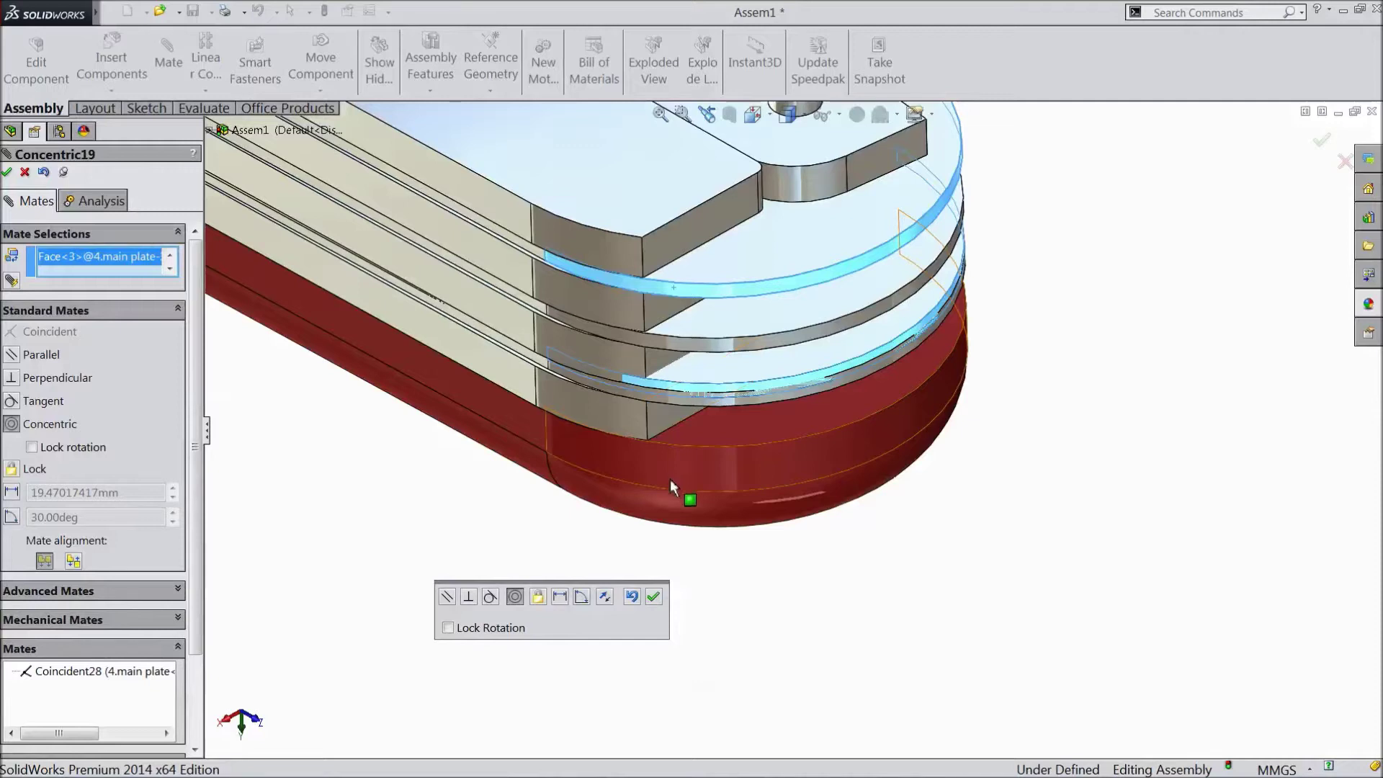
left_click(654, 597)
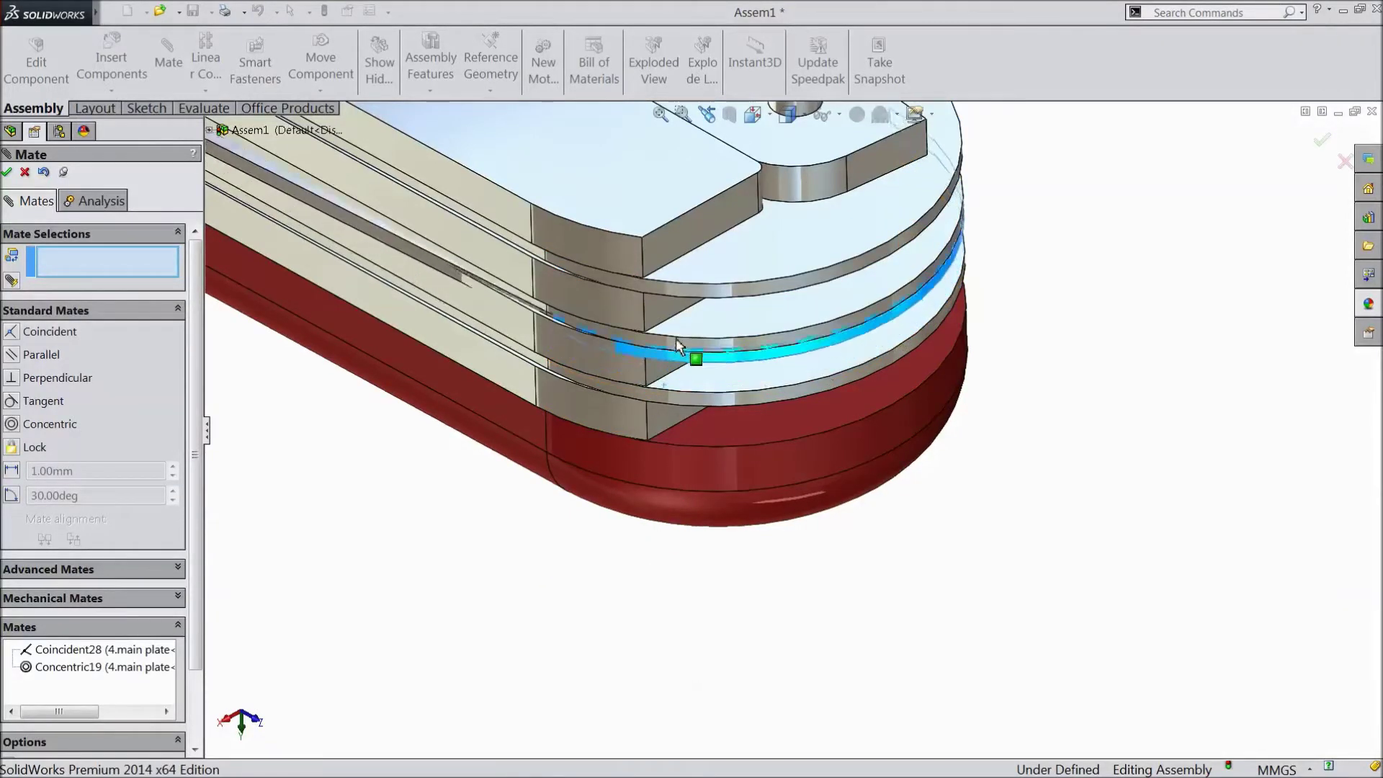
Mate the underside of the new 4.main plate coincident with the outer face of 12. a.Plate1 on the stack.
scroll(680, 404, "up", 6)
middle_click_drag(633, 513, 698, 384)
scroll(754, 195, "down", 6)
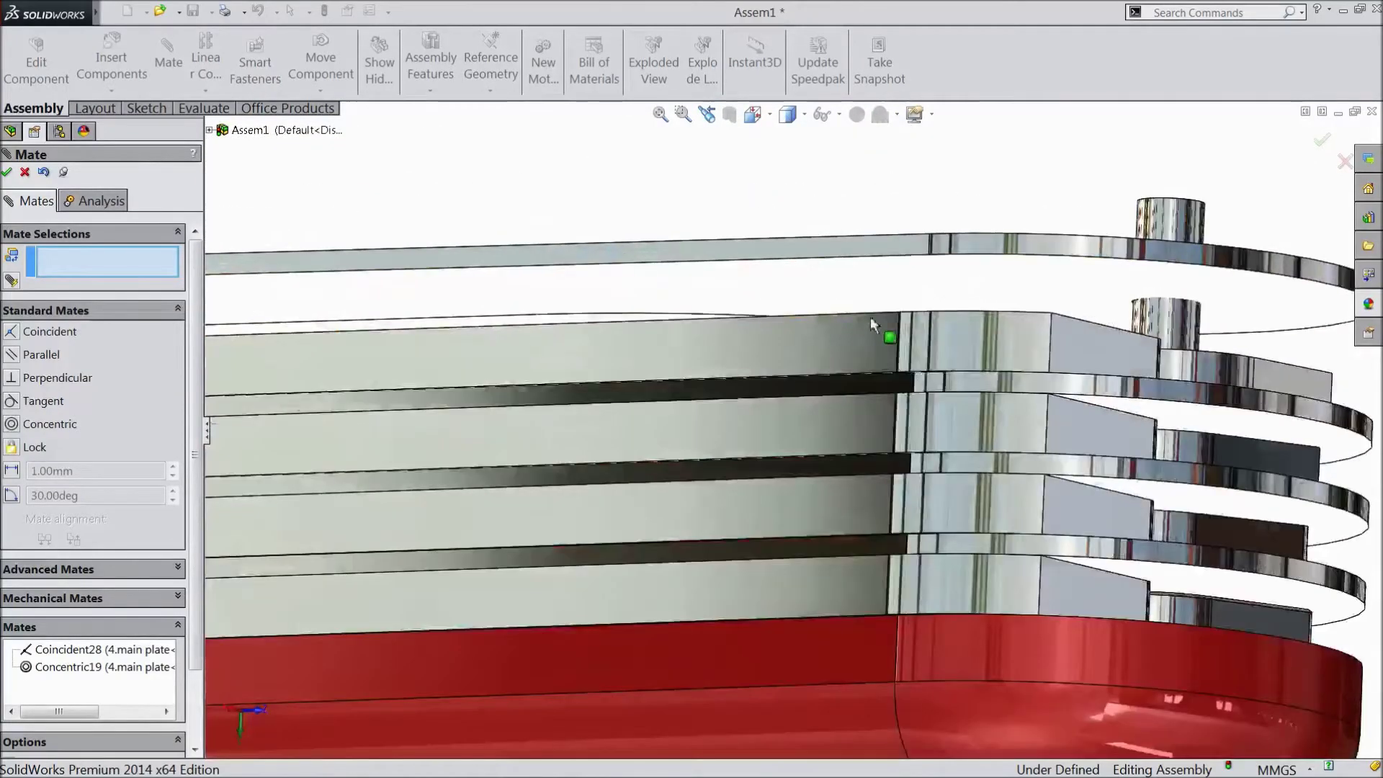
left_click(844, 288)
middle_click_drag(747, 164, 741, 253)
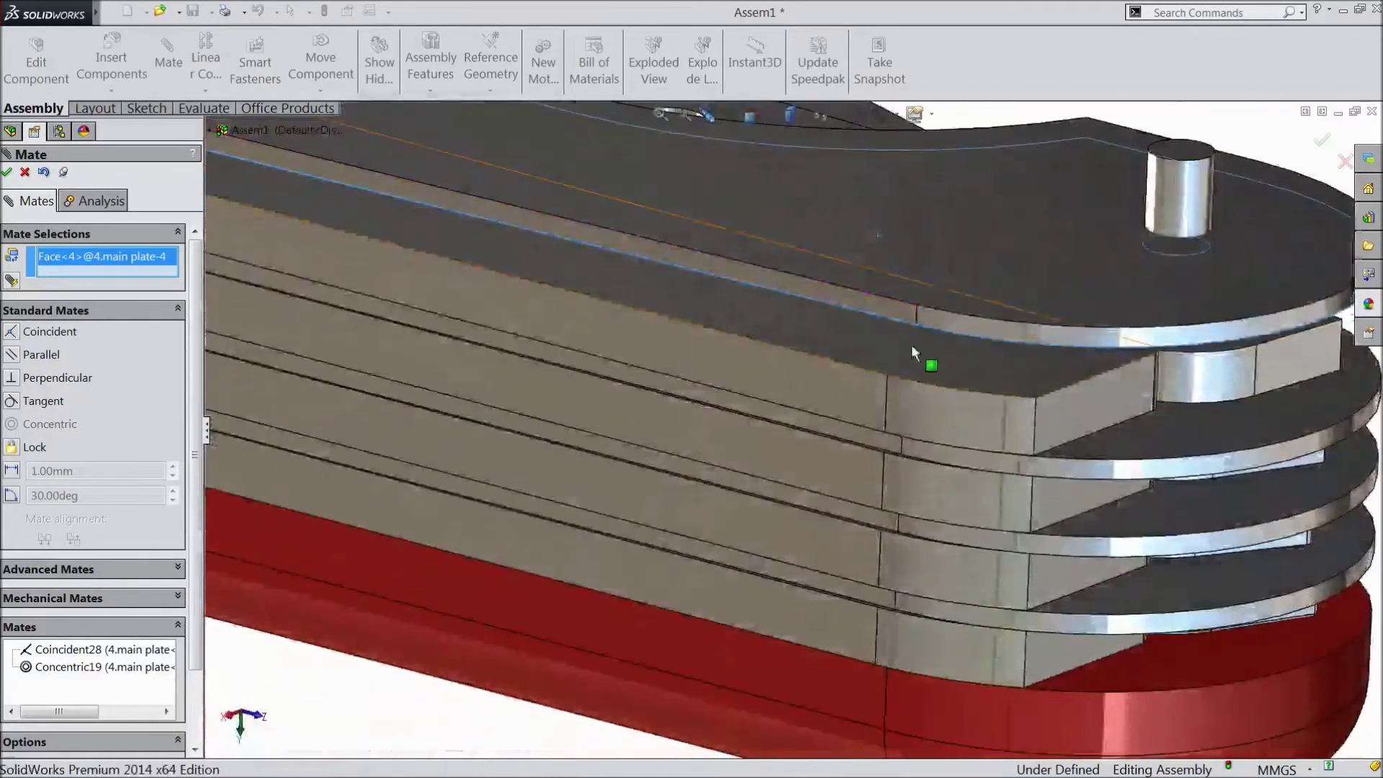
left_click(925, 361)
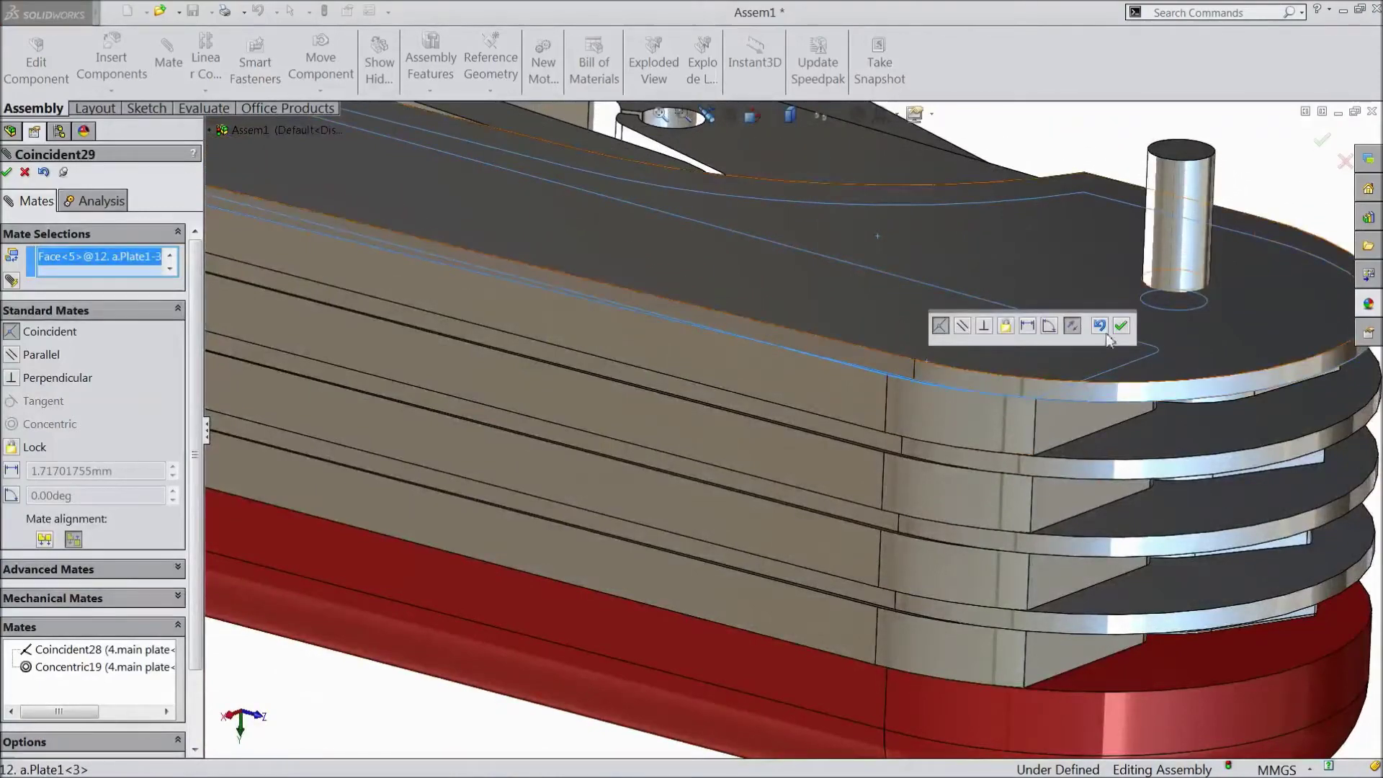
left_click(1122, 325)
scroll(855, 411, "up", 6)
middle_click_drag(896, 237, 909, 431)
scroll(652, 439, "up", 5)
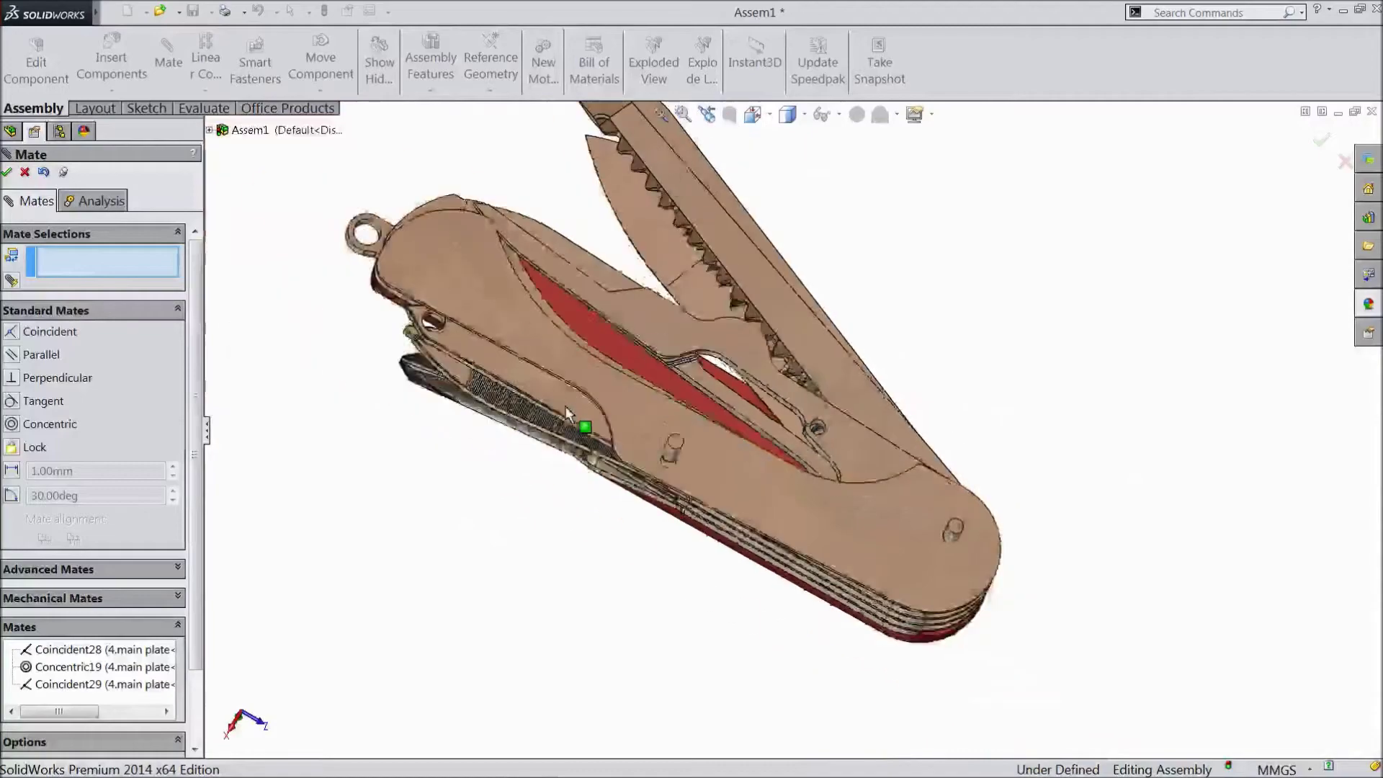
Mate the long side face of the new 4.main plate parallel to the side face of 12.b.Plate2.
scroll(439, 235, "down", 5)
middle_click_drag(322, 501, 370, 386)
scroll(535, 370, "down", 4)
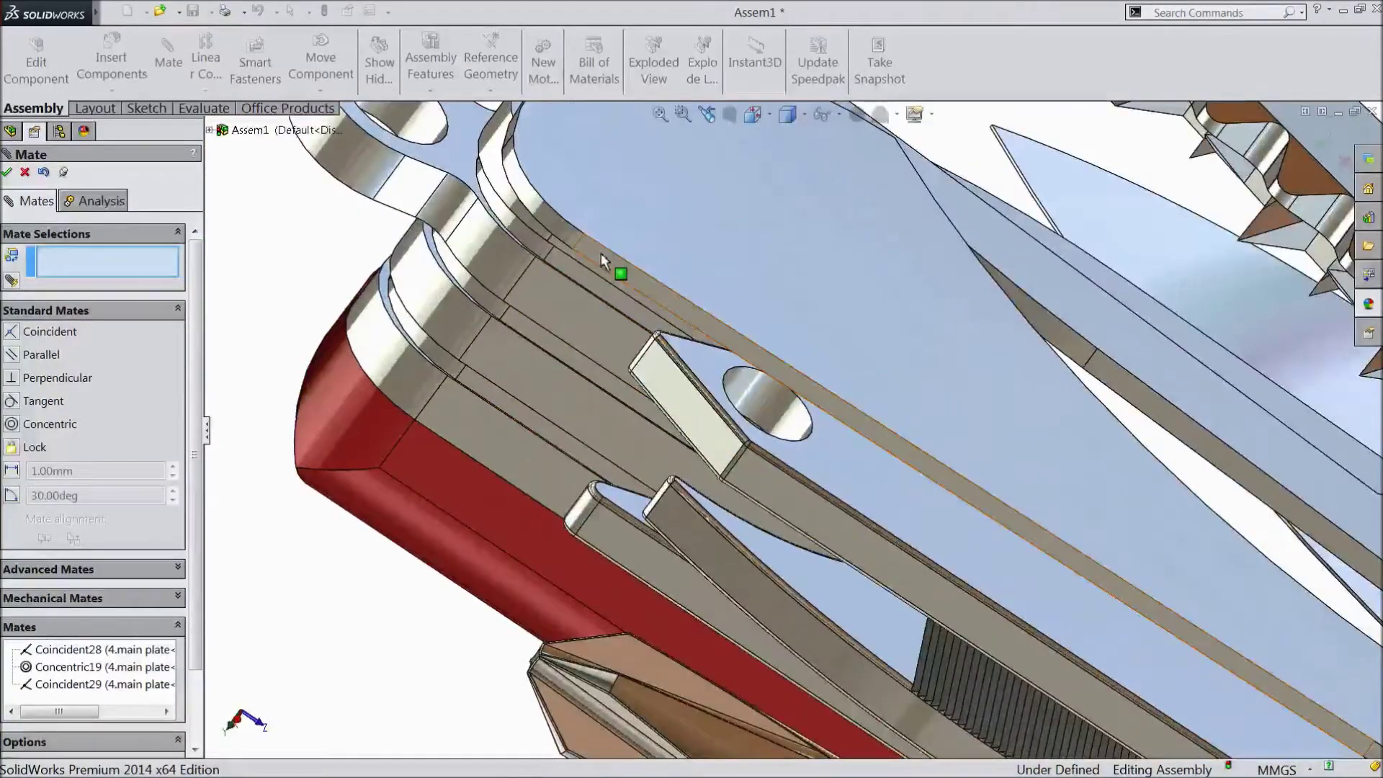
left_click(601, 256)
left_click(574, 322)
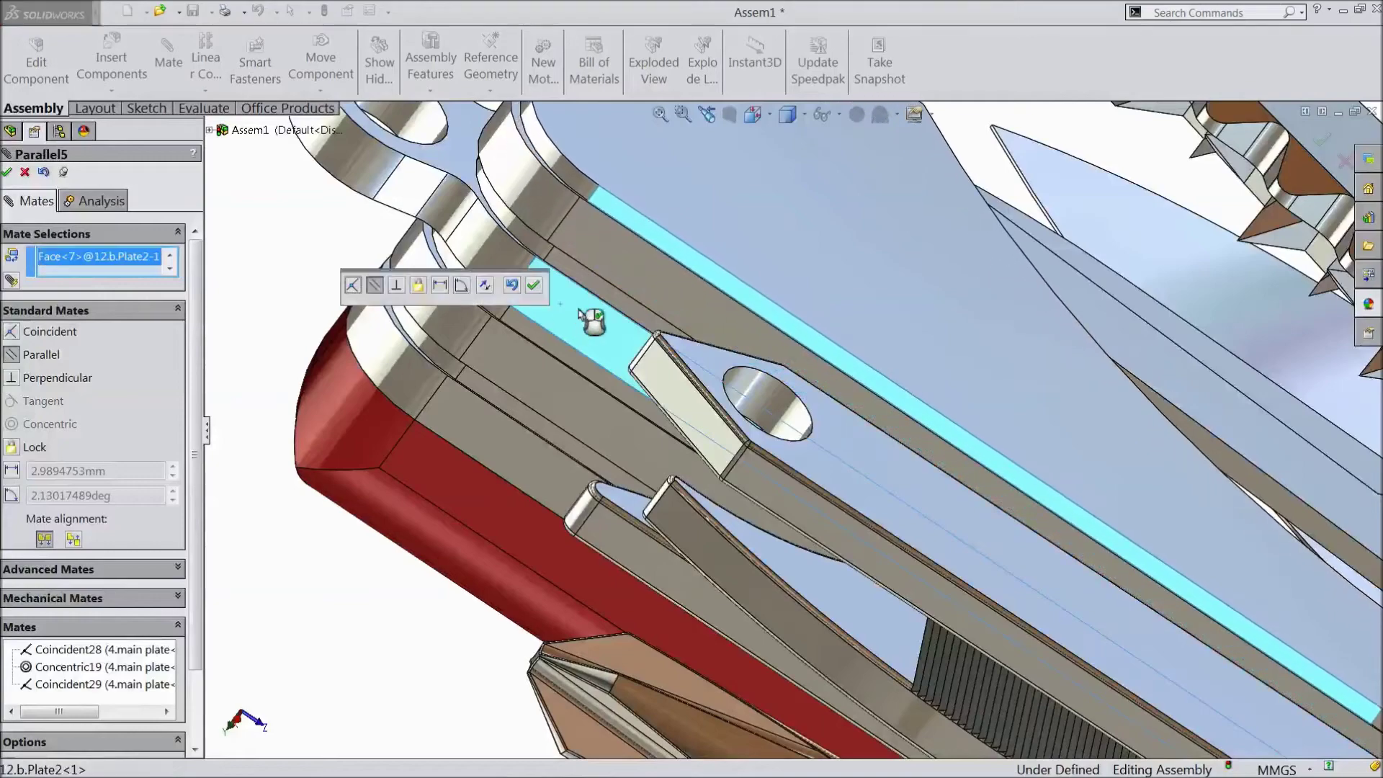
left_click(533, 286)
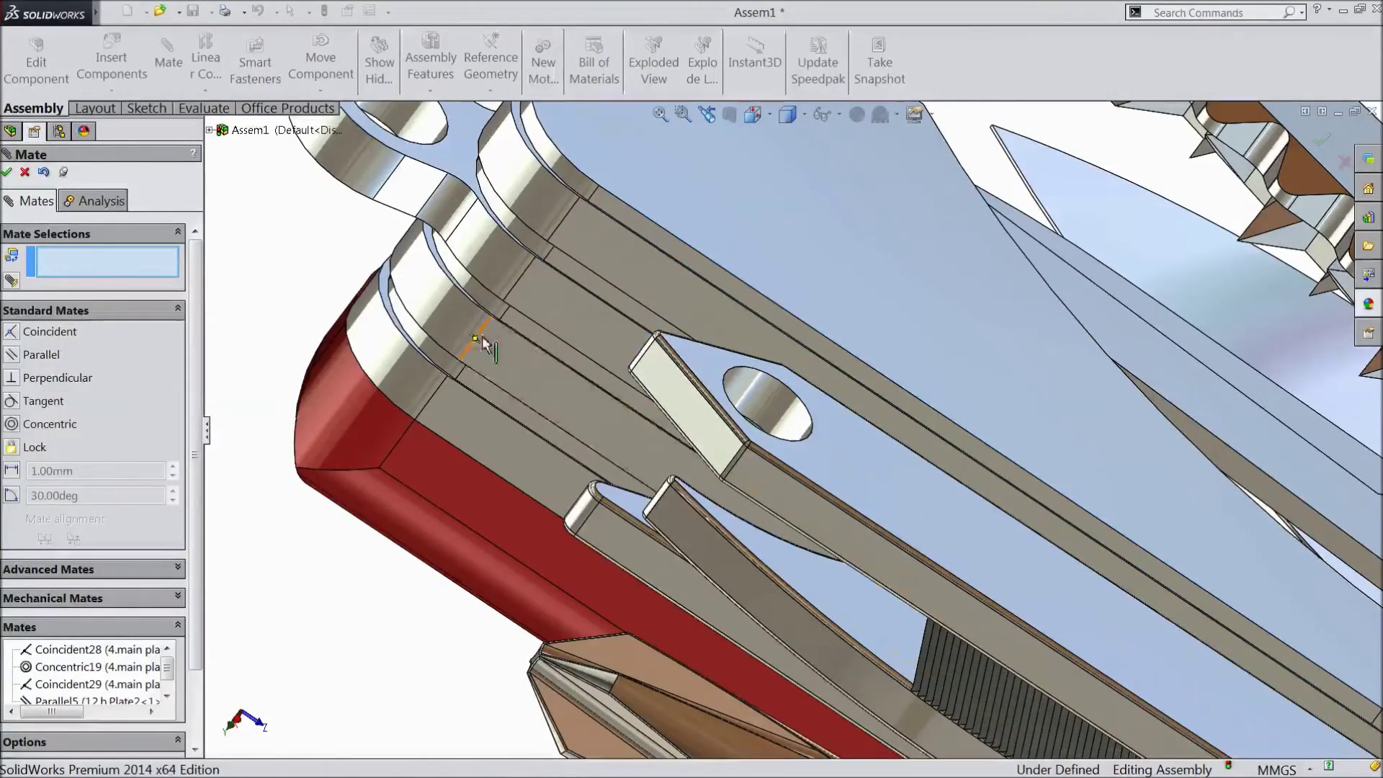
Examine the alignment of the new main plate on the stack from several angles and finish mating.
scroll(426, 376, "up", 5)
scroll(376, 346, "down", 3)
scroll(432, 408, "up", 6)
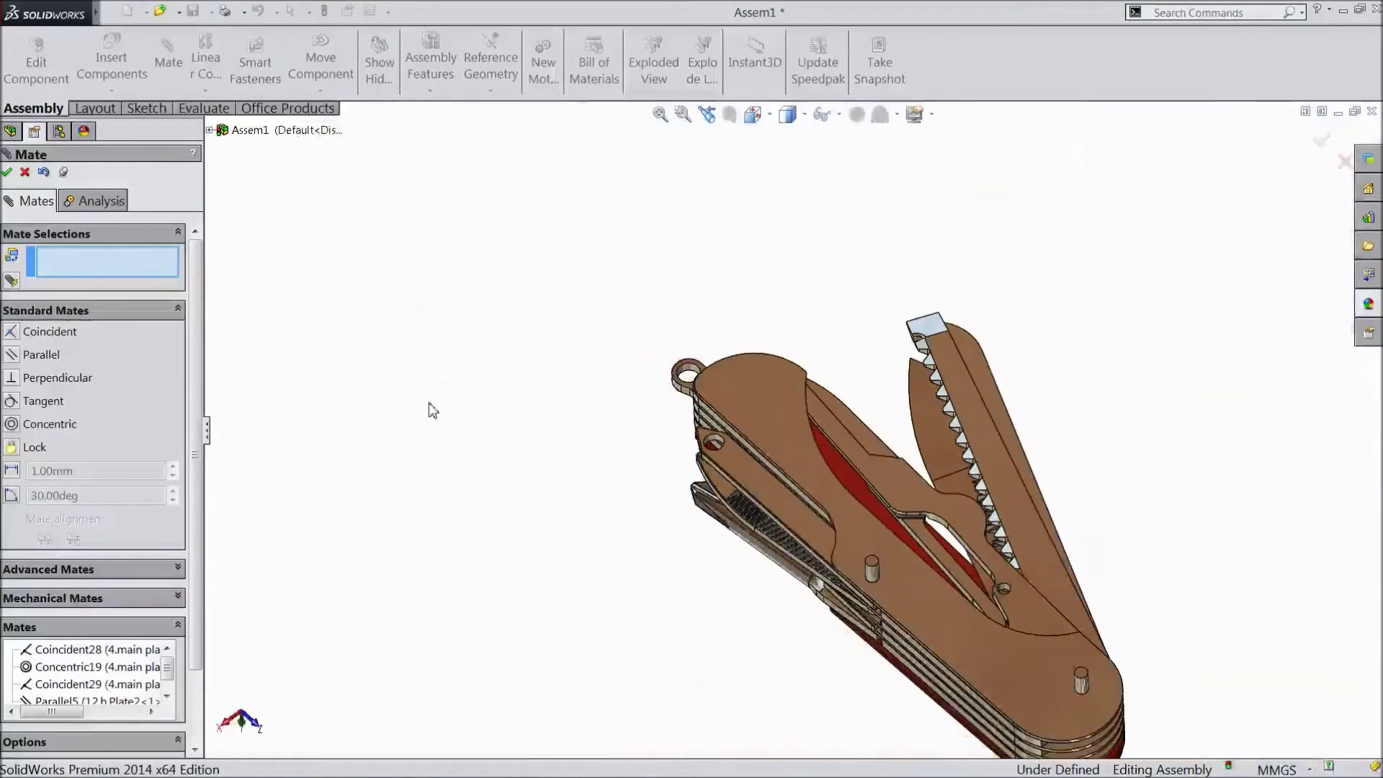
scroll(929, 582, "down", 6)
middle_click_drag(930, 582, 699, 421)
scroll(691, 382, "down", 3)
scroll(905, 454, "up", 5)
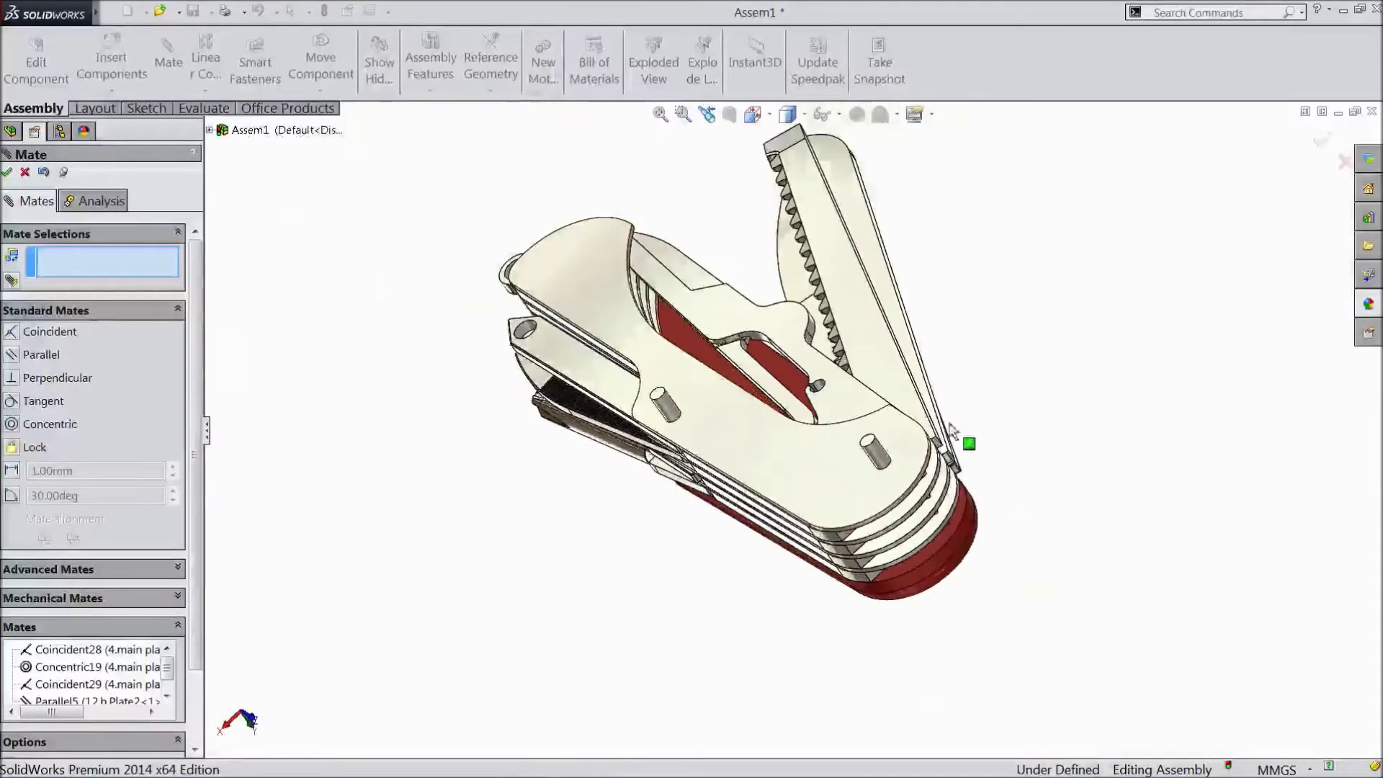
middle_click_drag(904, 454, 1050, 392)
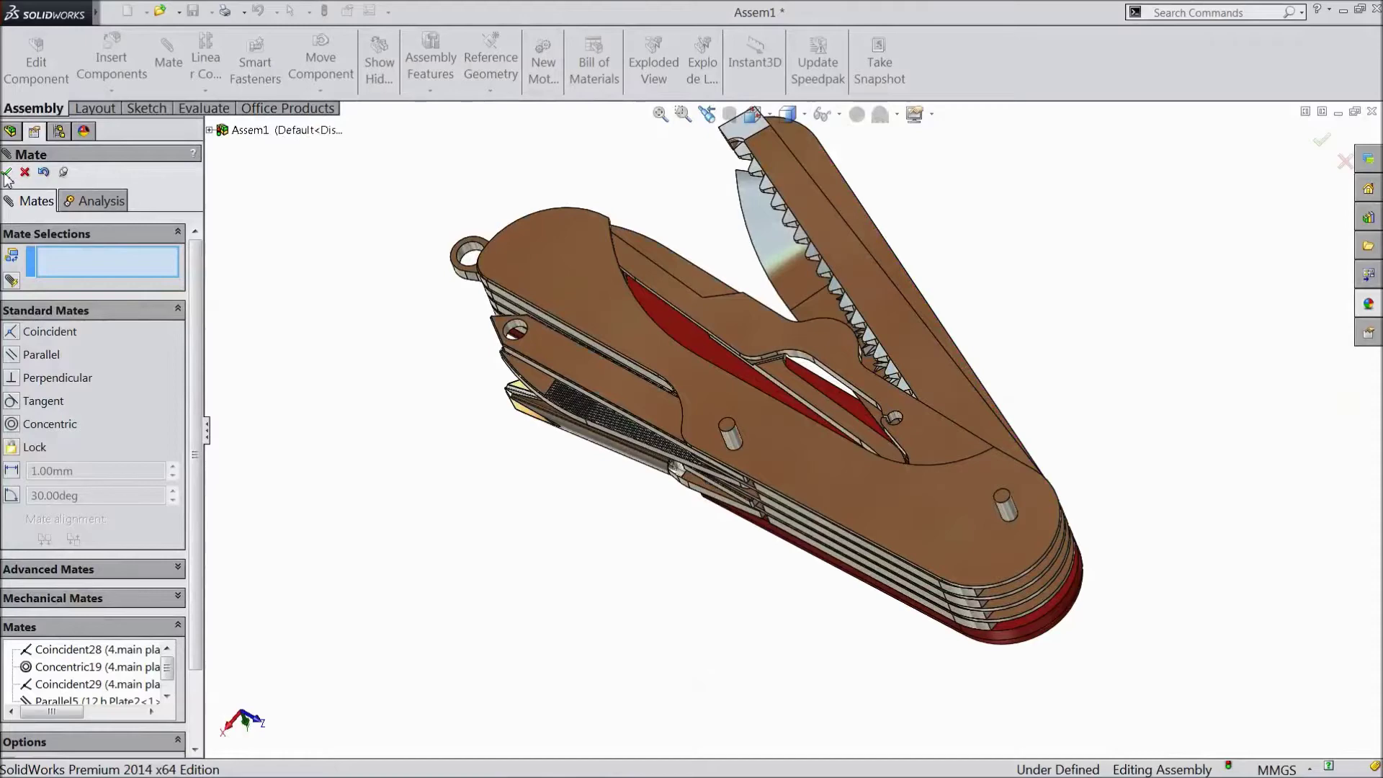
left_click(6, 173)
Insert 12.c.Plate3 and 16. Can opener into the assembly, placing them on opposite sides of the knife.
left_click(123, 72)
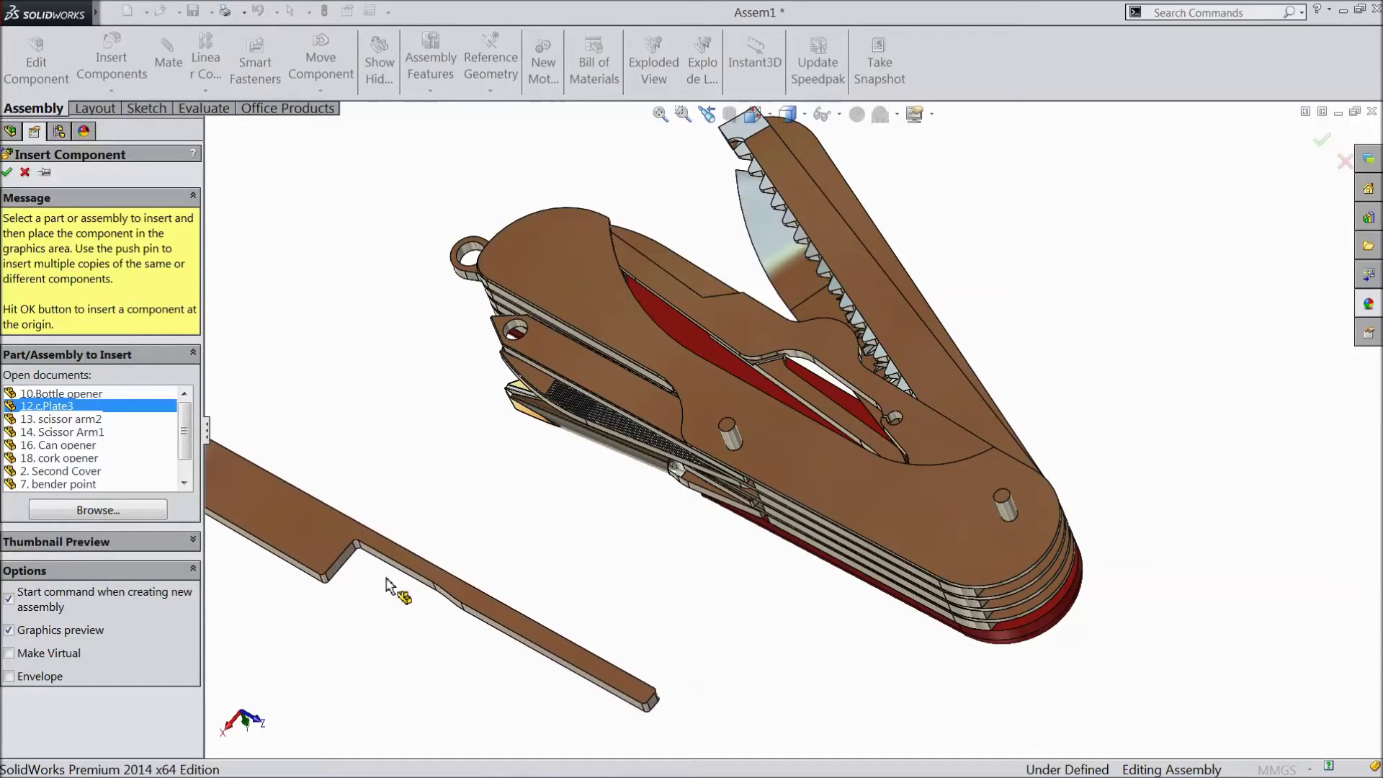
left_click(568, 624)
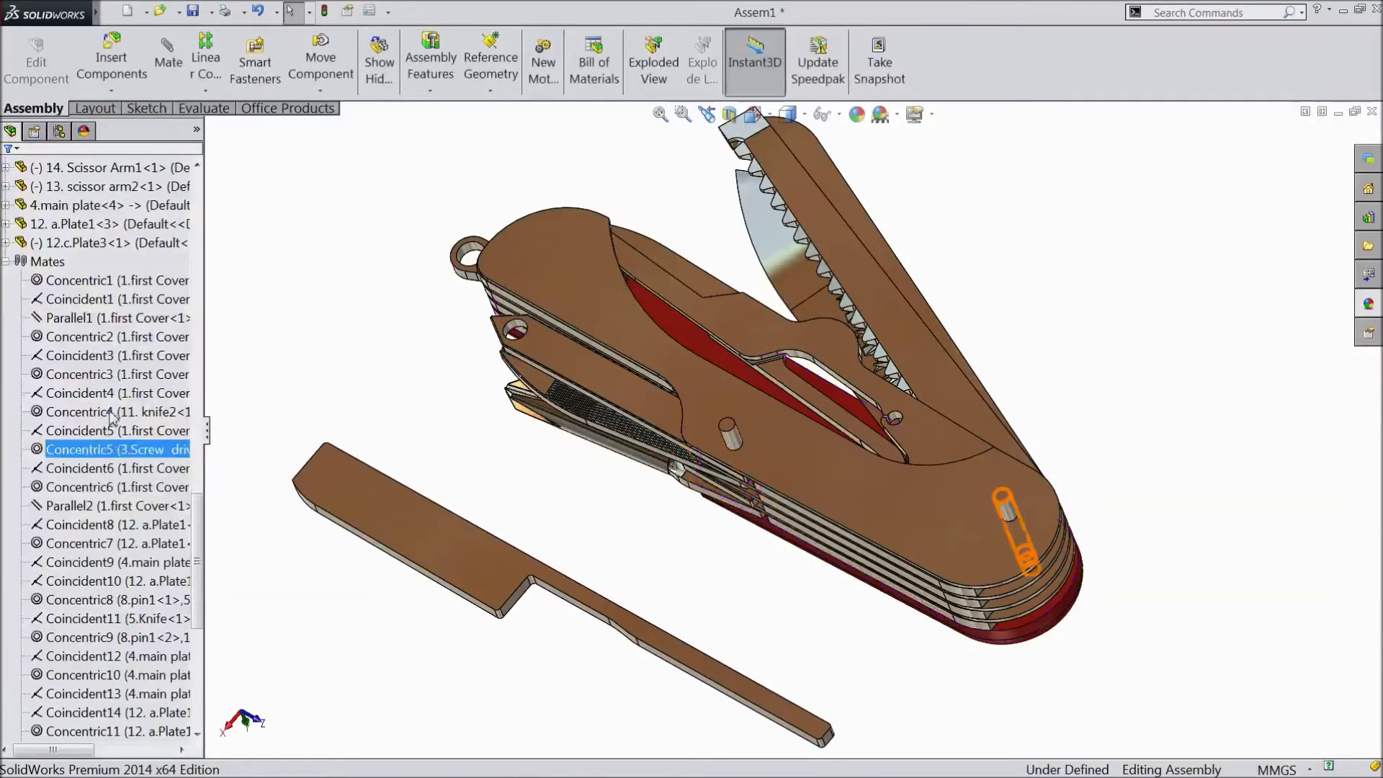
left_click(112, 65)
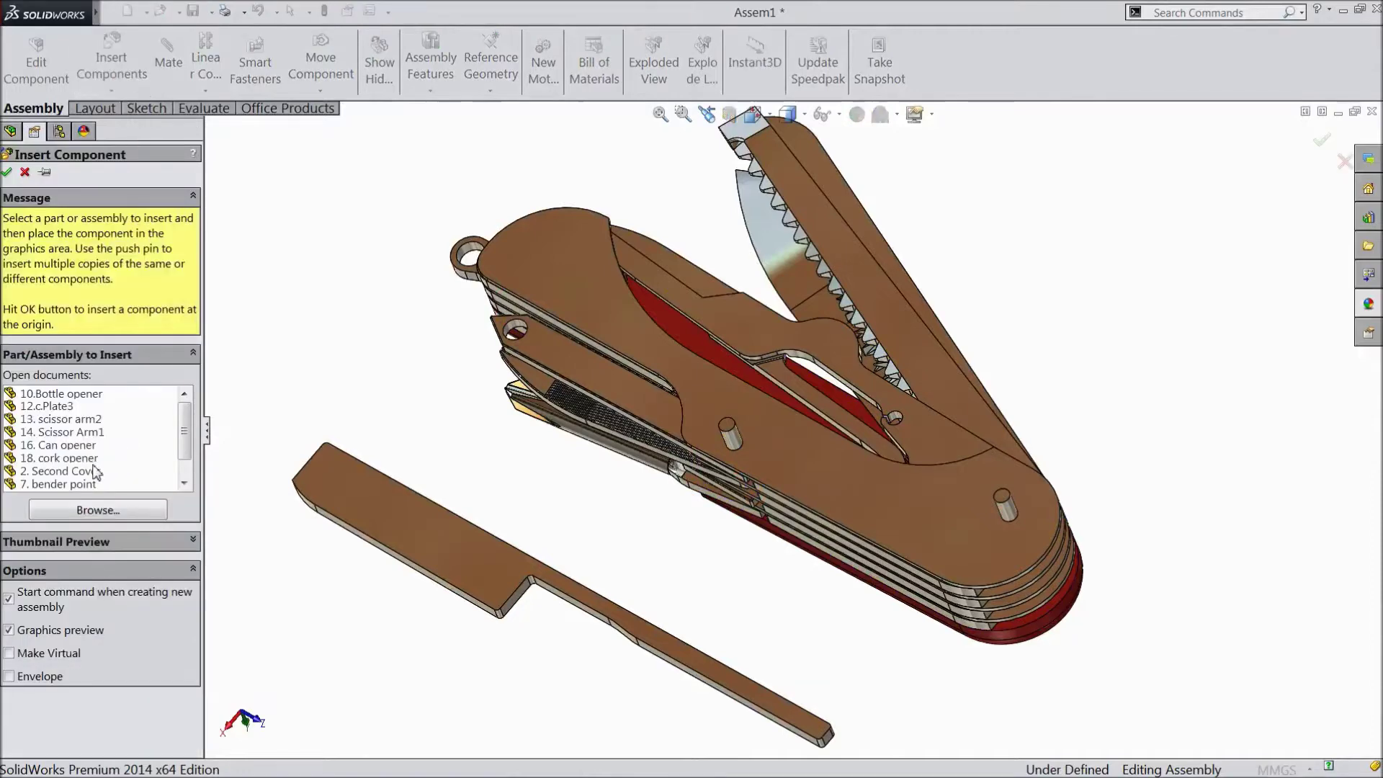
left_click(77, 447)
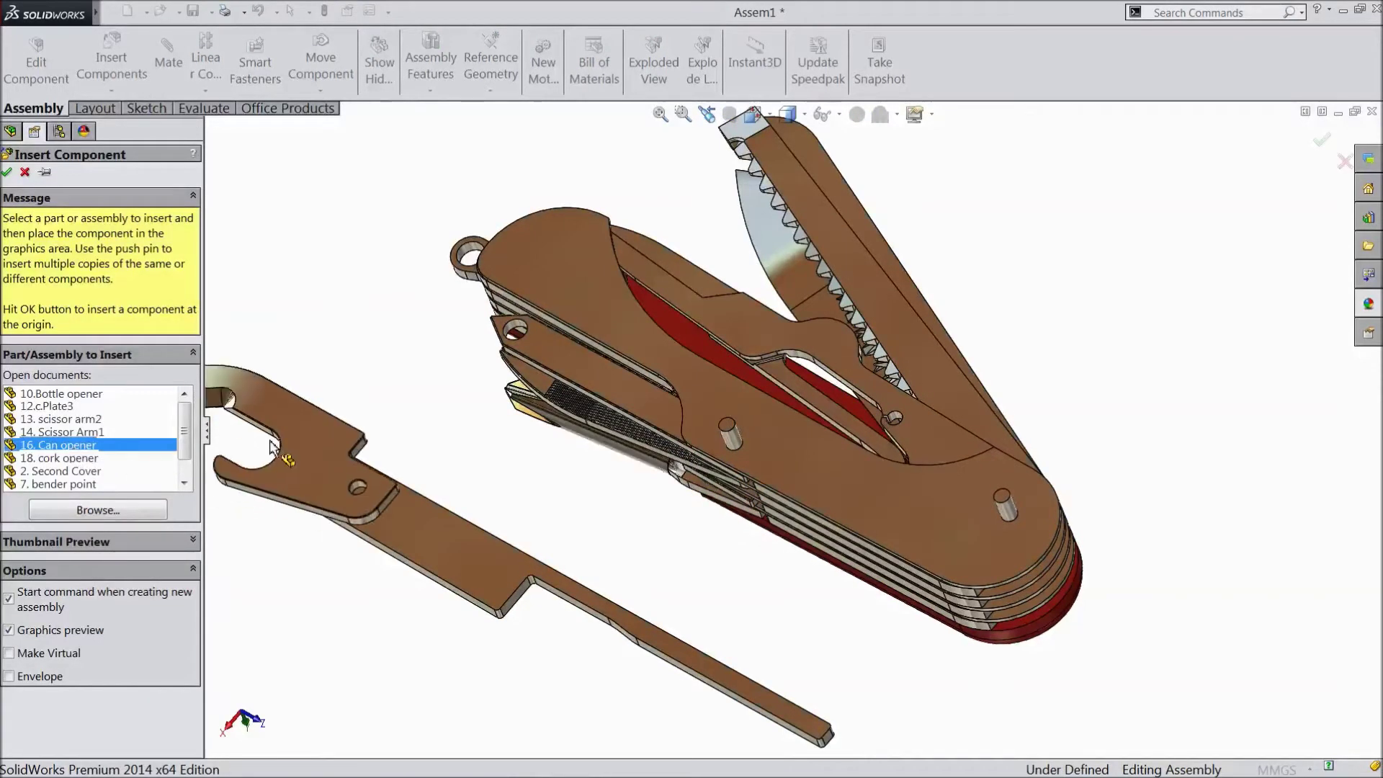
left_click(1156, 335)
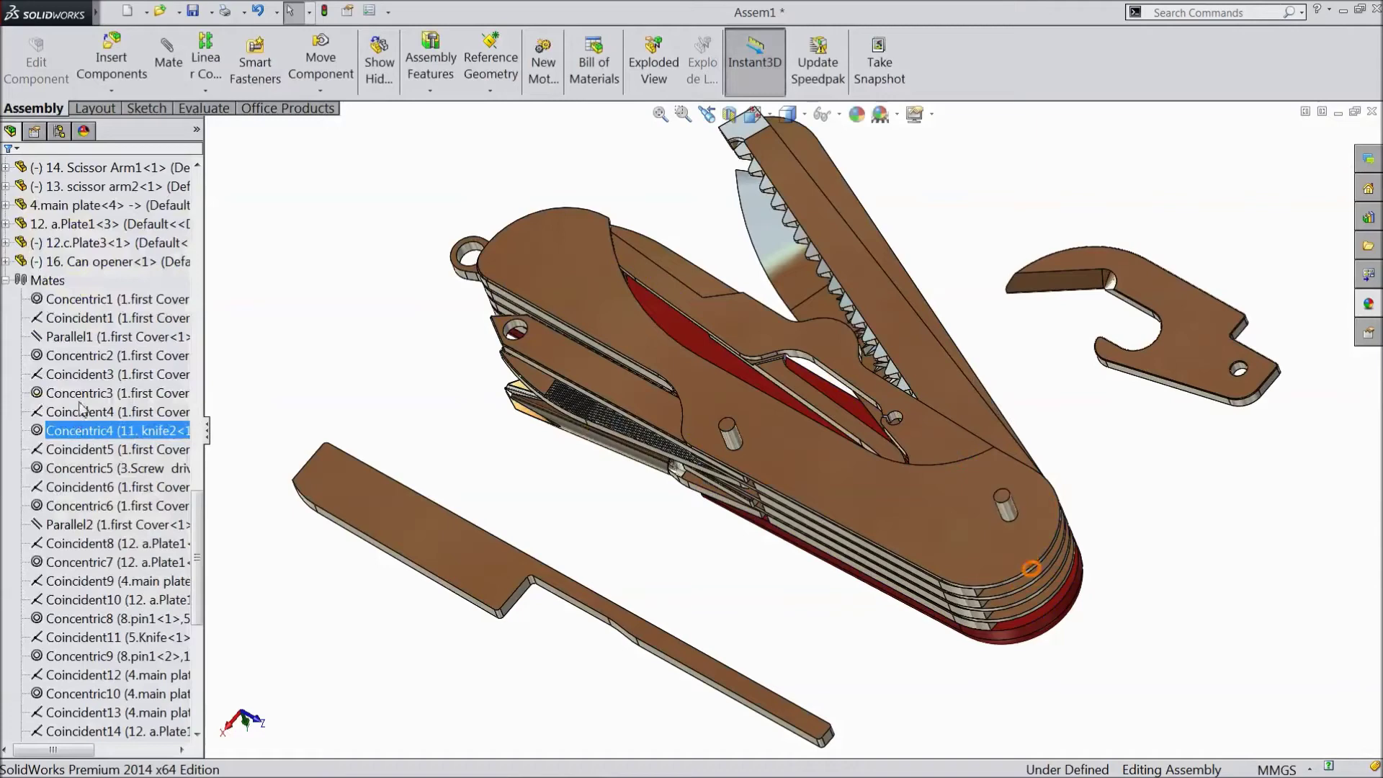
Insert 18. cork opener and 10.Bottle opener into the assembly in free space beside the knife.
left_click(125, 54)
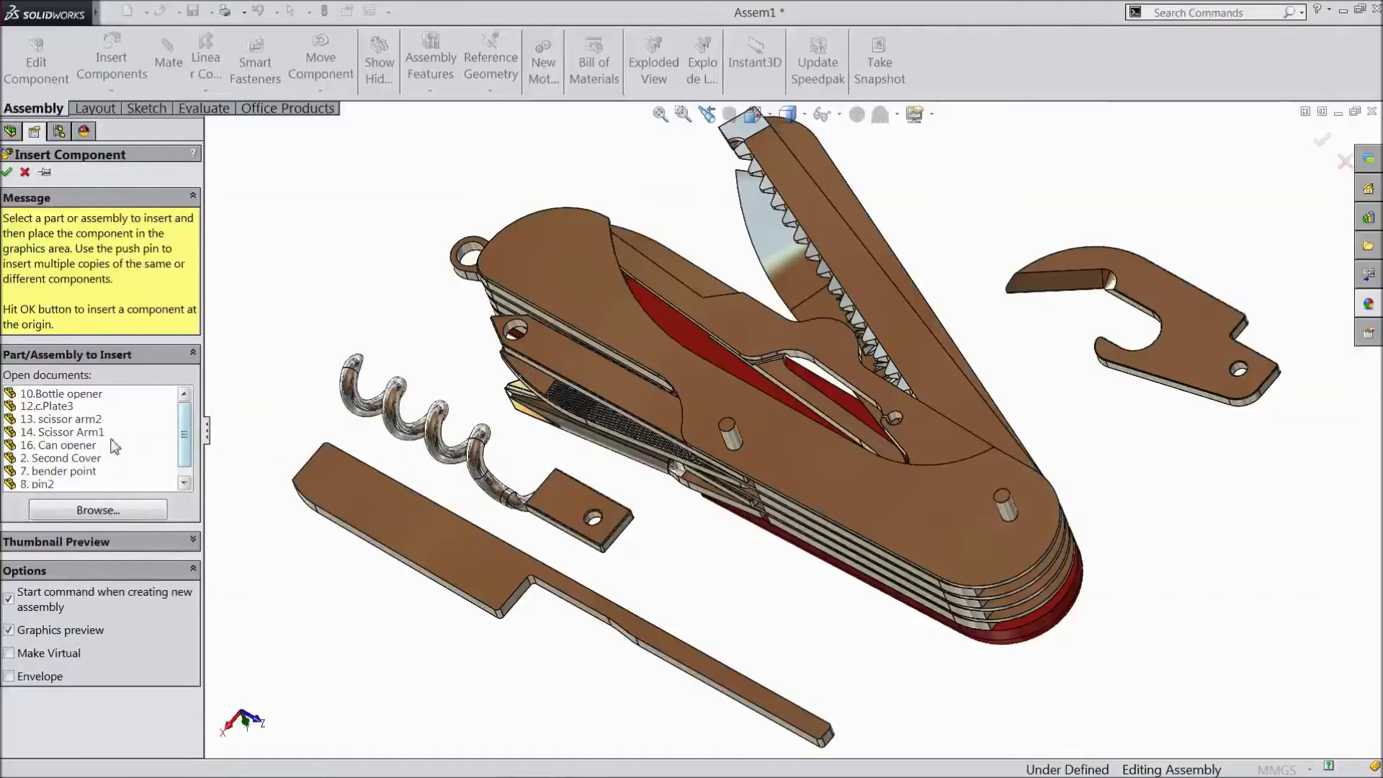
left_click(114, 65)
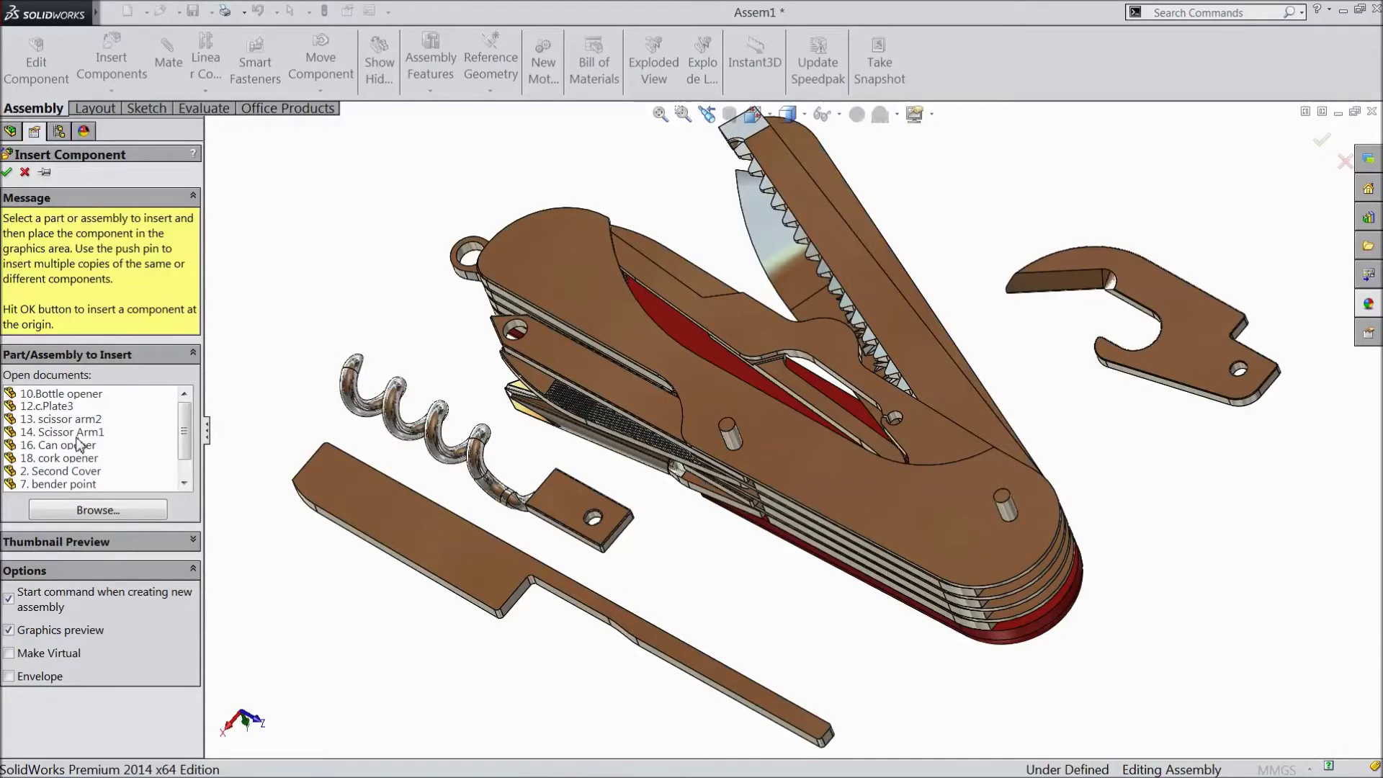
left_click(75, 394)
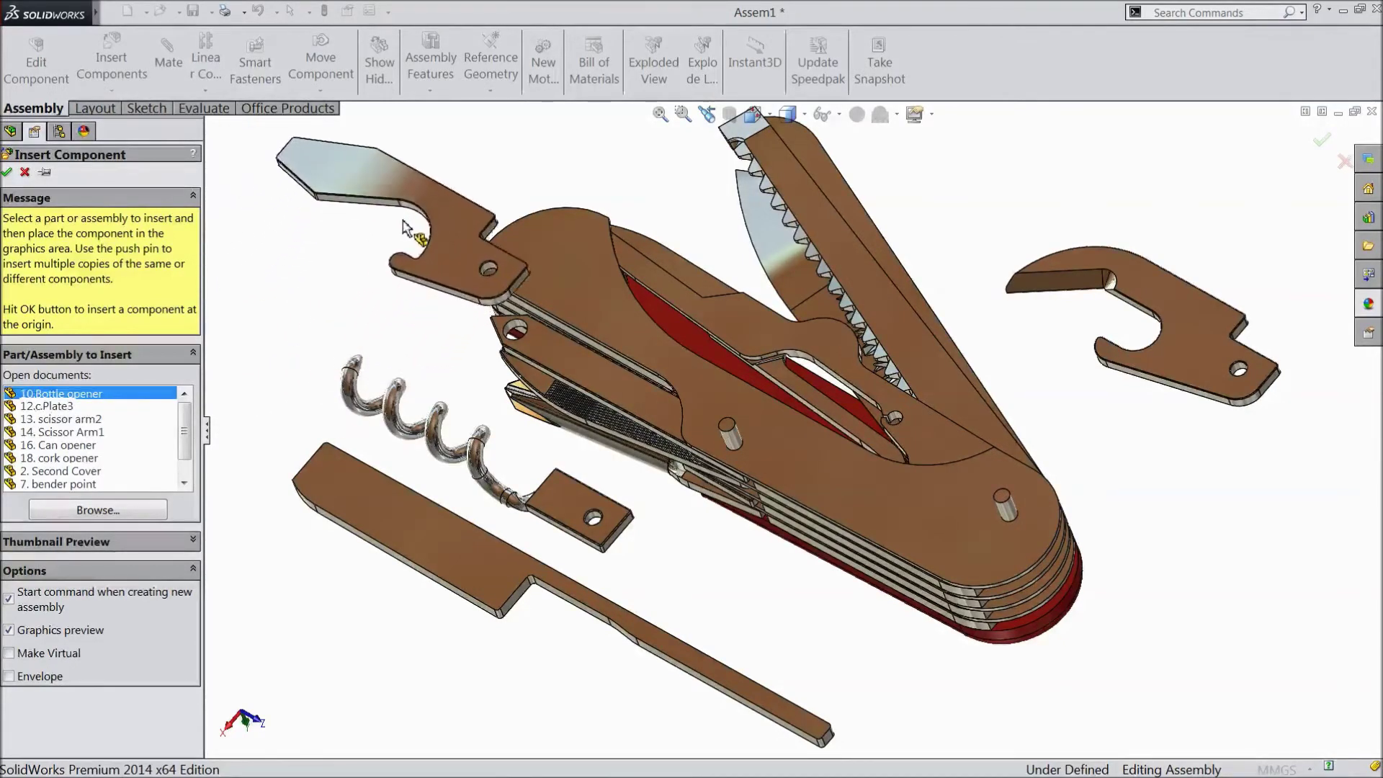
key("f")
left_click(578, 196)
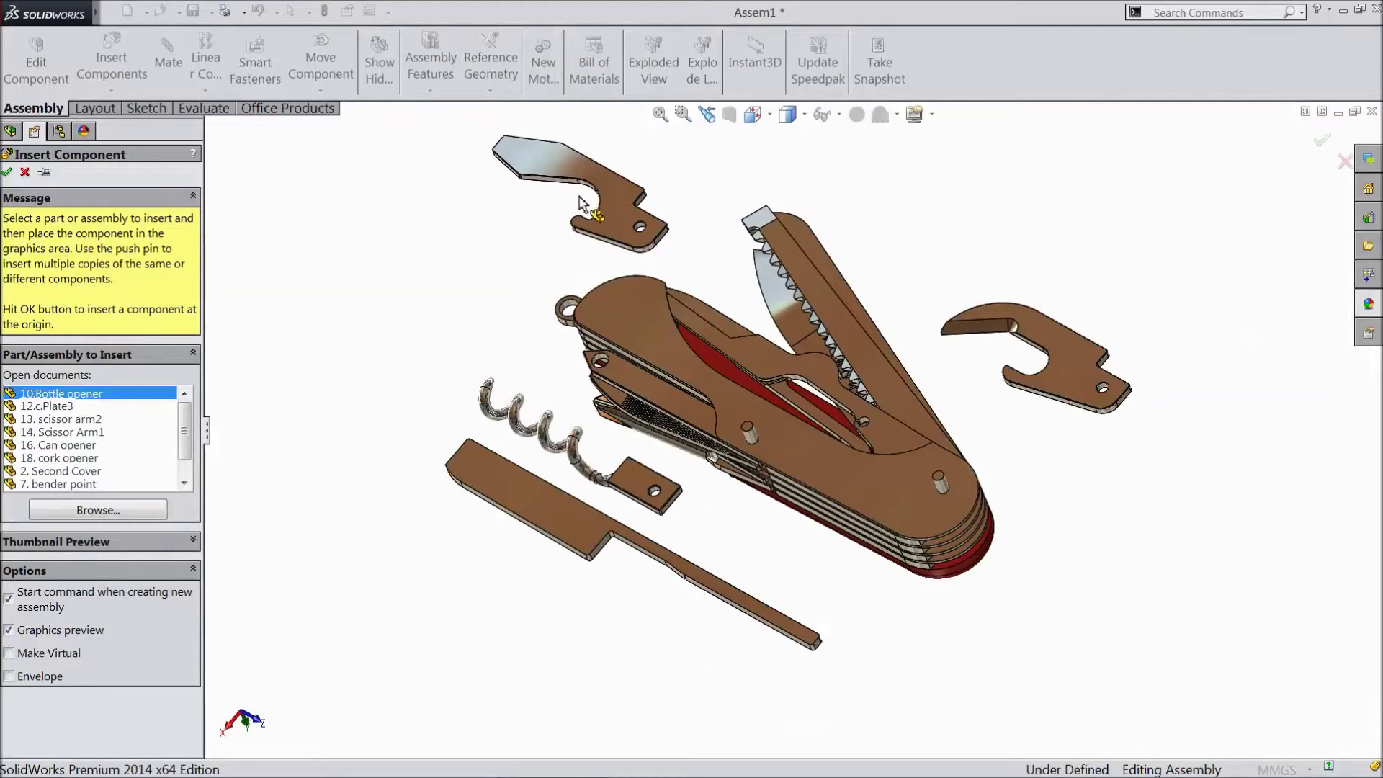
Rotate 12.c.Plate3 freely until its wide section faces the rounded pin end of the knife.
scroll(935, 511, "down", 1)
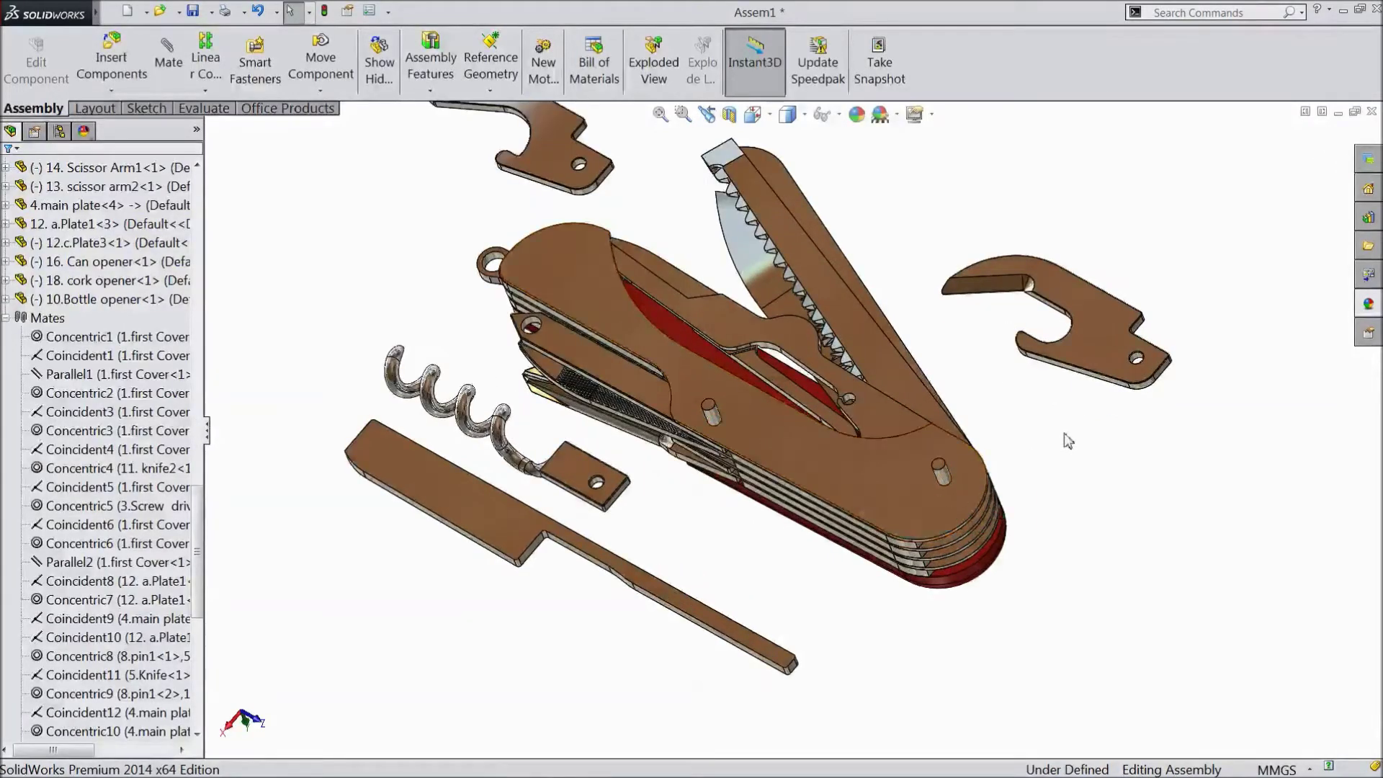
scroll(1070, 438, "down", 3)
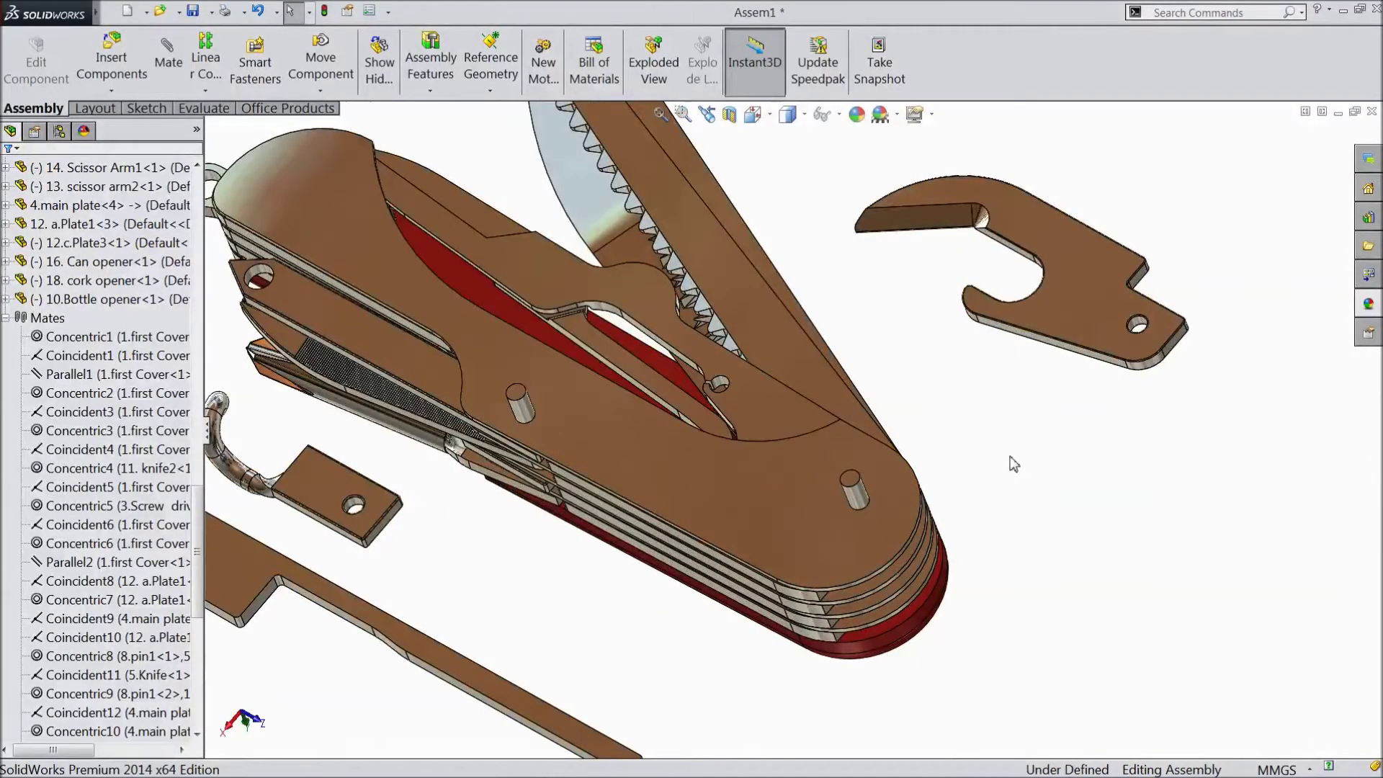
scroll(1011, 463, "up", 3)
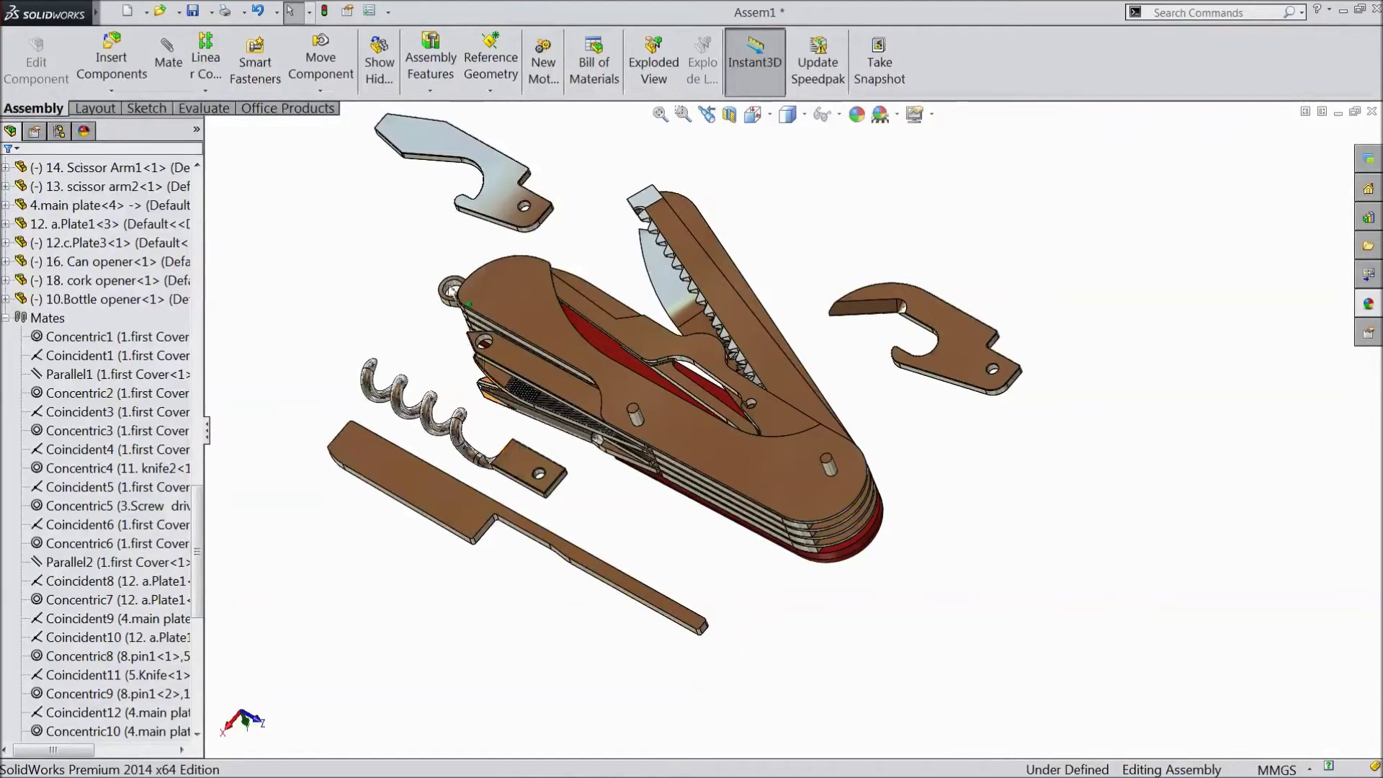
left_click(317, 90)
left_click(311, 130)
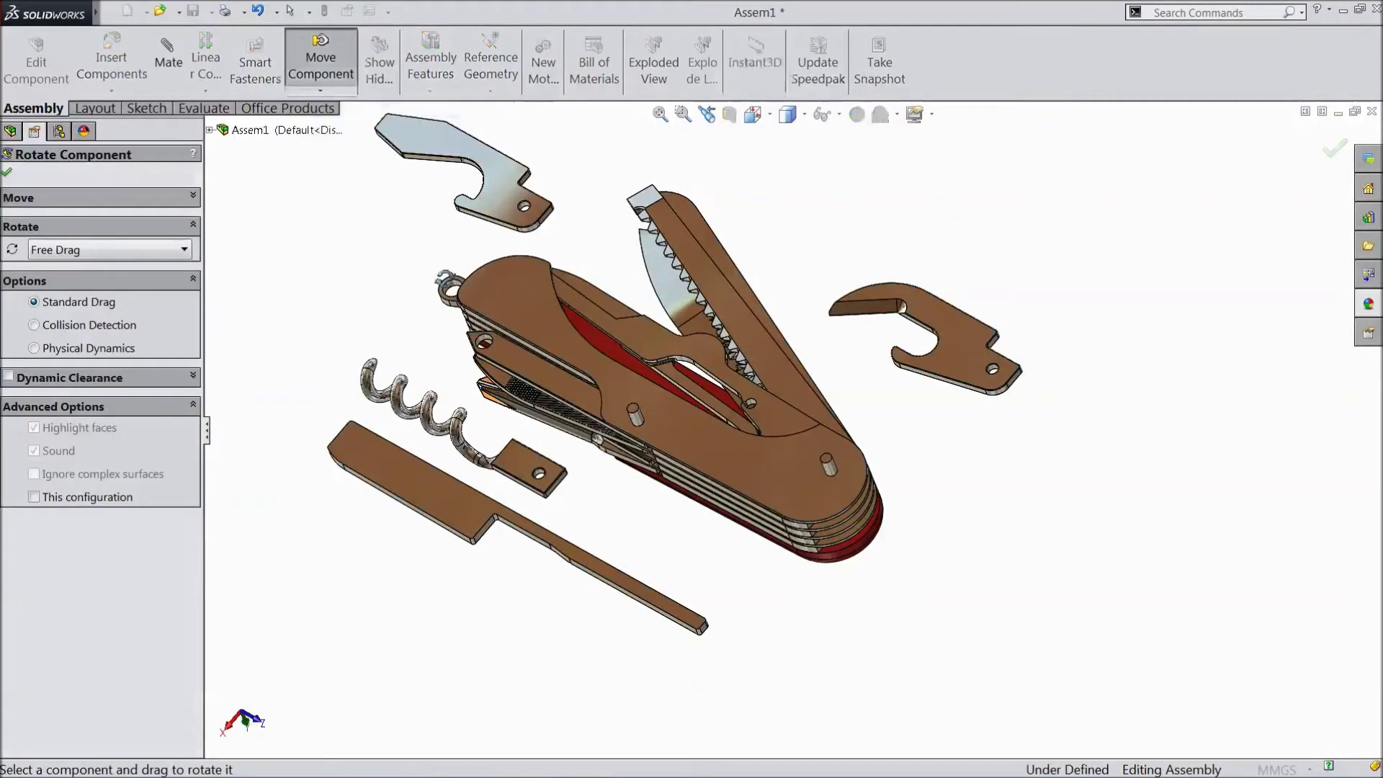
left_click_drag(623, 589, 605, 531)
scroll(633, 671, "down", 2)
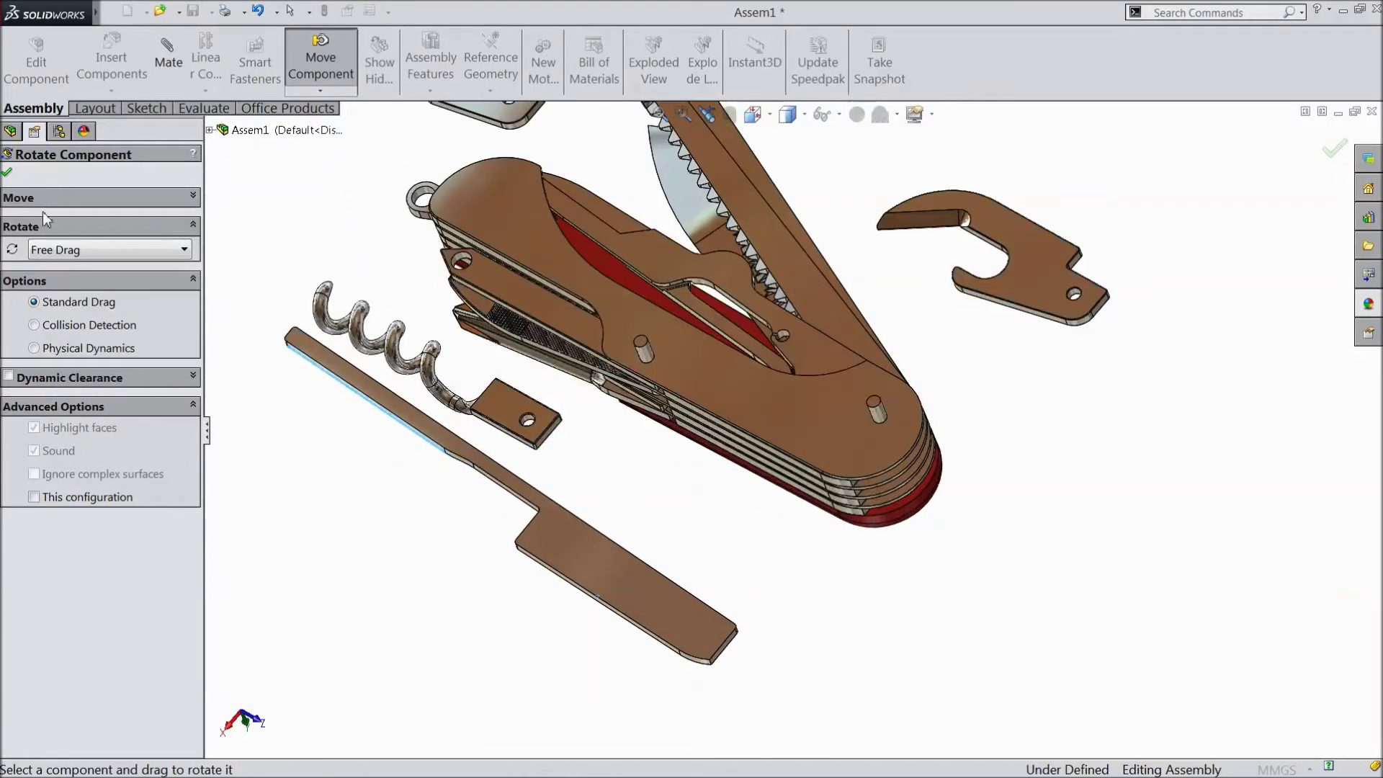
left_click(7, 172)
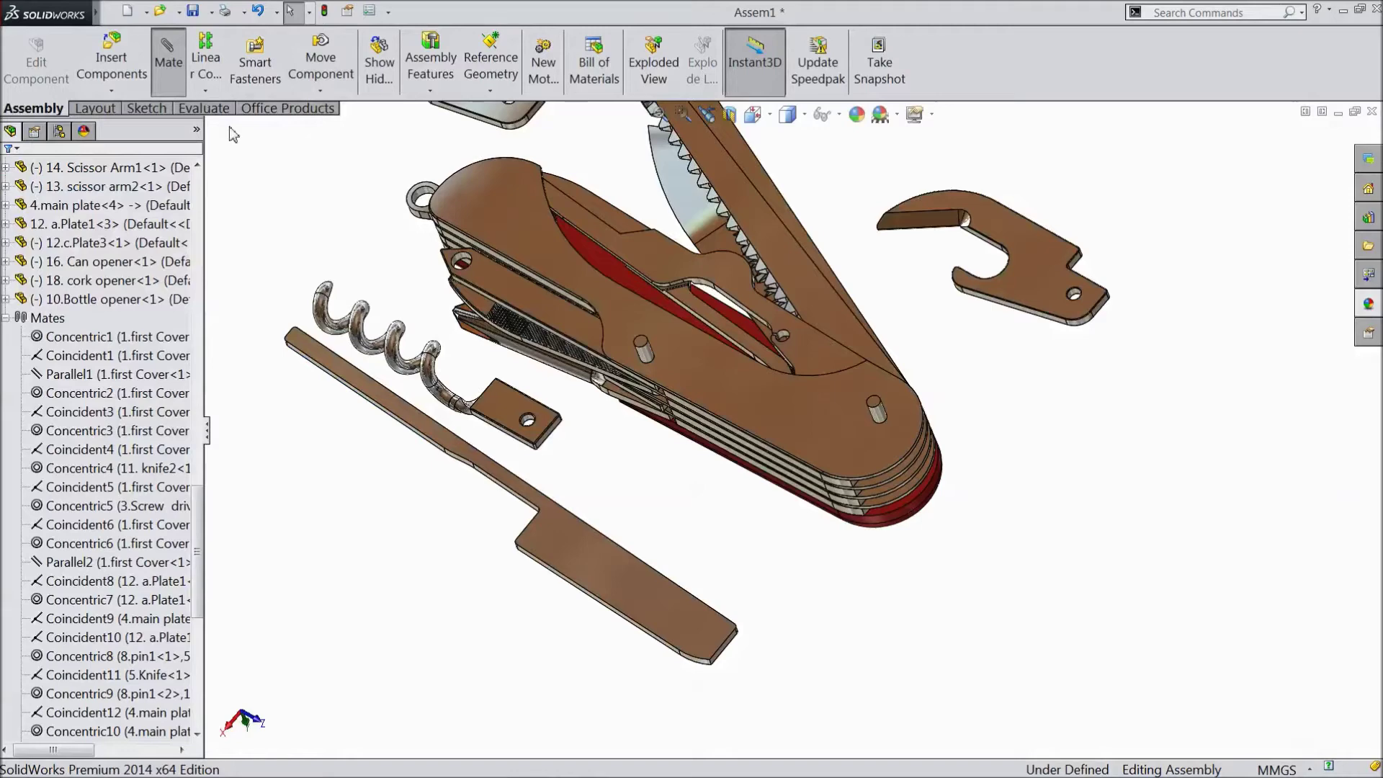
Add a coincident mate between the long side face of 12.c.Plate3's wide section and the matching side face of the uppermost 12. a.Plate1.
left_click(167, 59)
scroll(662, 651, "down", 2)
scroll(663, 651, "down", 2)
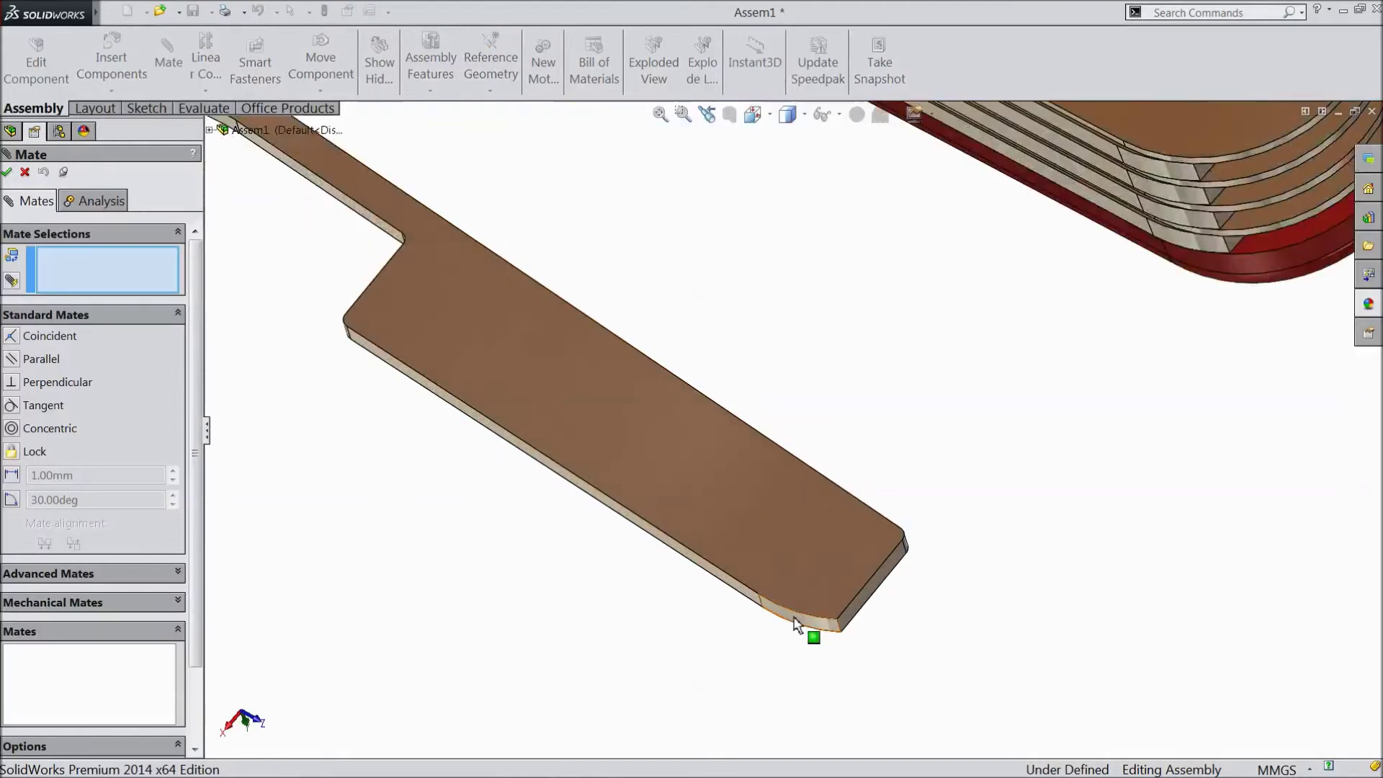
scroll(724, 587, "down", 2)
left_click(743, 551)
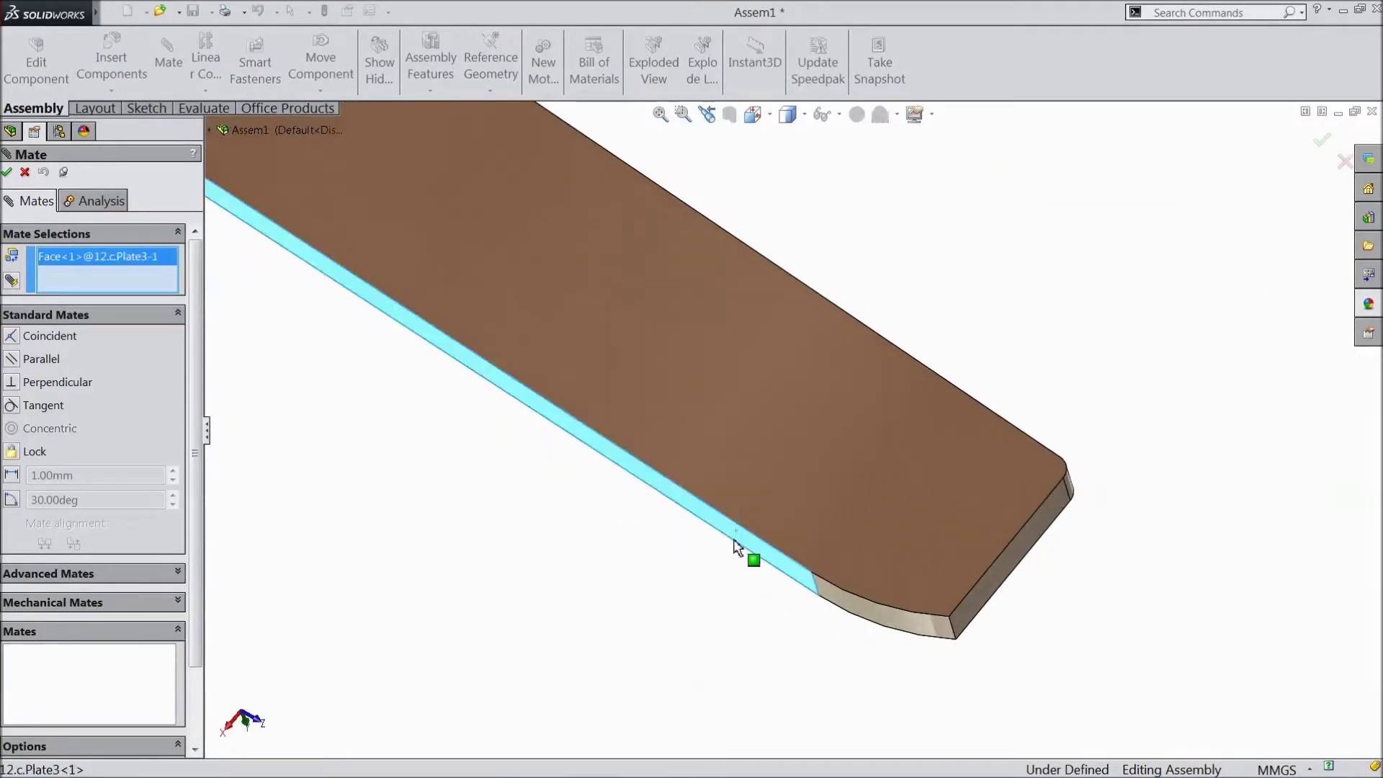
scroll(793, 475, "up", 4)
scroll(897, 294, "down", 2)
middle_click_drag(835, 504, 841, 275)
scroll(866, 394, "up", 1)
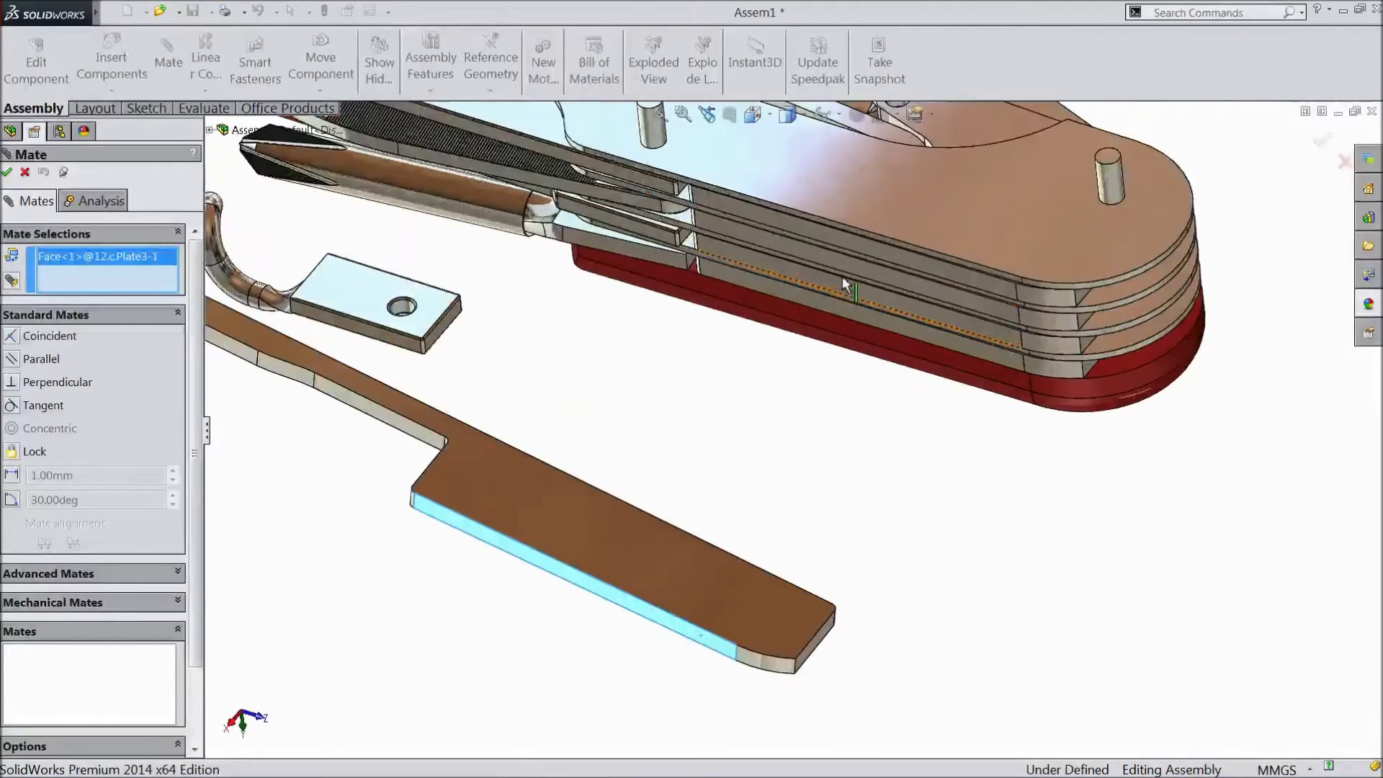
left_click(868, 247)
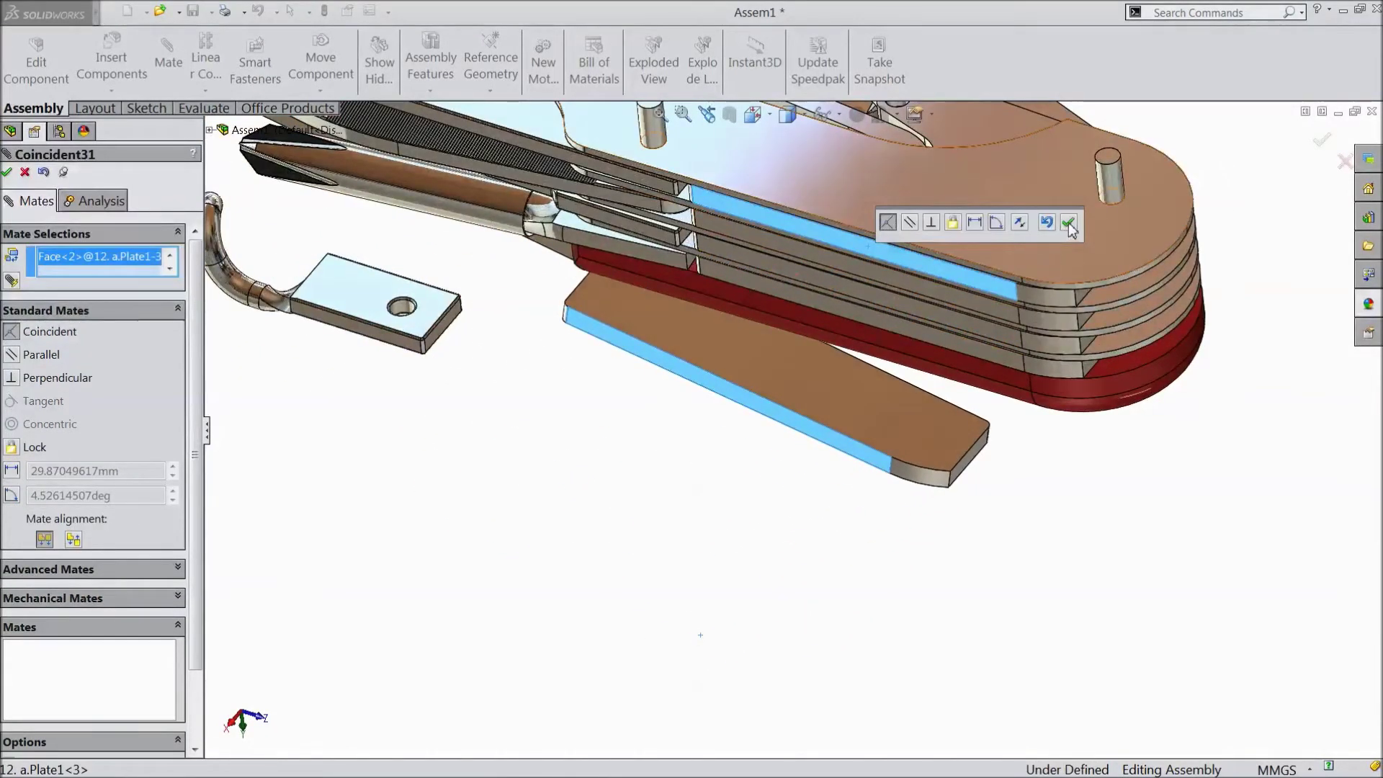
left_click(1069, 224)
Mate the rounded corner face of 12.c.Plate3 concentric with the rounded corner of the uppermost 12. a.Plate1.
left_click(920, 475)
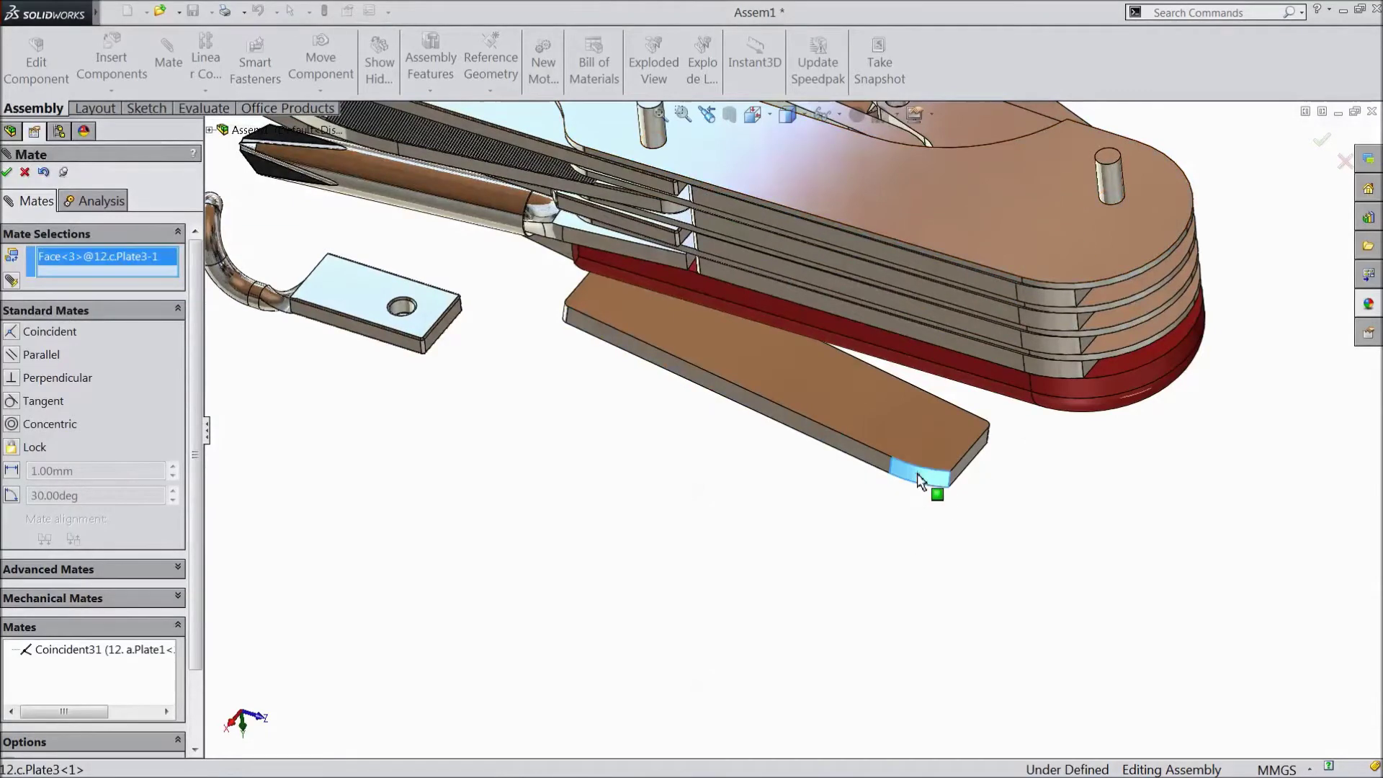
left_click(1052, 305)
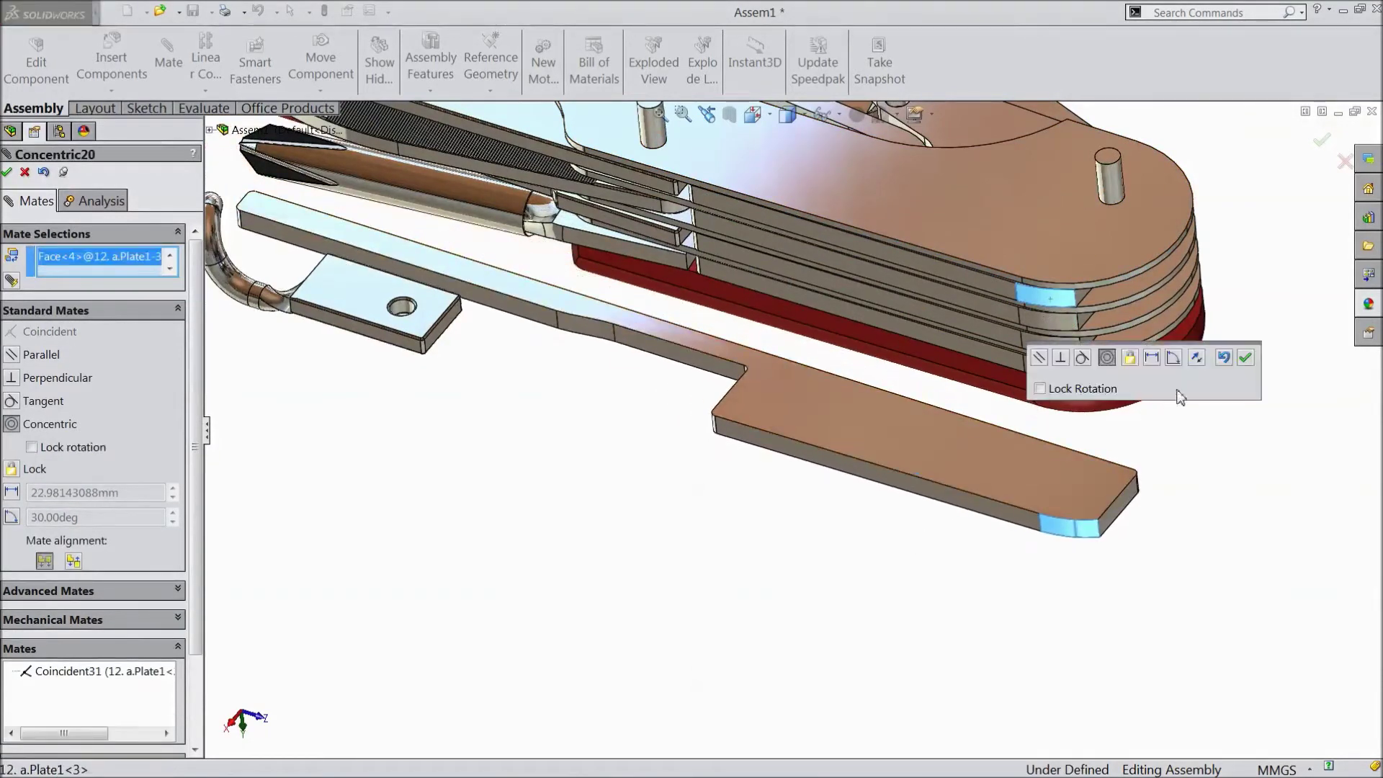
left_click(1247, 368)
Seat 12.c.Plate3 on the stack with a coincident mate between its underside and the outer face of the uppermost main plate.
left_click(1050, 240)
middle_click_drag(905, 535, 802, 287)
left_click(762, 200)
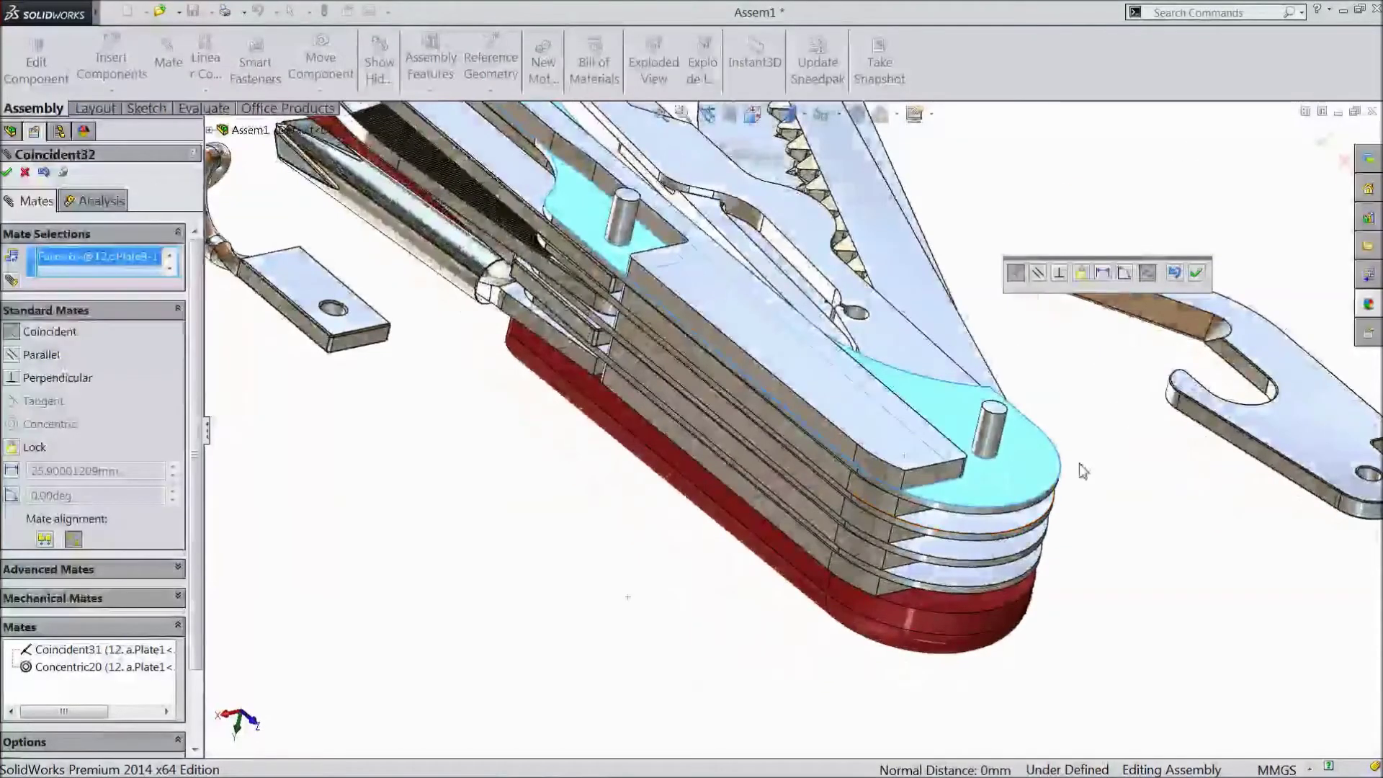
left_click(1196, 274)
mouse_move(766, 509)
middle_mouse_down()
mouse_move(646, 568)
mouse_move(611, 531)
mouse_move(673, 607)
mouse_move(636, 602)
mouse_move(651, 583)
middle_mouse_up()
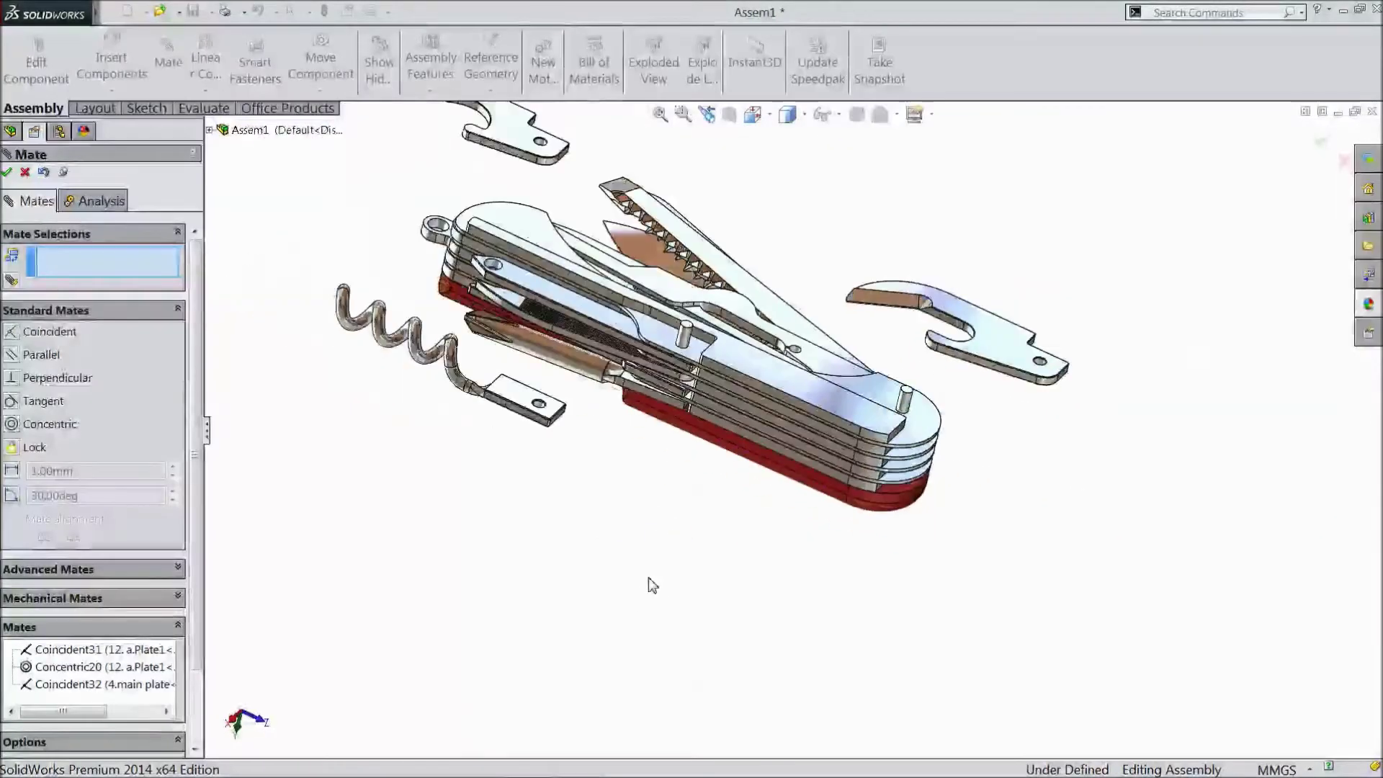
Mate the can opener's hole concentric with the pin at the rounded end of the knife.
scroll(1008, 504, "down", 8)
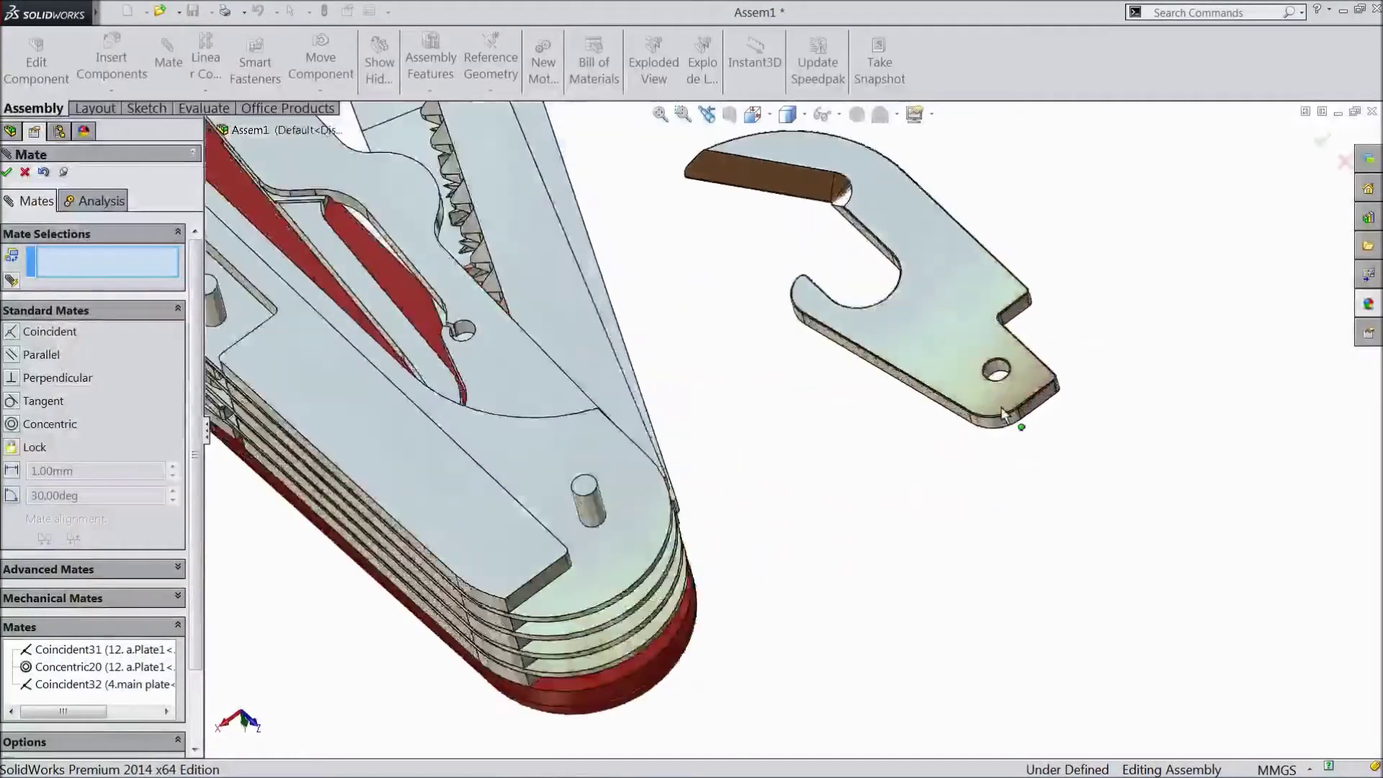
left_click(974, 357)
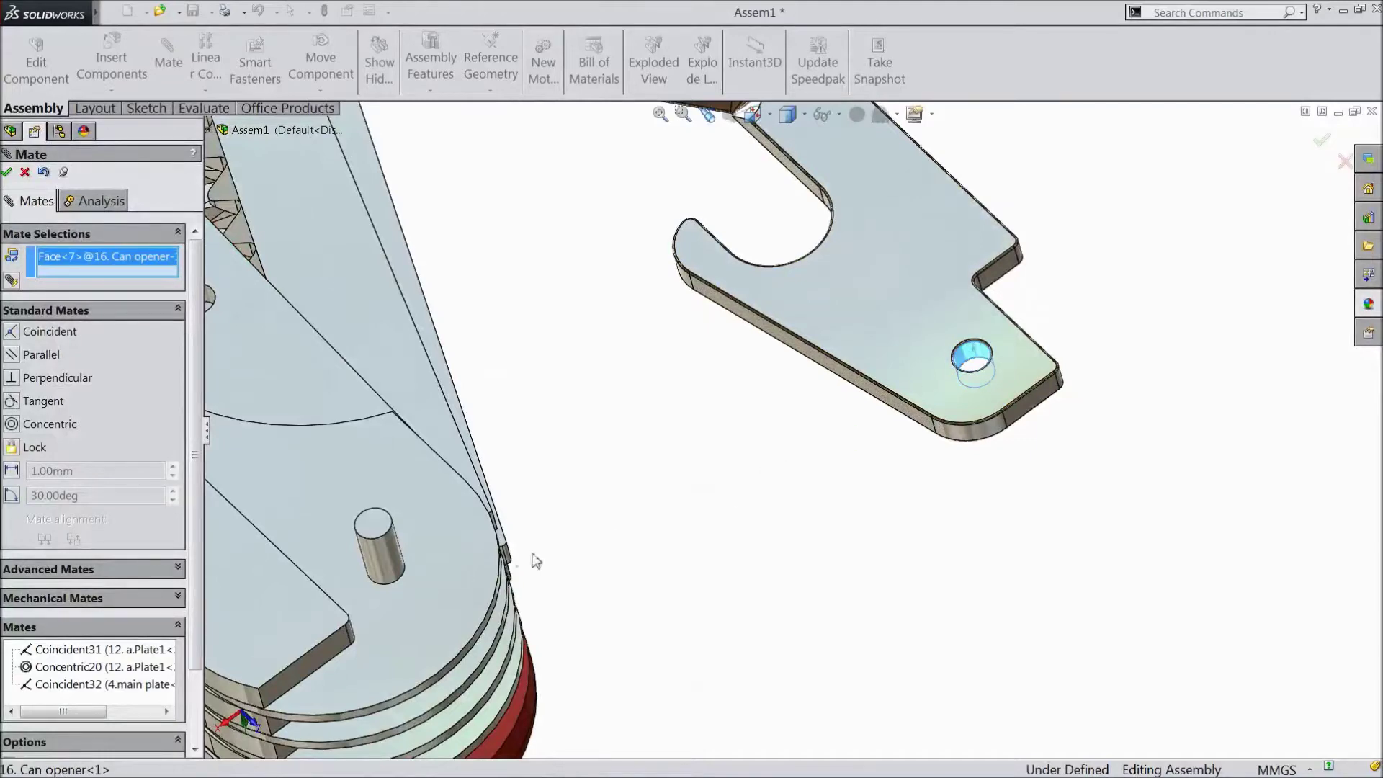
left_click(383, 552)
middle_click_drag(639, 595, 571, 423)
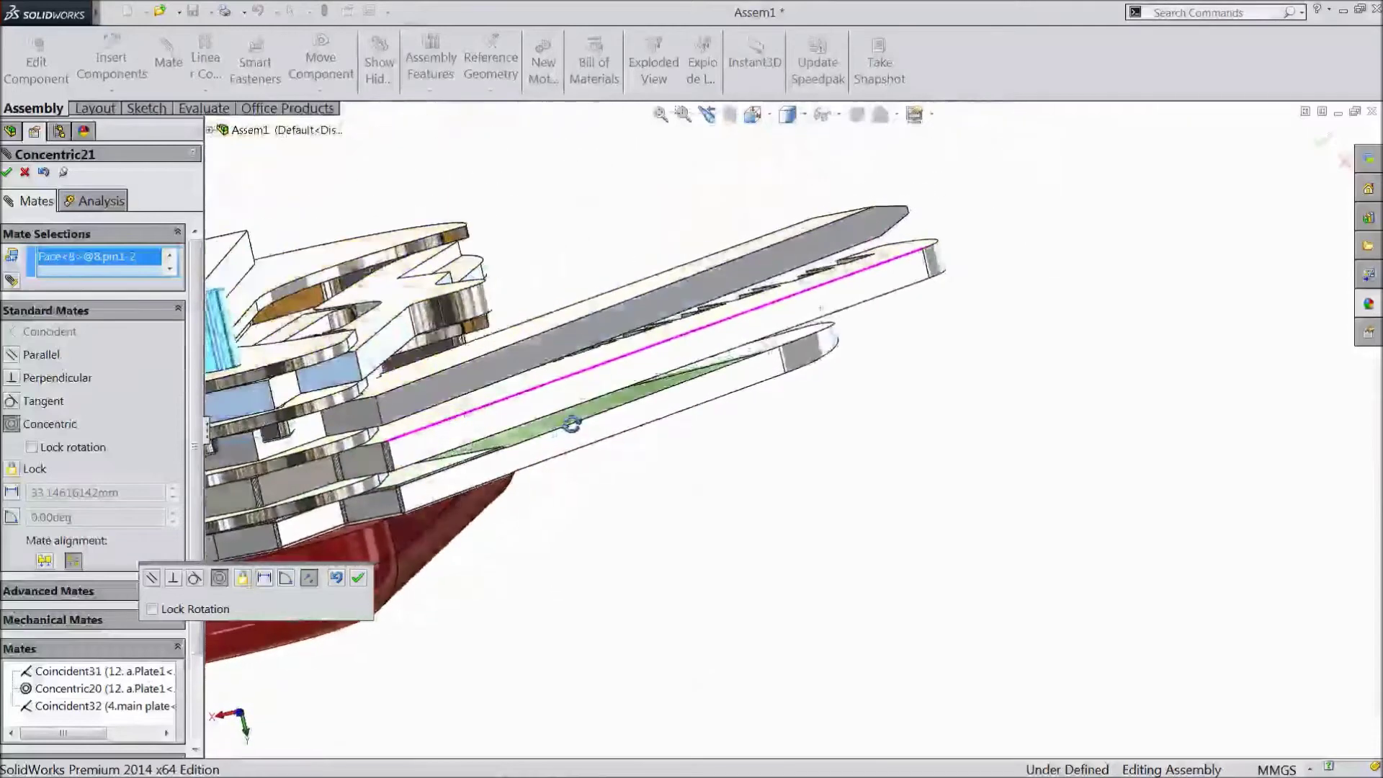
left_click(359, 579)
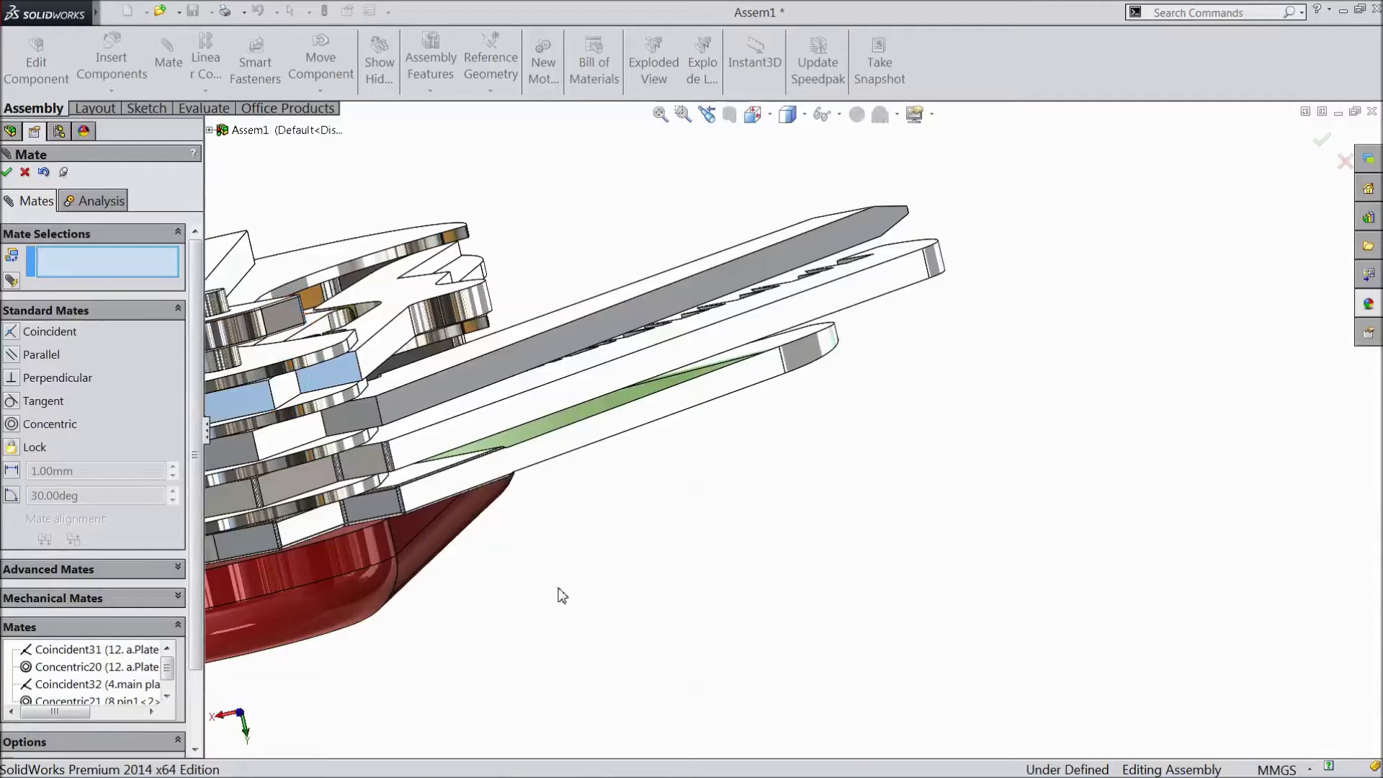
Move the can opener clear of the plate and mate its underside coincident with the uppermost main plate's outer face.
scroll(561, 595, "up", 4)
middle_click_drag(564, 603, 655, 640)
scroll(661, 638, "down", 2)
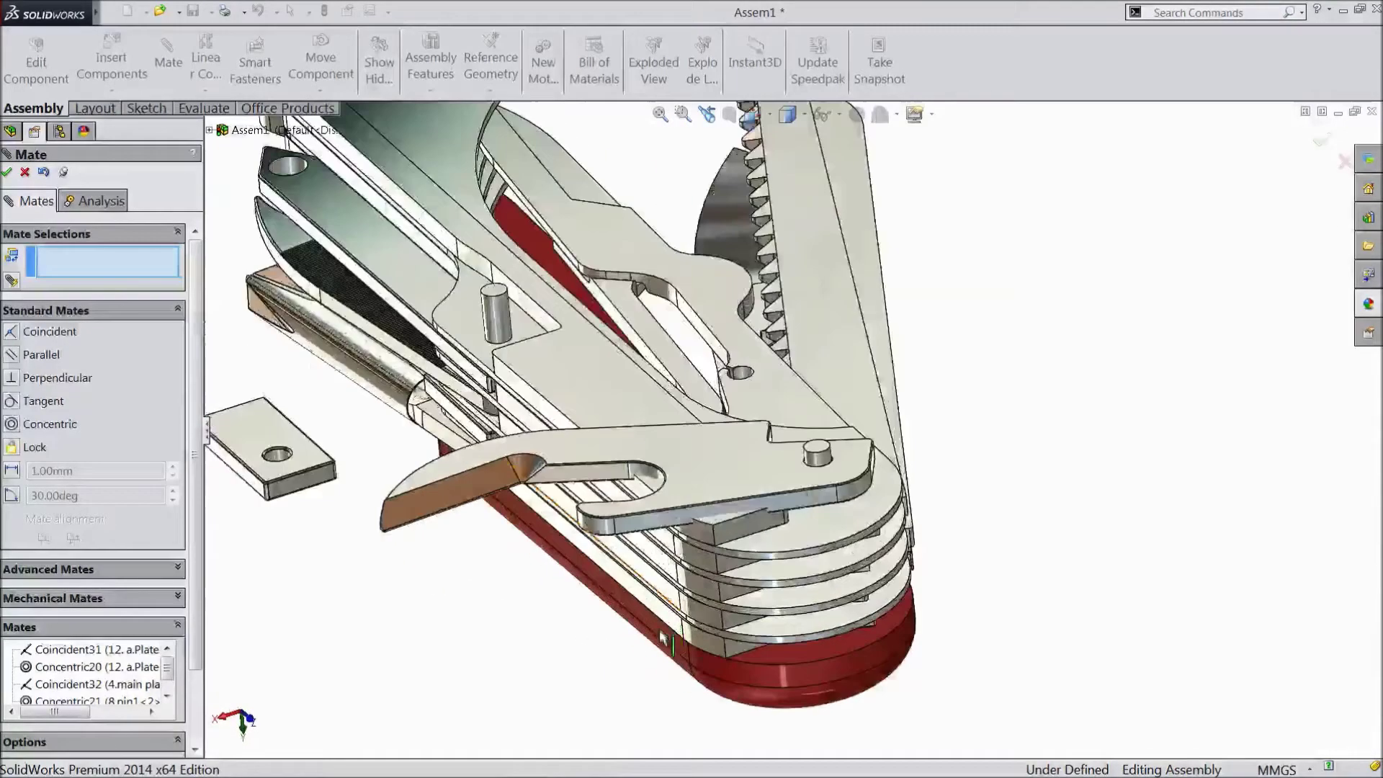
scroll(611, 404, "up", 4)
middle_click_drag(561, 505, 590, 574)
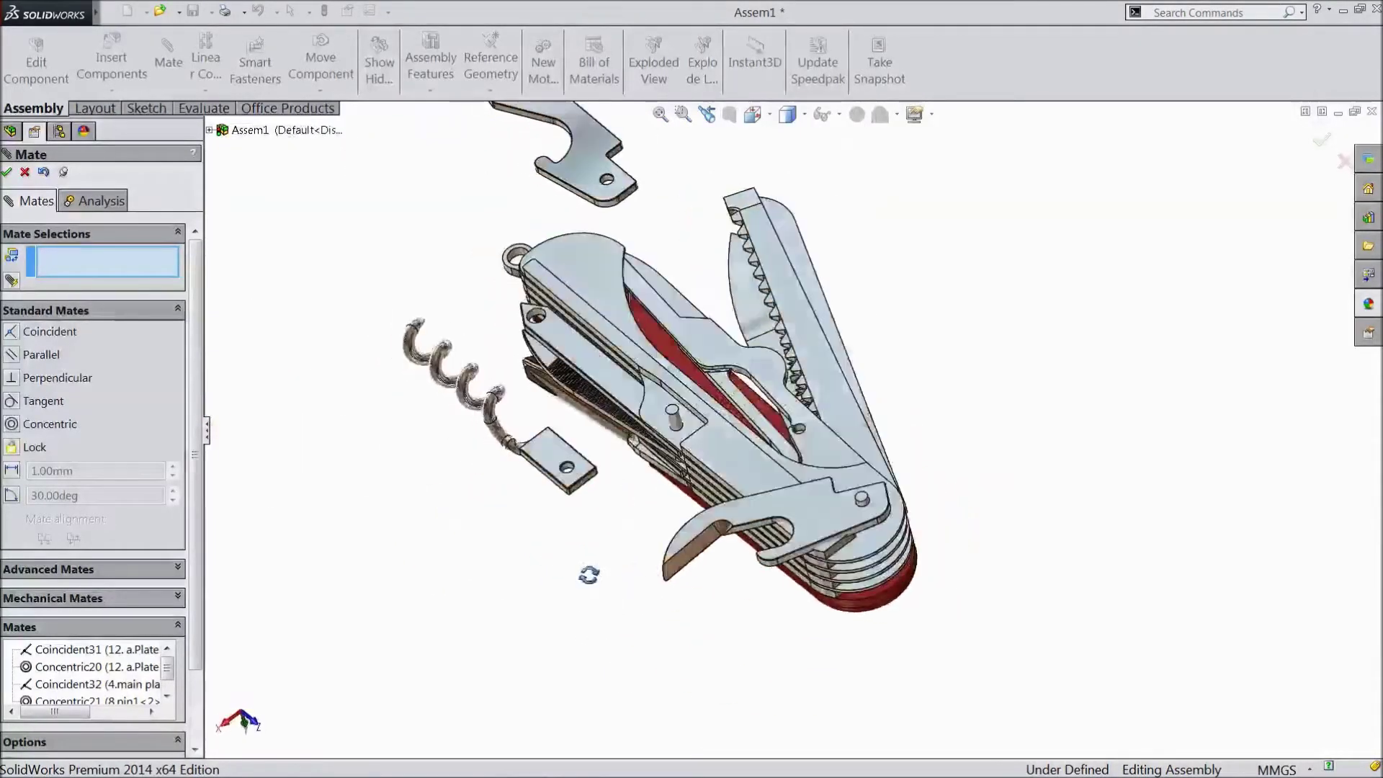
scroll(760, 549, "down", 2)
scroll(761, 553, "up", 2)
left_click_drag(809, 475, 897, 477)
left_click(986, 523)
middle_click_drag(1131, 559, 995, 385)
left_click(877, 389)
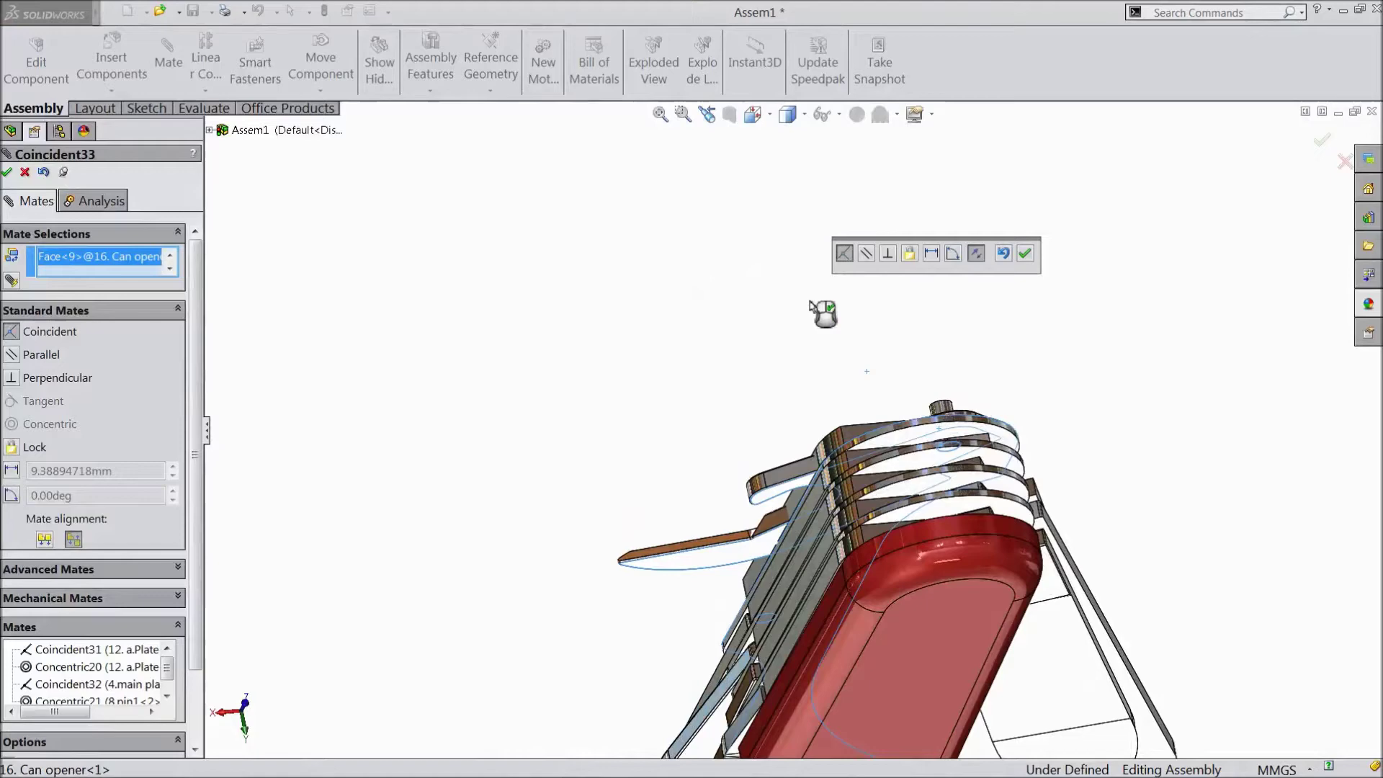
left_click(1025, 253)
Swing the can opener around its pin until it lies over the scissor arms.
middle_click_drag(1019, 252, 654, 513)
left_click_drag(599, 423, 735, 261)
scroll(764, 414, "up", 3)
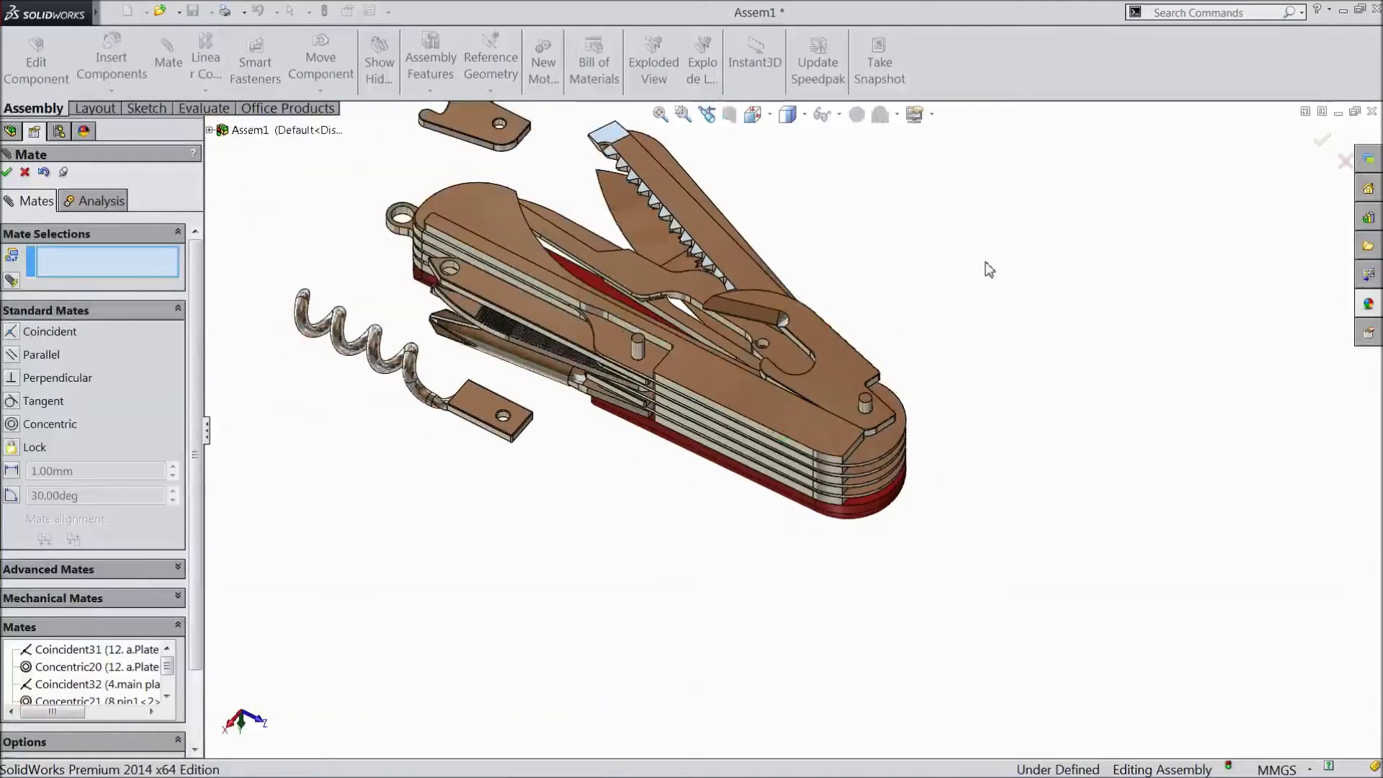
Mate the cork opener's hole concentric with the pin near the middle of the knife.
middle_click_drag(987, 268, 996, 330)
scroll(611, 301, "down", 1)
scroll(612, 308, "down", 1)
scroll(612, 308, "up", 3)
scroll(568, 310, "down", 2)
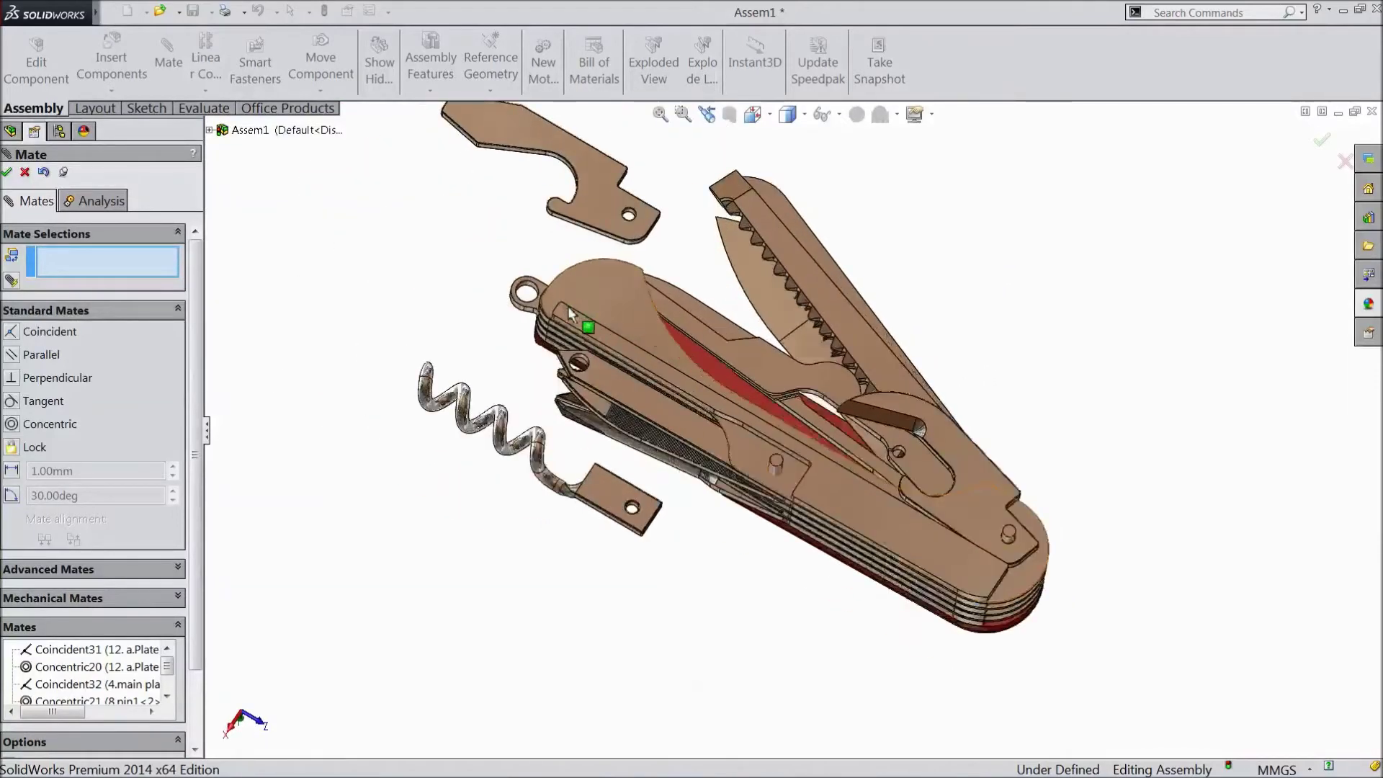
middle_click_drag(611, 624, 612, 584)
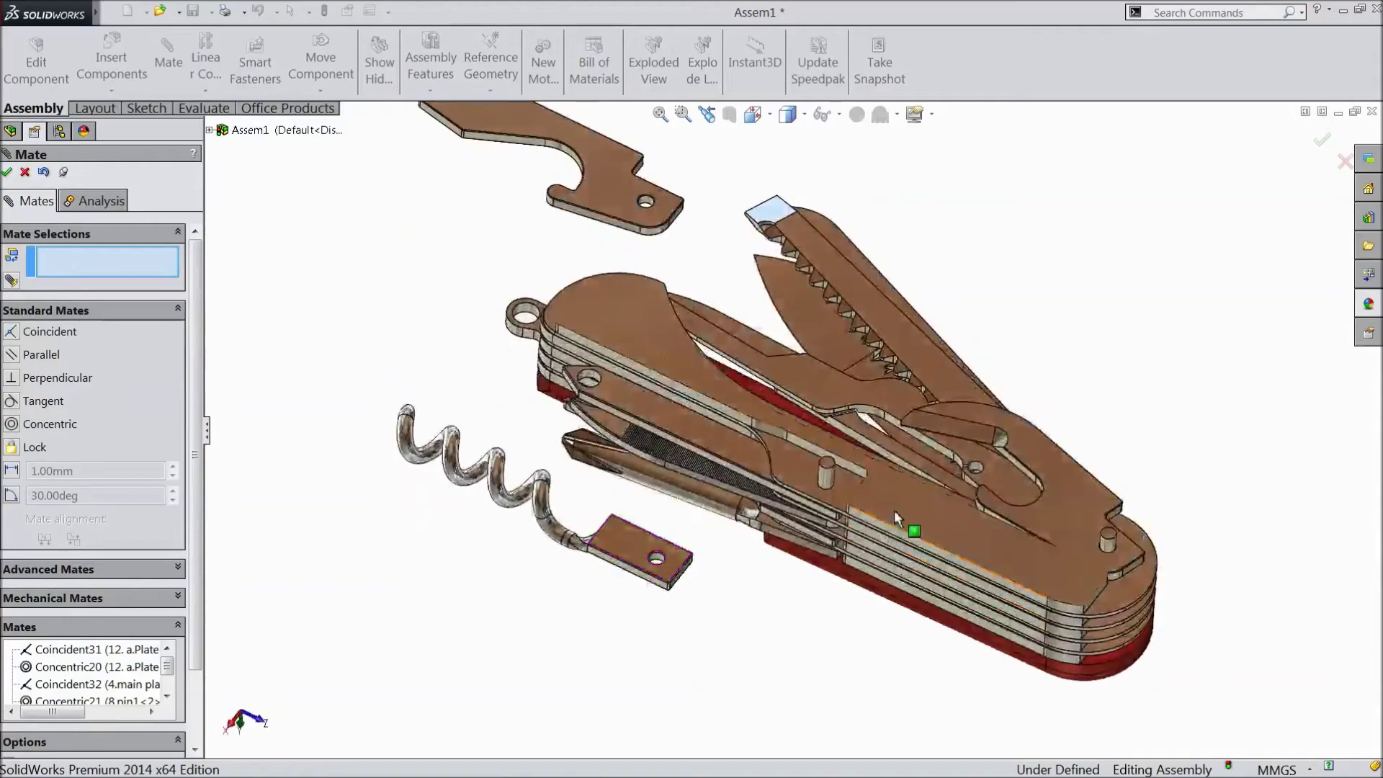
scroll(893, 510, "down", 4)
left_click(762, 435)
middle_click_drag(733, 510, 616, 602)
left_click(471, 585)
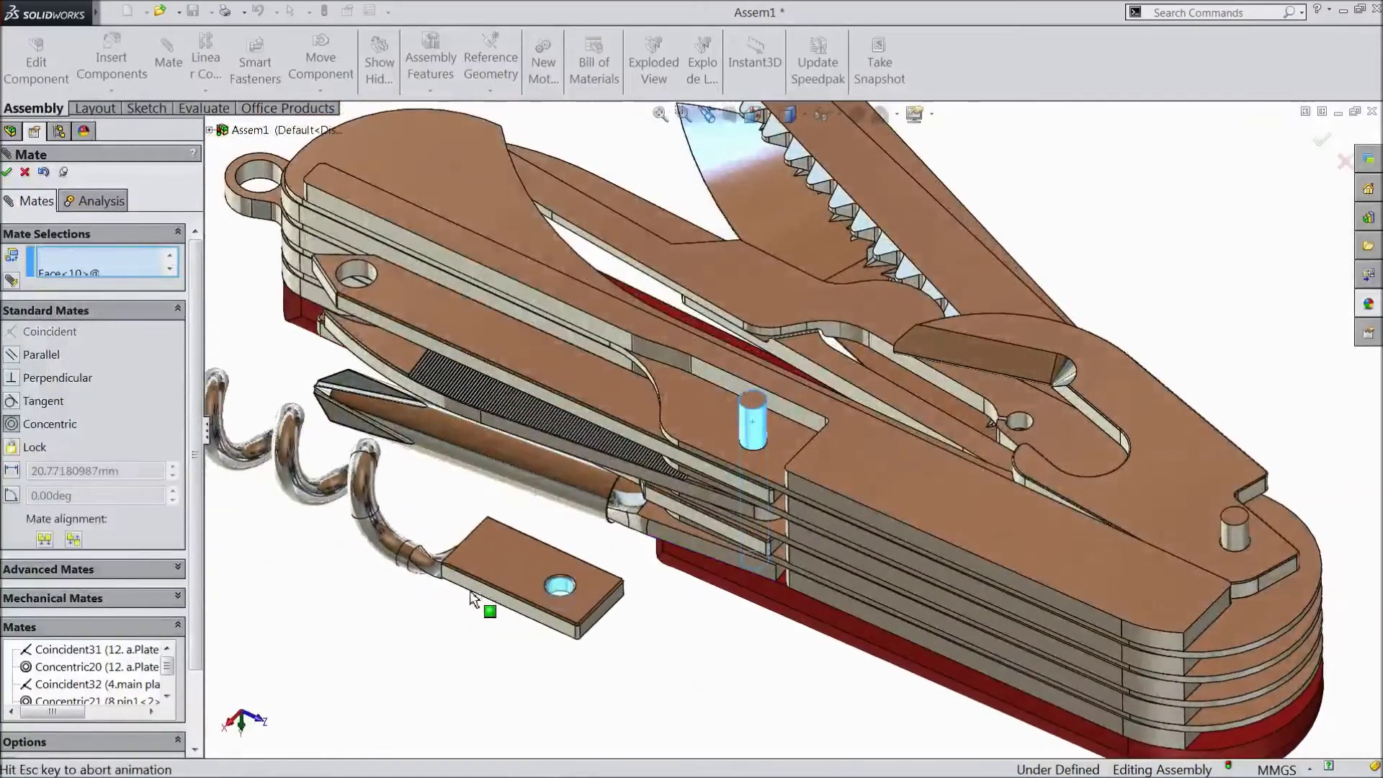
left_click(626, 596)
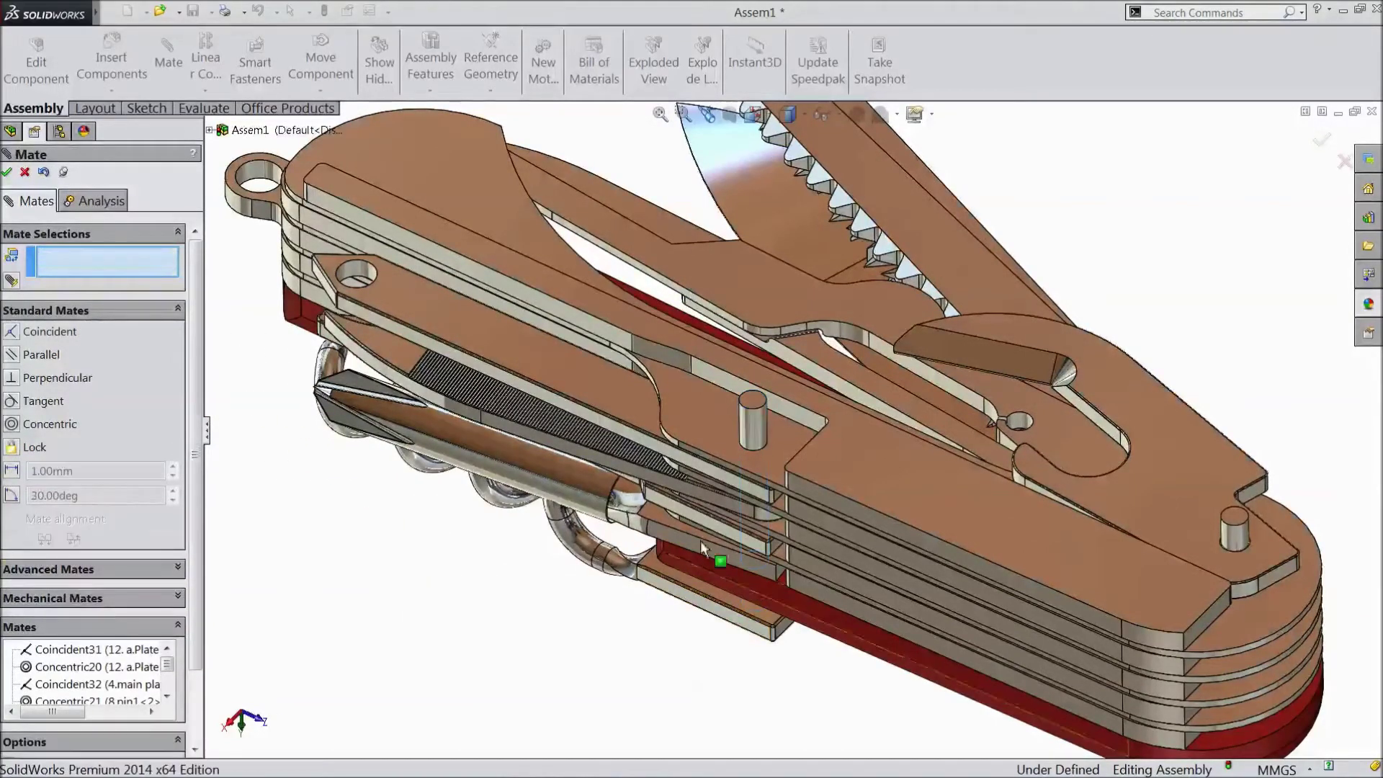
Mate the underside of the cork opener's flat tab coincident with the uppermost main plate's outer face and finish mating.
left_click(720, 436)
middle_click_drag(720, 436, 677, 626)
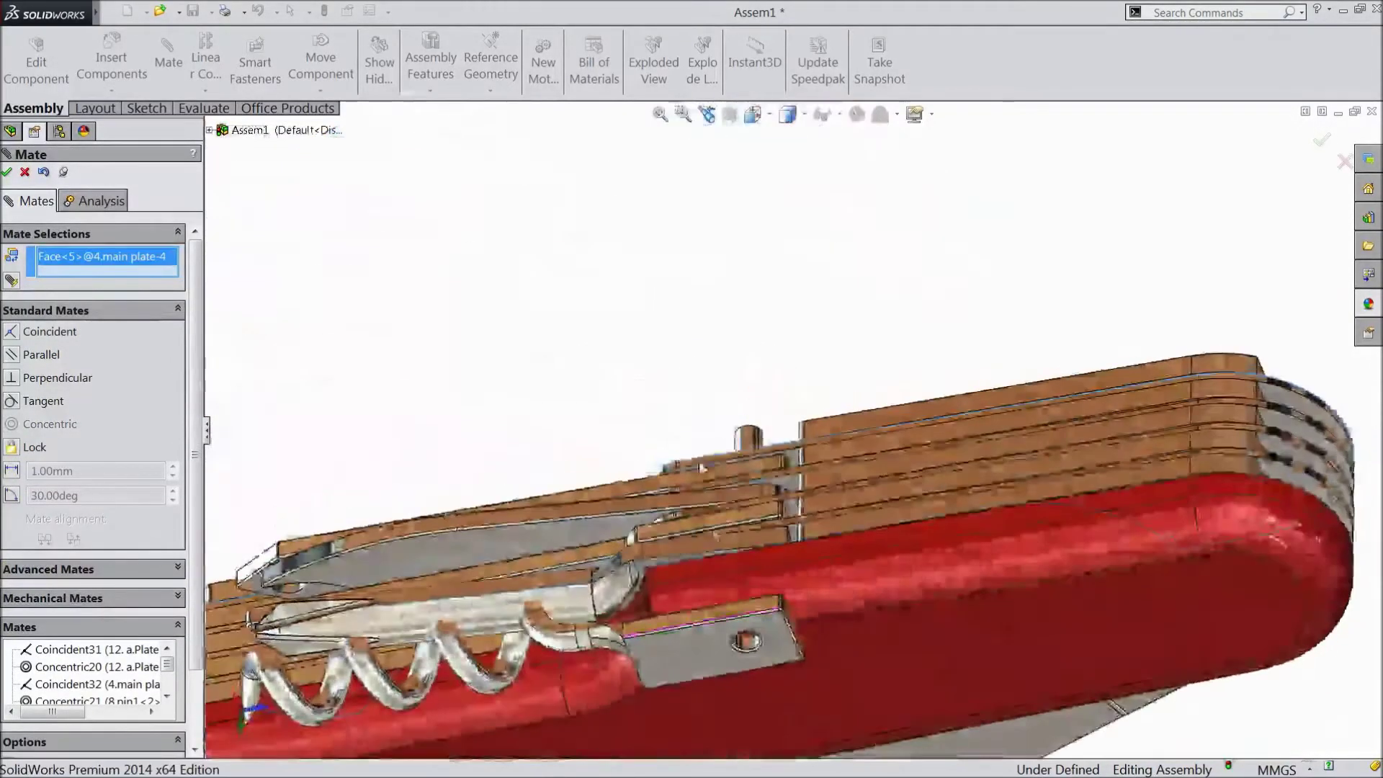
left_click(685, 648)
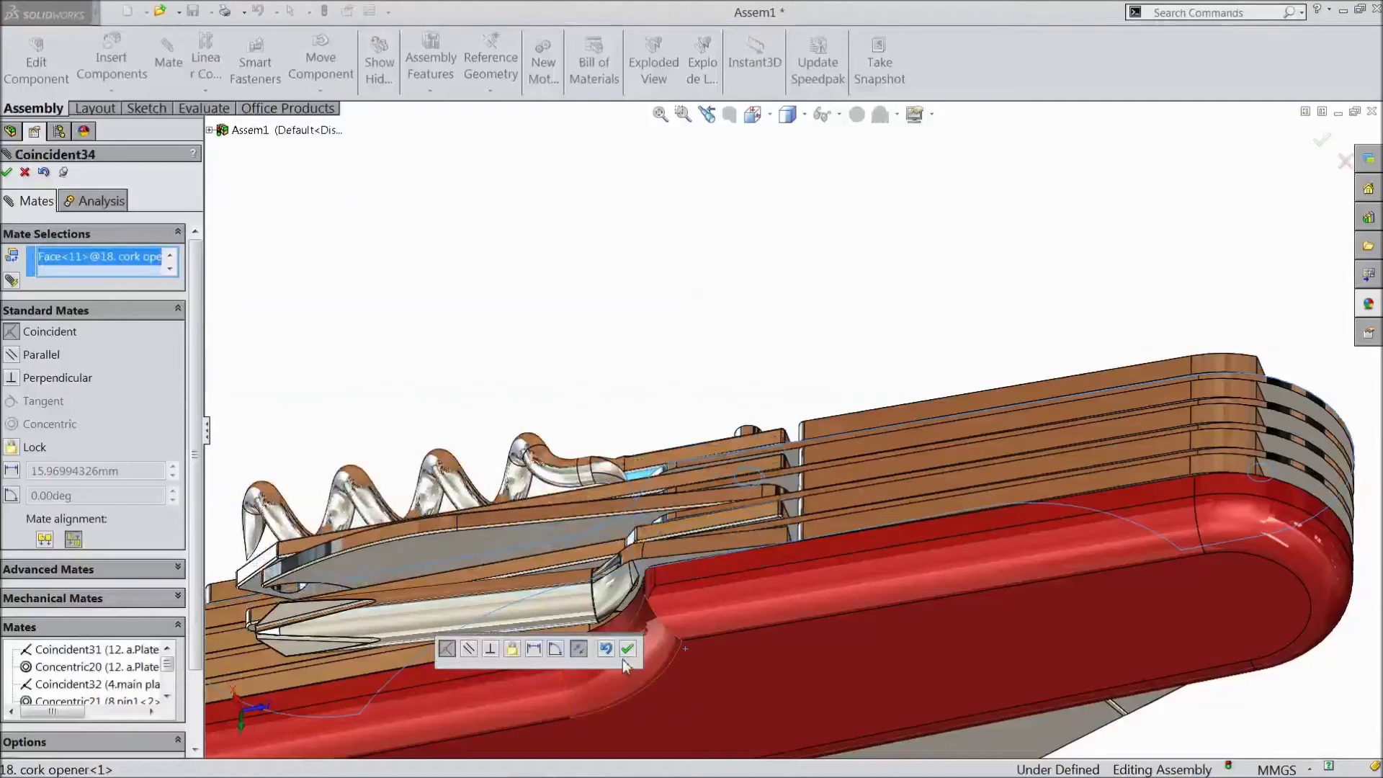
left_click(627, 649)
middle_click_drag(654, 355, 627, 749)
scroll(607, 667, "up", 2)
middle_click_drag(611, 648, 544, 639)
left_click(7, 173)
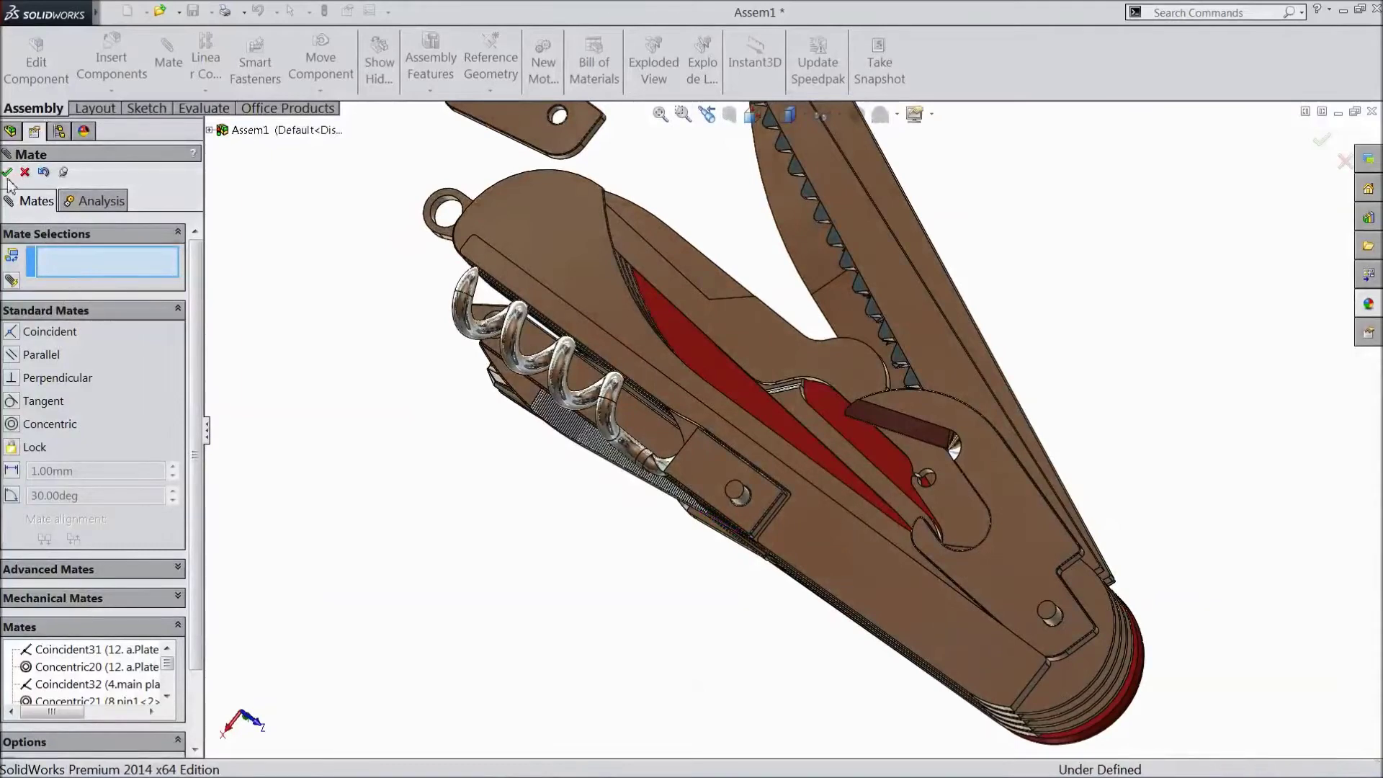
Open the cork opener for in-context part editing and expand its features in the tree.
left_click(708, 471)
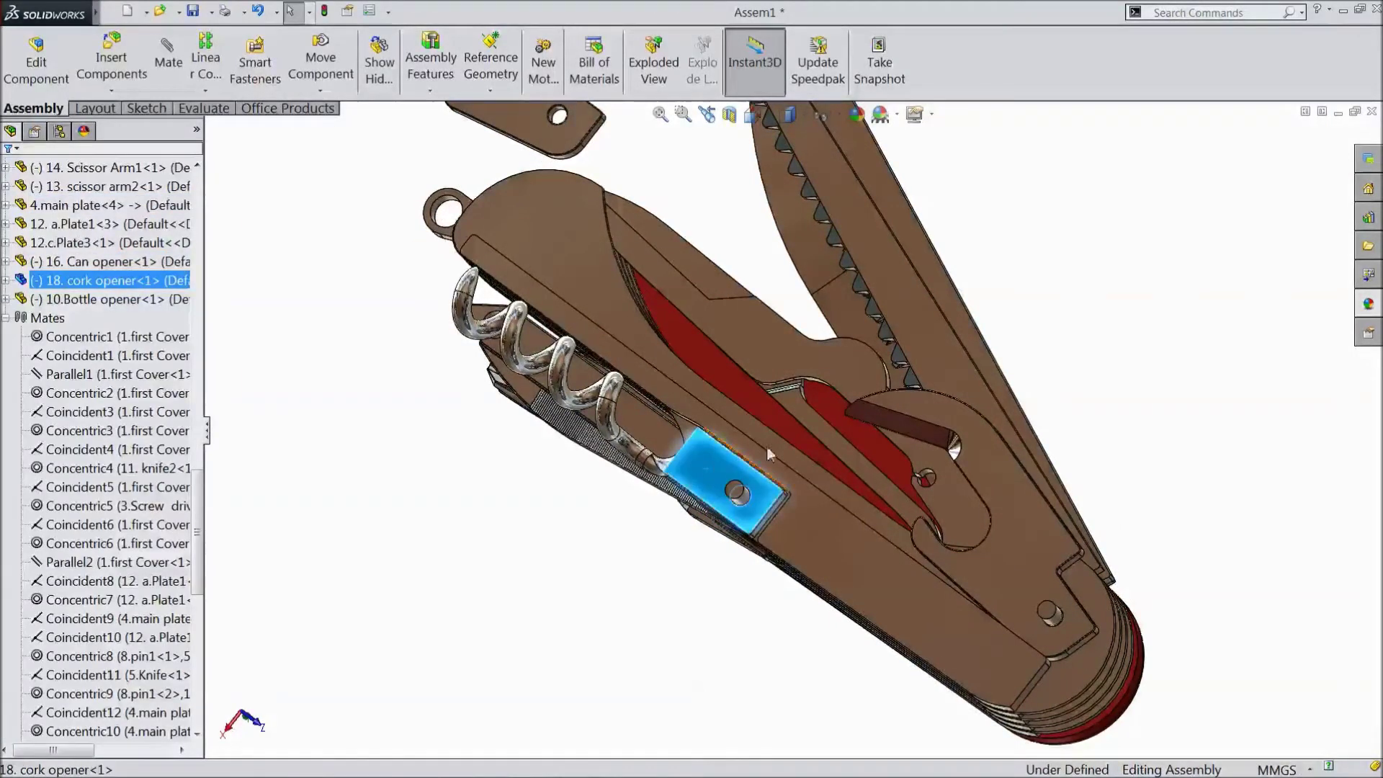
left_click(767, 395)
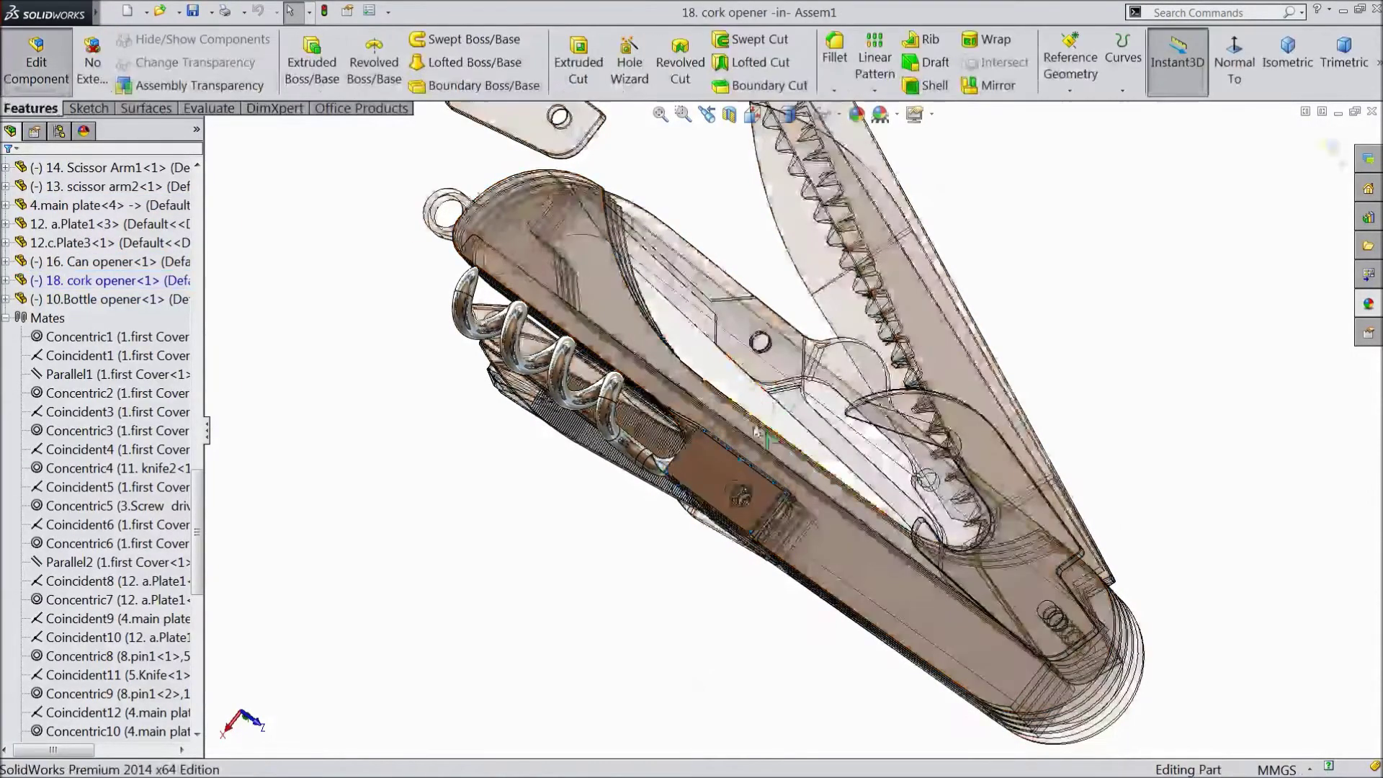
scroll(148, 442, "up", 4)
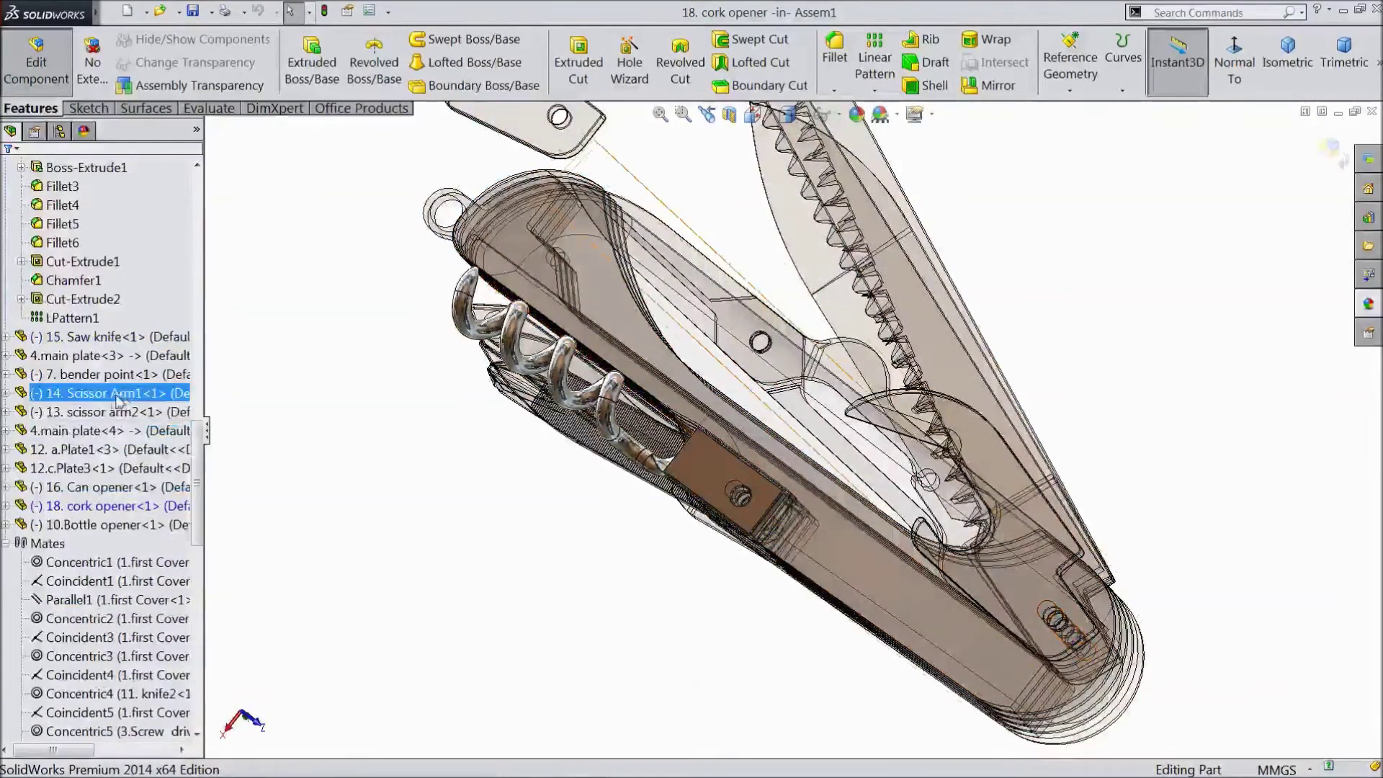
left_click(6, 505)
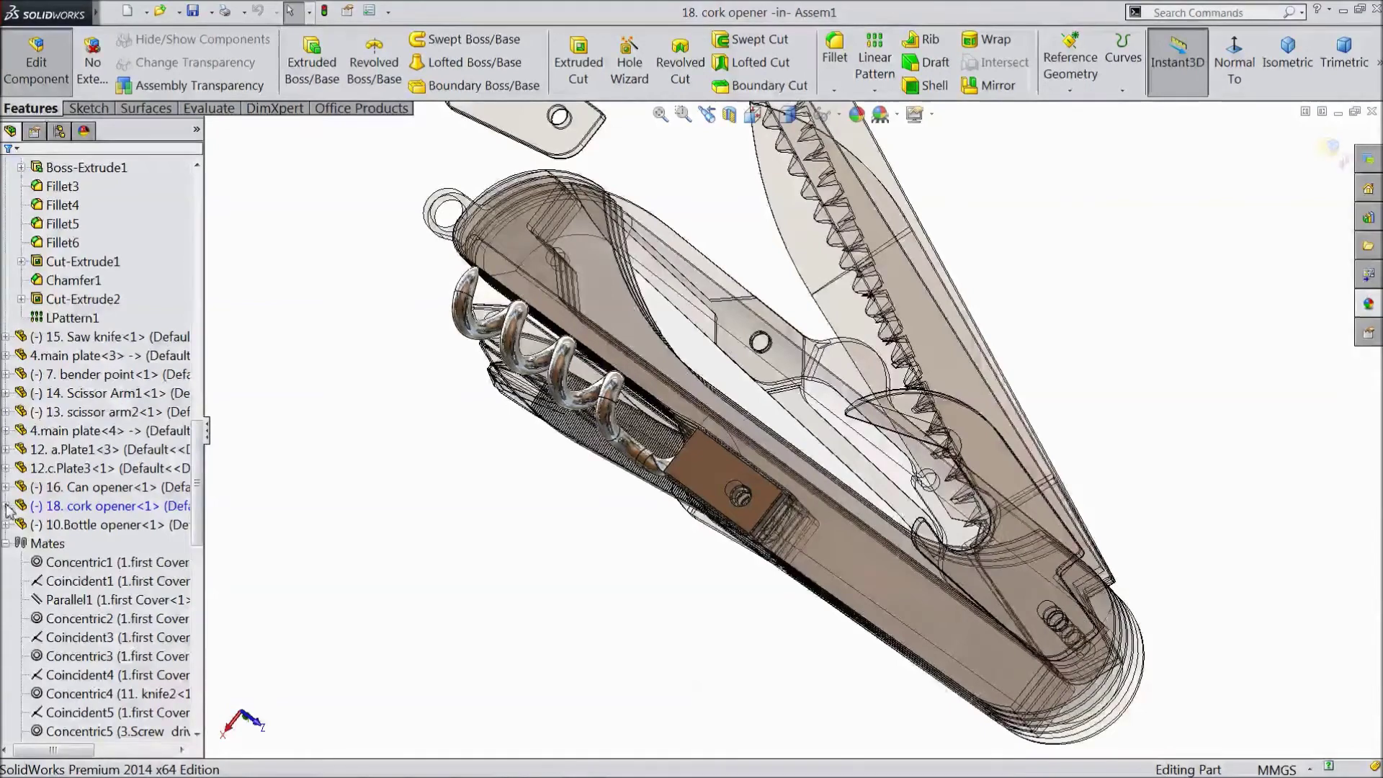
left_click(75, 583)
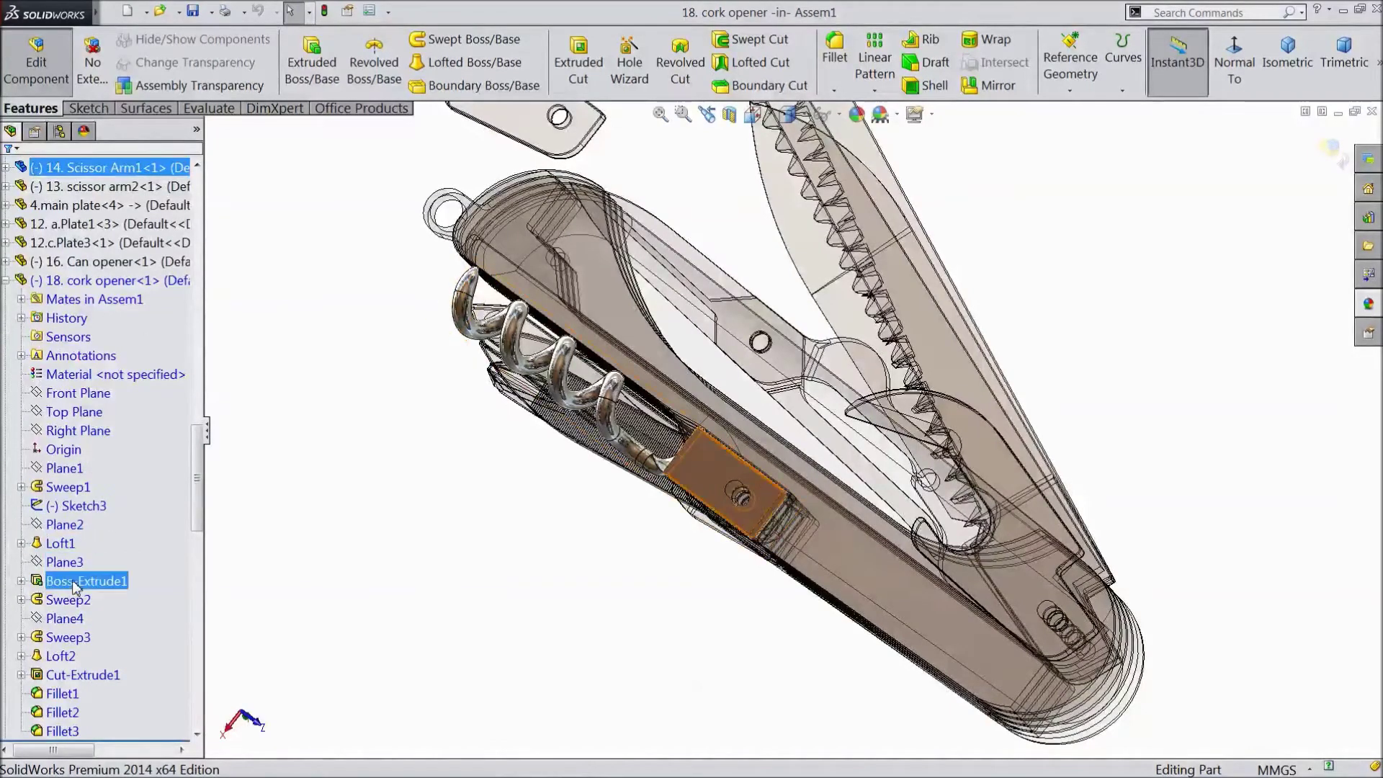
key("Escape")
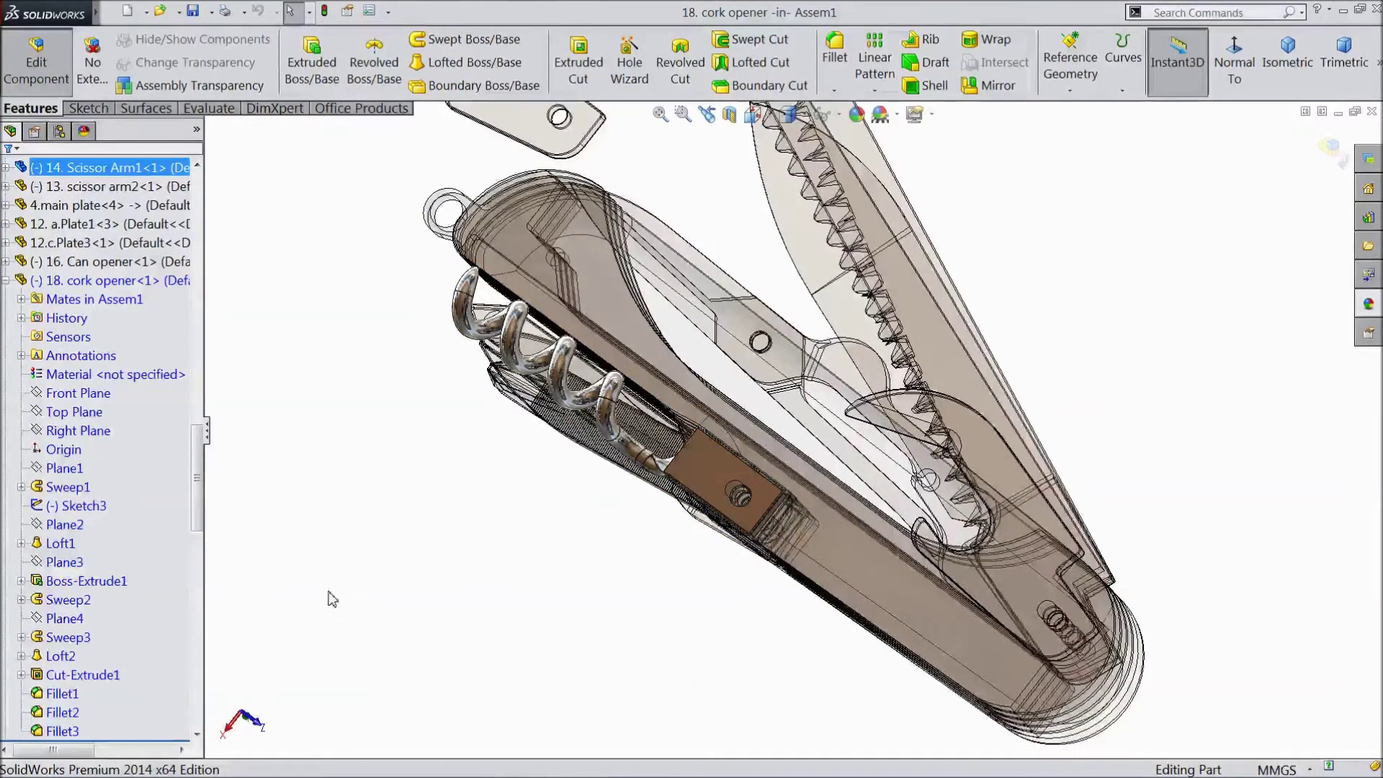
Open the 0.25 mm end fillet of the cork opener's flat tab for editing and remove its first edge from the selection.
mouse_move(331, 598)
middle_mouse_down()
mouse_move(296, 574)
mouse_move(324, 603)
middle_mouse_up()
scroll(741, 555, "down", 6)
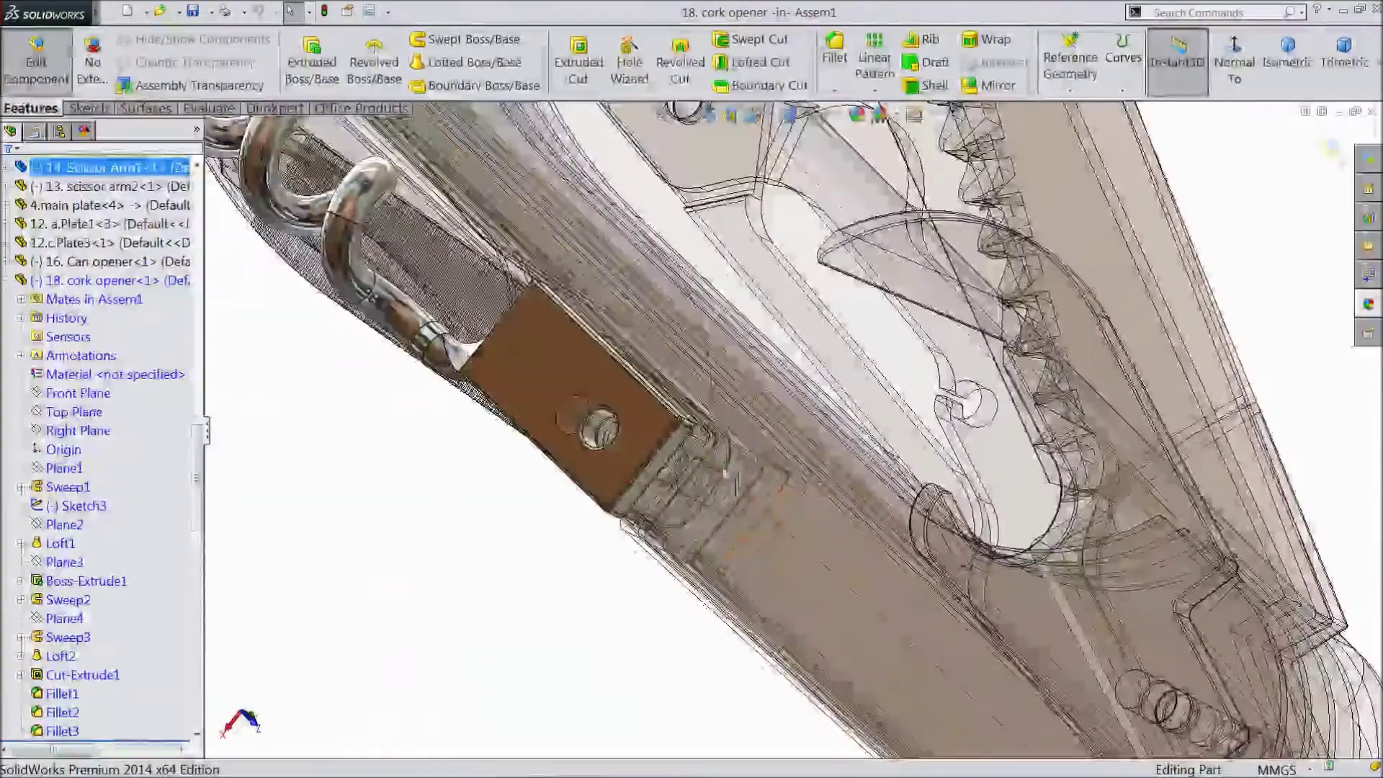
left_click(669, 447)
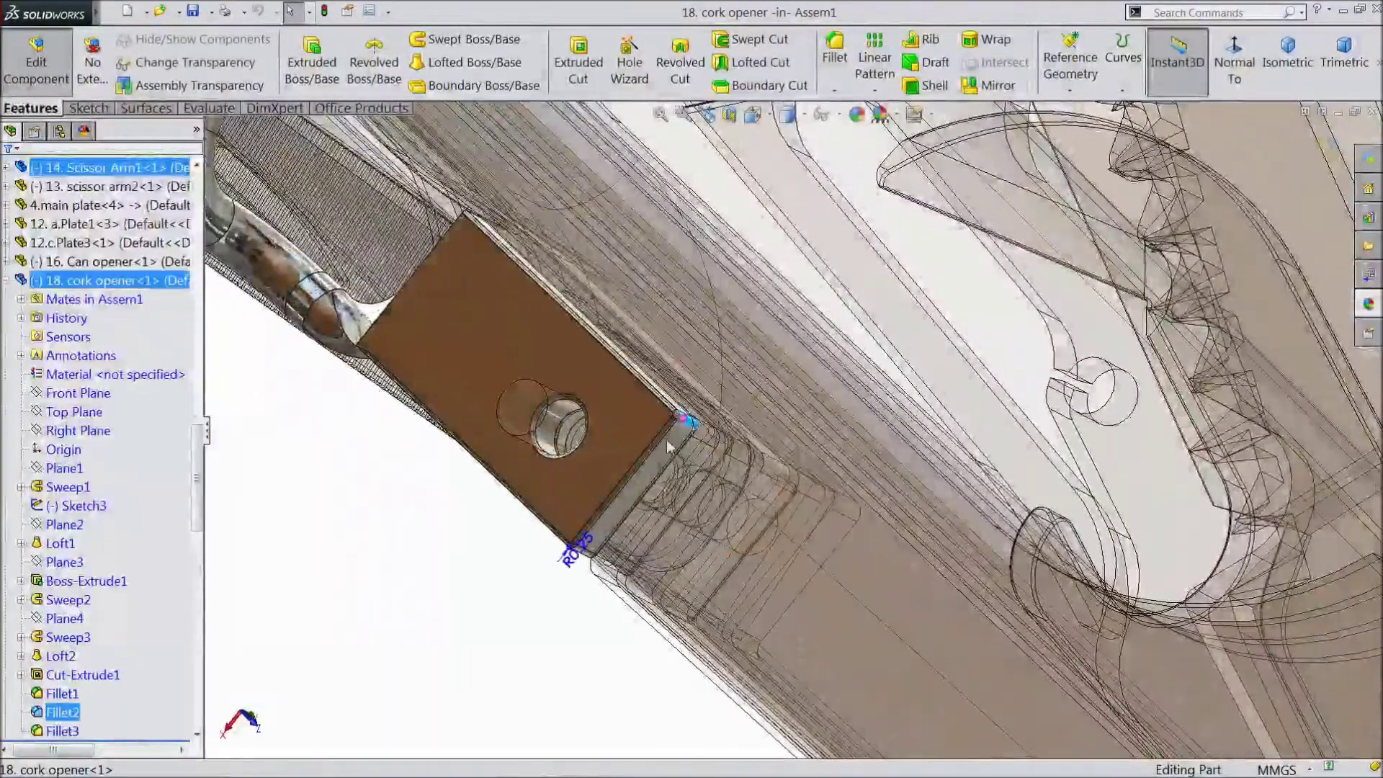
left_click(69, 715)
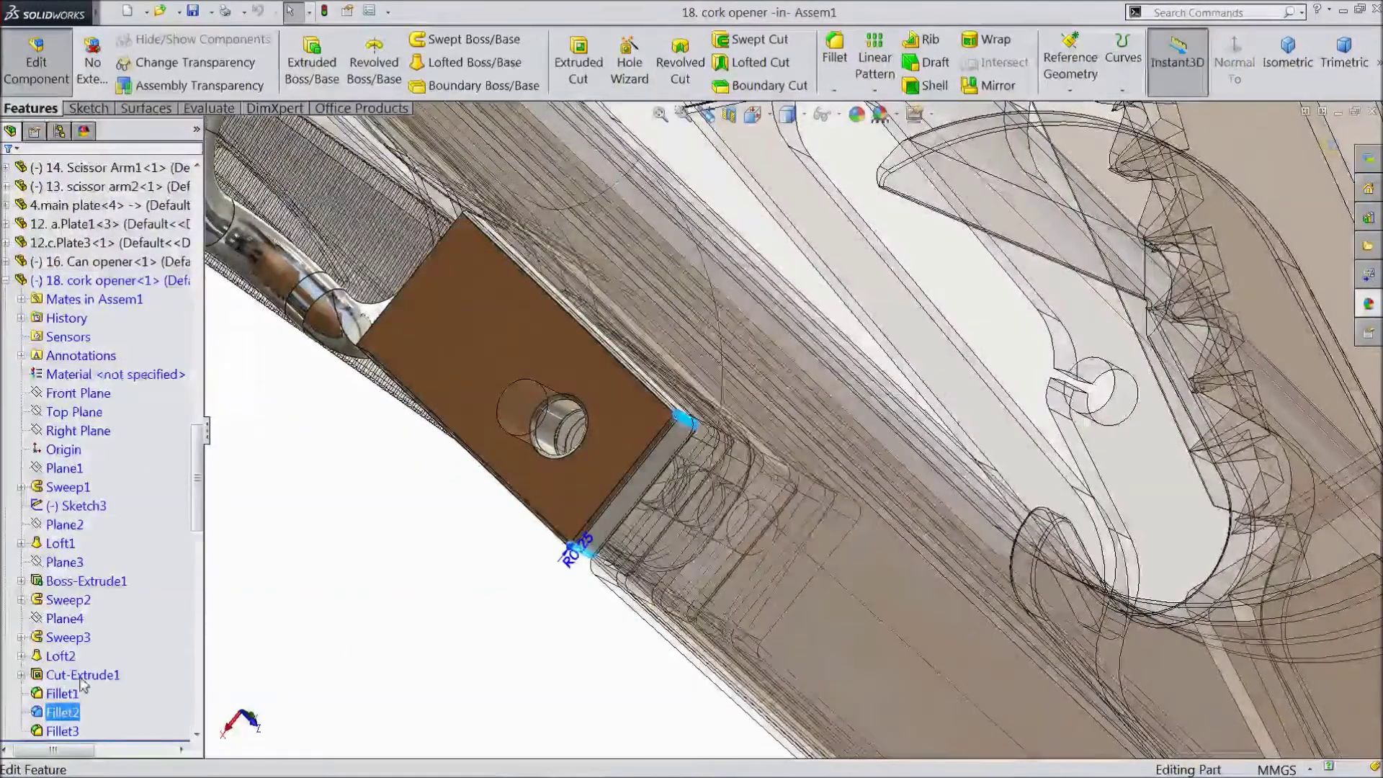
left_click(83, 684)
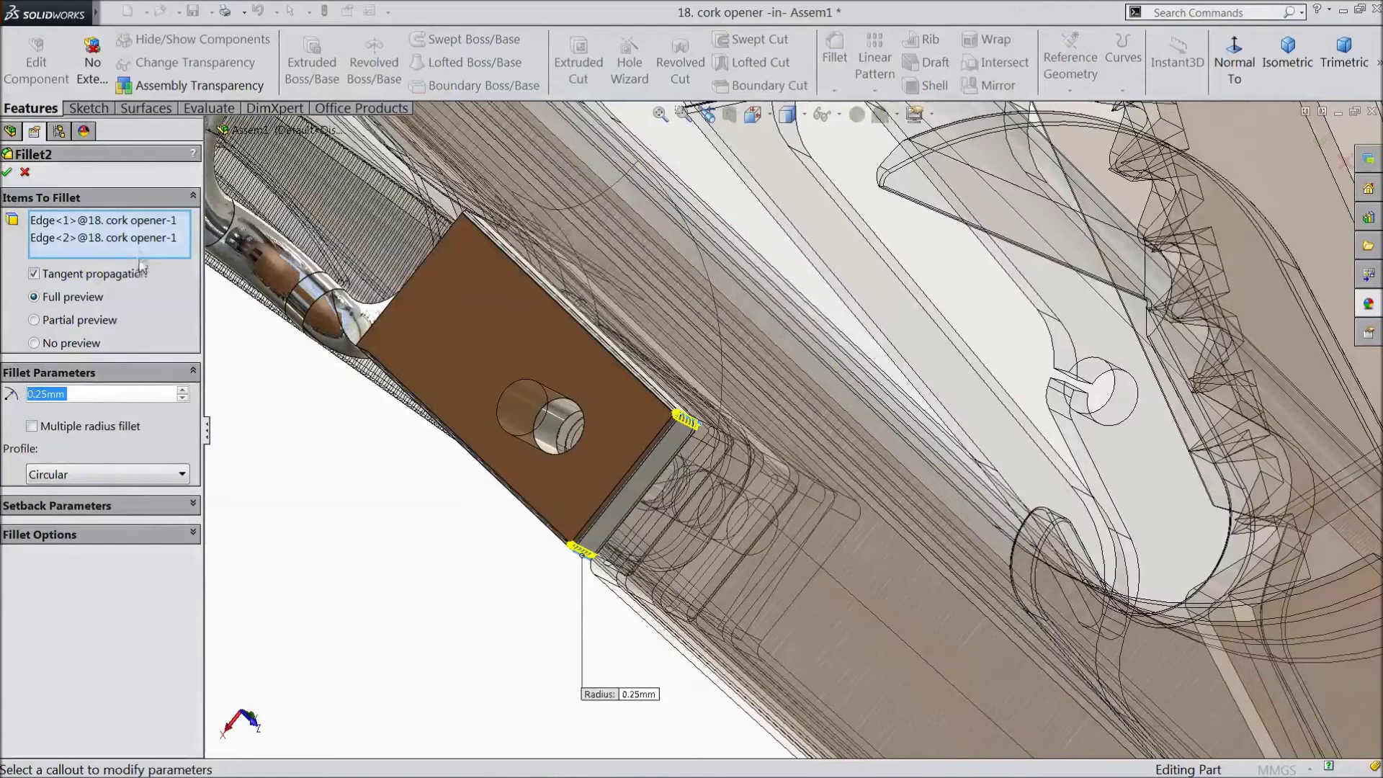
left_click(122, 240)
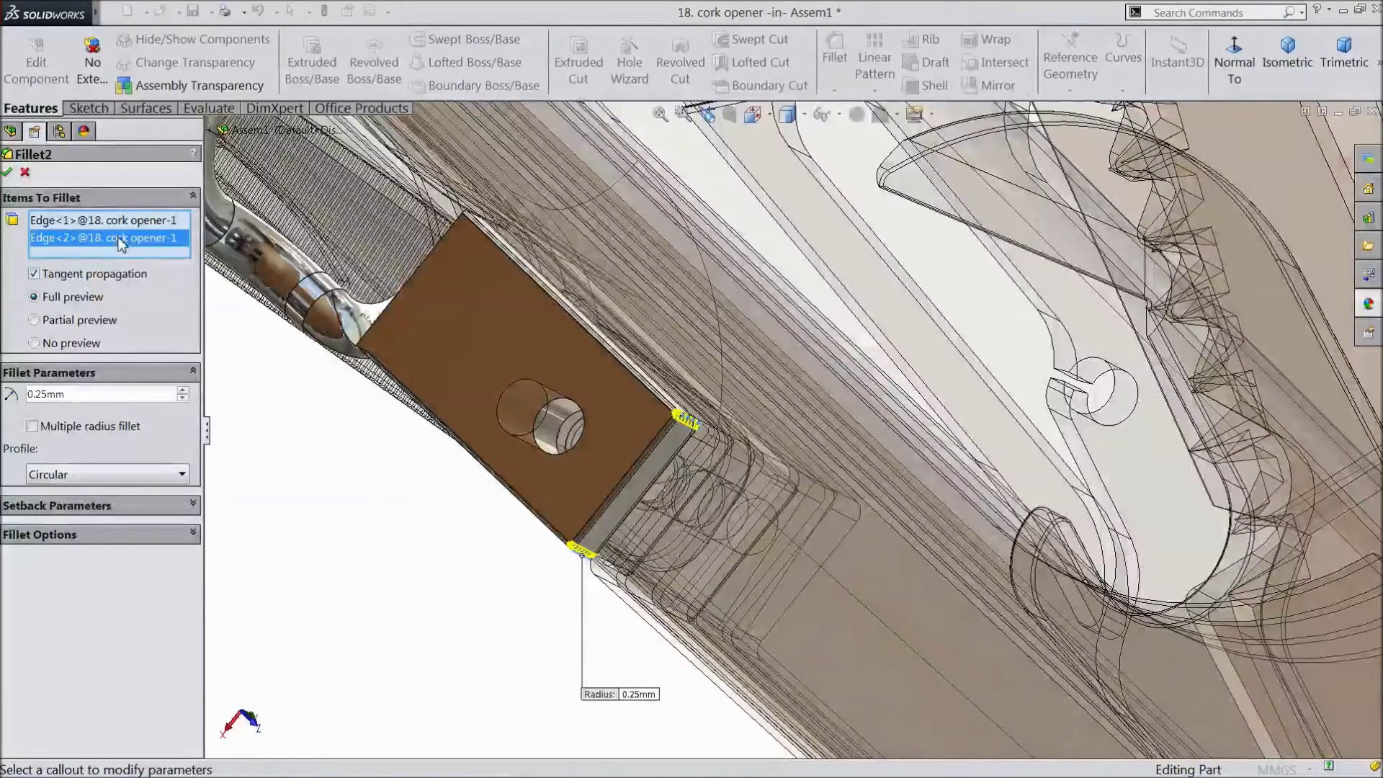
left_click(118, 227)
right_click(117, 224)
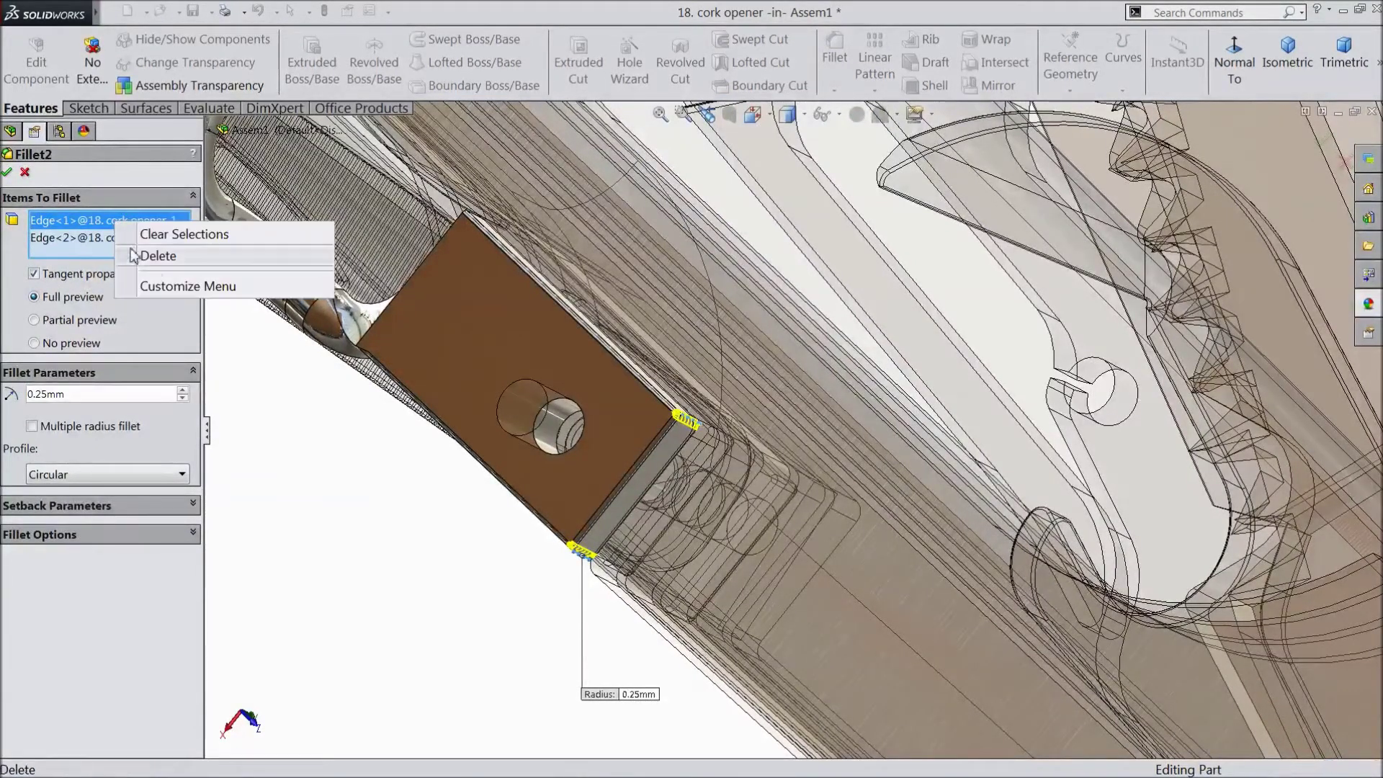
left_click(153, 256)
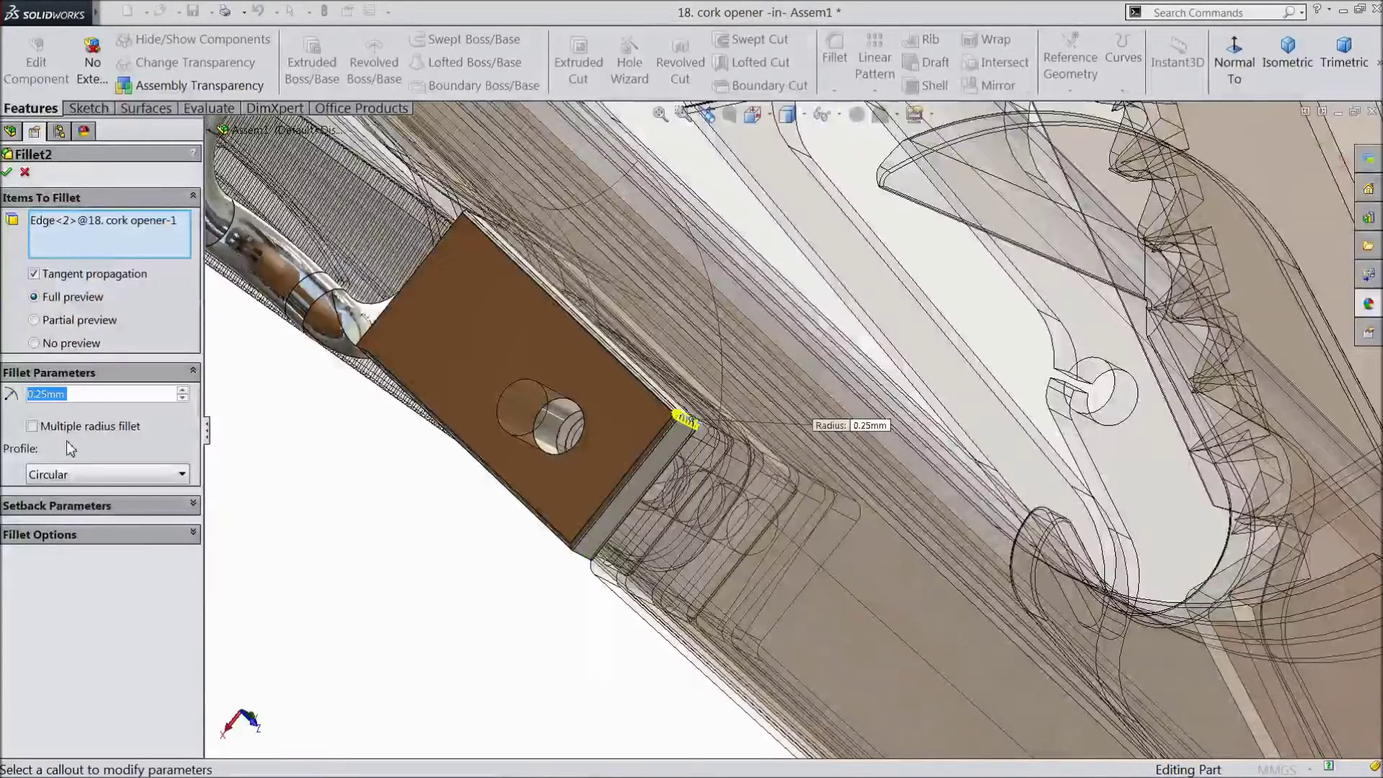
Set the radius of the remaining edge's fillet to 3 mm and accept the feature.
type("3")
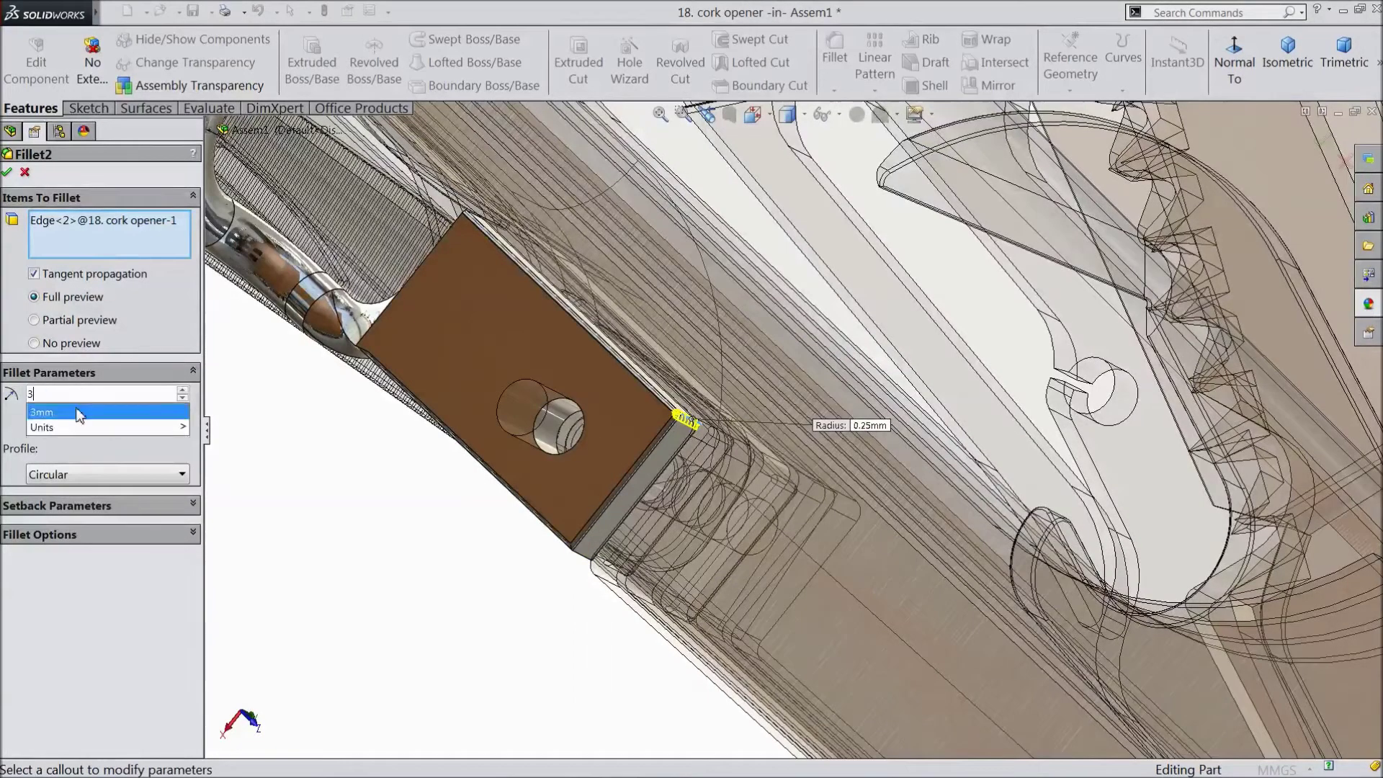
key("Return")
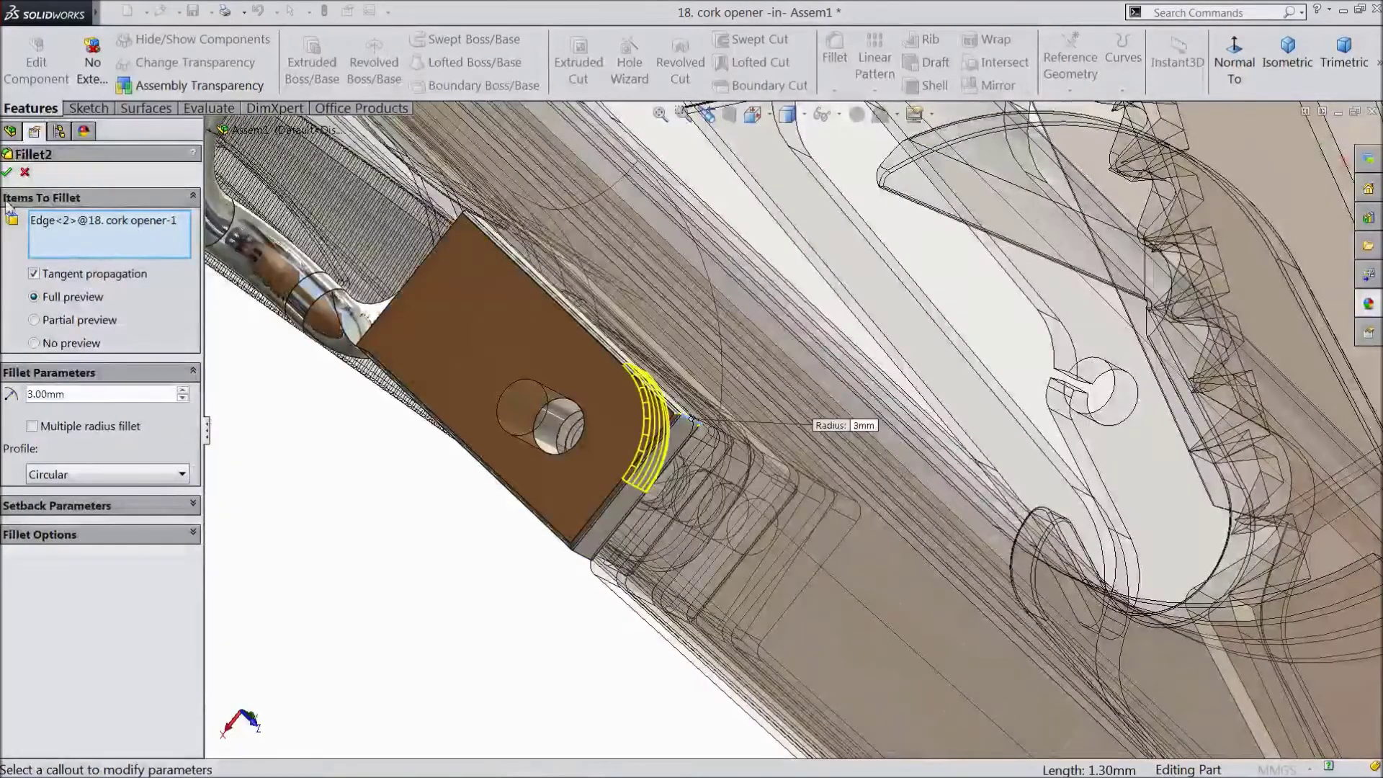
left_click(6, 173)
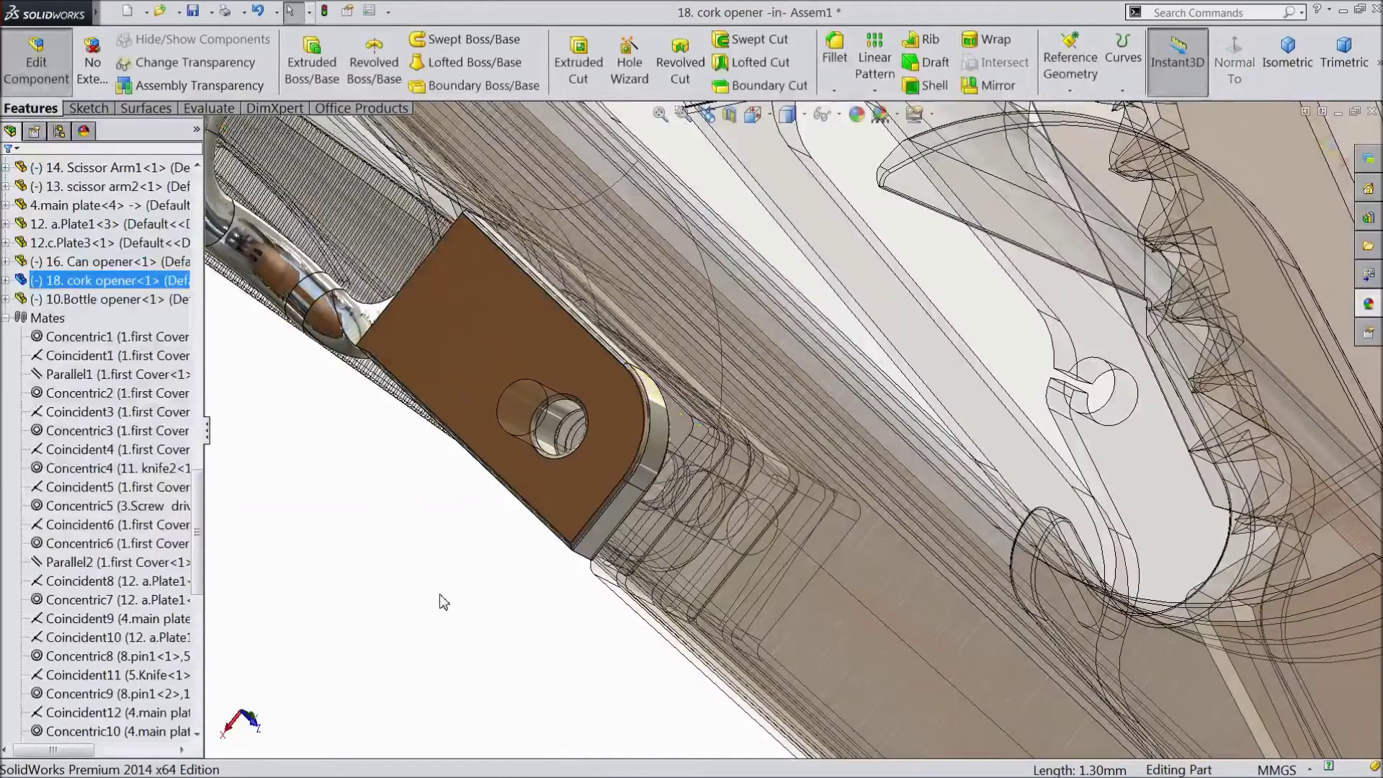
Return from in-context part editing to the assembly and swing the cork opener slightly outward around its pin.
scroll(440, 595, "up", 3)
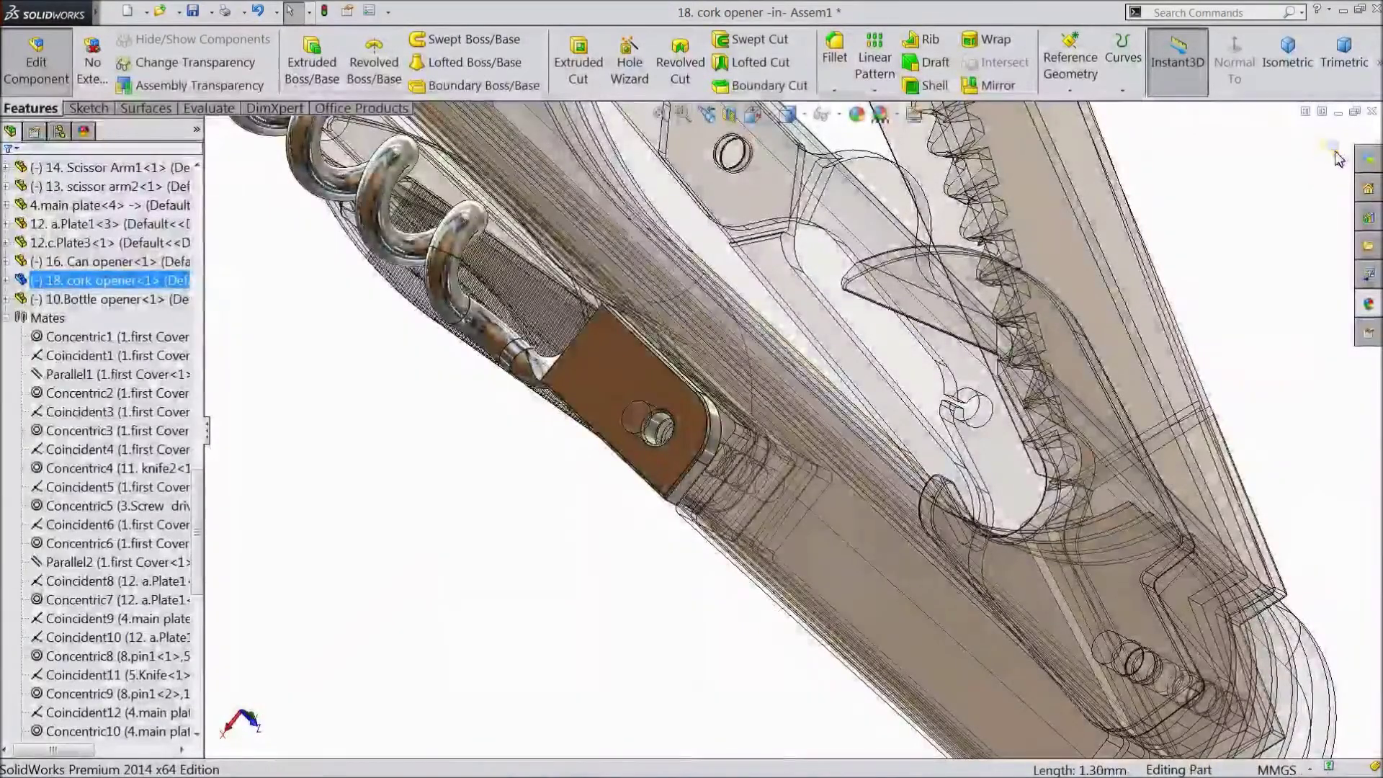
left_click(1333, 155)
scroll(720, 511, "up", 1)
left_click(572, 599)
middle_click_drag(572, 599, 476, 665)
scroll(584, 654, "up", 2)
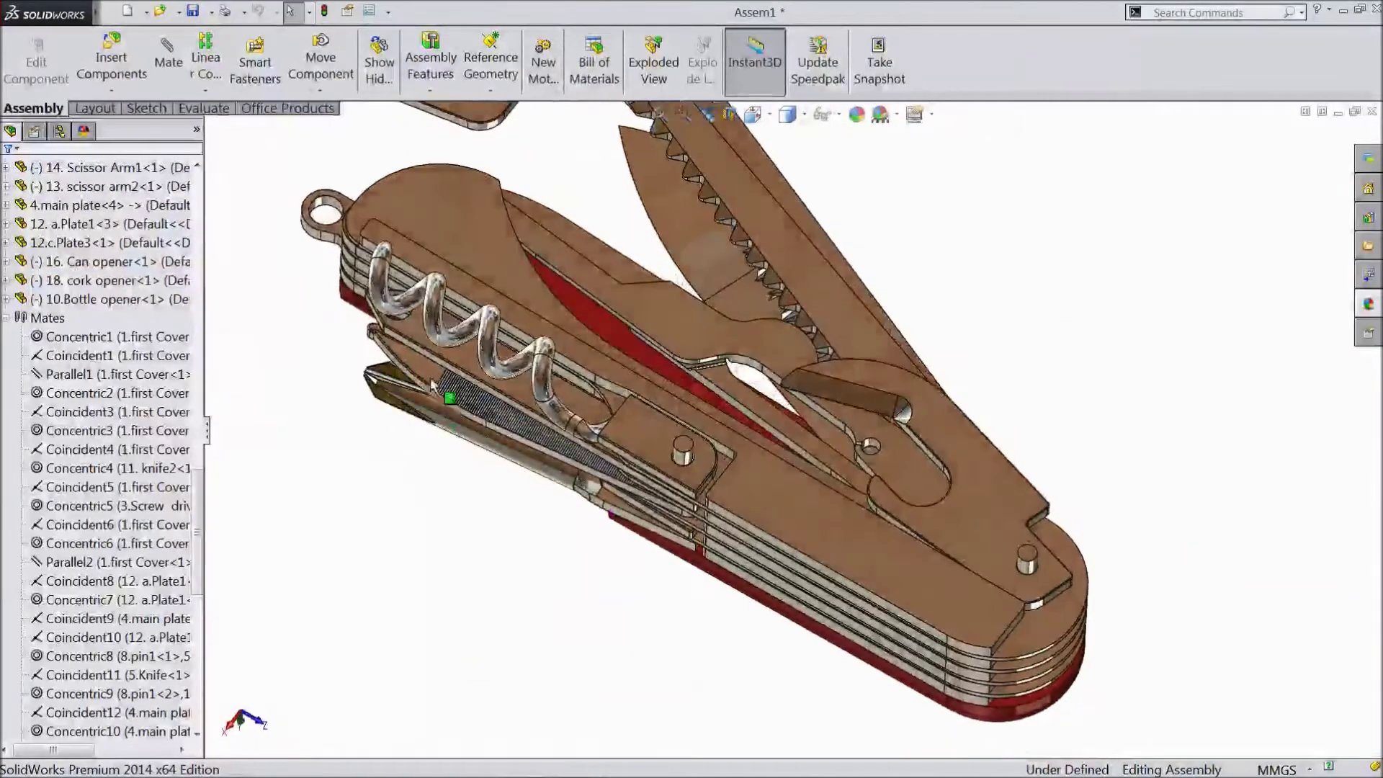
left_click_drag(381, 307, 481, 573)
left_click(483, 575)
mouse_move(531, 608)
middle_mouse_down()
mouse_move(504, 590)
mouse_move(515, 614)
mouse_move(533, 609)
middle_mouse_up()
scroll(619, 581, "up", 4)
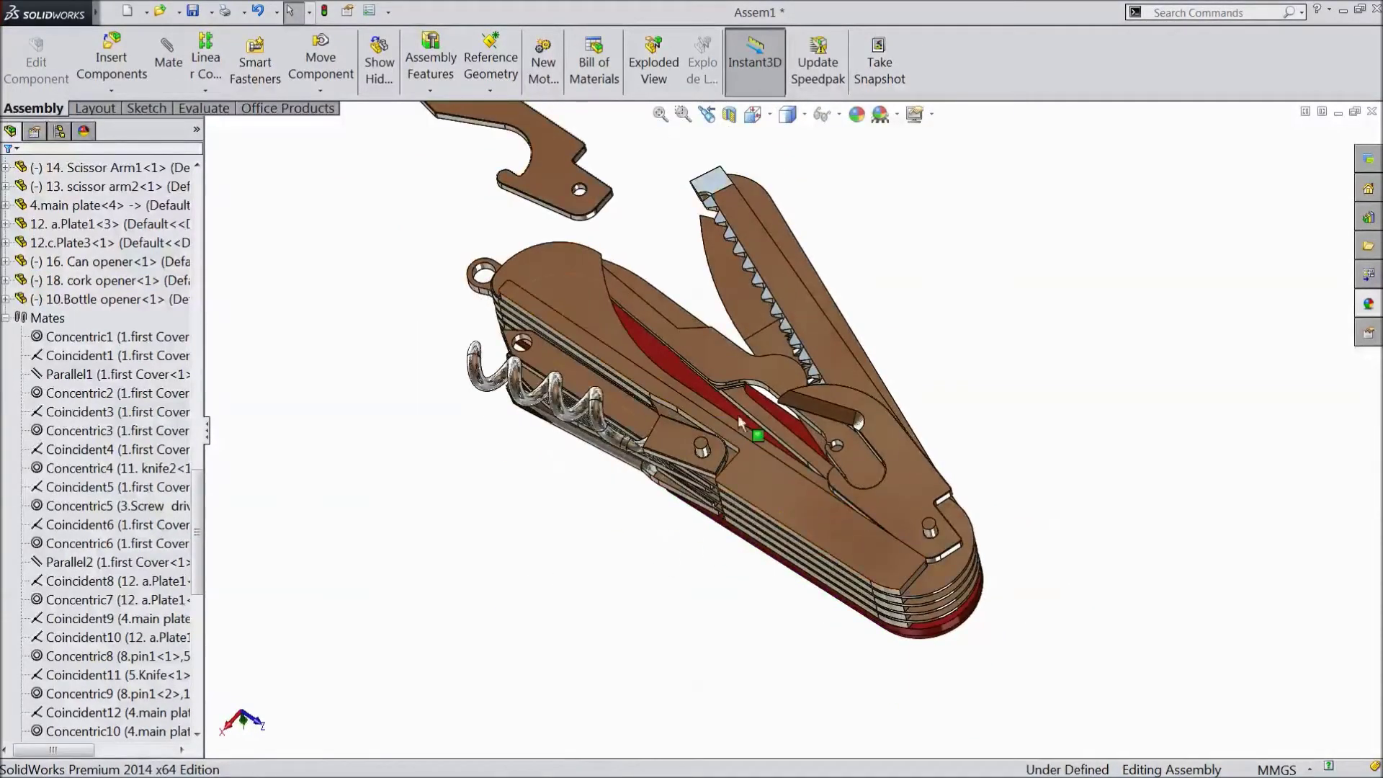
Insert another 8. pin2 component and place it in free space beside the corkscrew.
left_click(136, 75)
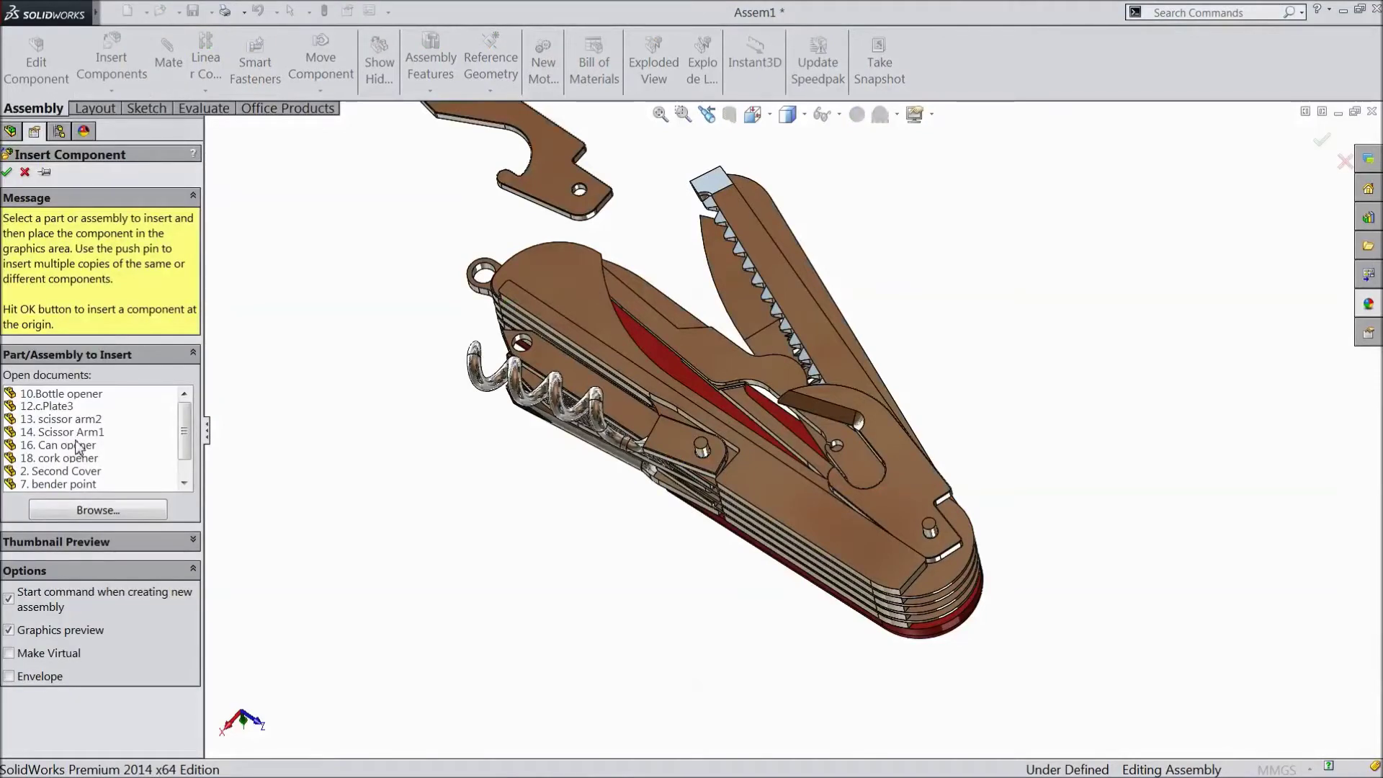
scroll(186, 461, "down", 1)
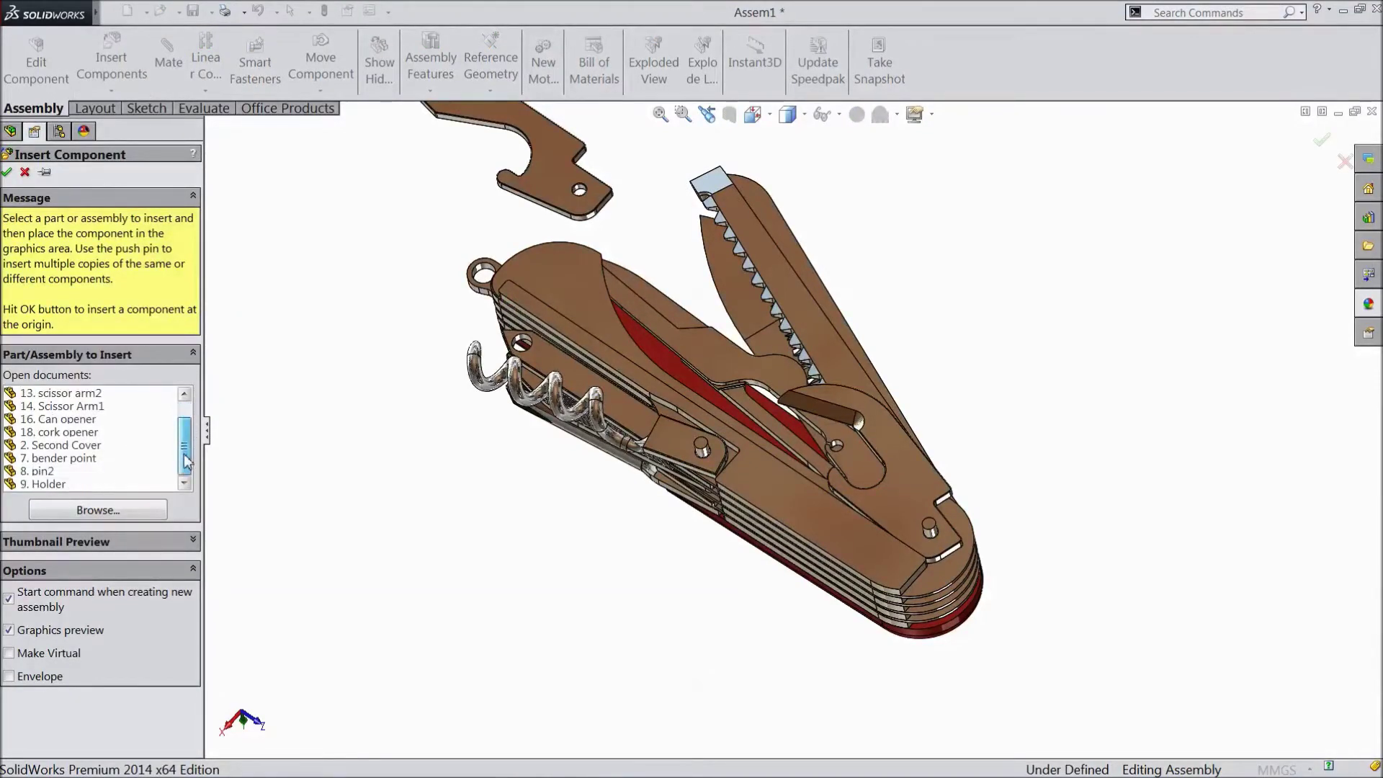
left_click(44, 472)
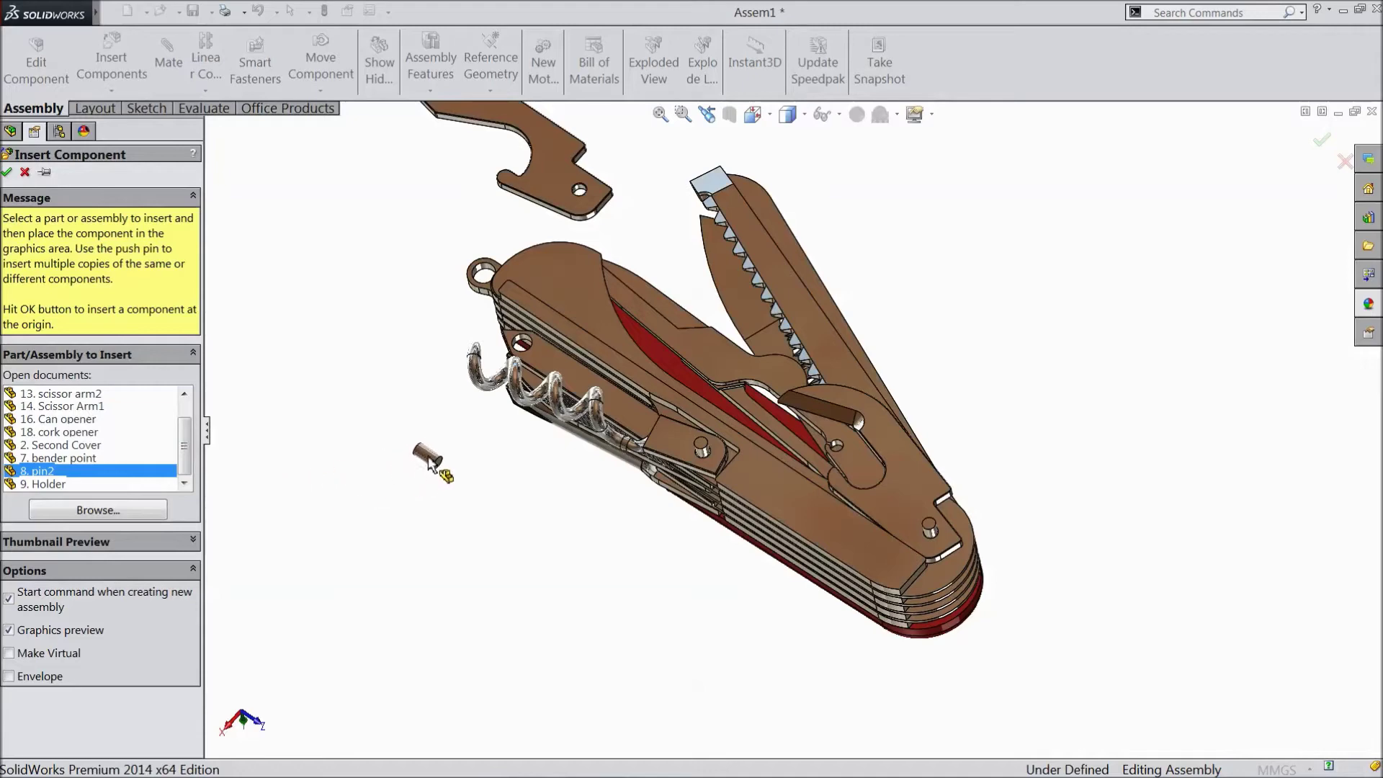
left_click(443, 481)
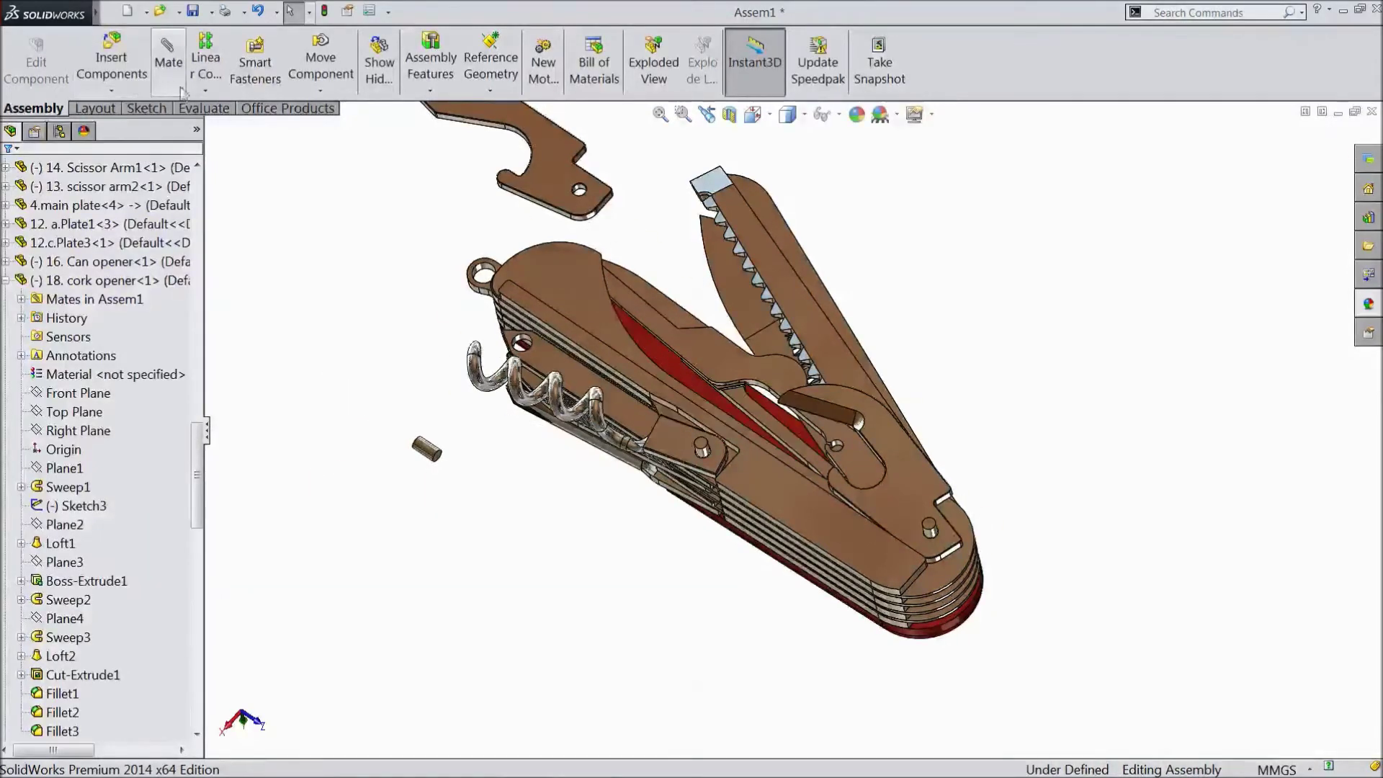
Mate one end face of the new pin coincident with the uppermost main plate's outer face.
scroll(487, 504, "down", 3)
scroll(575, 455, "up", 3)
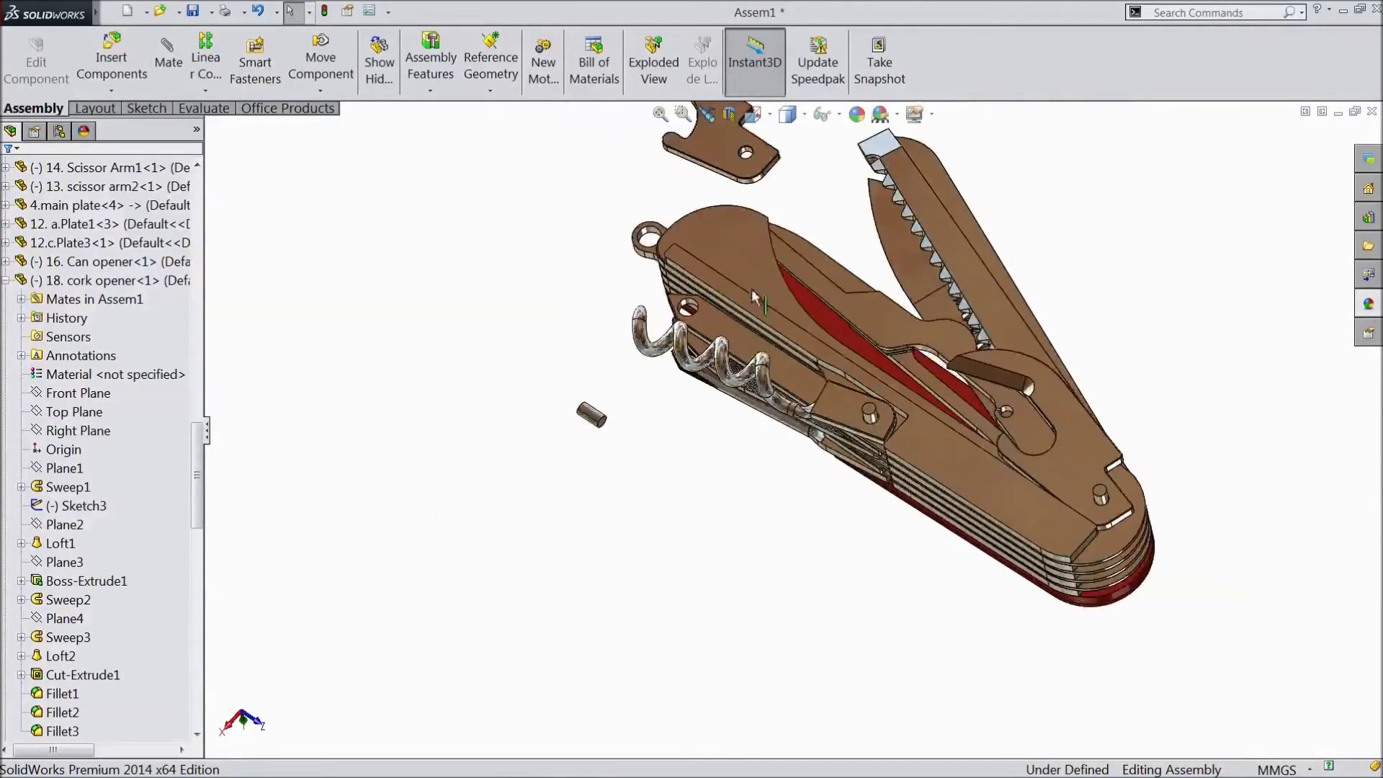
scroll(737, 250, "down", 3)
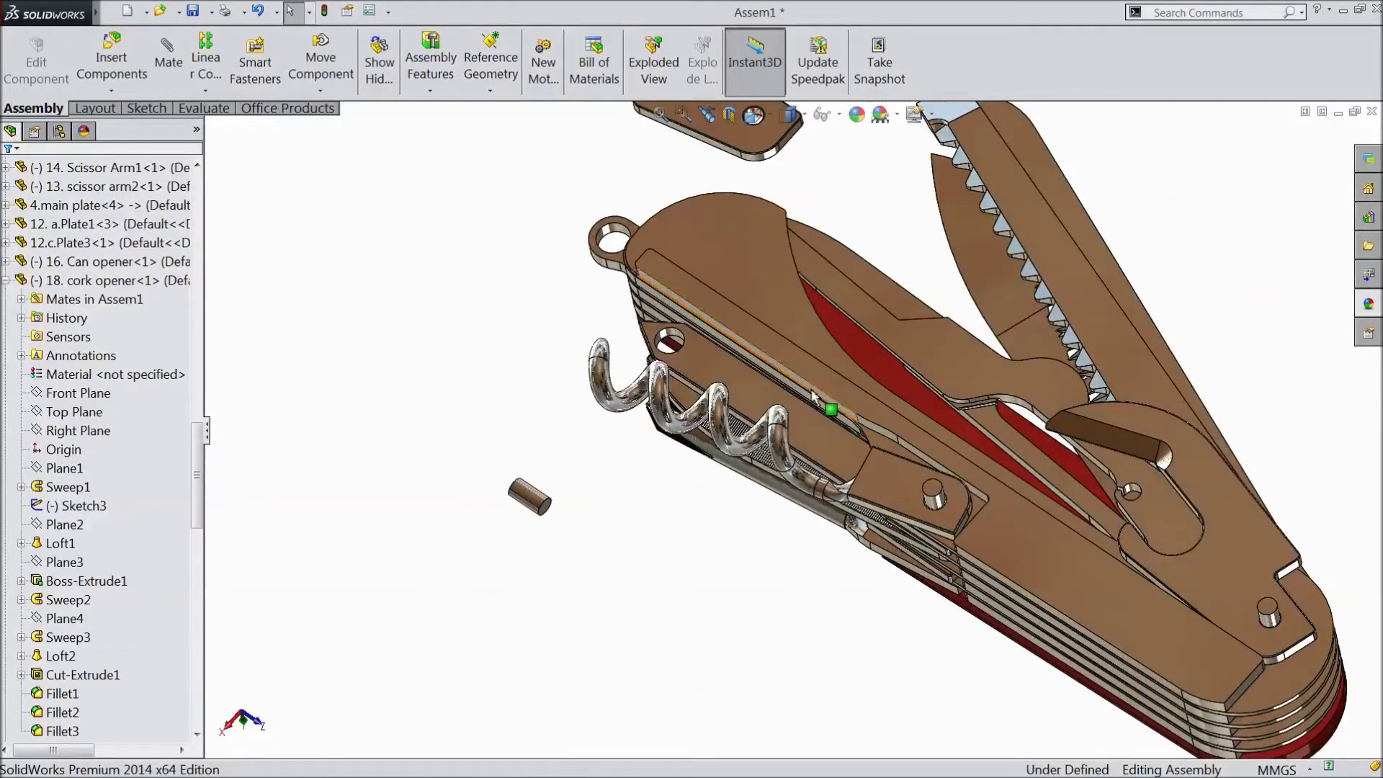
left_click(720, 249)
middle_click_drag(705, 320, 584, 547)
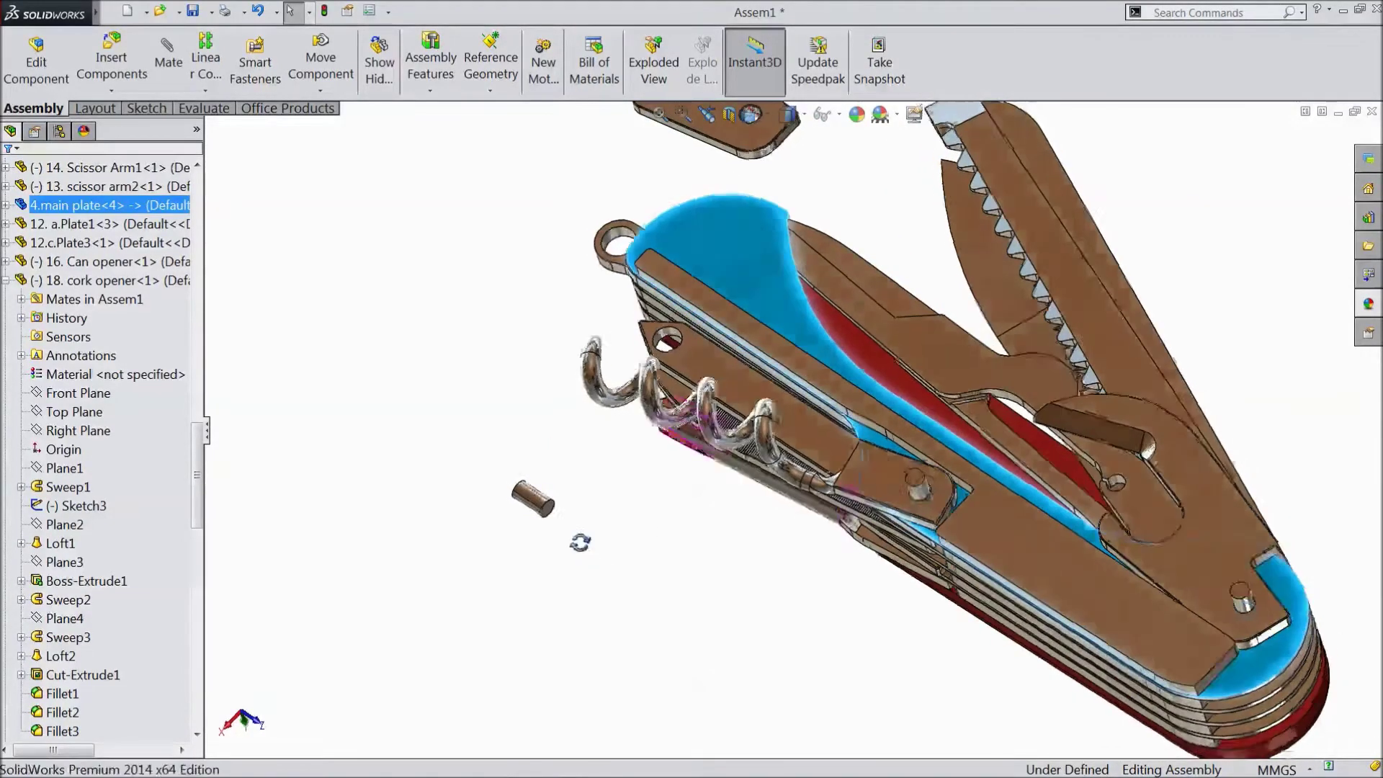
scroll(612, 511, "down", 5)
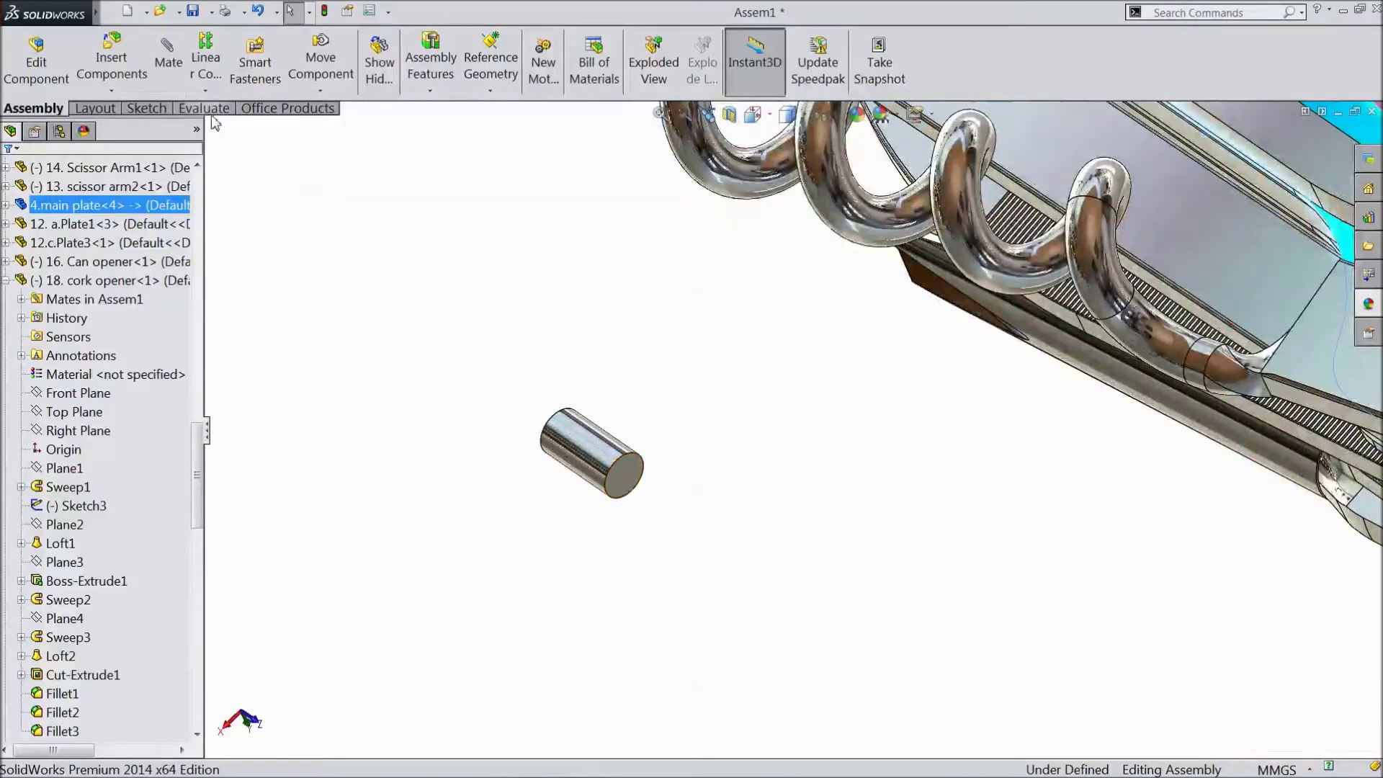
left_click(167, 65)
left_click(634, 484)
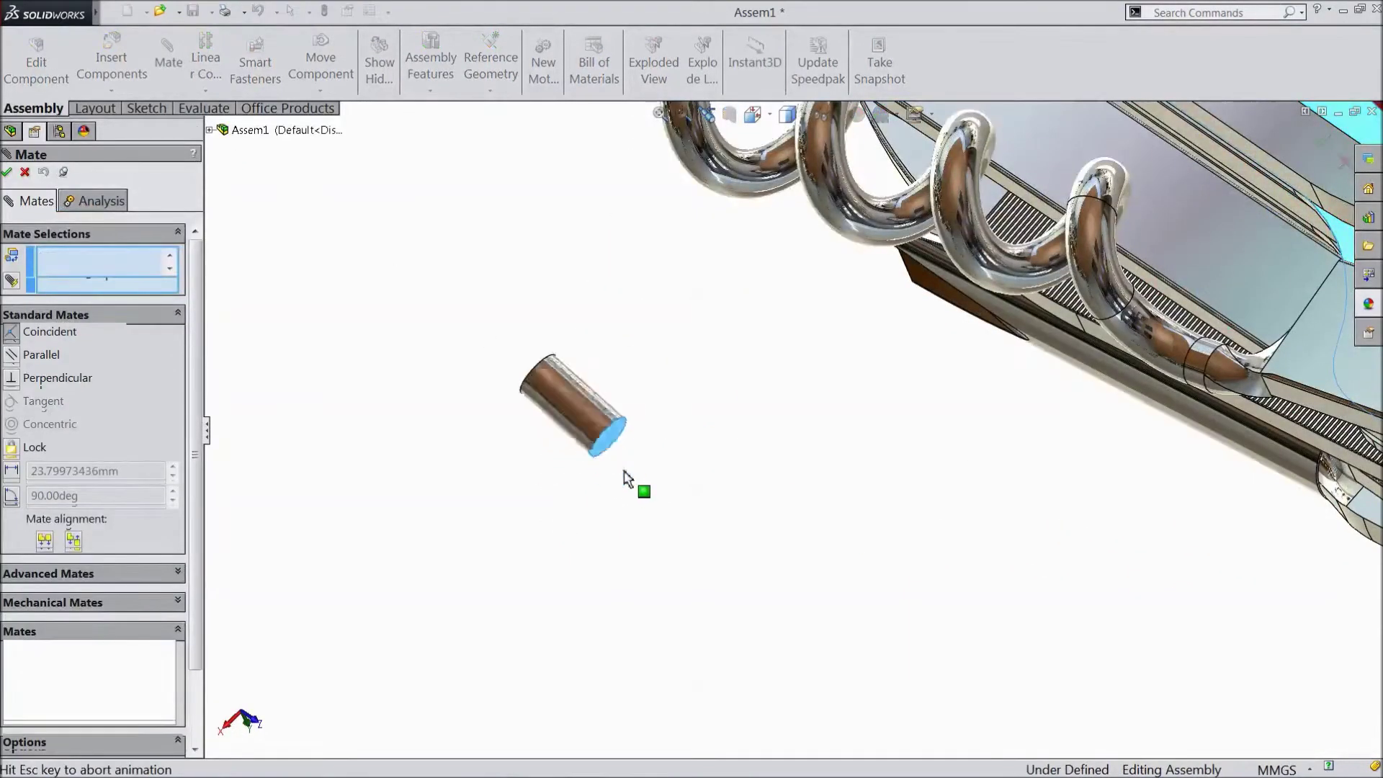
left_click(608, 504)
scroll(627, 533, "up", 4)
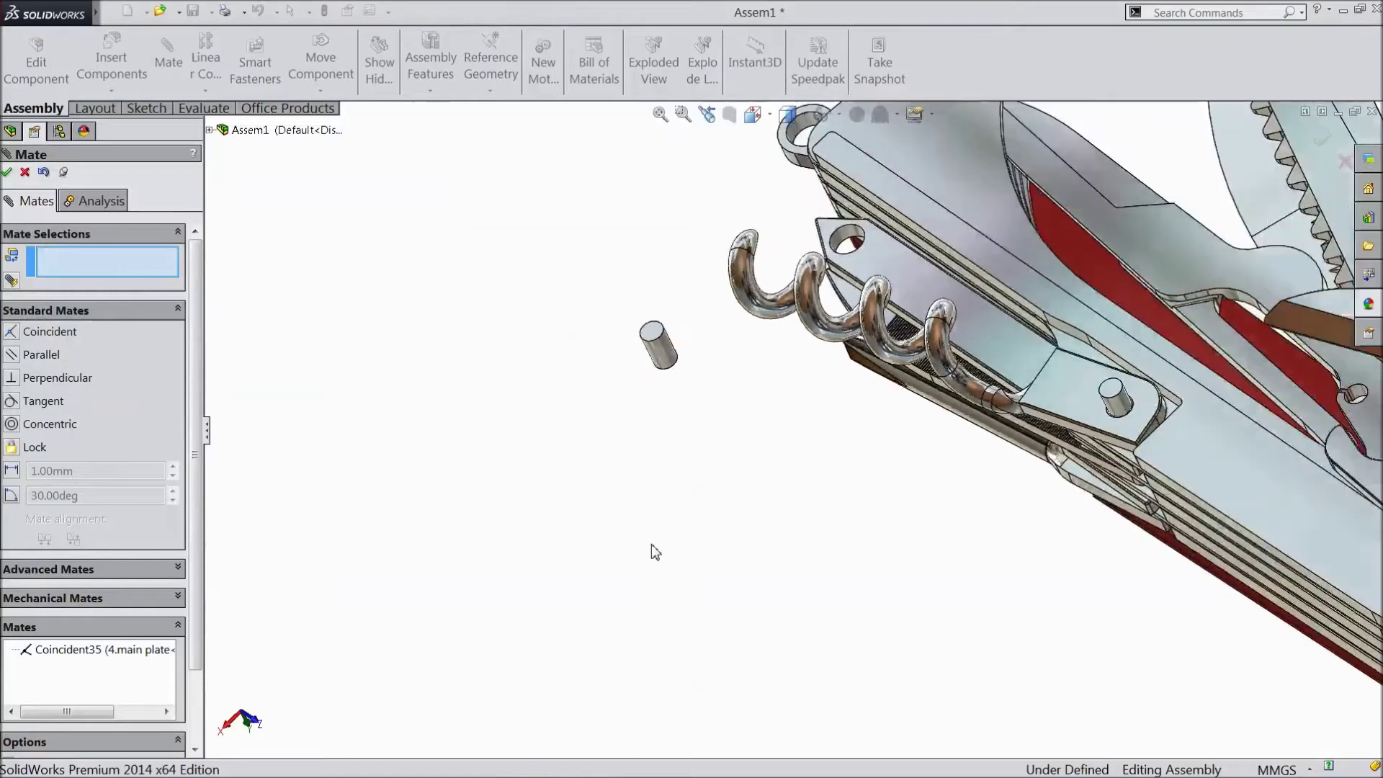
Slide the new pin onto the main plate's rounded end near the key ring and finish mating.
scroll(531, 501, "down", 2)
left_click_drag(549, 454, 858, 188)
scroll(830, 328, "up", 2)
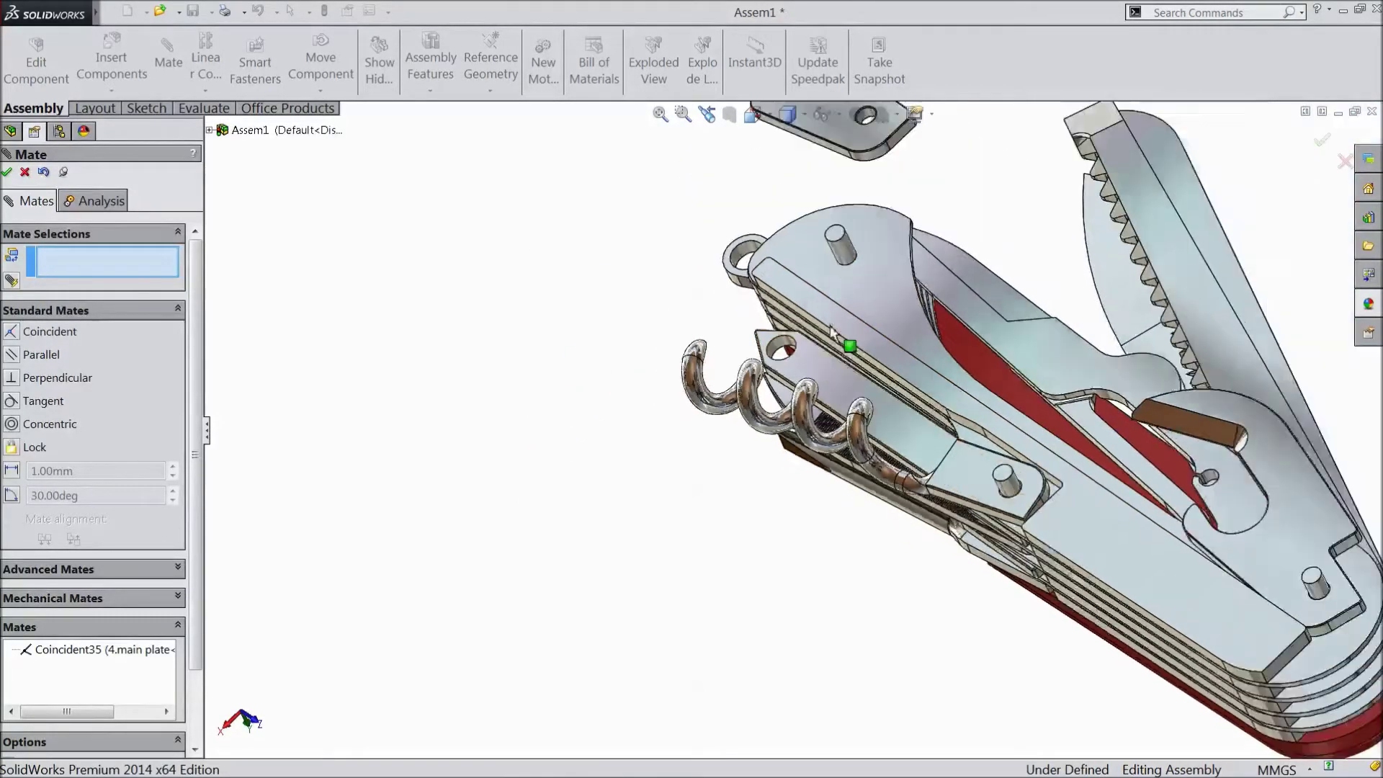
scroll(831, 327, "up", 1)
middle_click_drag(547, 327, 615, 318)
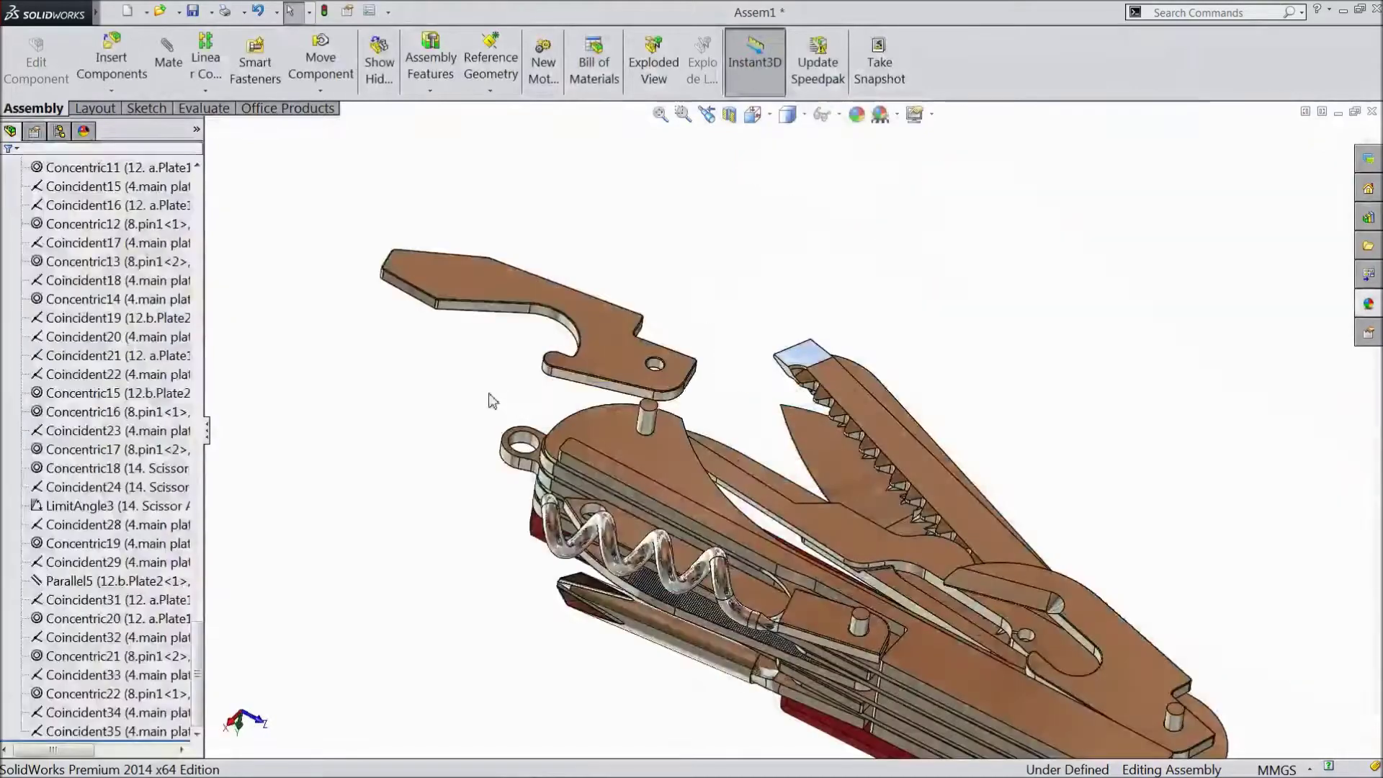
Rotate the bottle opener freely until its hole end points toward the key ring side of the knife.
mouse_move(492, 400)
middle_mouse_down()
mouse_move(503, 364)
mouse_move(473, 407)
middle_mouse_up()
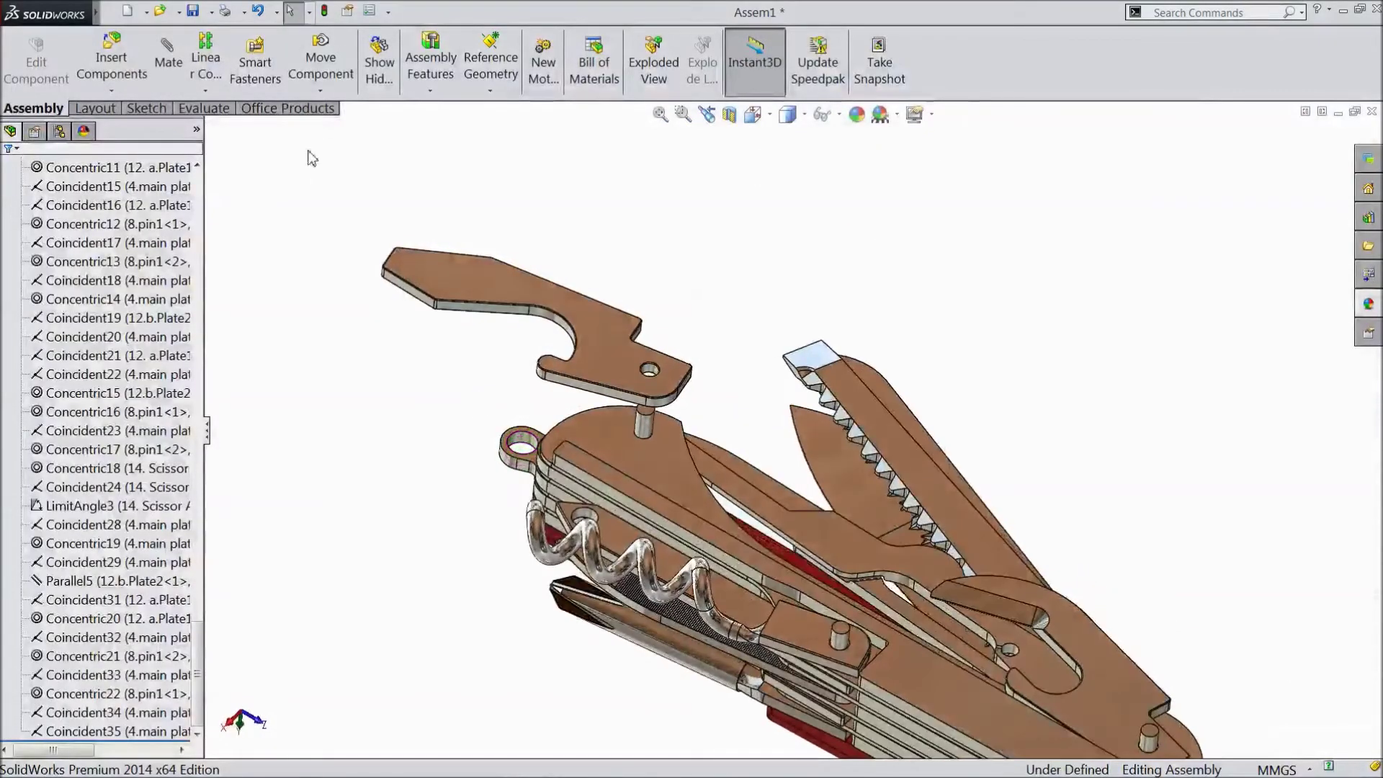
left_click(322, 91)
left_click(346, 132)
left_click_drag(504, 282, 613, 240)
scroll(335, 268, "down", 2)
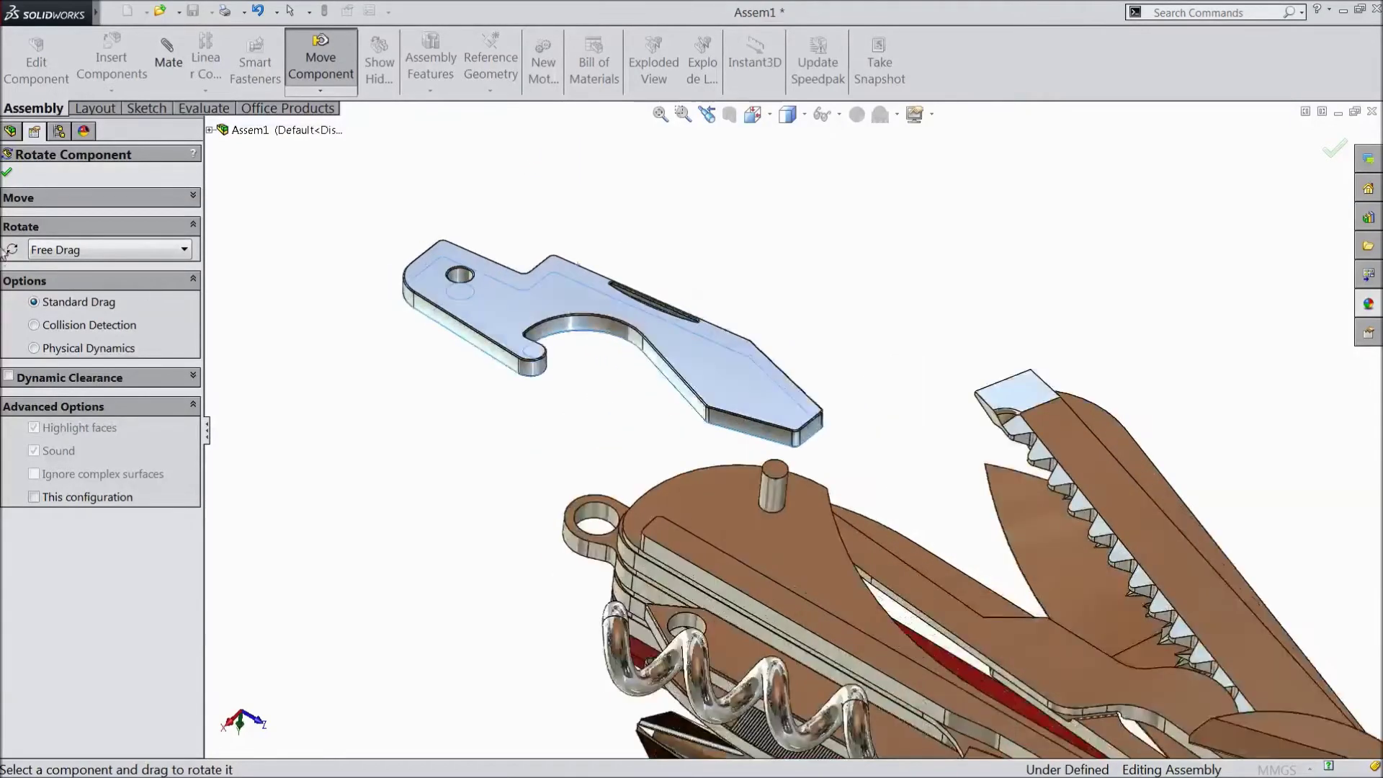
left_click(8, 174)
Mate the bottle opener's hole concentric with the pin near the key ring.
scroll(357, 147, "down", 2)
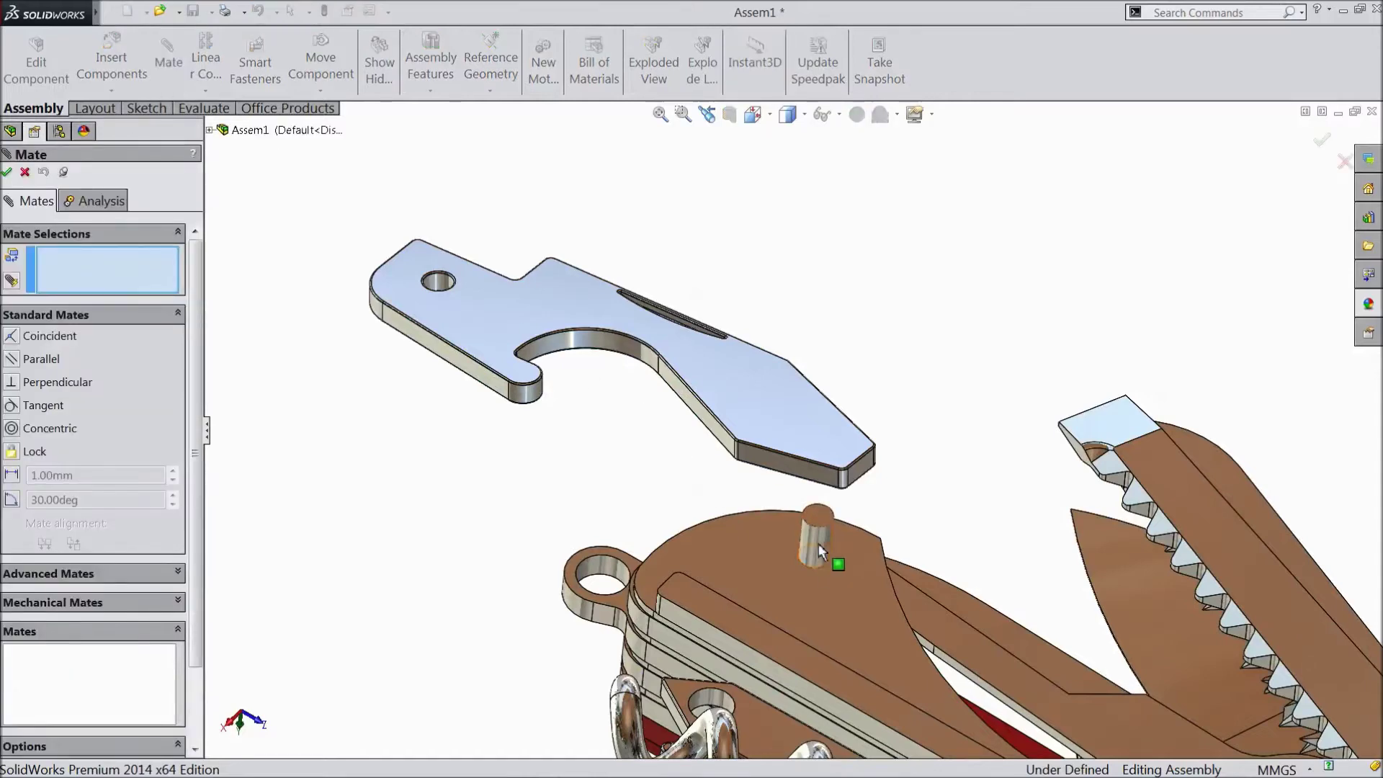
left_click(818, 549)
left_click(435, 279)
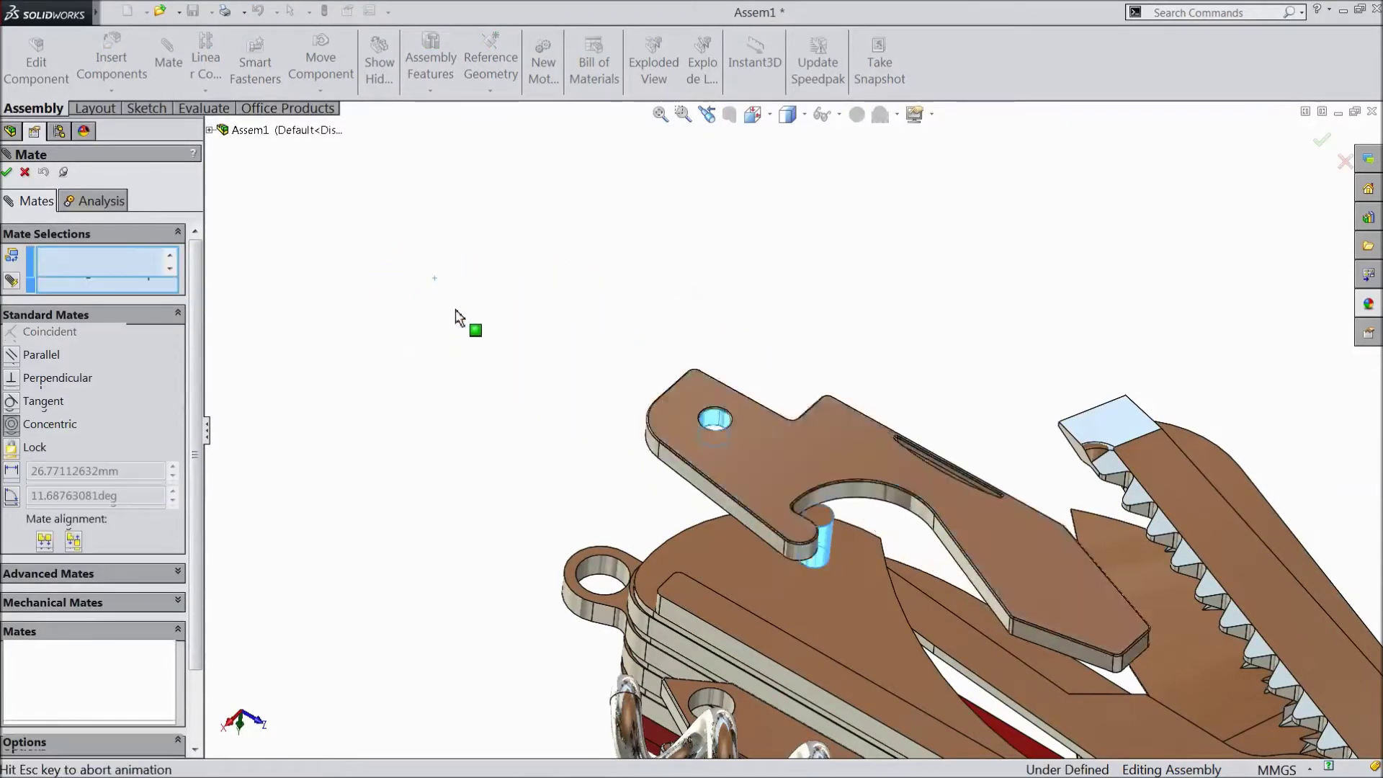
left_click(537, 336)
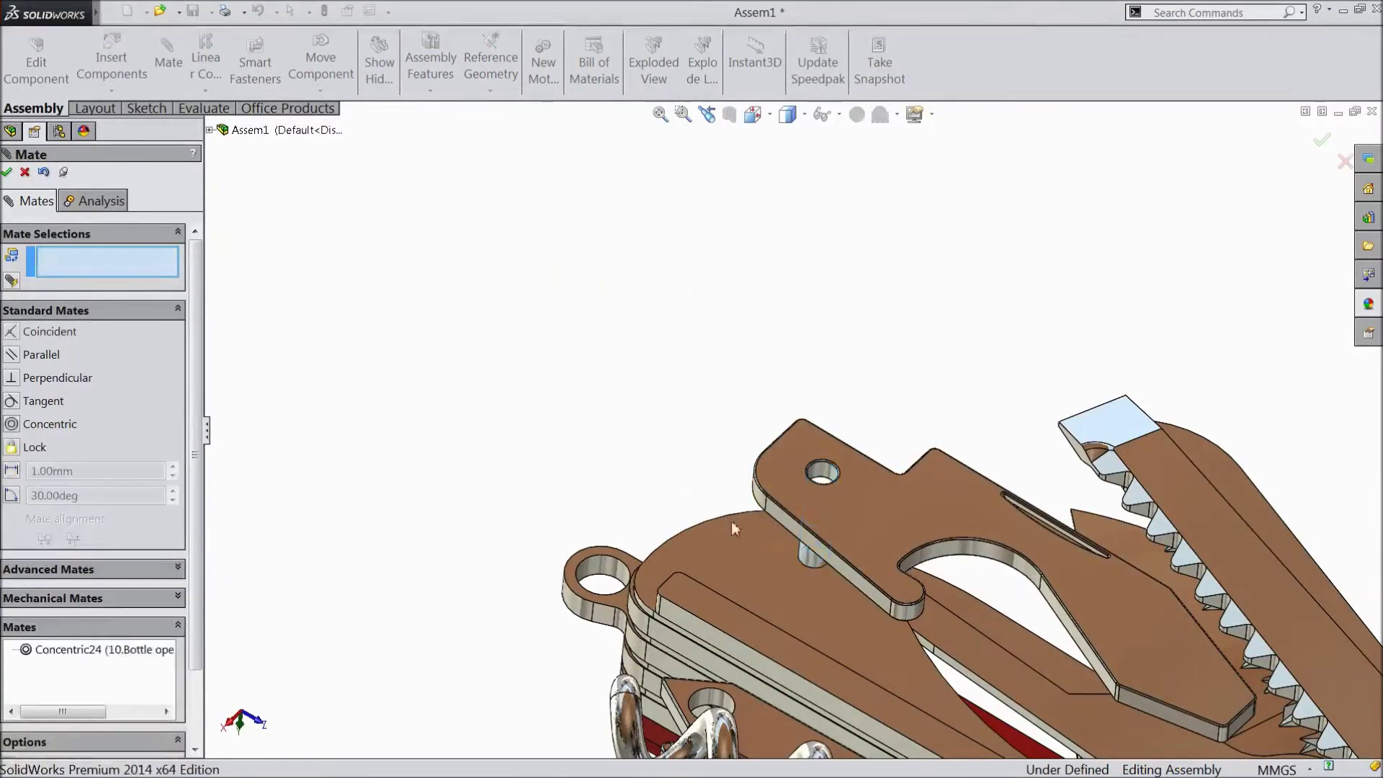
Mate the bottle opener's underside coincident with the uppermost main plate's outer face.
left_click(753, 576)
middle_click_drag(655, 435, 800, 497)
left_click(800, 497)
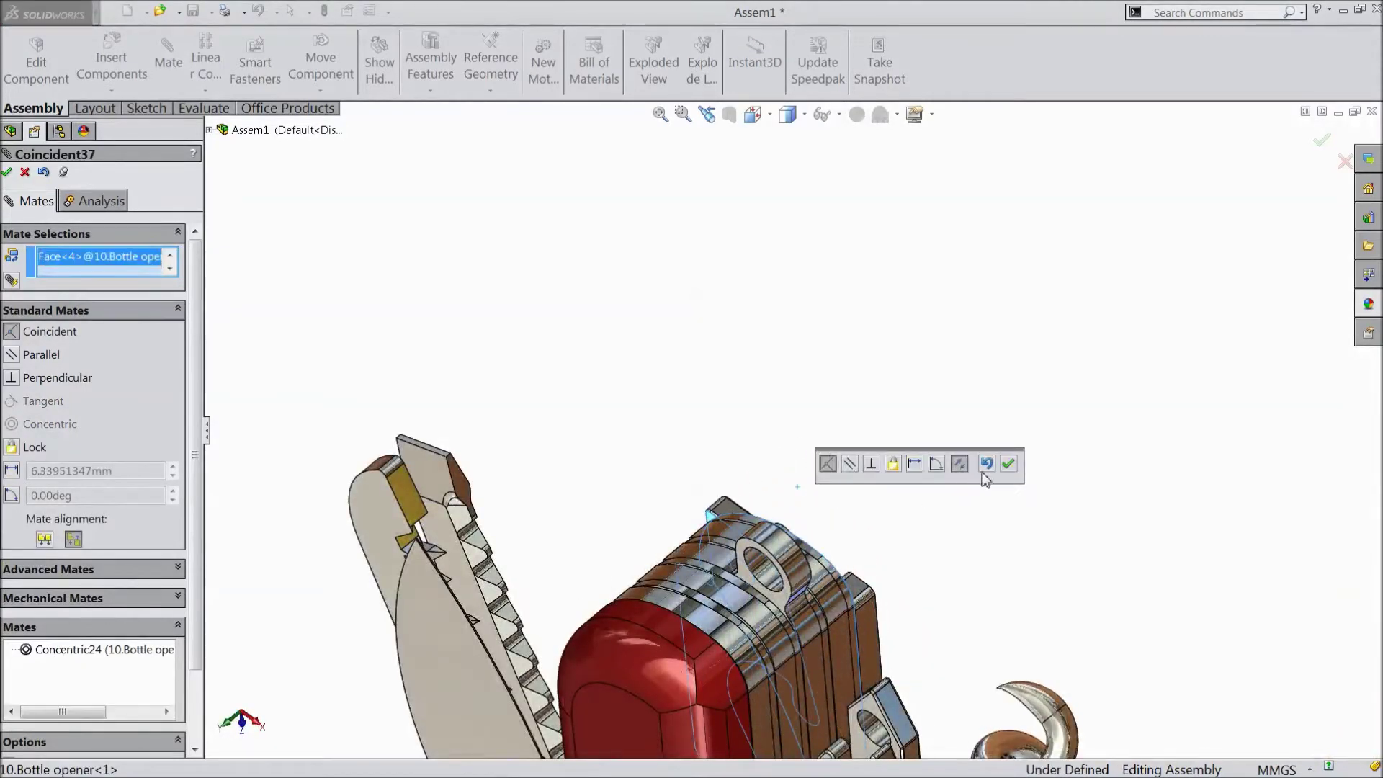
left_click(1008, 465)
Swing the bottle opener around its pin so it lies over the knife stack and finish mating.
middle_click_drag(944, 404, 789, 503)
scroll(1228, 631, "down", 2)
scroll(1152, 645, "up", 2)
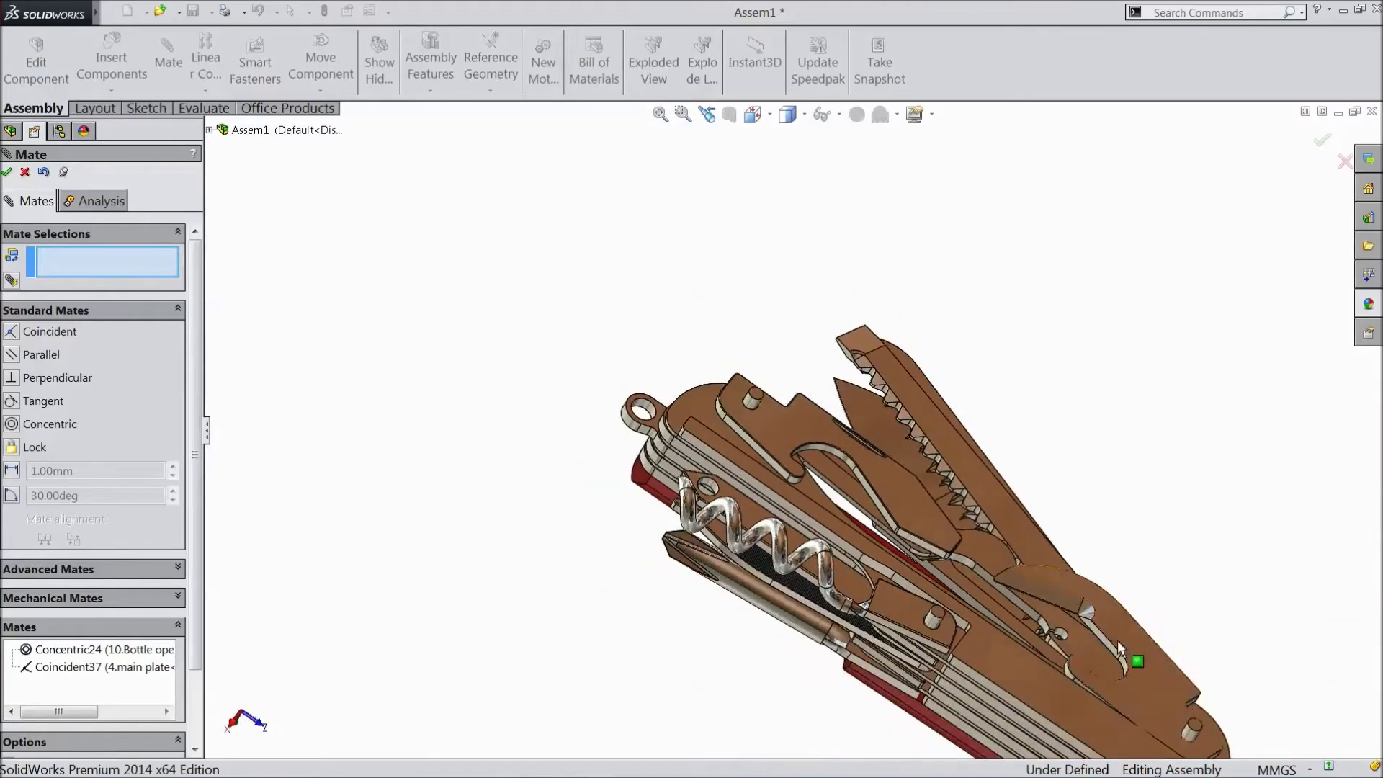
scroll(1123, 641, "down", 1)
left_click_drag(865, 493, 643, 433)
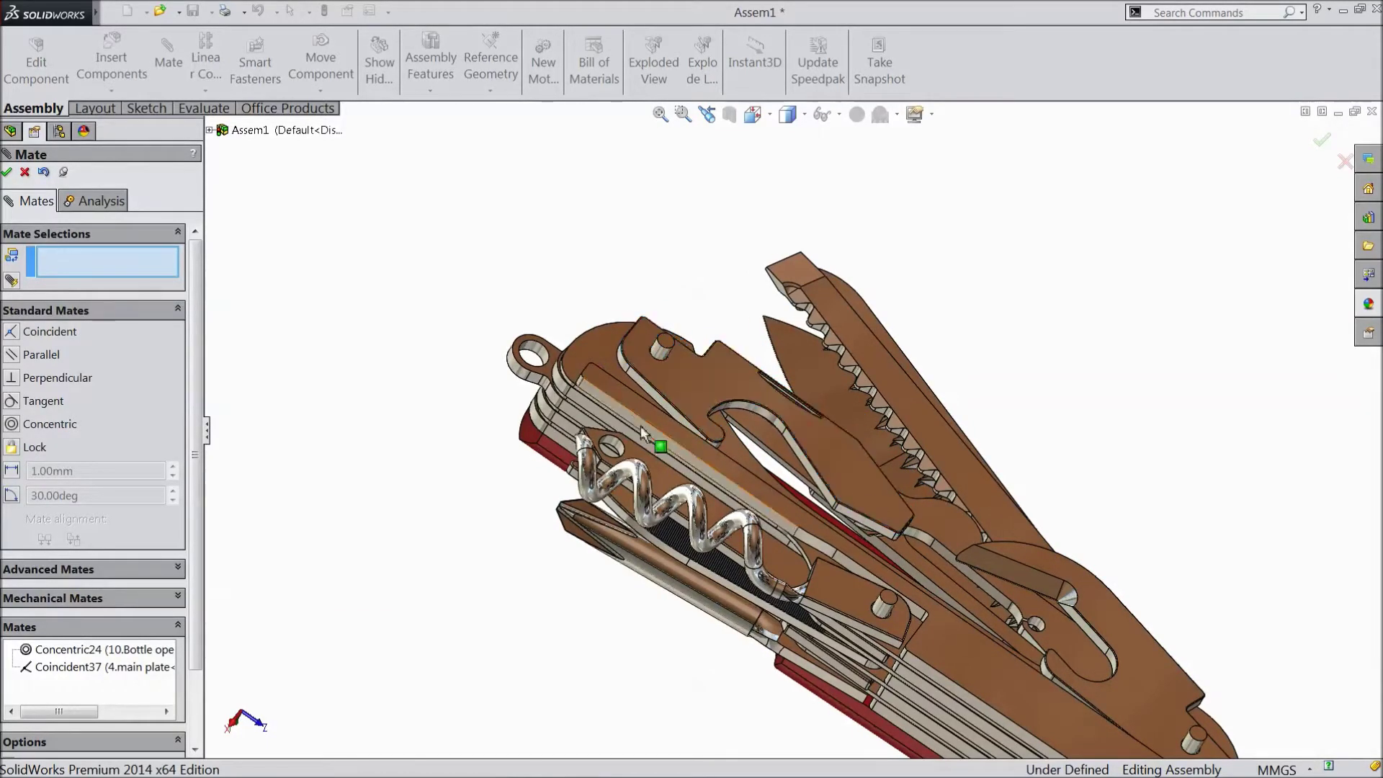
middle_click_drag(446, 461, 408, 466)
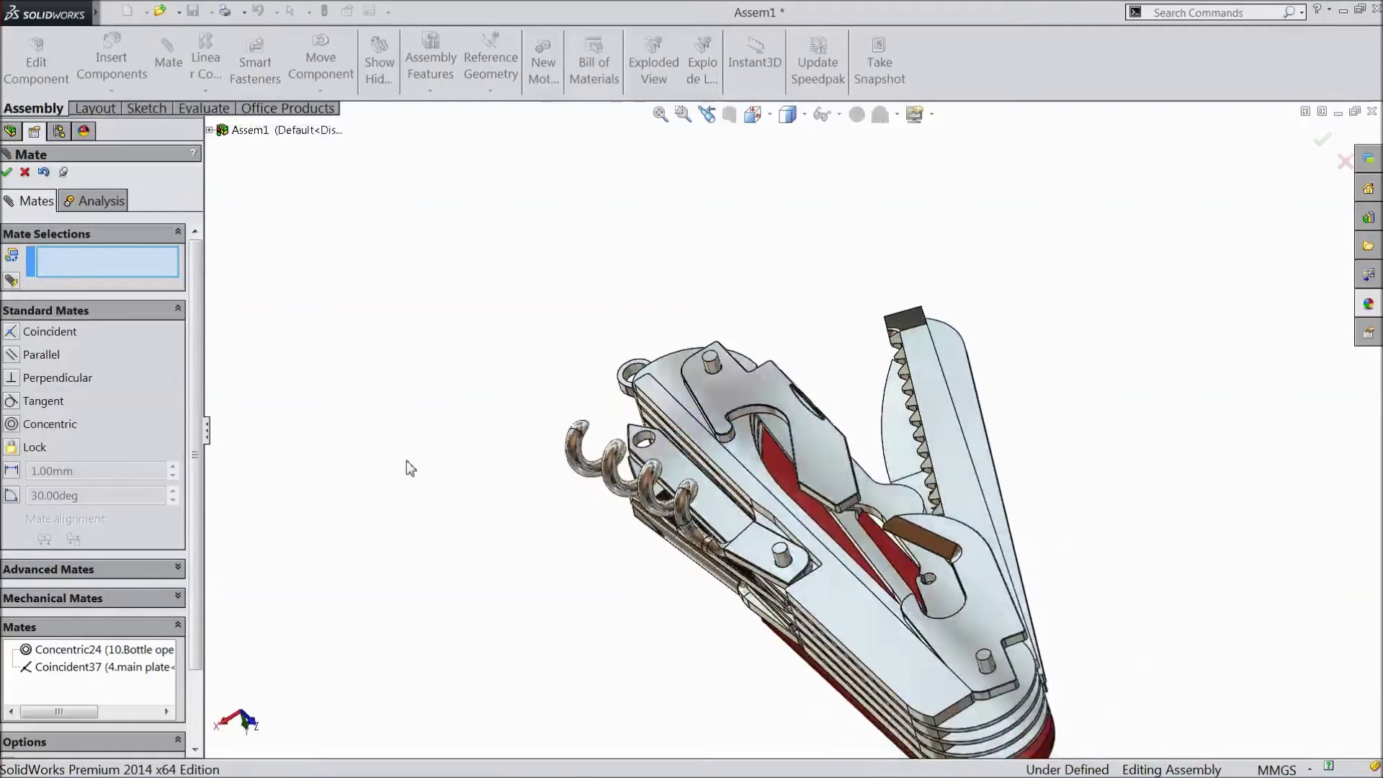
scroll(909, 634, "down", 2)
left_click_drag(945, 513, 282, 407)
left_click(7, 172)
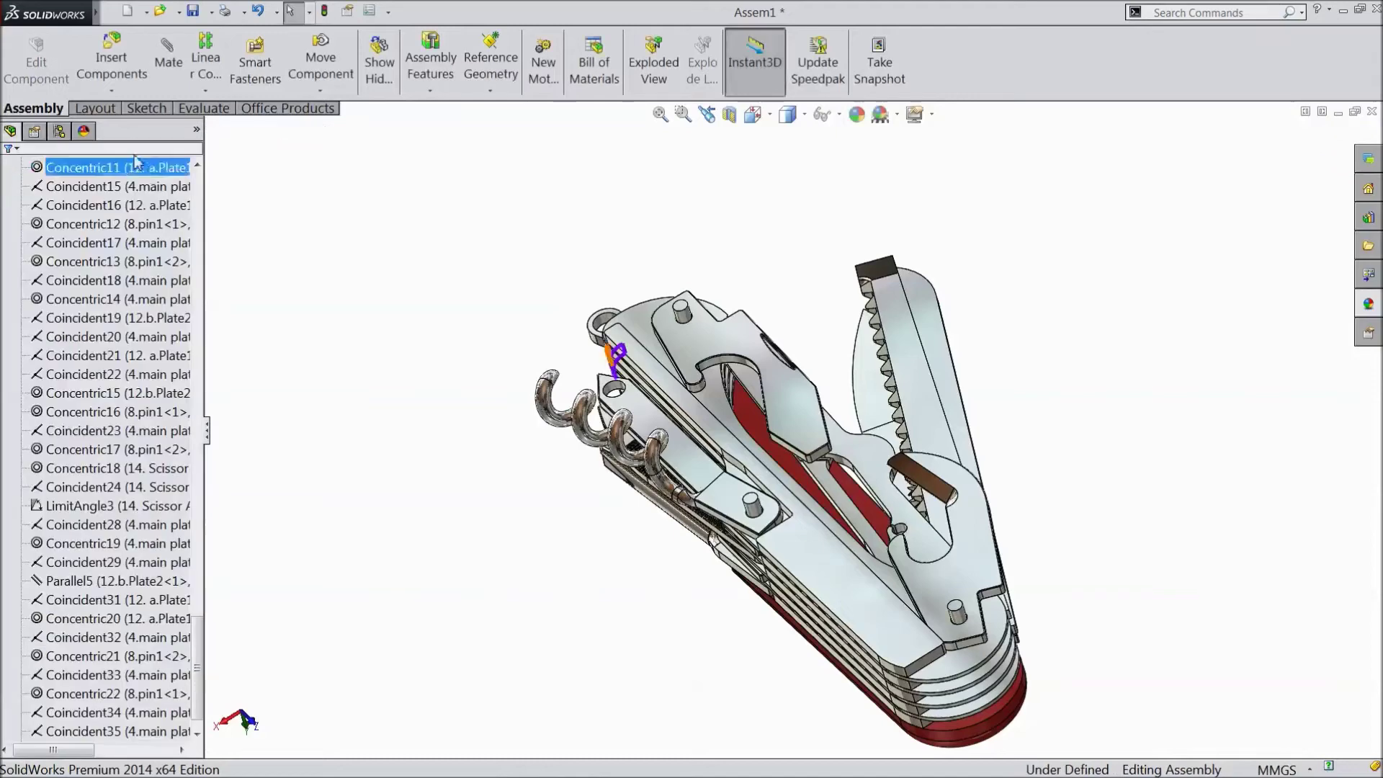
Insert the 2. Second Cover part and place it over the open top of the knife stack.
left_click(111, 64)
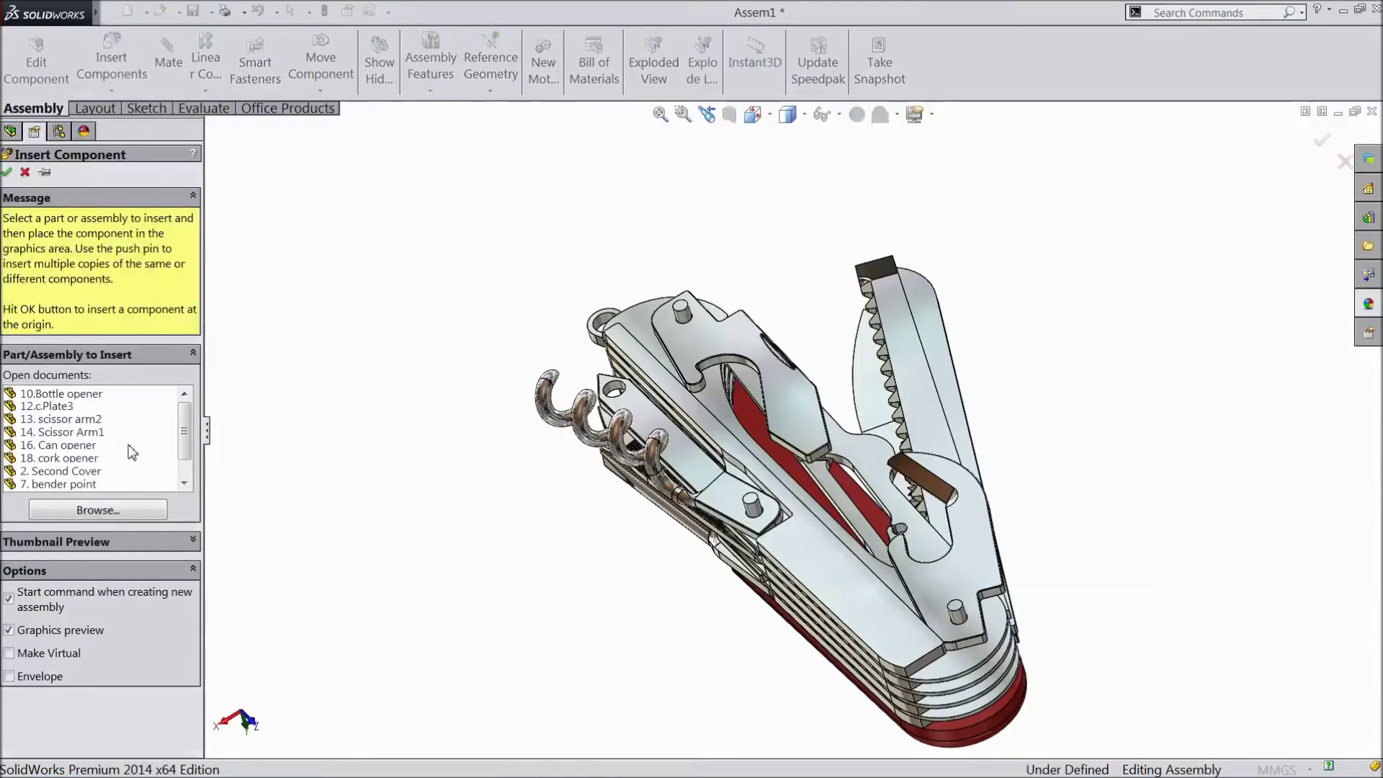
left_click_drag(190, 426, 187, 452)
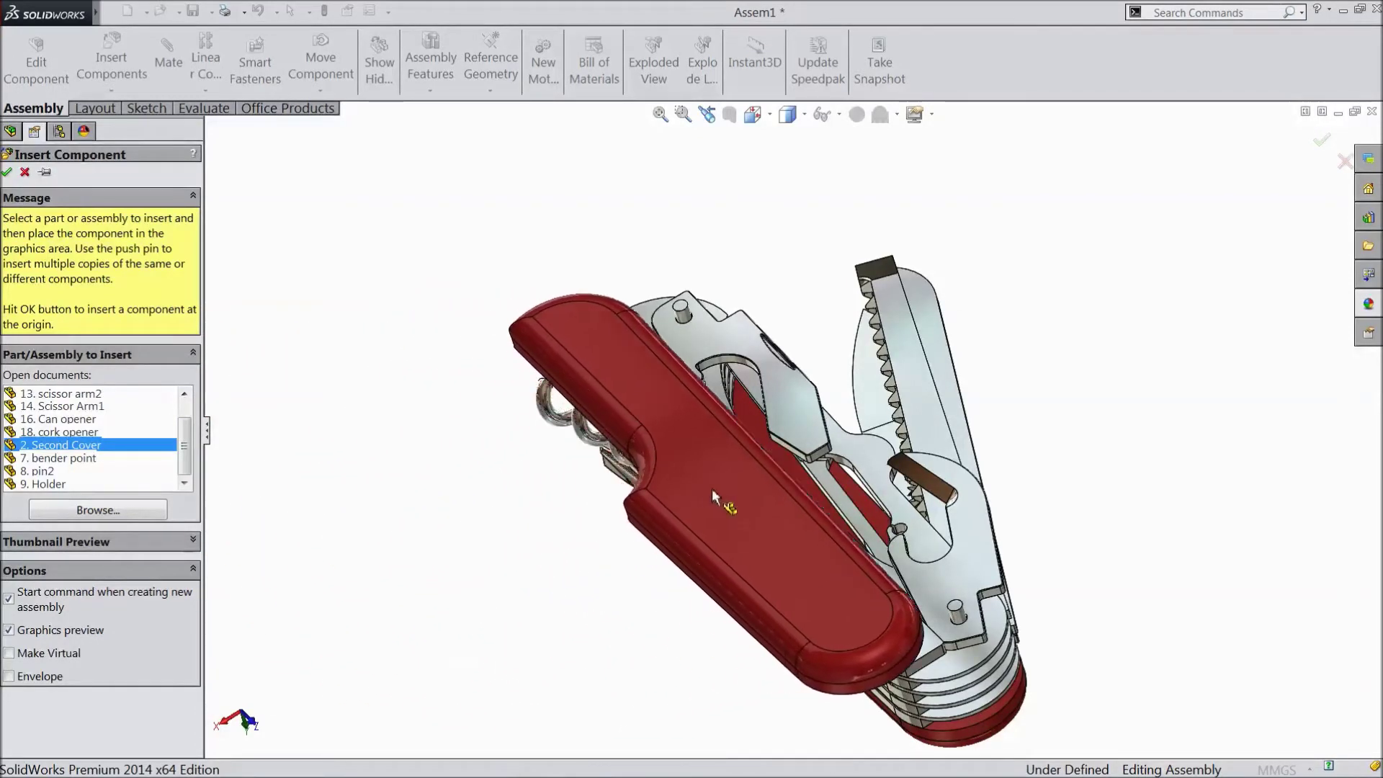
left_click(699, 527)
Mate the second cover's rounded end face concentric with the matching end face of the first cover.
scroll(618, 601, "up", 2)
scroll(886, 658, "down", 5)
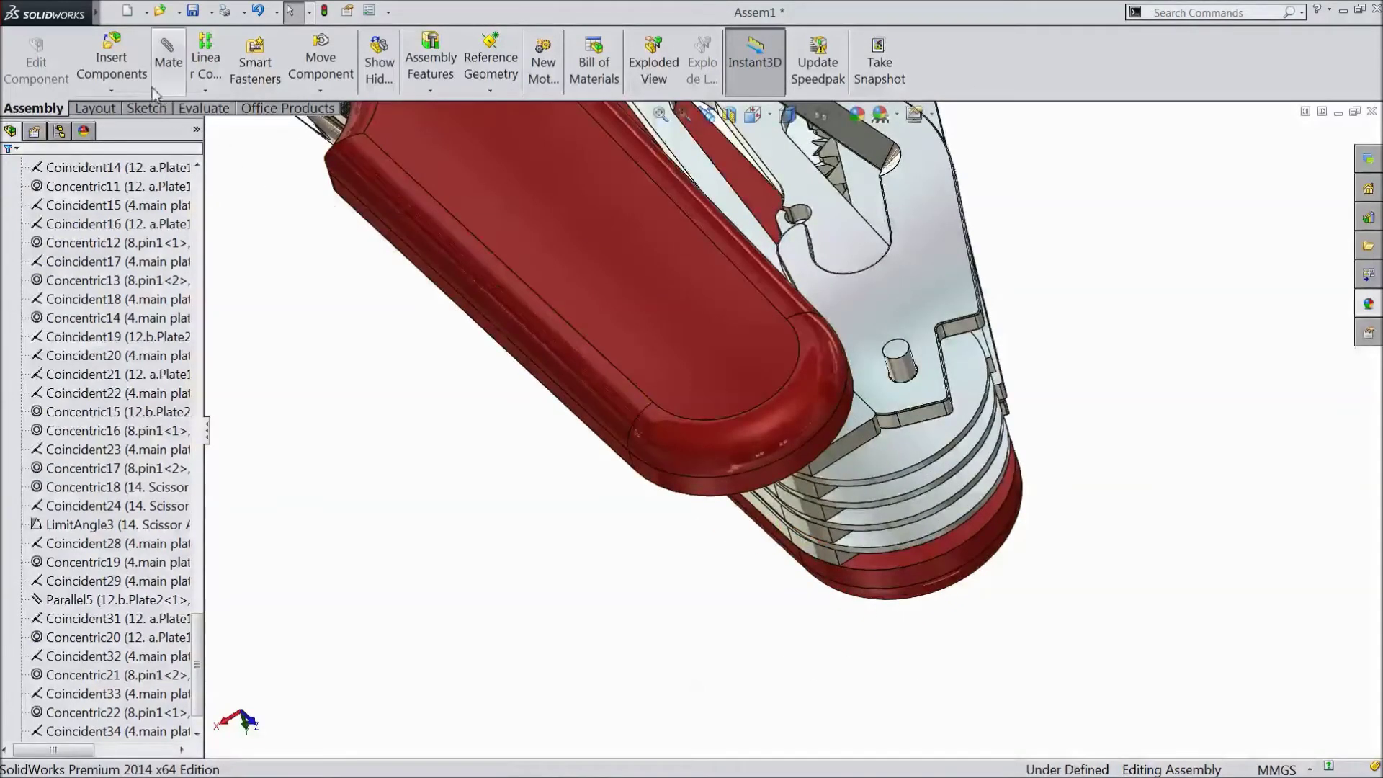
left_click(169, 69)
scroll(829, 565, "down", 3)
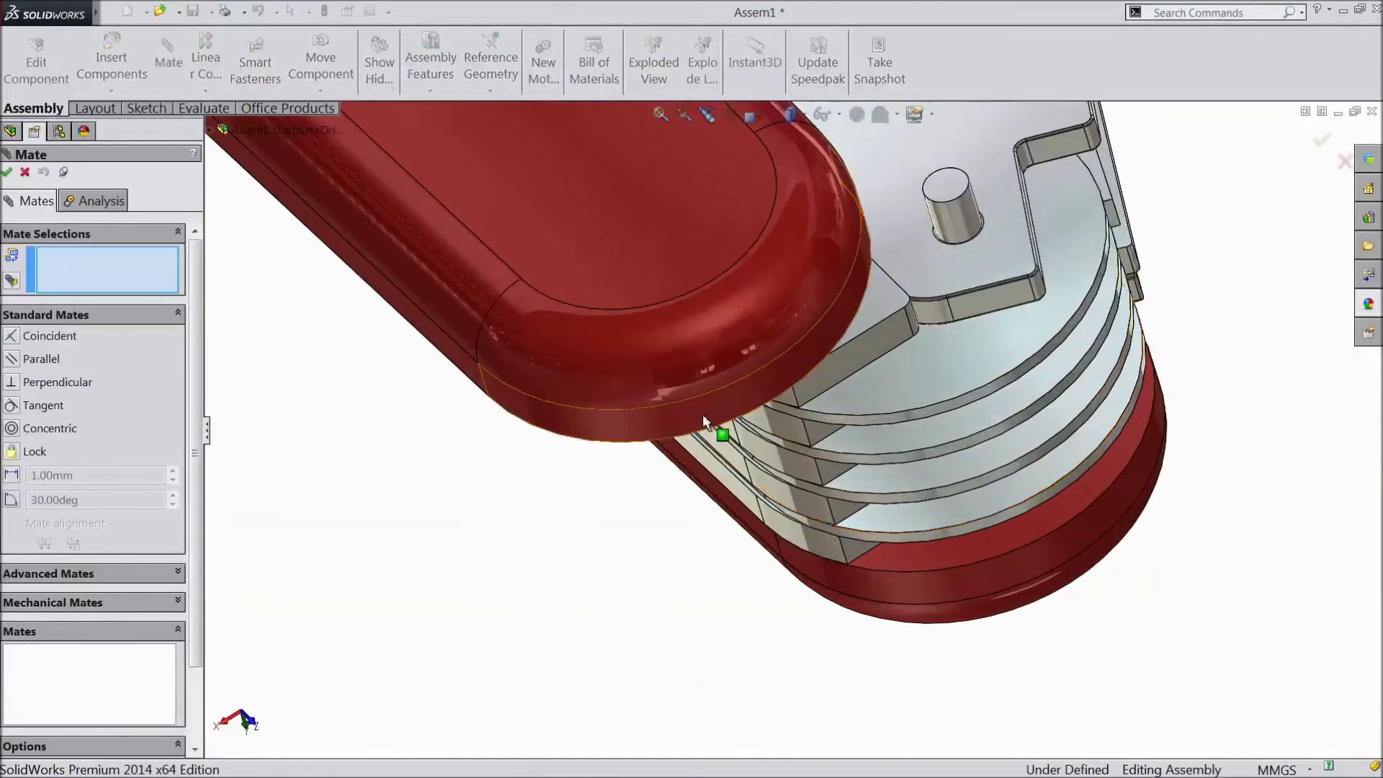
left_click(706, 412)
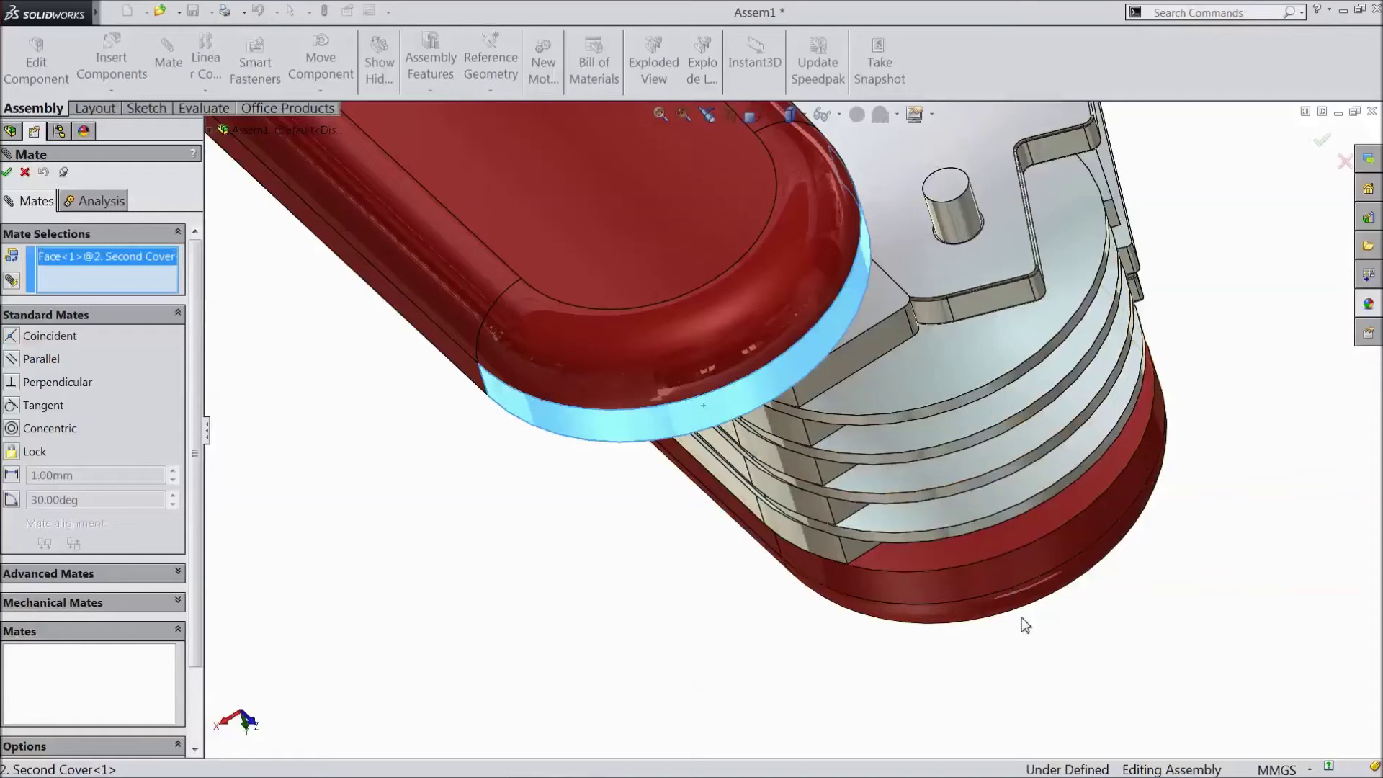
left_click(1008, 579)
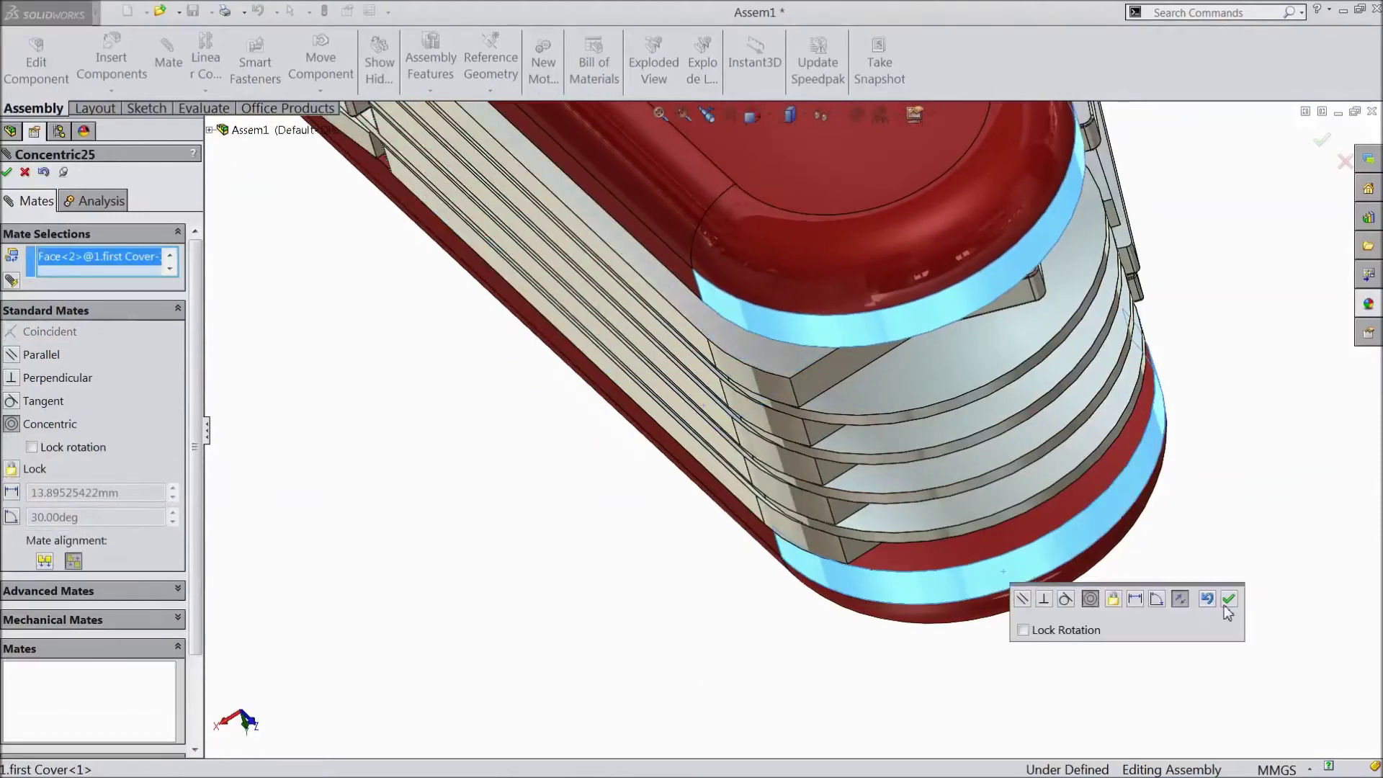
left_click(1228, 600)
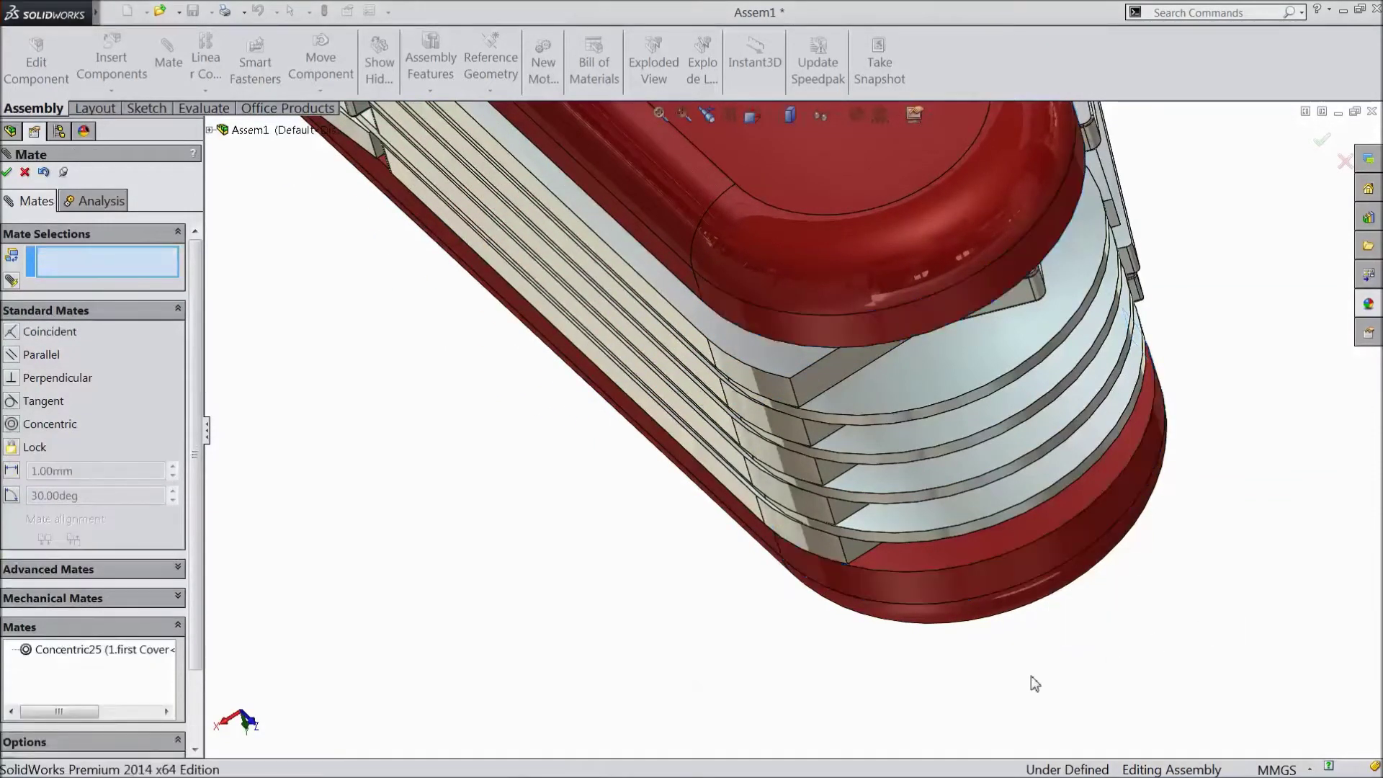
Mate the long straight side face of the second cover coincident with the first cover's matching side face.
scroll(729, 602, "up", 3)
middle_click_drag(729, 602, 729, 492)
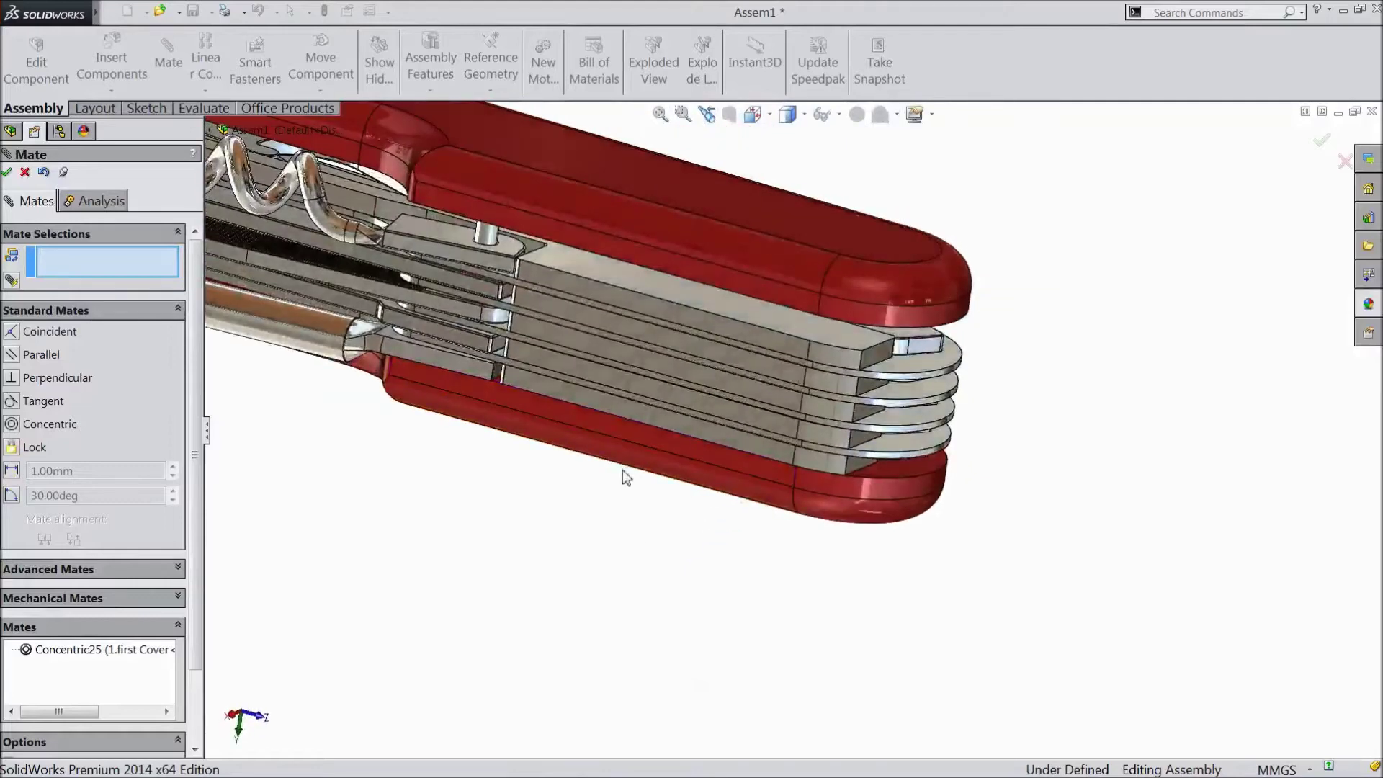
left_click(589, 243)
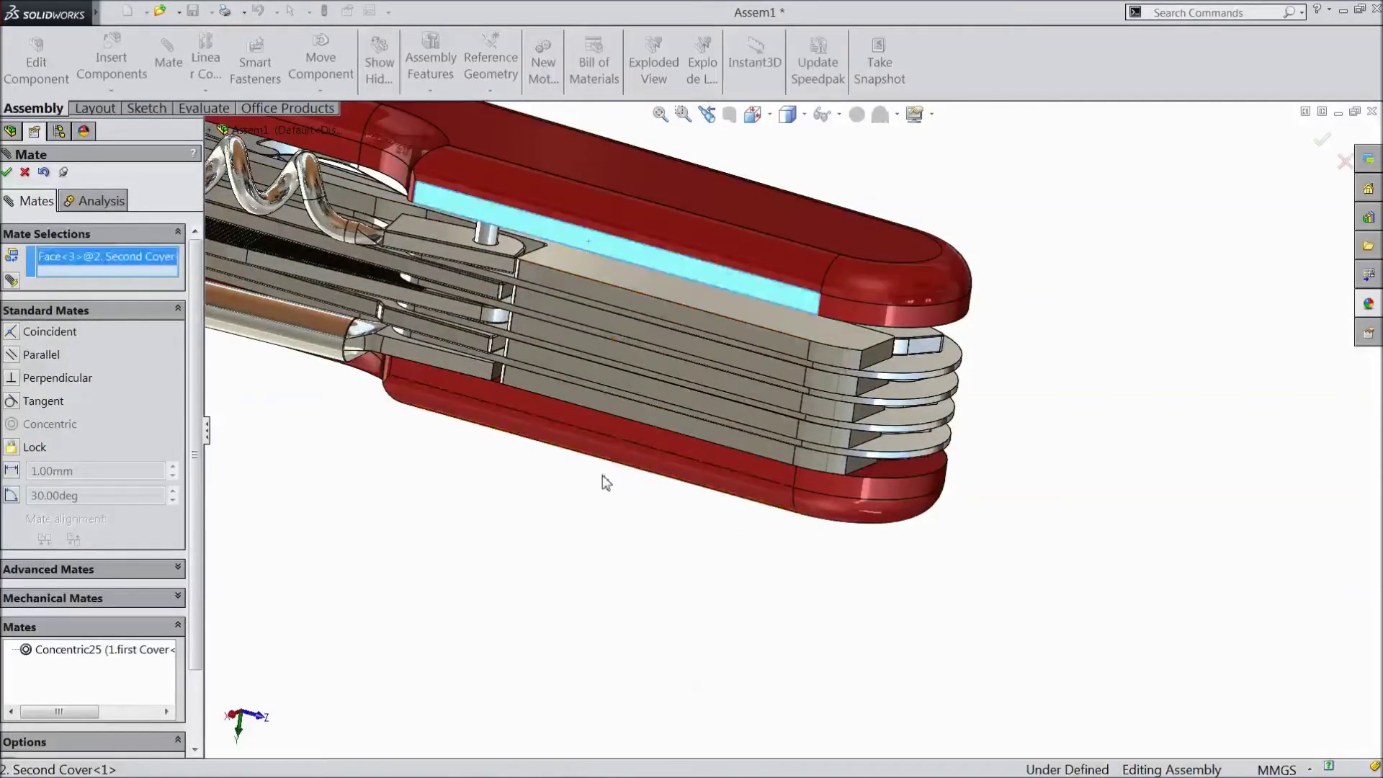
left_click(595, 431)
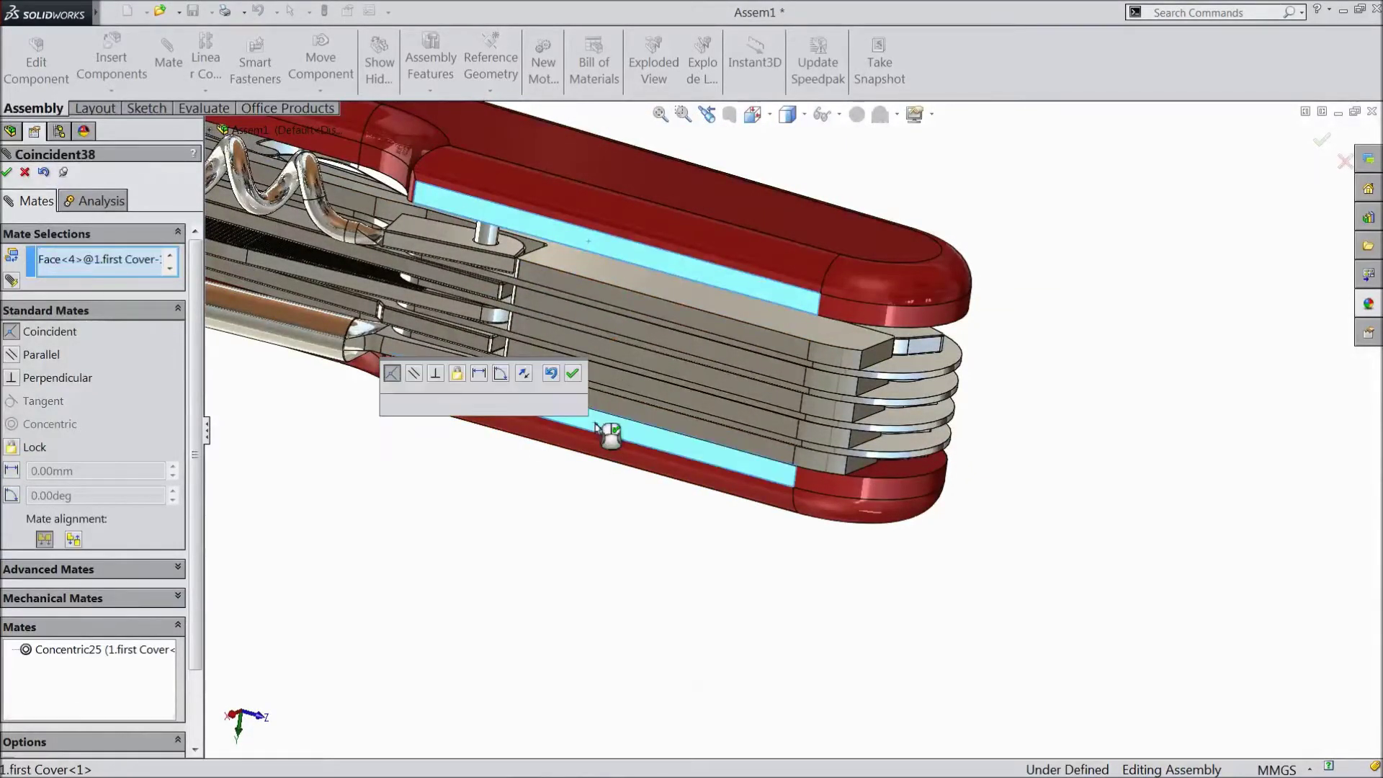
left_click(573, 373)
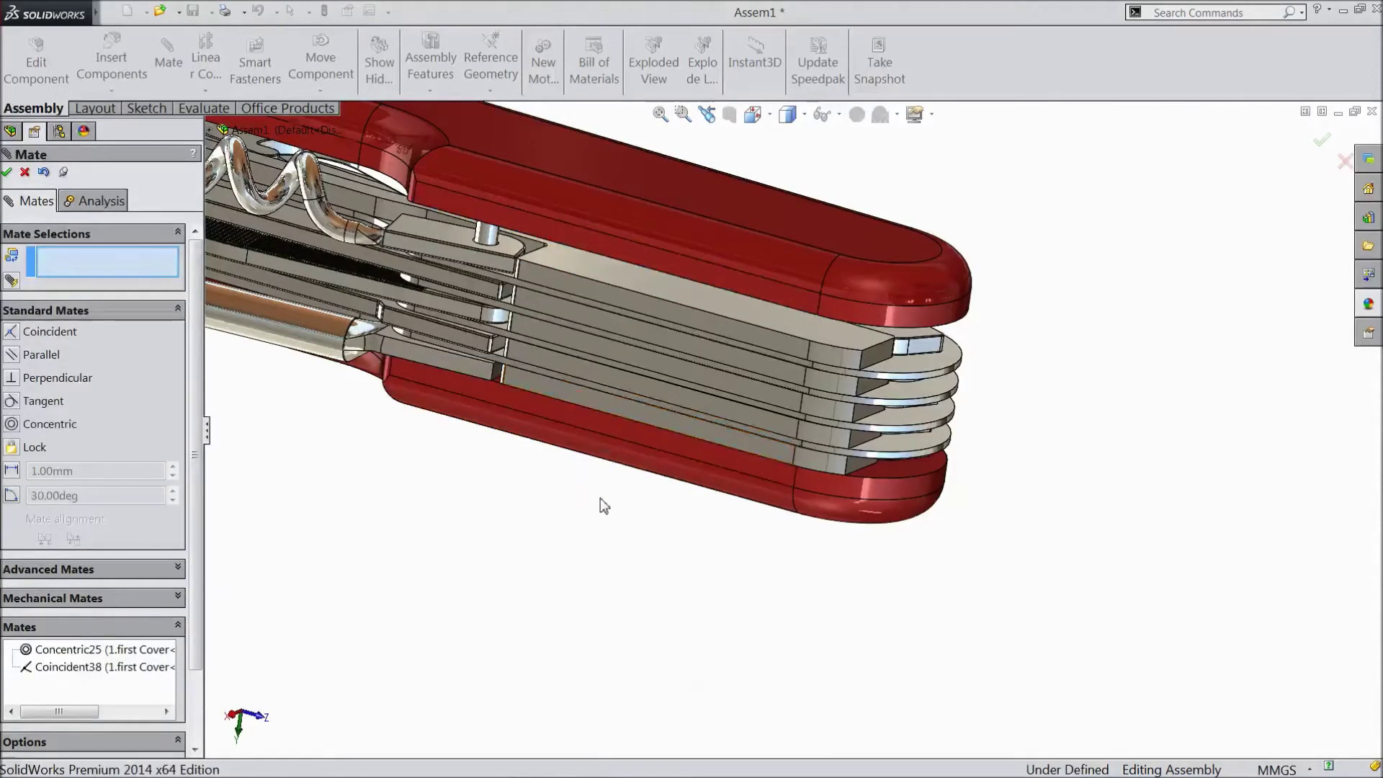
Display the assembly with hidden lines visible so the pins and holes beneath the second cover can be selected.
scroll(602, 503, "up", 5)
middle_click_drag(537, 457, 548, 599)
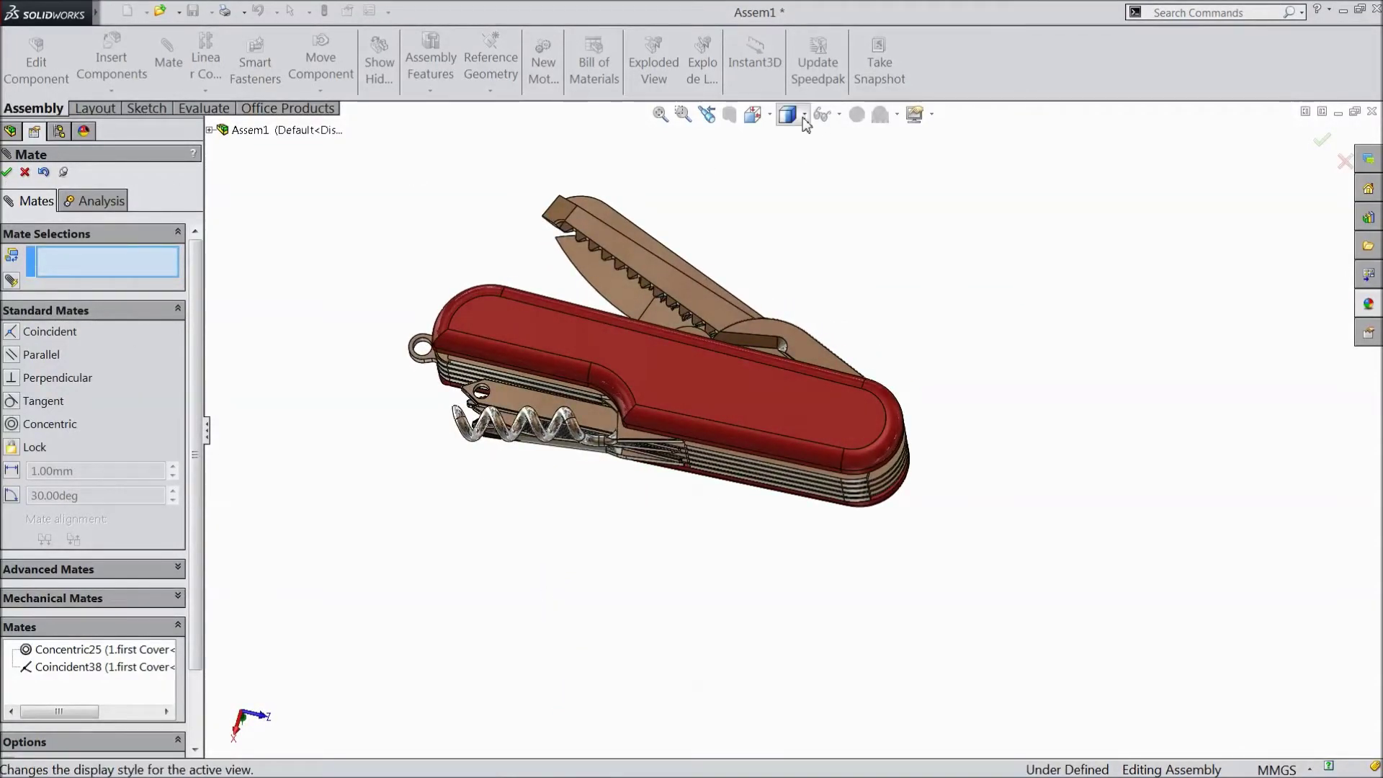
left_click(792, 214)
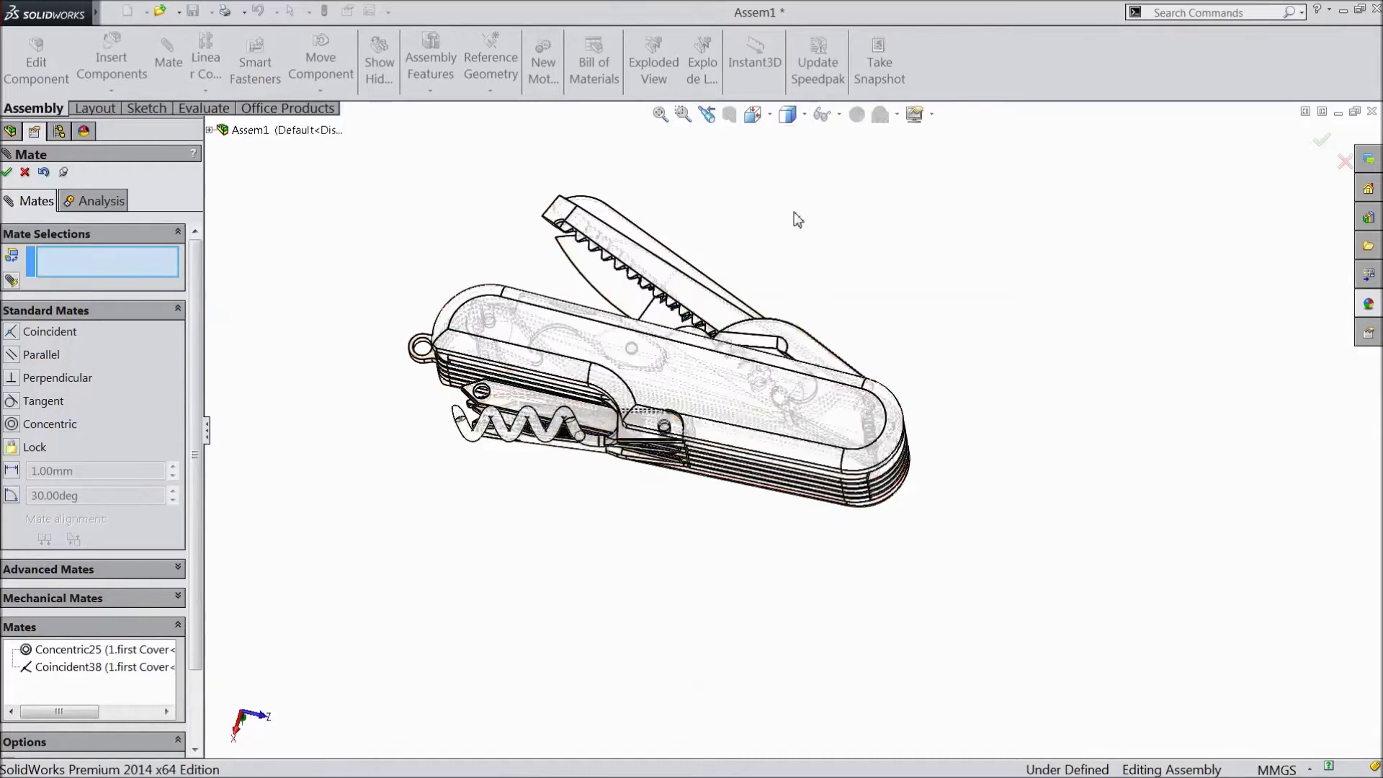
middle_click_drag(786, 223, 783, 252)
Mate the second cover's circular hole edge concentric with the pin2 edge near the key ring loop.
scroll(658, 386, "down", 10)
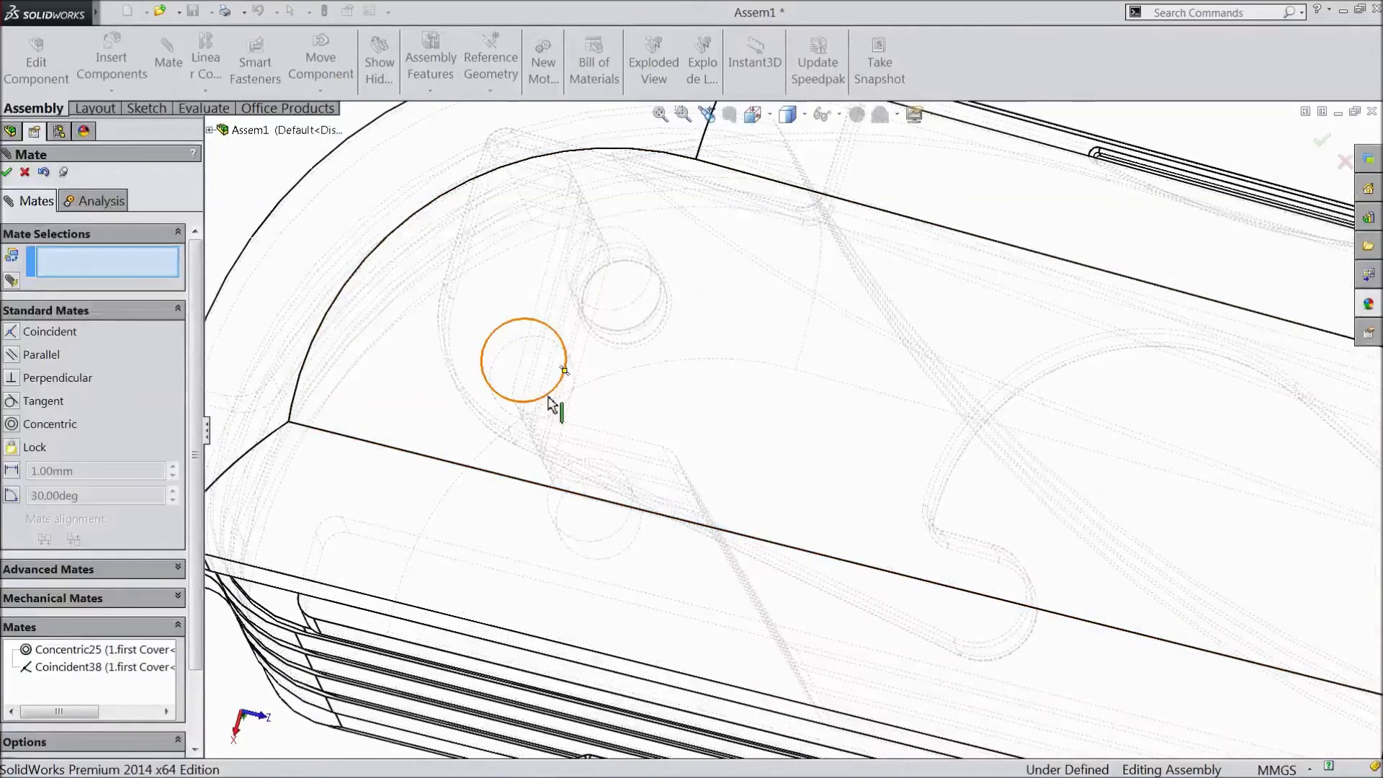
left_click(554, 402)
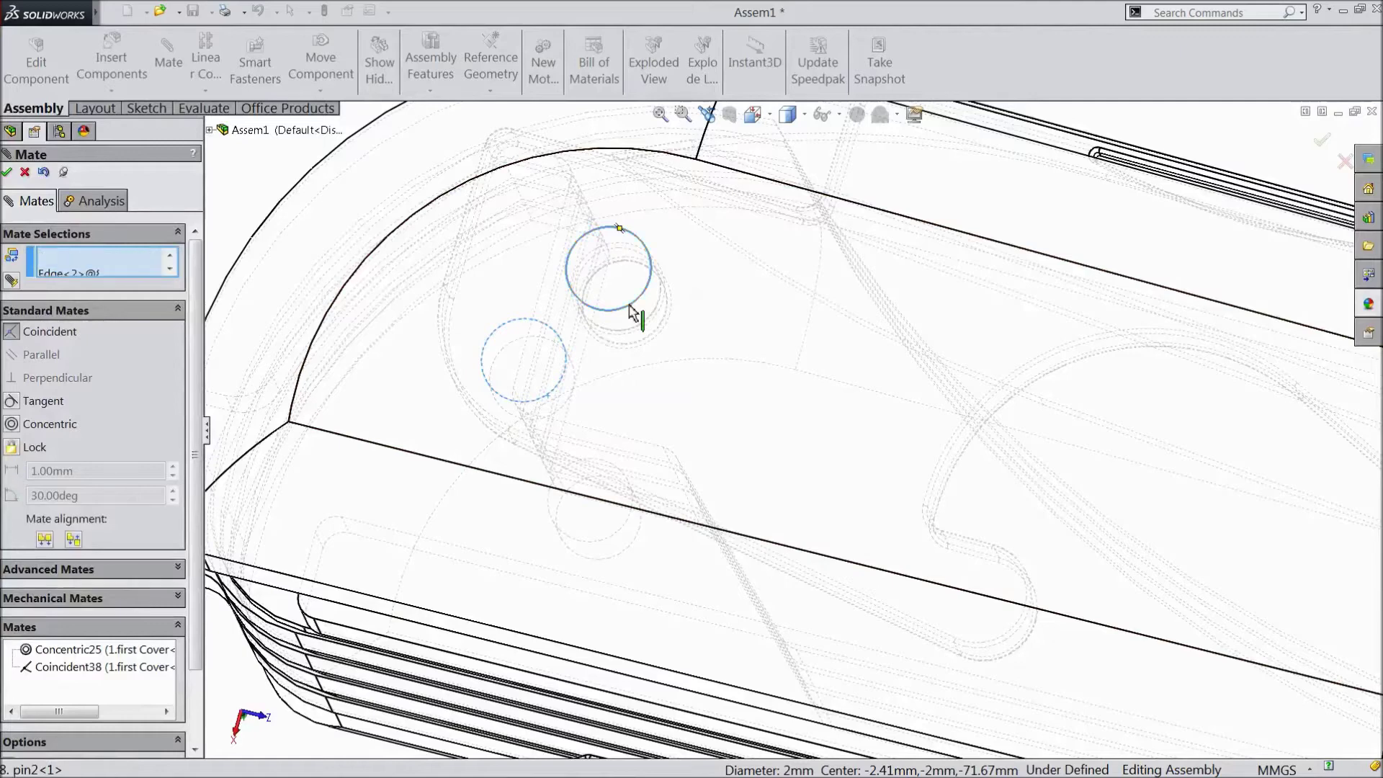
left_click(631, 311)
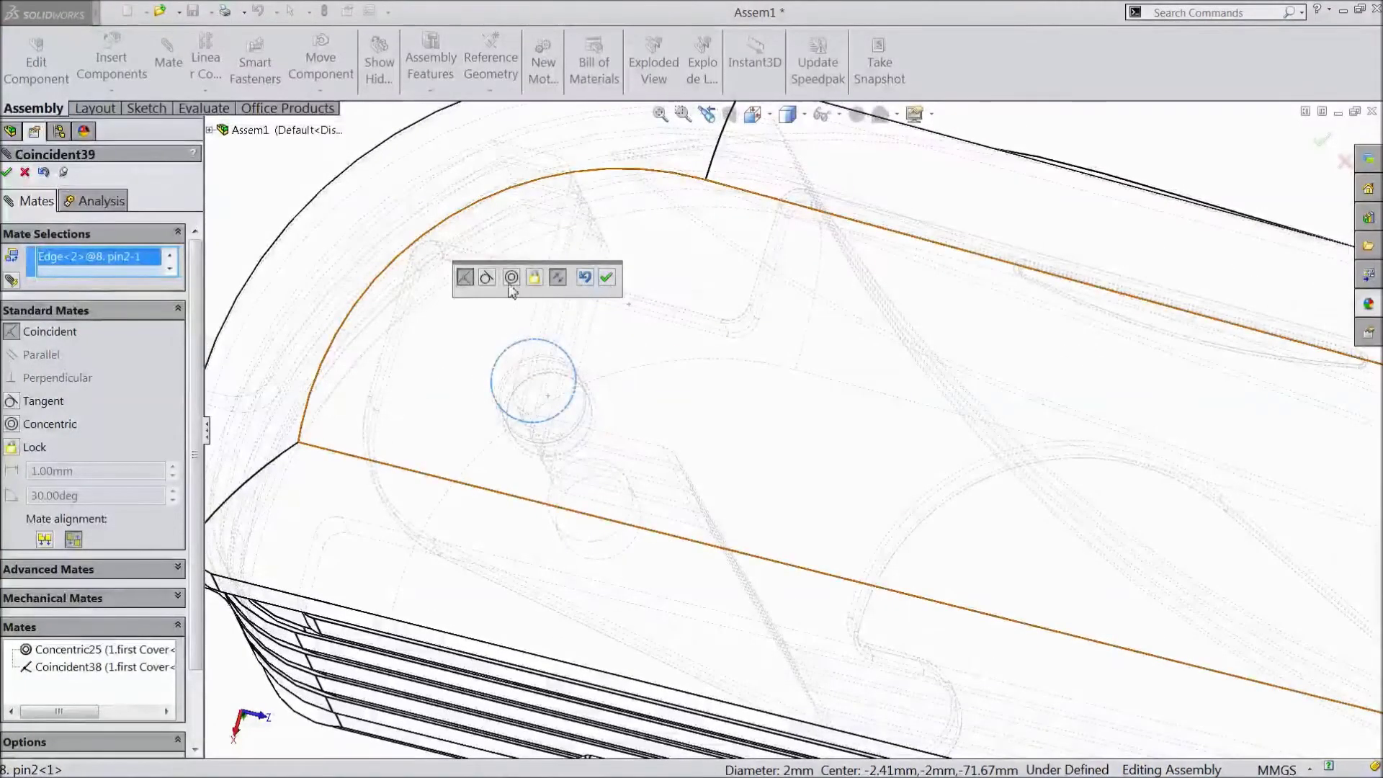
left_click(512, 278)
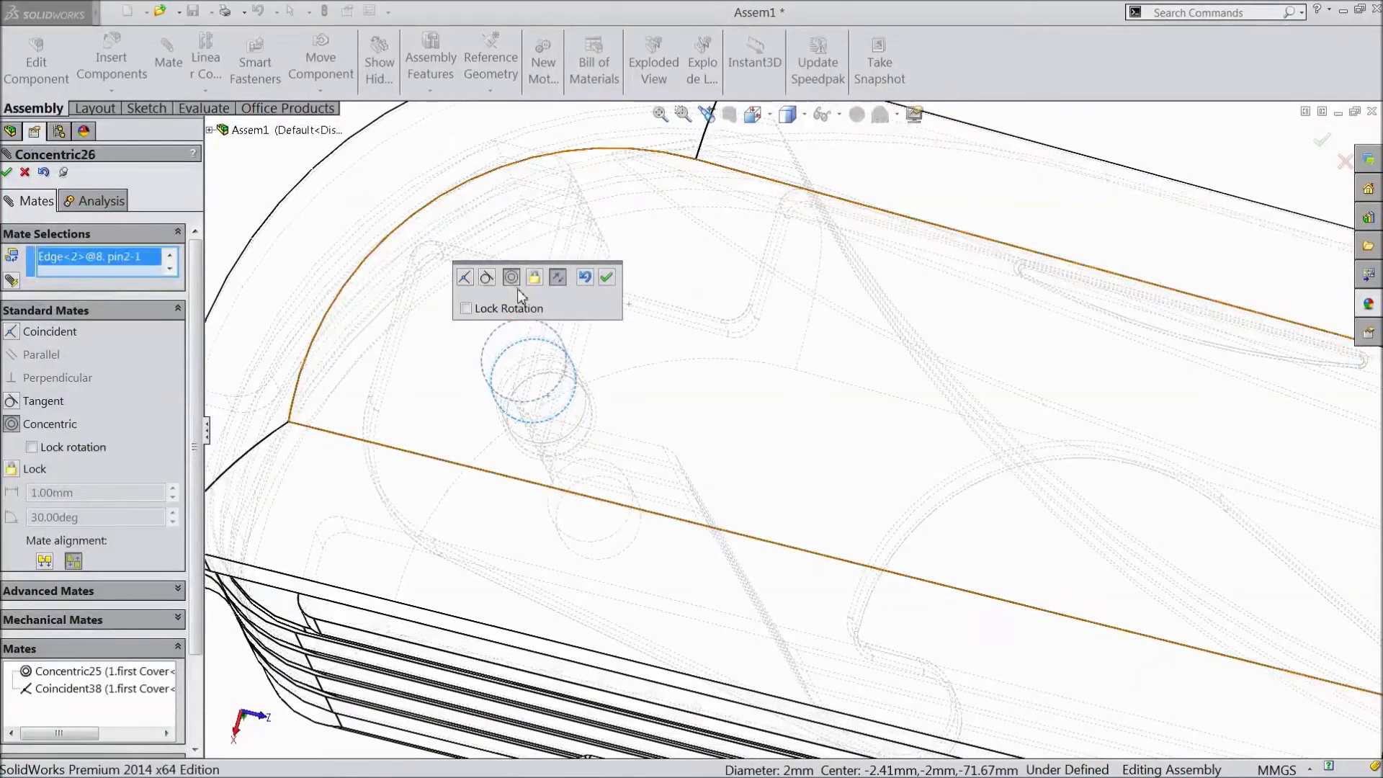
scroll(580, 363, "up", 5)
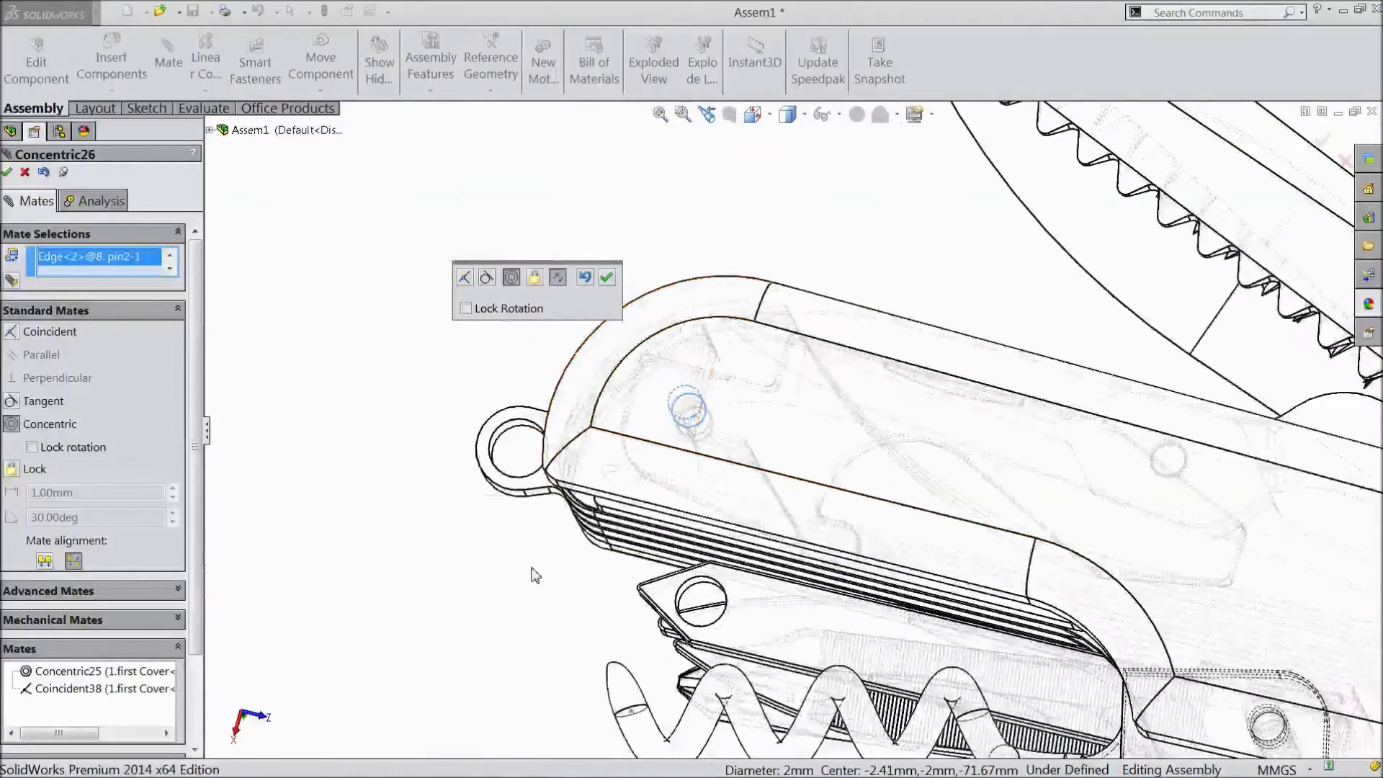
scroll(535, 574, "up", 5)
middle_click_drag(534, 574, 584, 312)
left_click(608, 279)
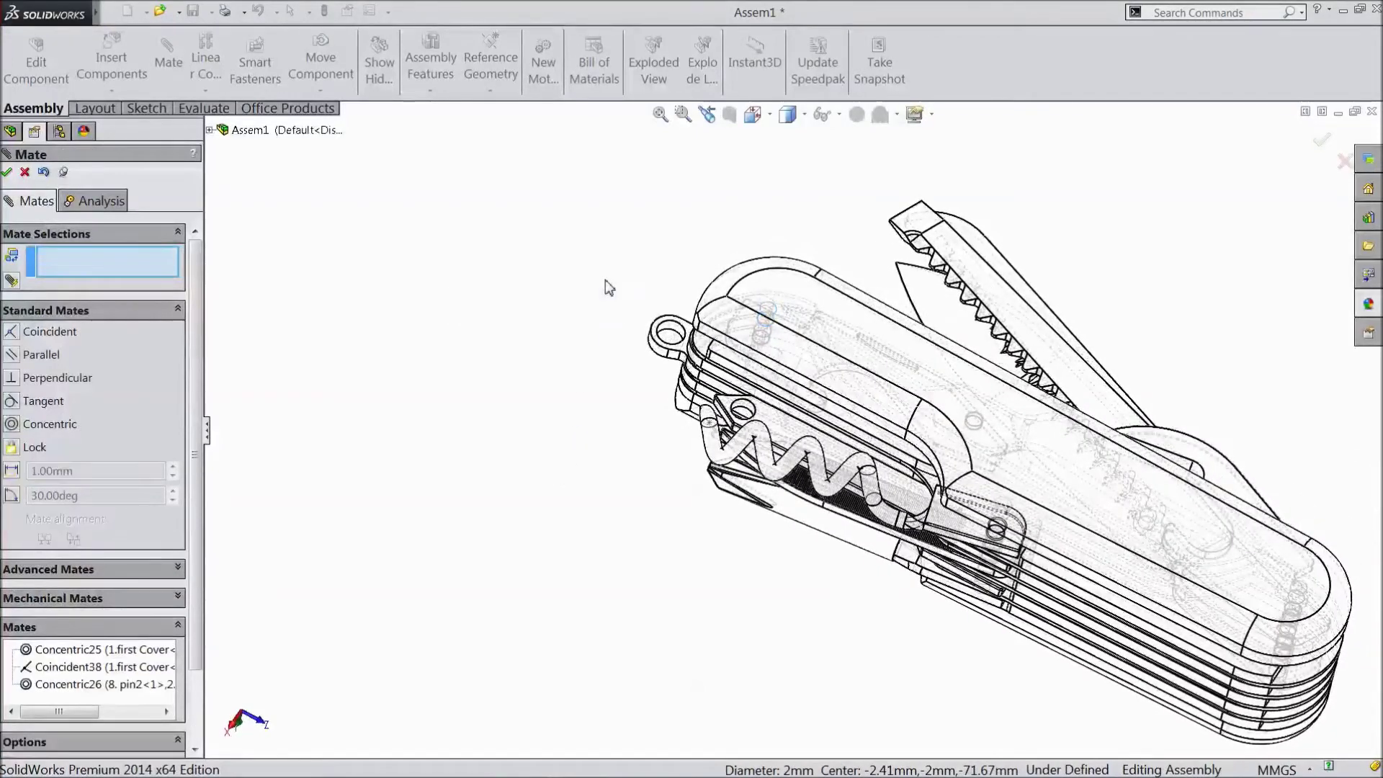
Return the display to shaded with edges and finish mating the second cover.
scroll(826, 365, "up", 3)
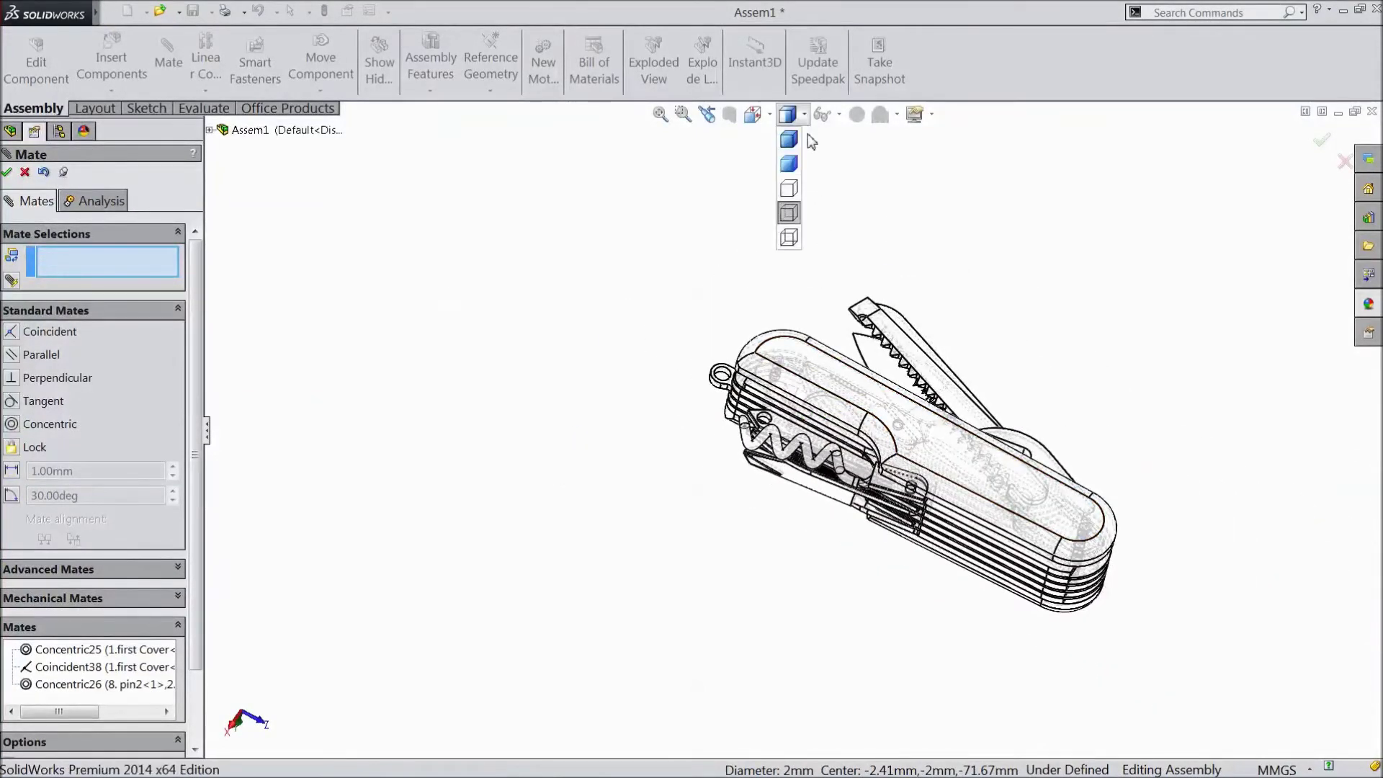
left_click(794, 143)
middle_click_drag(693, 333, 619, 657)
scroll(891, 512, "down", 5)
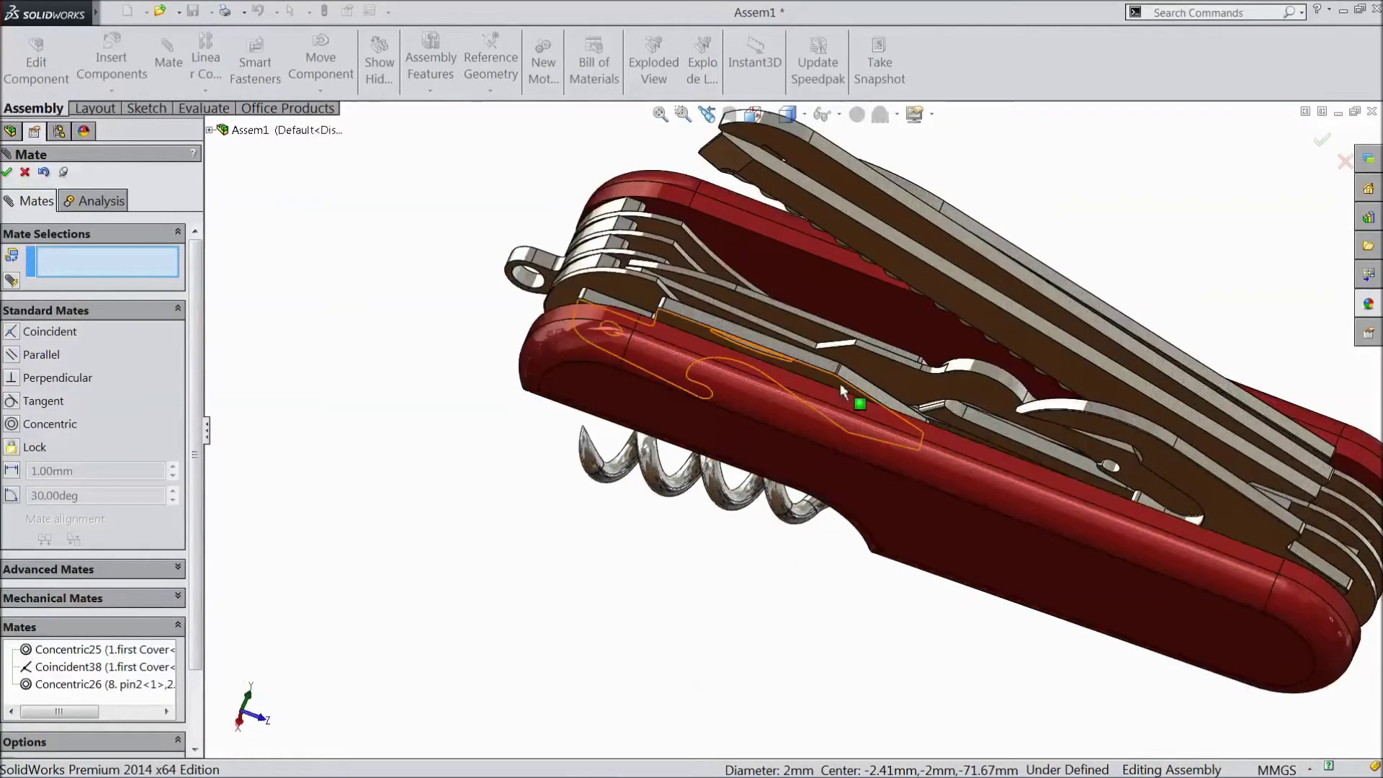
left_click(7, 175)
Examine the covered knife assembly from several sides, including the corkscrew side and both ends.
middle_click_drag(677, 687, 690, 415)
scroll(749, 461, "up", 3)
scroll(855, 515, "down", 3)
scroll(854, 513, "up", 4)
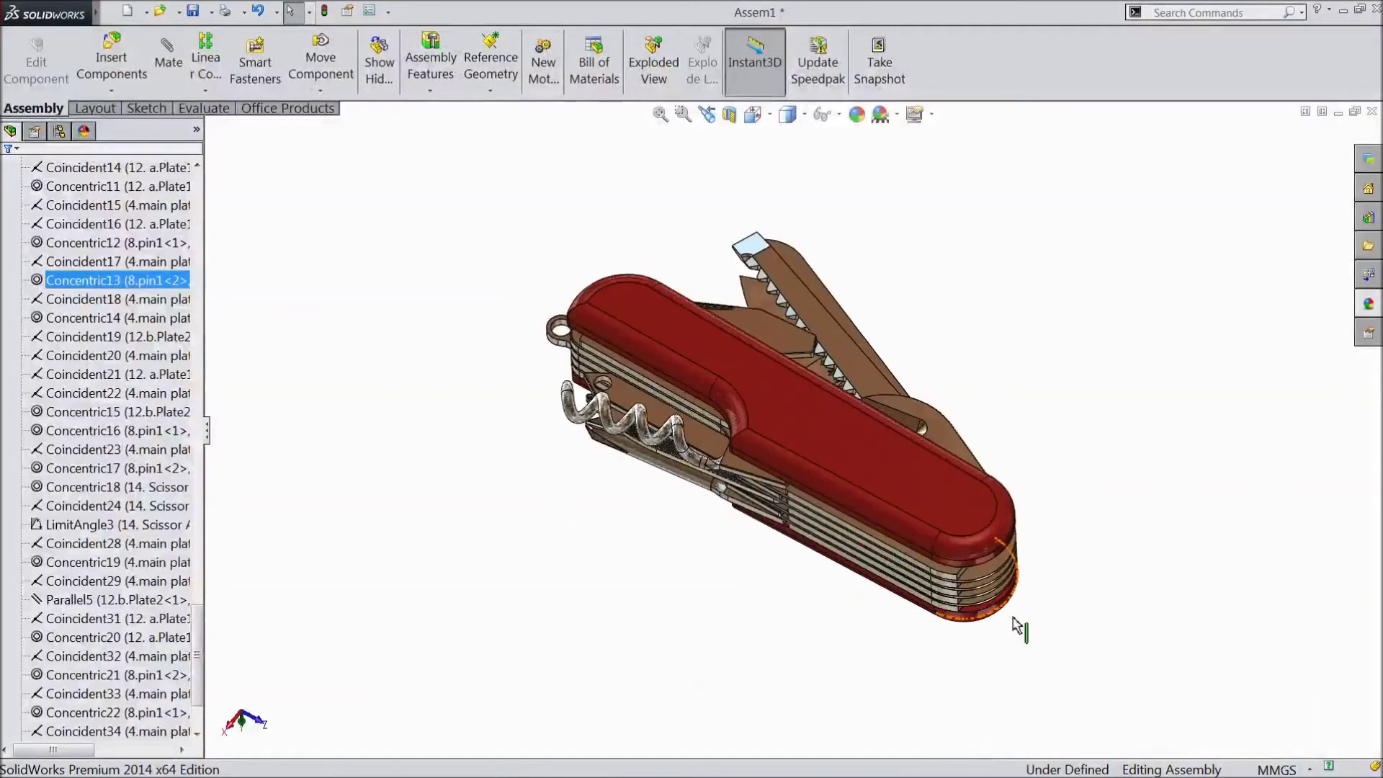
middle_click_drag(543, 512, 842, 425)
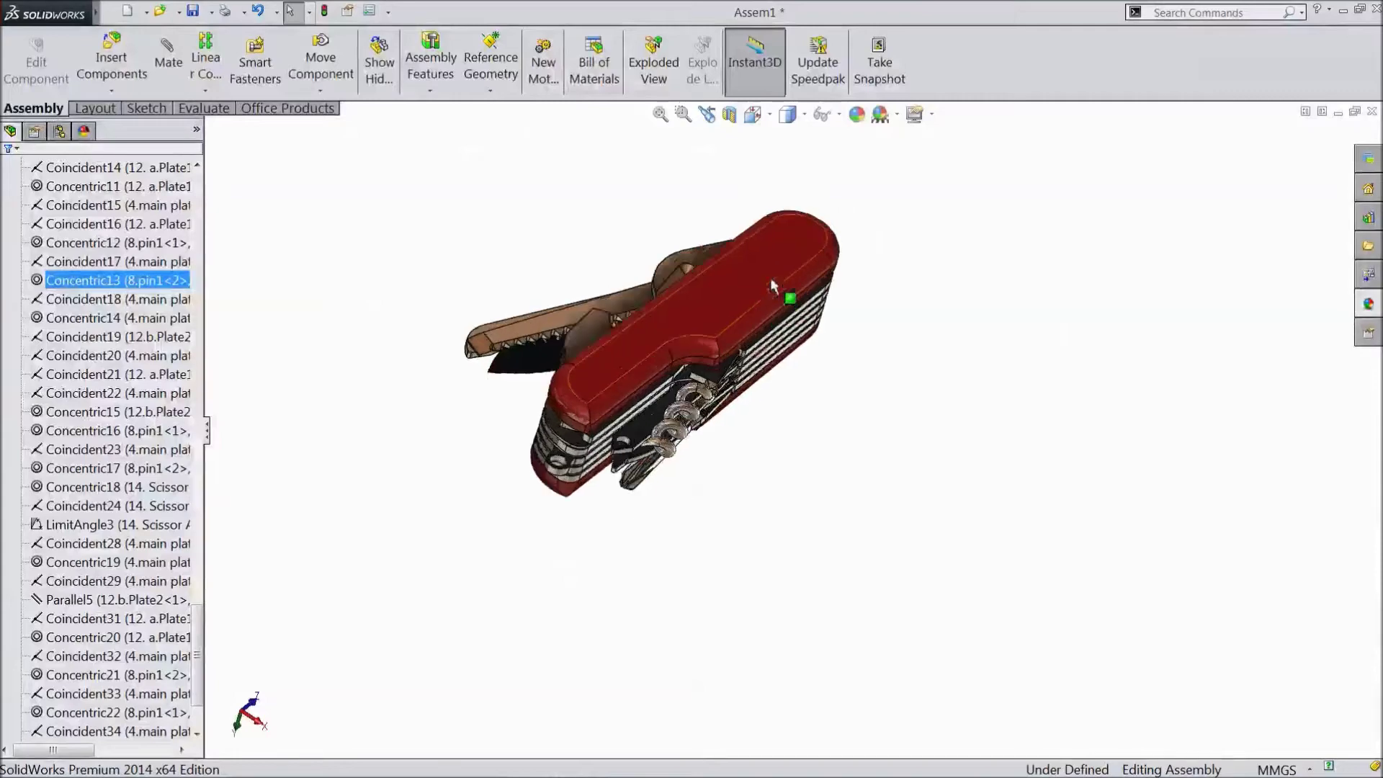
middle_click_drag(884, 484, 739, 515)
scroll(582, 461, "down", 2)
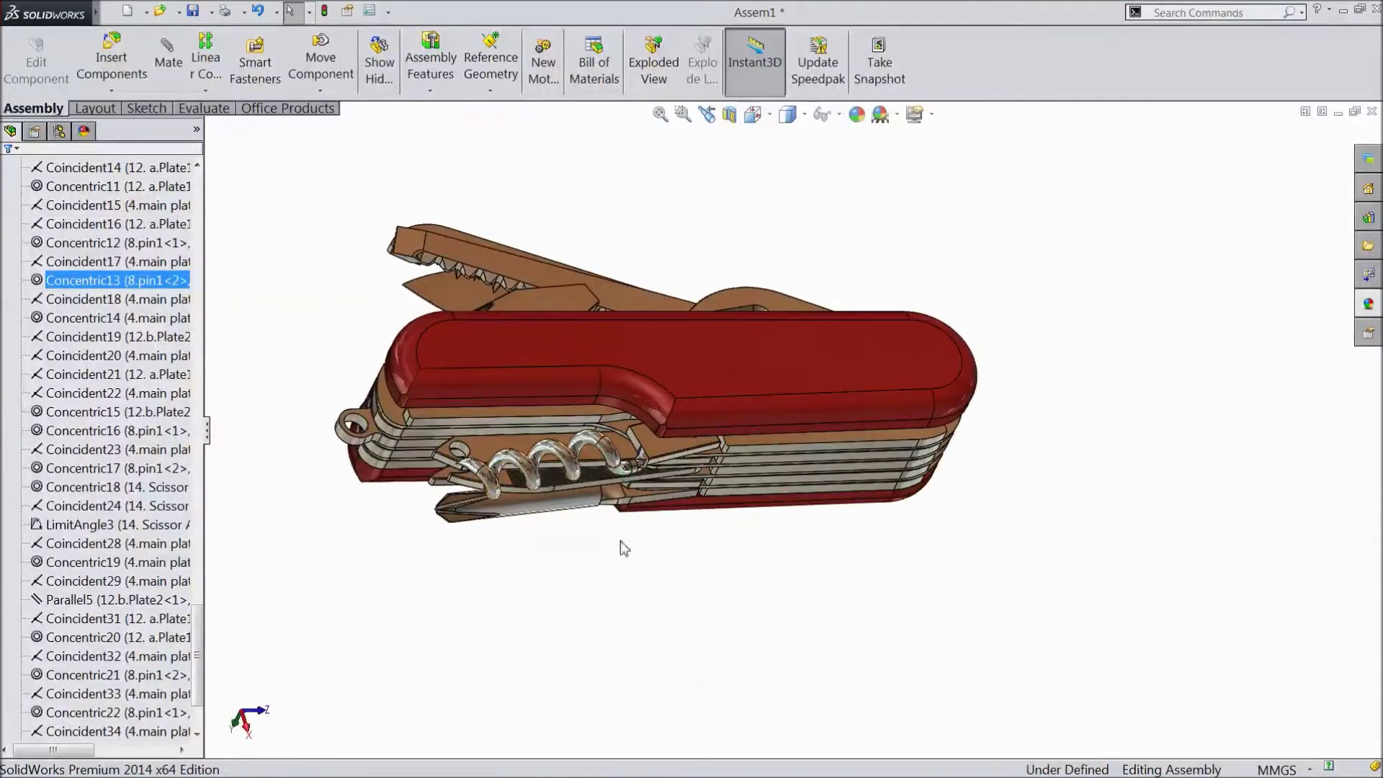
middle_click_drag(679, 636, 629, 719)
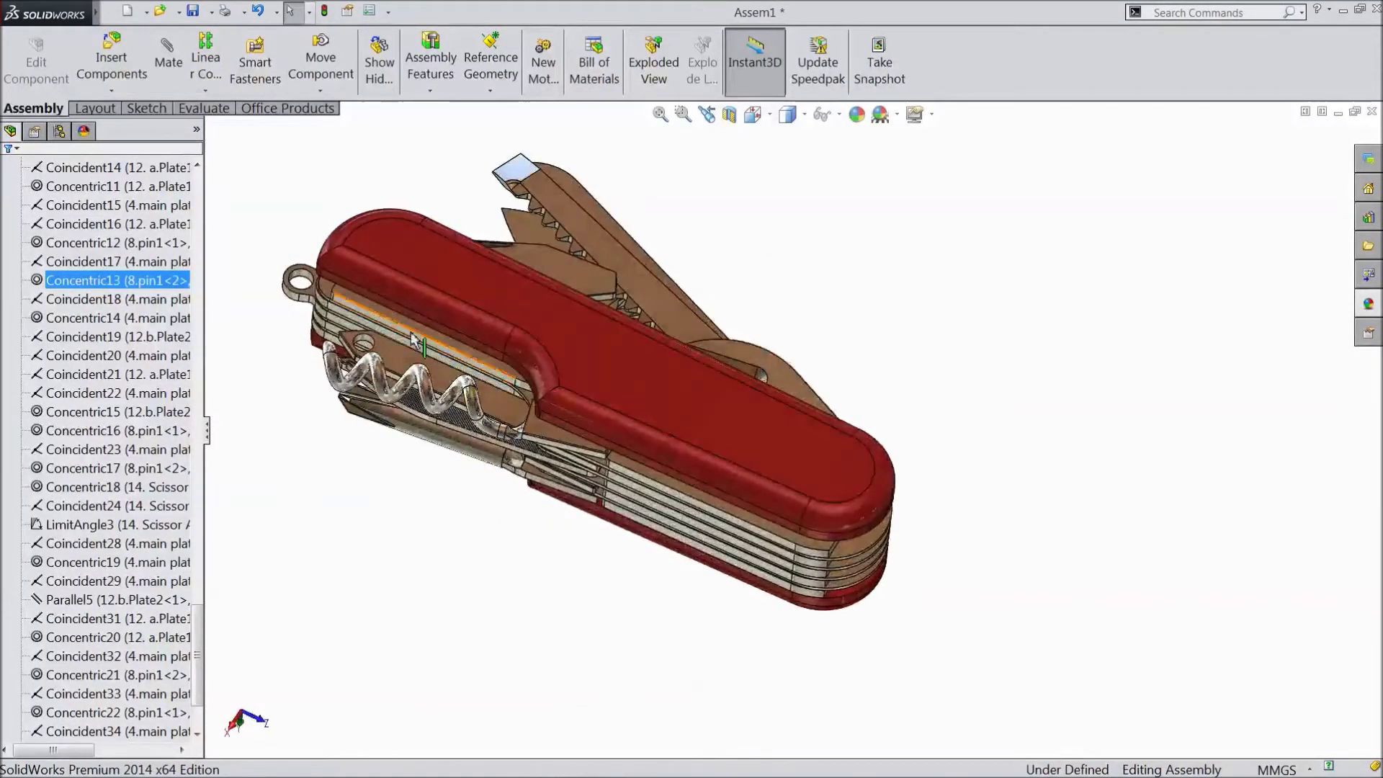
middle_click_drag(637, 420, 475, 504)
scroll(722, 326, "down", 2)
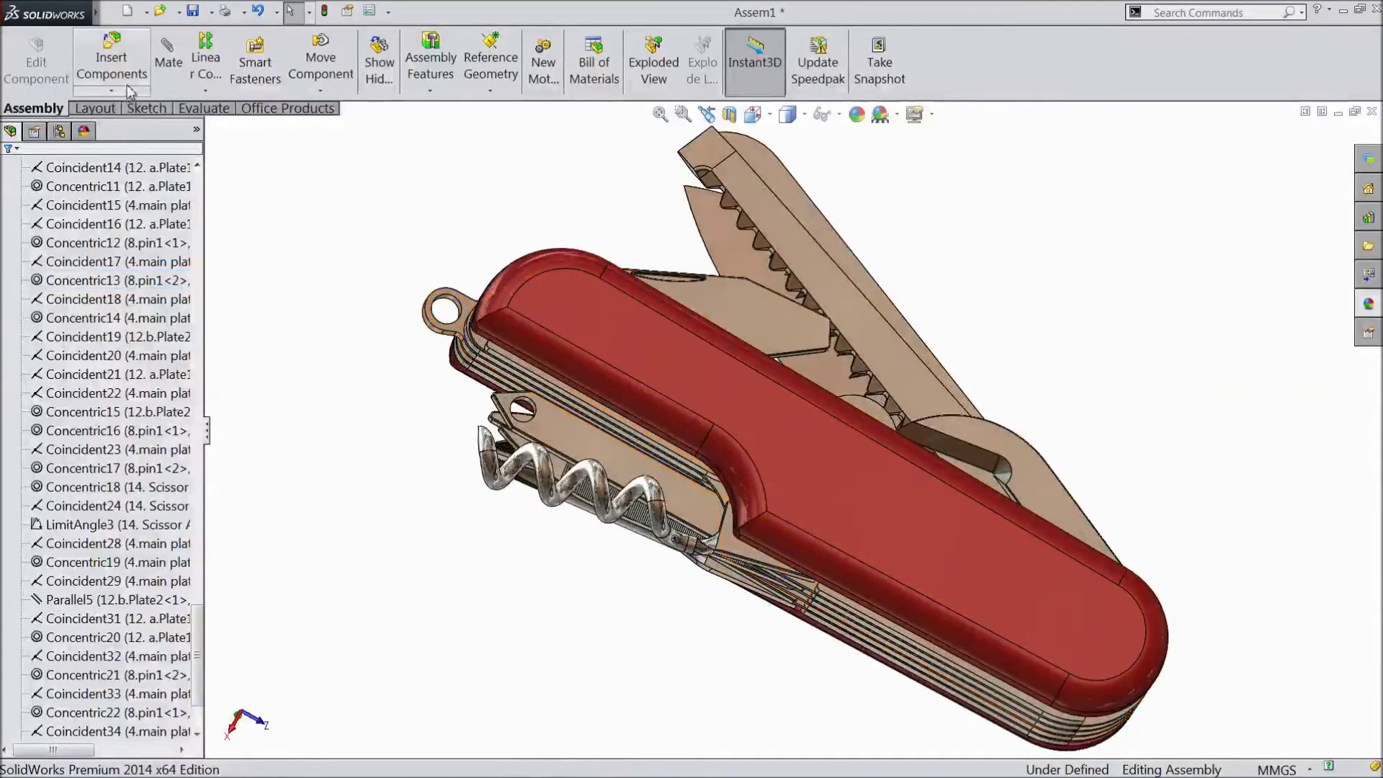
Insert the 9. Holder key ring part and place it beside the small loop at the knife's end.
left_click(127, 92)
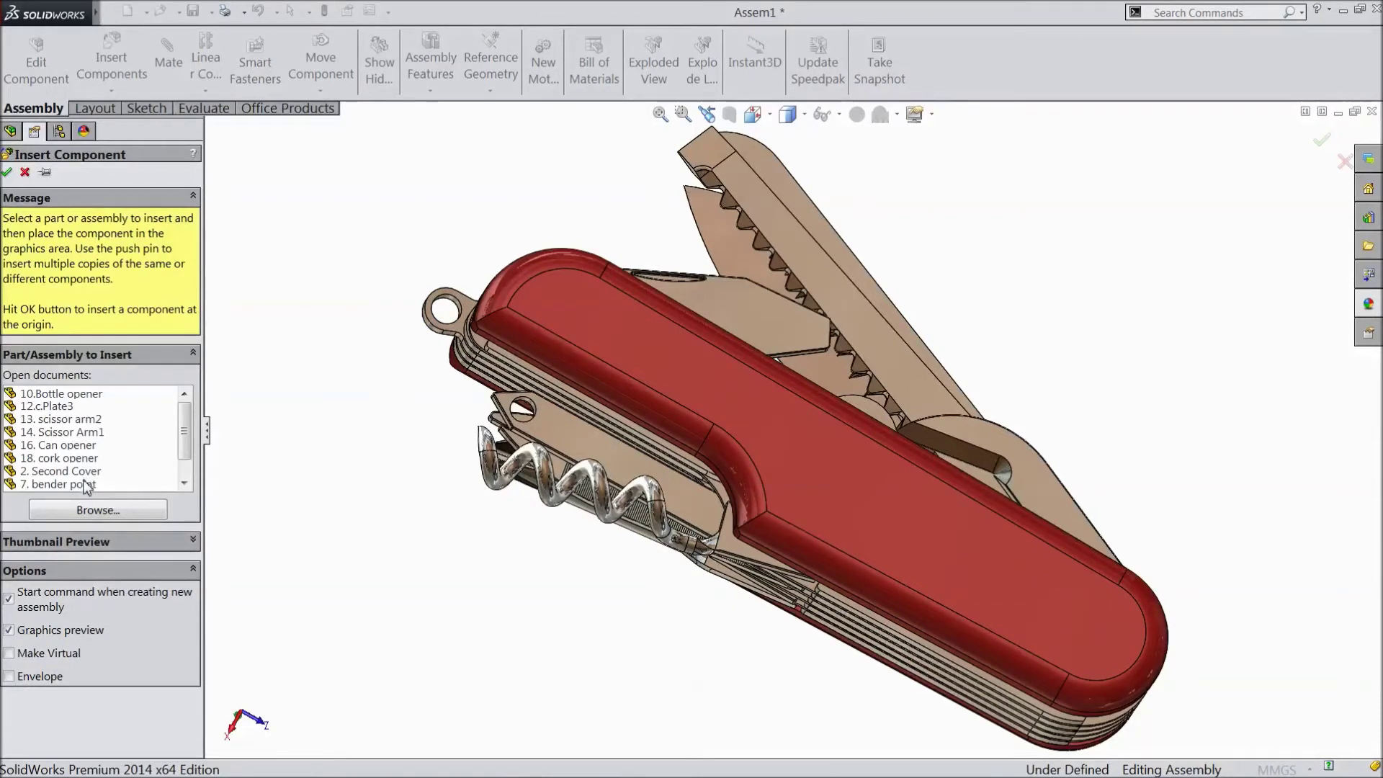
left_click_drag(186, 427, 186, 465)
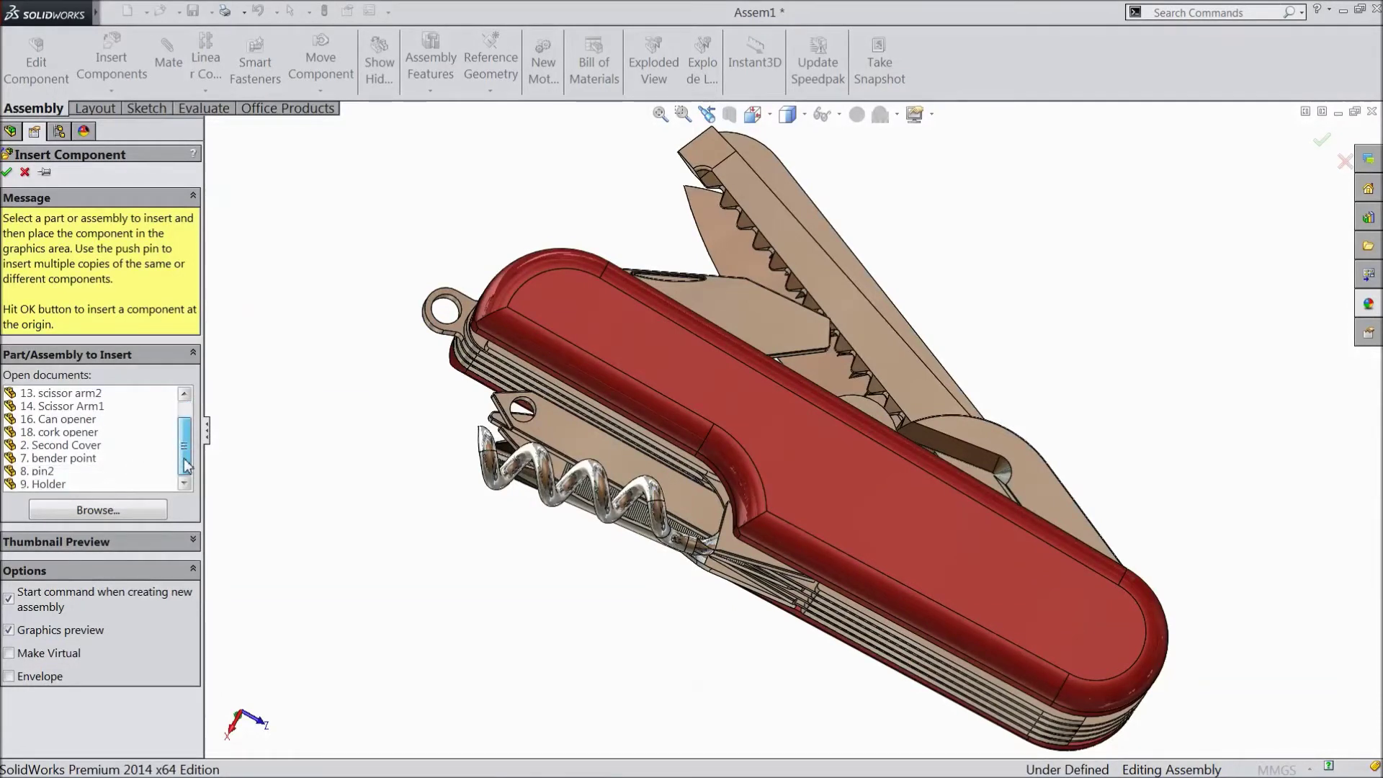
left_click(52, 484)
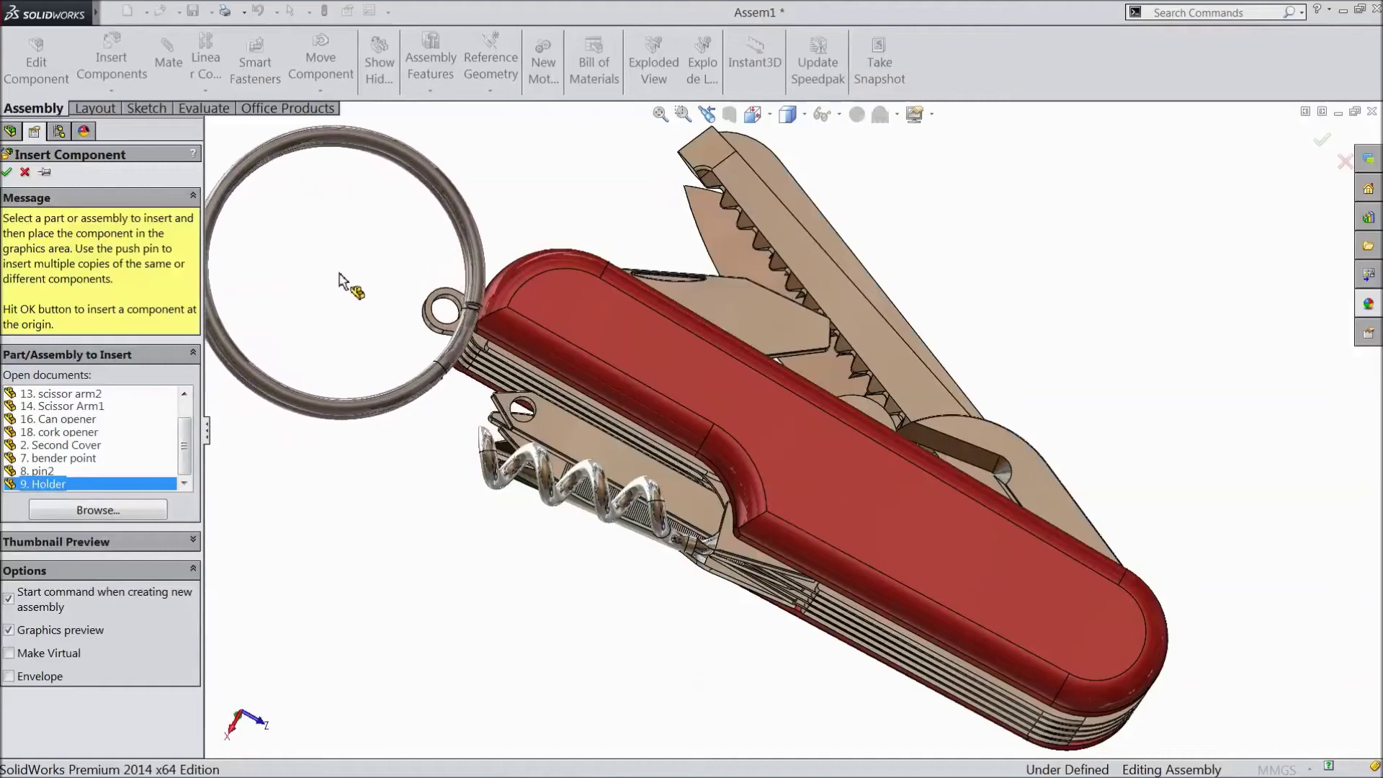
left_click(389, 322)
mouse_move(458, 536)
middle_mouse_down()
mouse_move(455, 455)
mouse_move(438, 525)
middle_mouse_up()
scroll(517, 576, "up", 2)
middle_click_drag(519, 577, 488, 576)
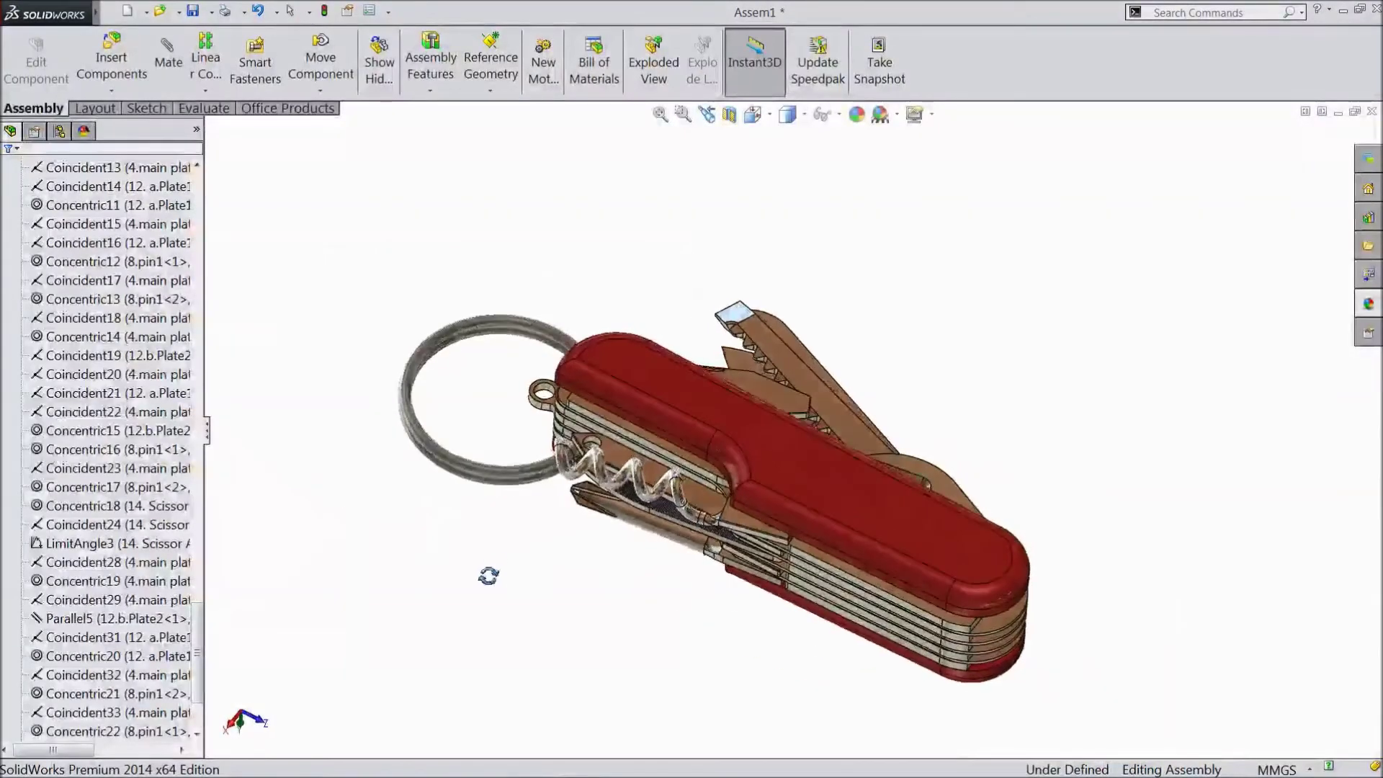
Move the holder ring away from the knife so it sits clear of the small loop.
left_click_drag(535, 473, 449, 427)
scroll(505, 396, "down", 1)
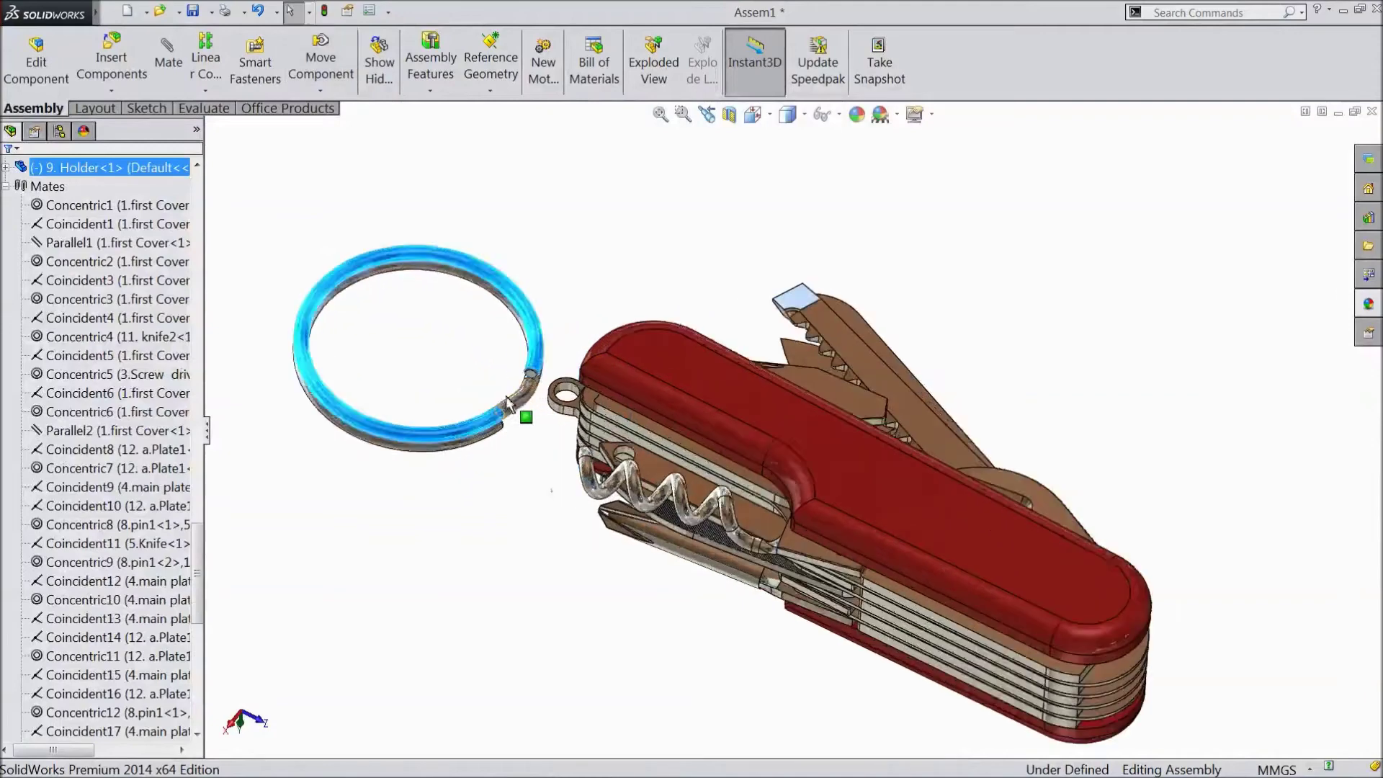
scroll(506, 396, "up", 2)
key("Escape")
Open the 9. Holder ring part on its own and start a 3D sketch in it.
left_click(536, 398)
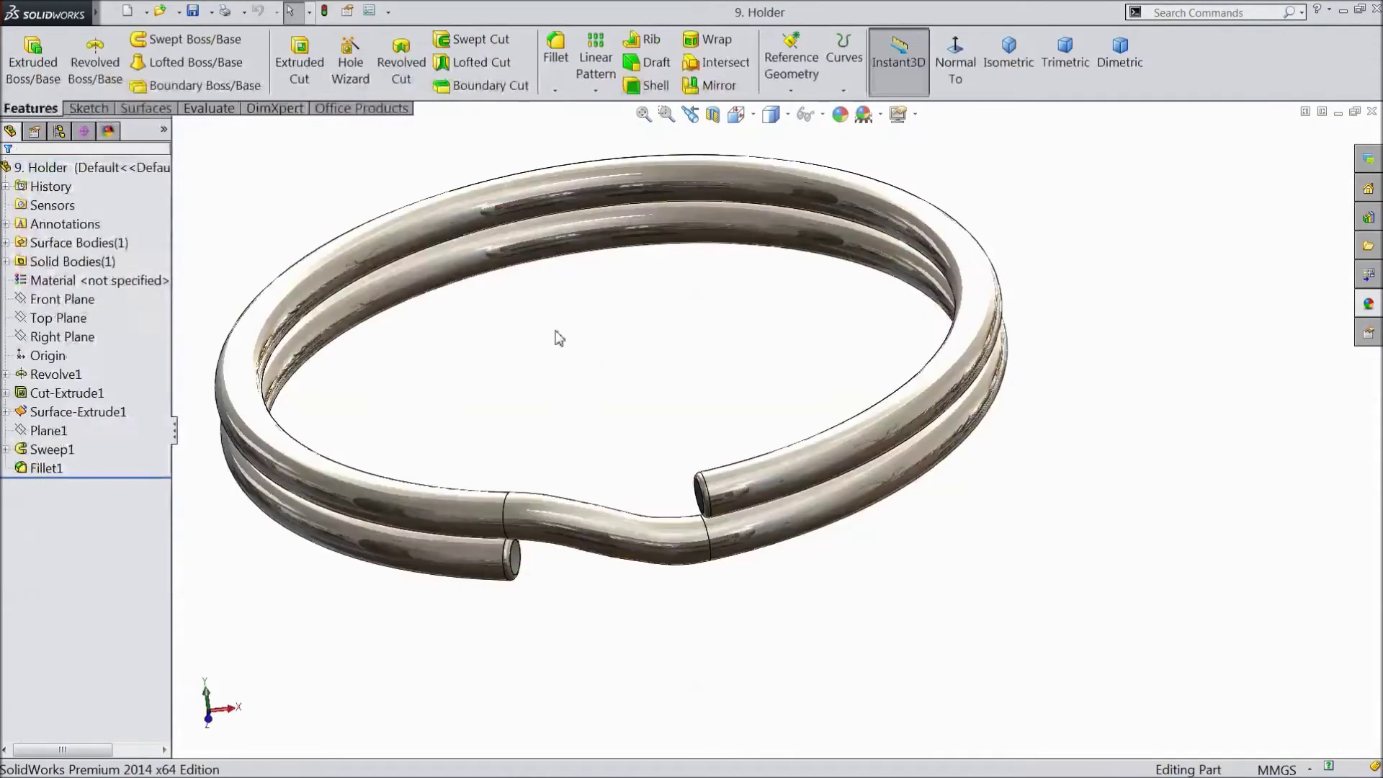
left_click(90, 109)
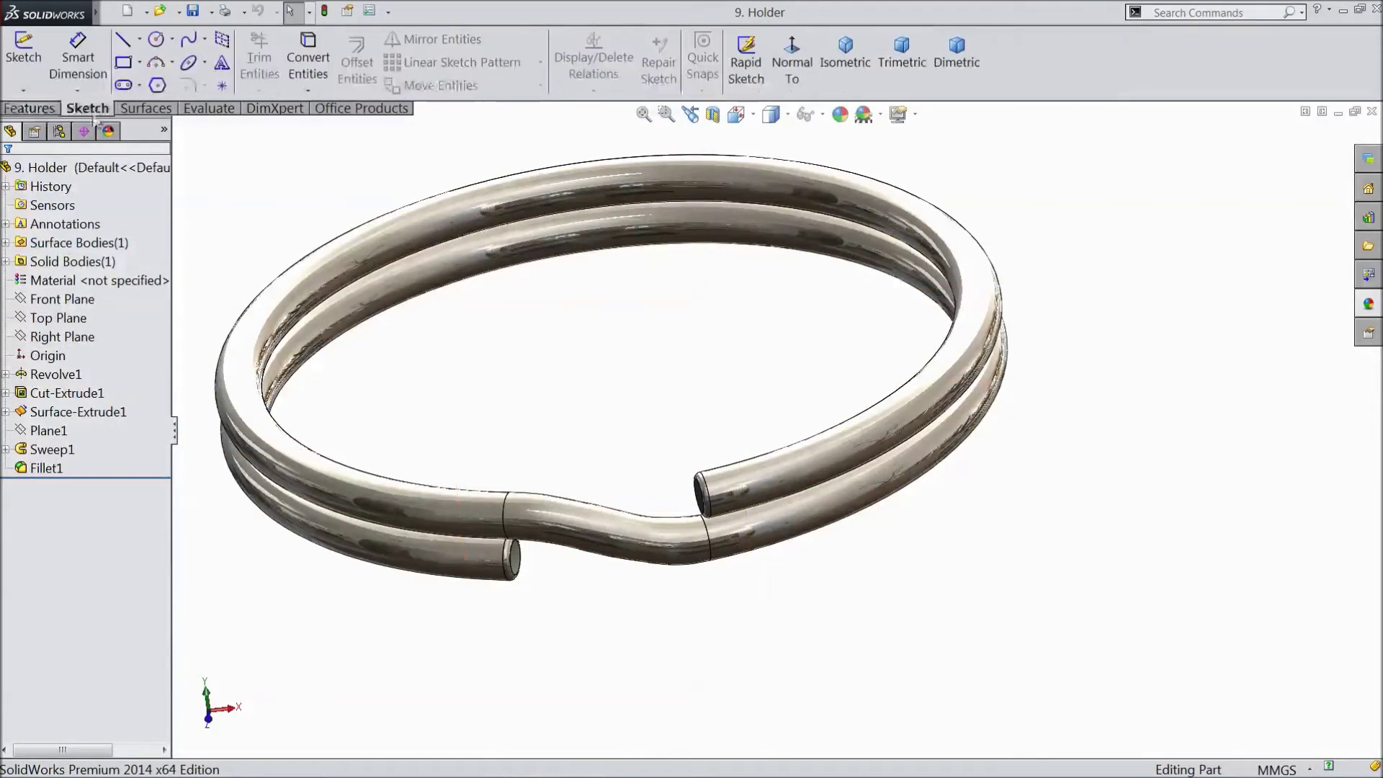
left_click(23, 91)
left_click(32, 135)
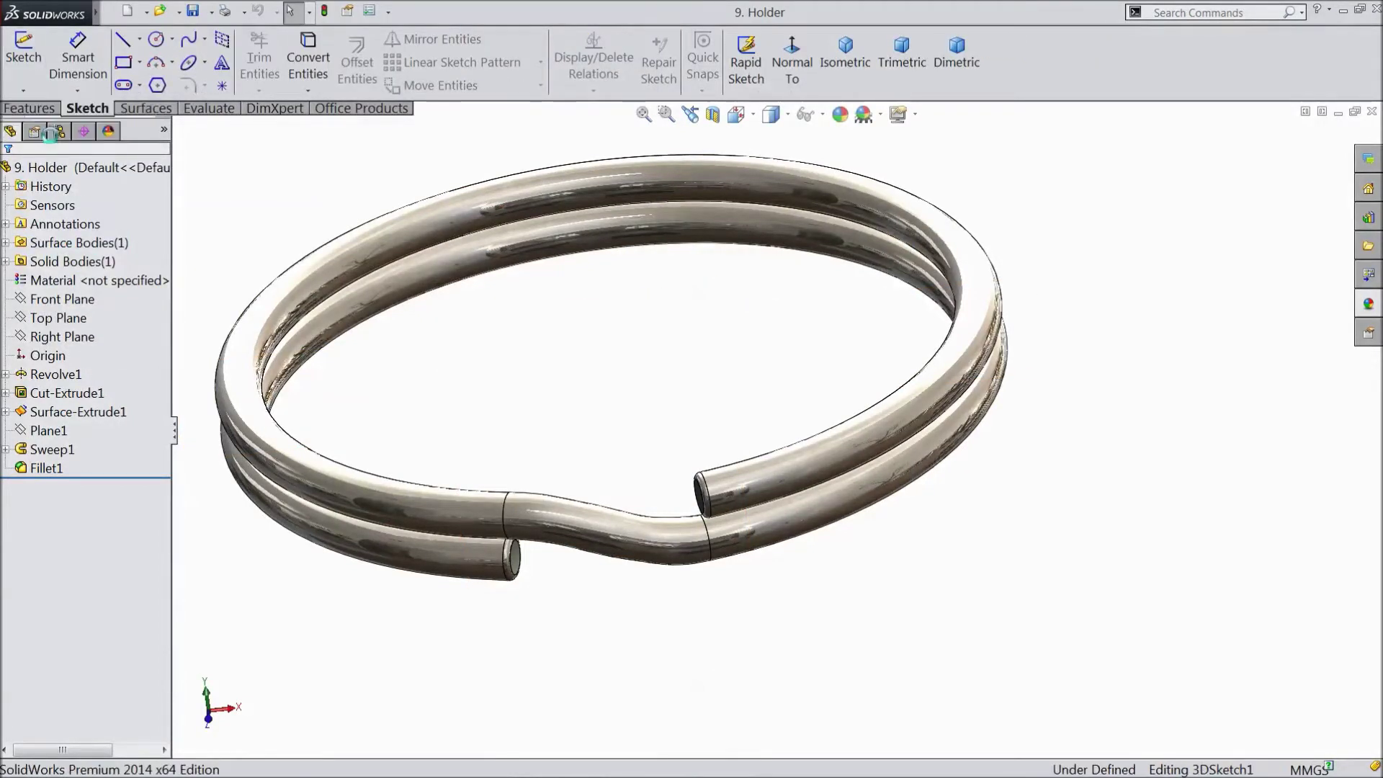
Draw a construction centerline joining the centres of the two circular edges bounding the ring's bent segment, and exit the 3D sketch.
left_click(139, 39)
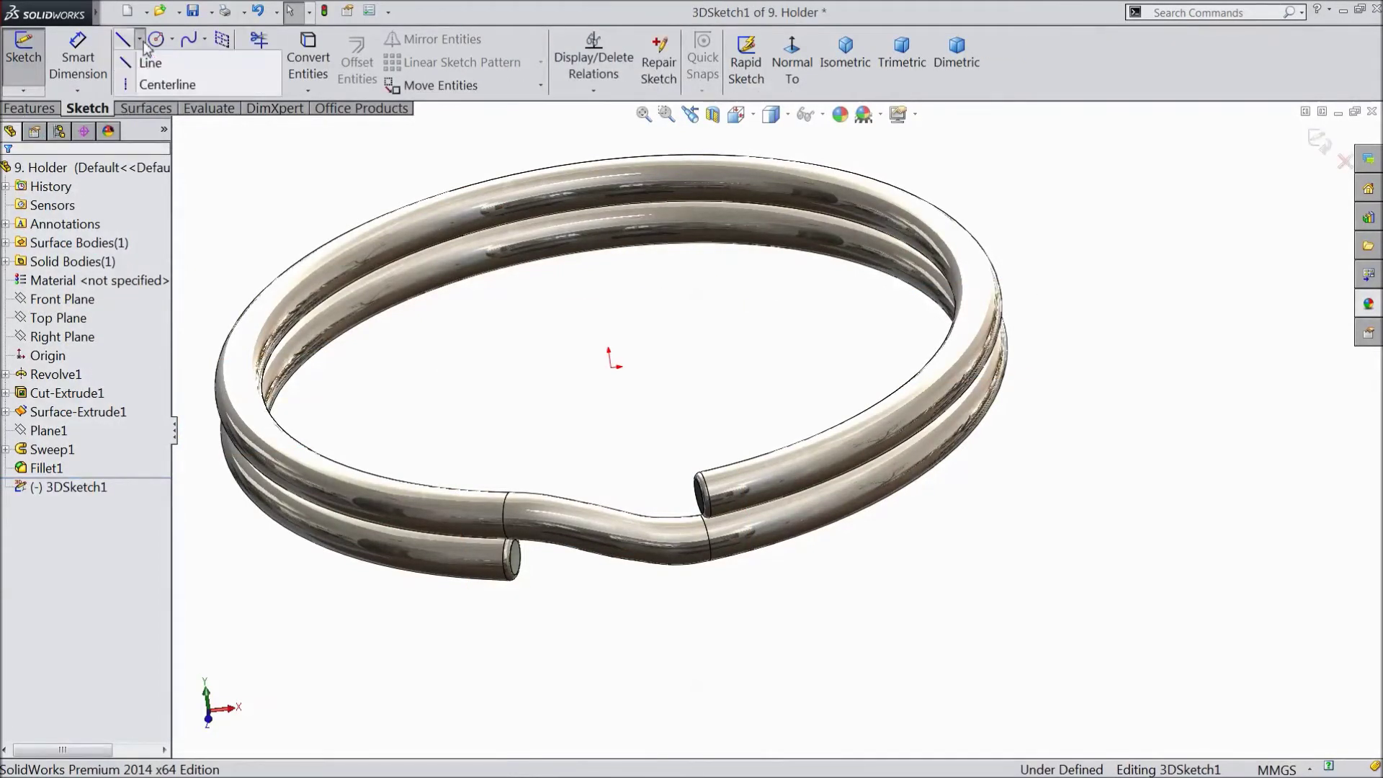
left_click(133, 80)
scroll(608, 616, "down", 2)
scroll(605, 612, "down", 2)
middle_click_drag(620, 587, 576, 581)
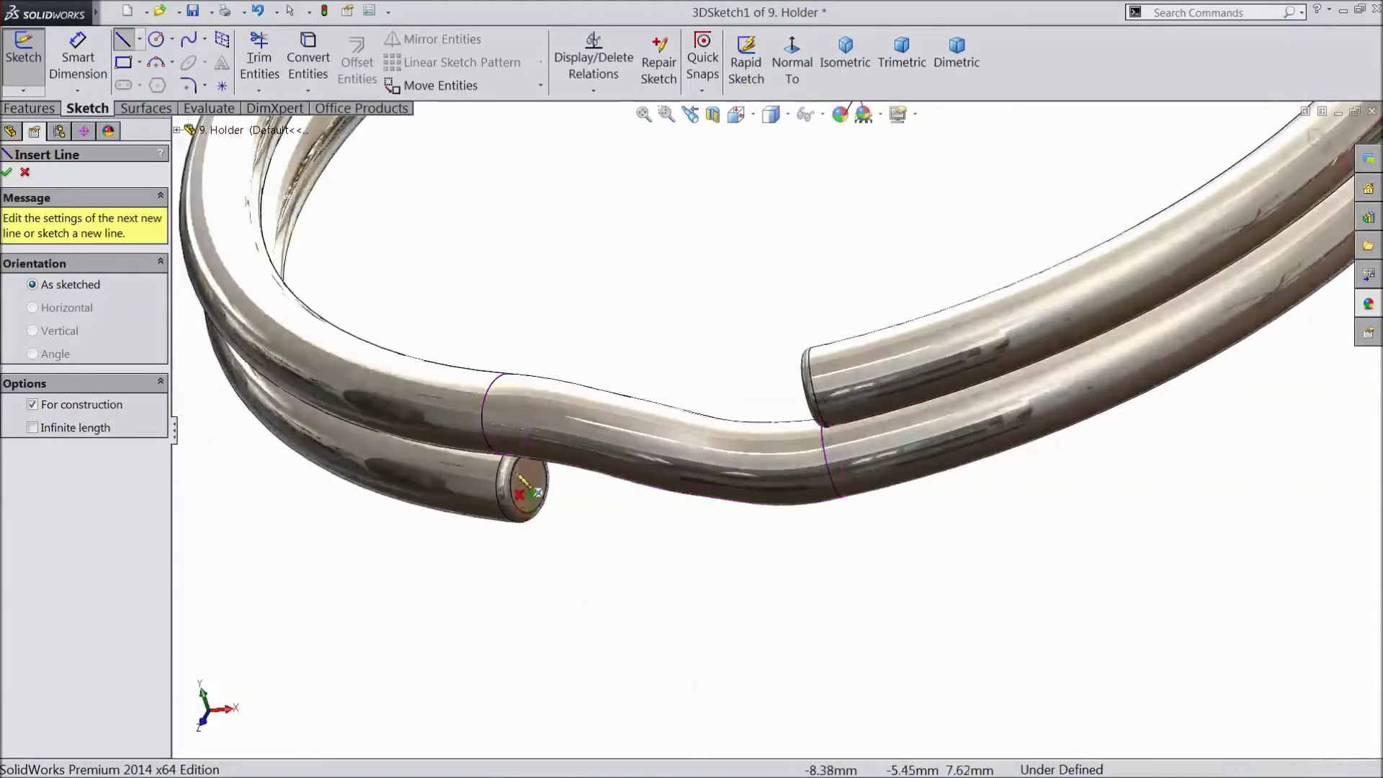
left_click(510, 419)
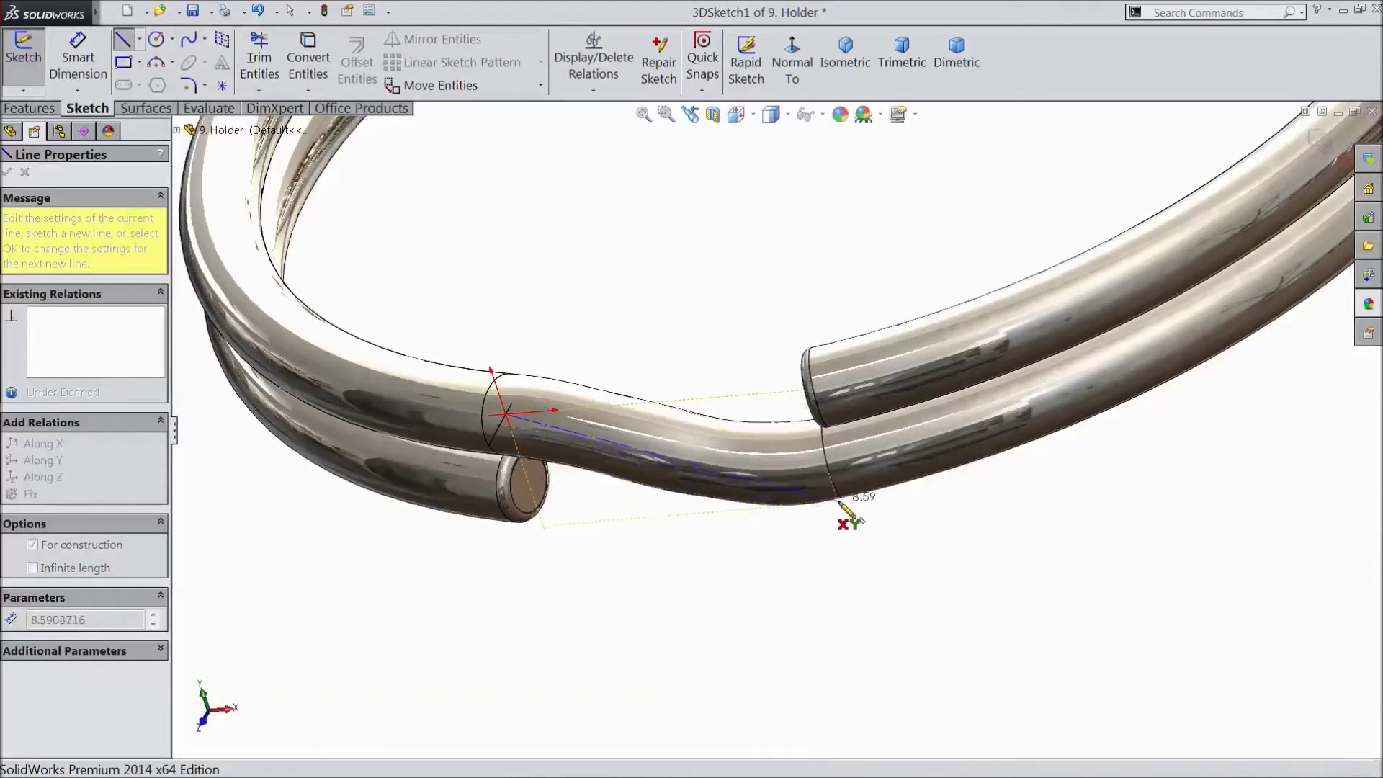
left_click(834, 458)
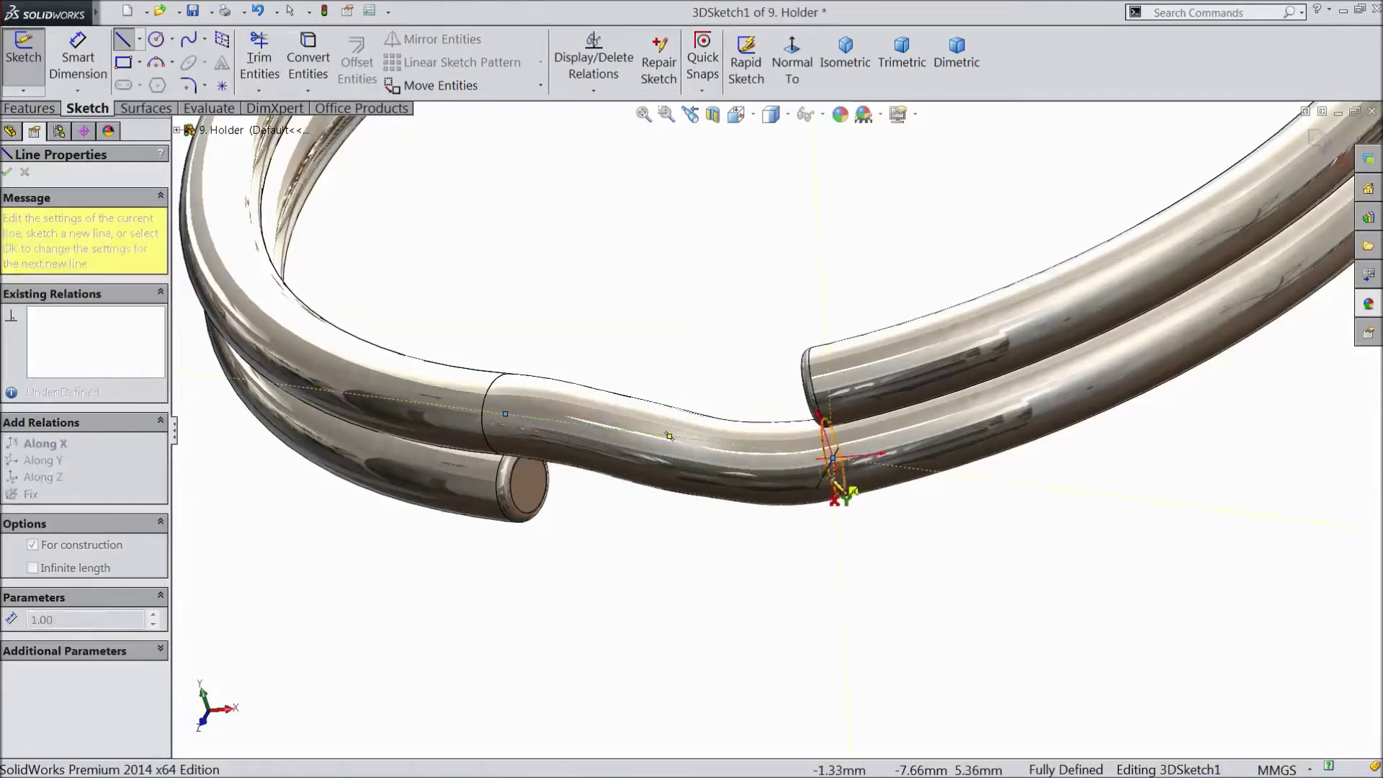
right_click(715, 595)
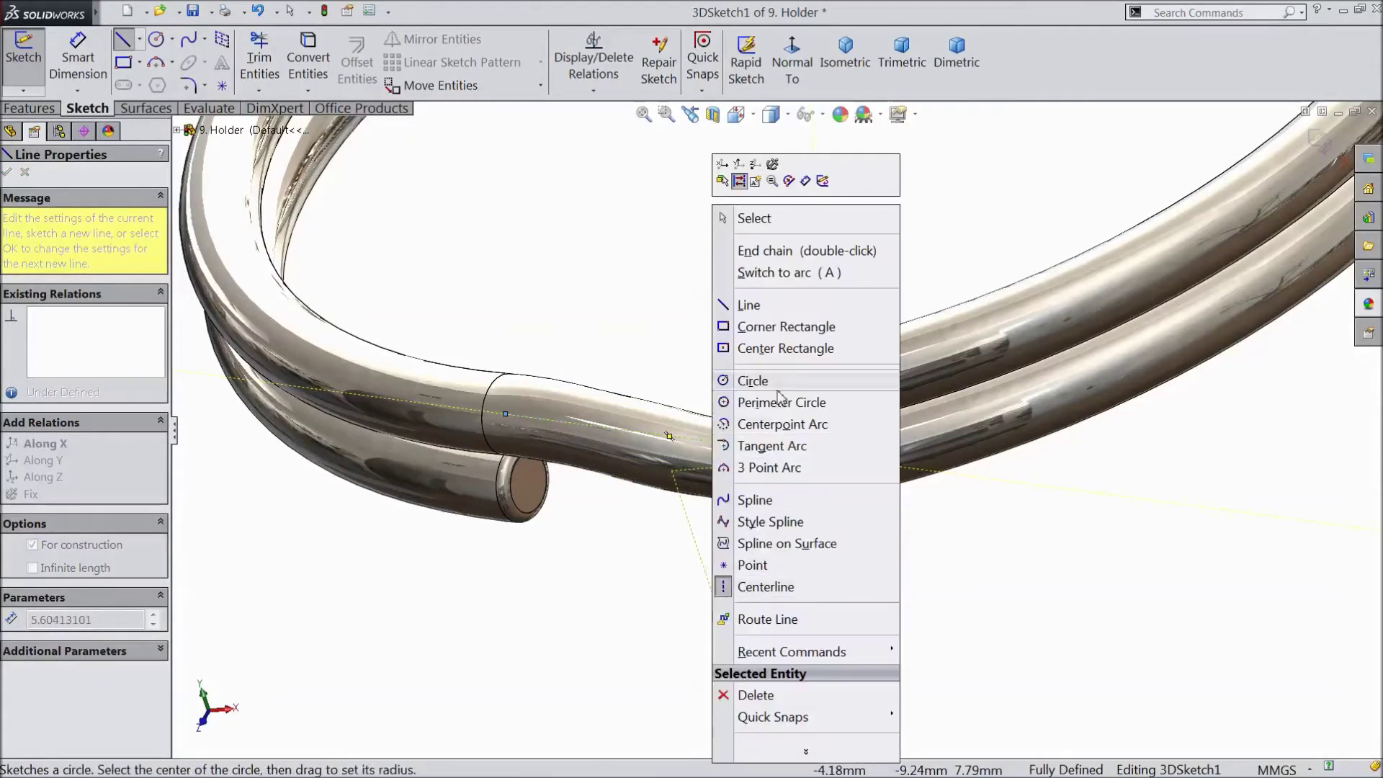
left_click(749, 218)
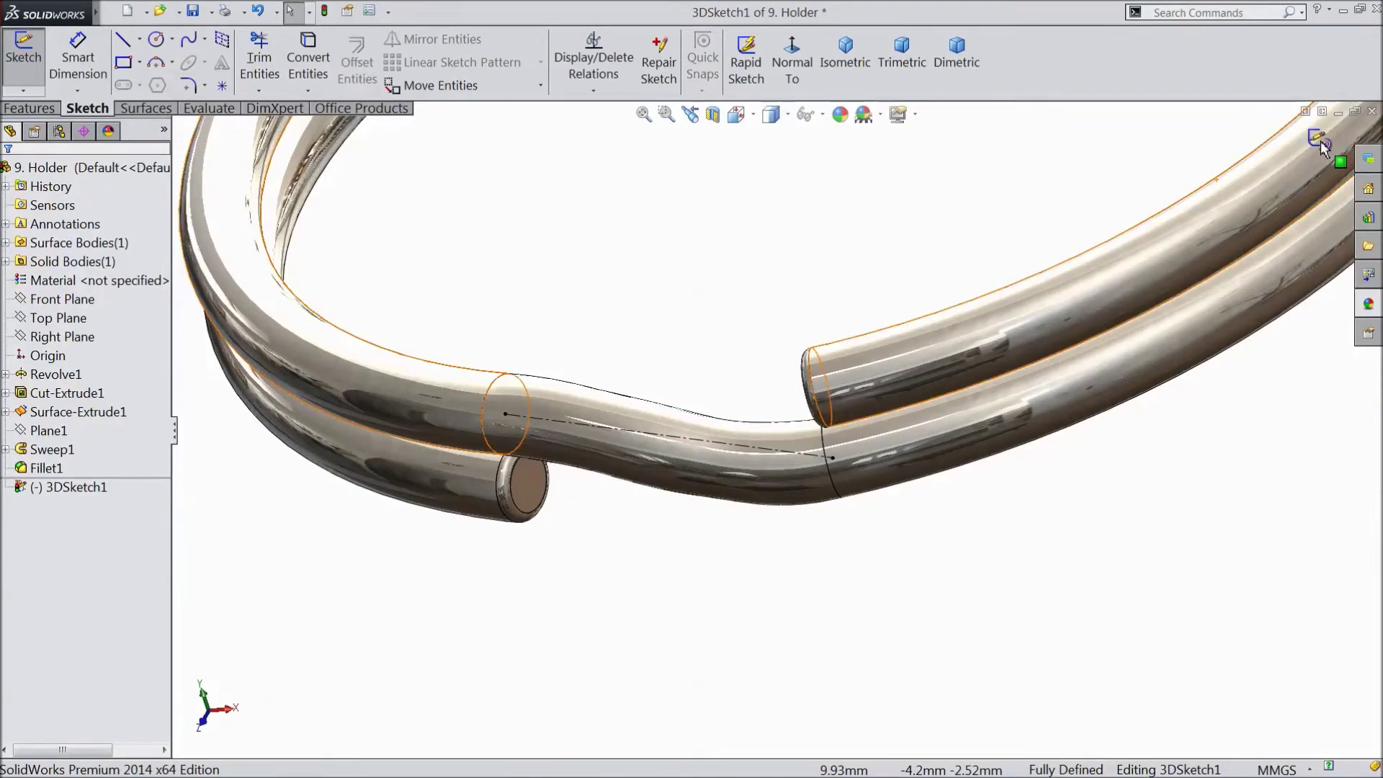
left_click(1318, 142)
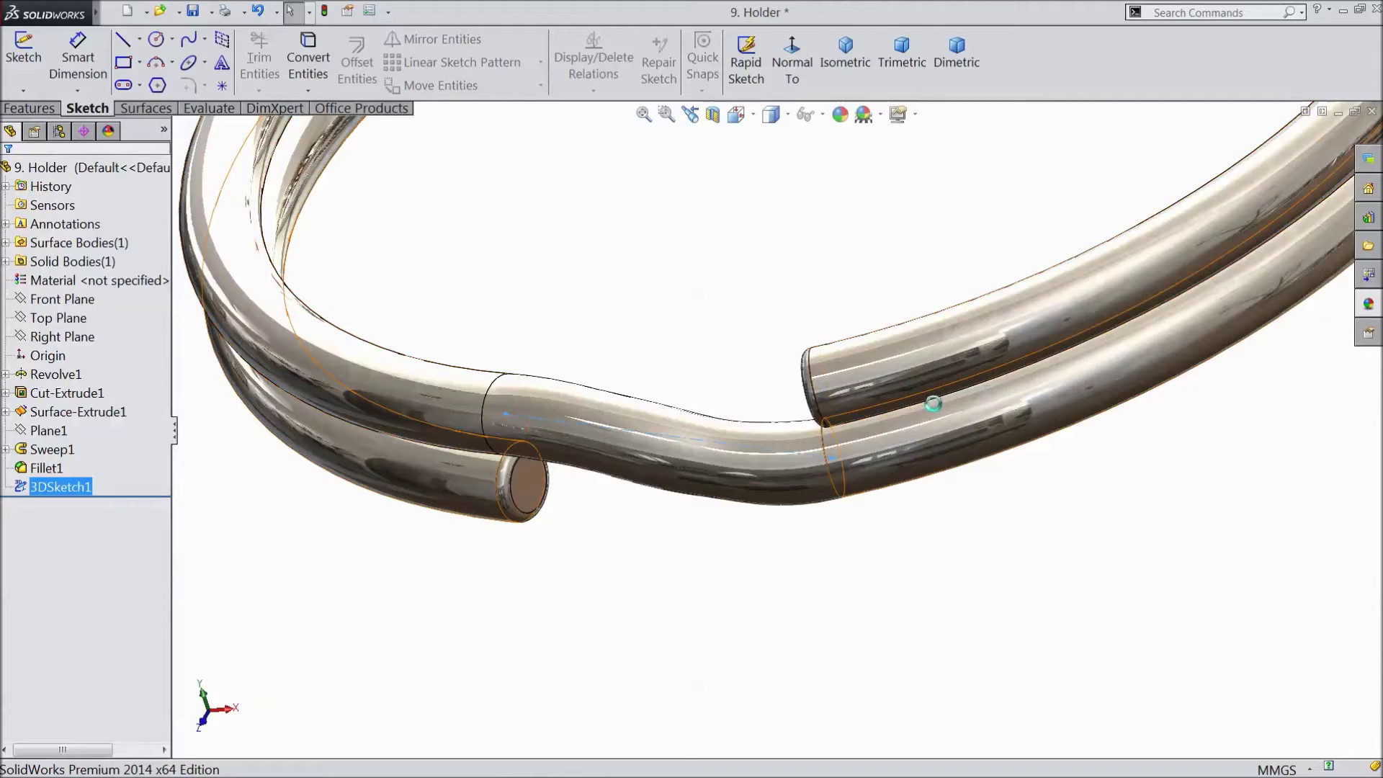
Leave the saved holder part, return to the knife assembly and rebuild it with the changed model.
scroll(1161, 339, "up", 5)
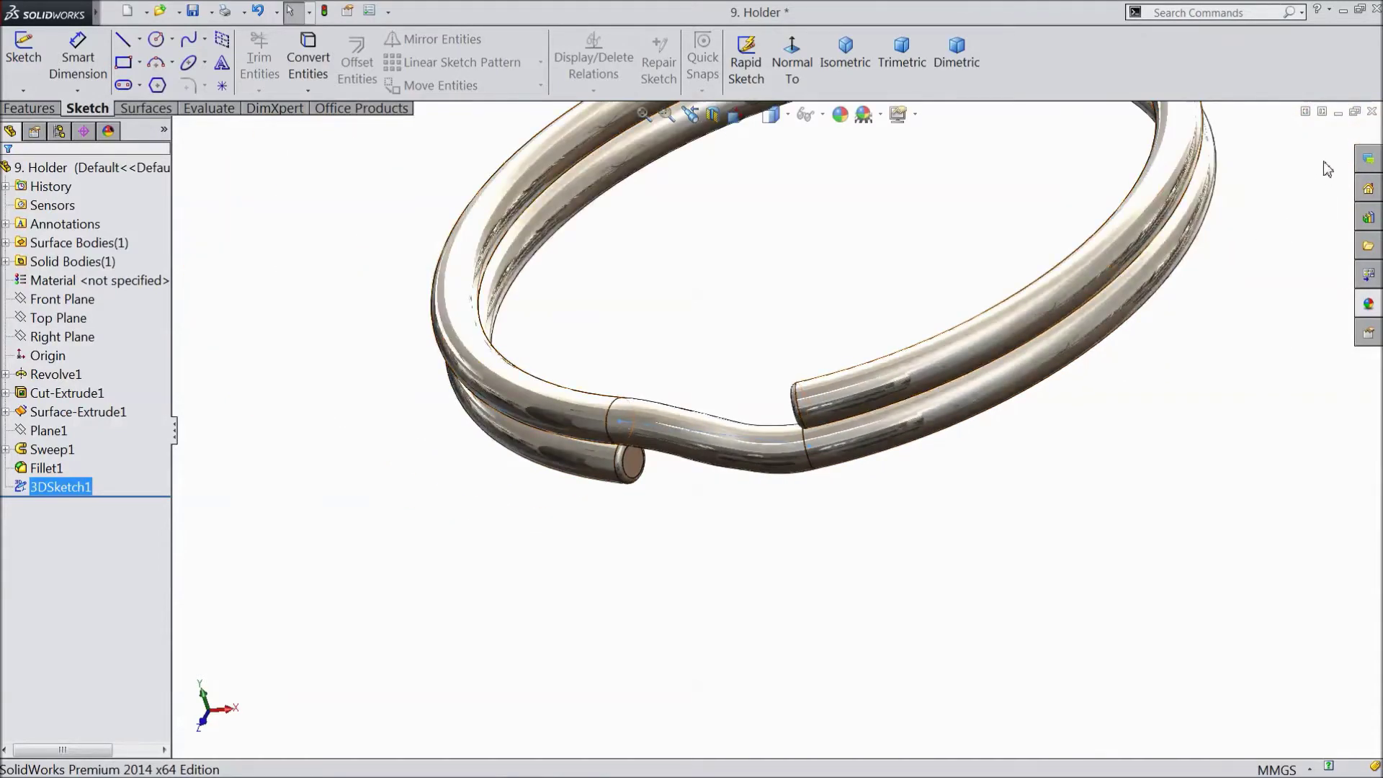
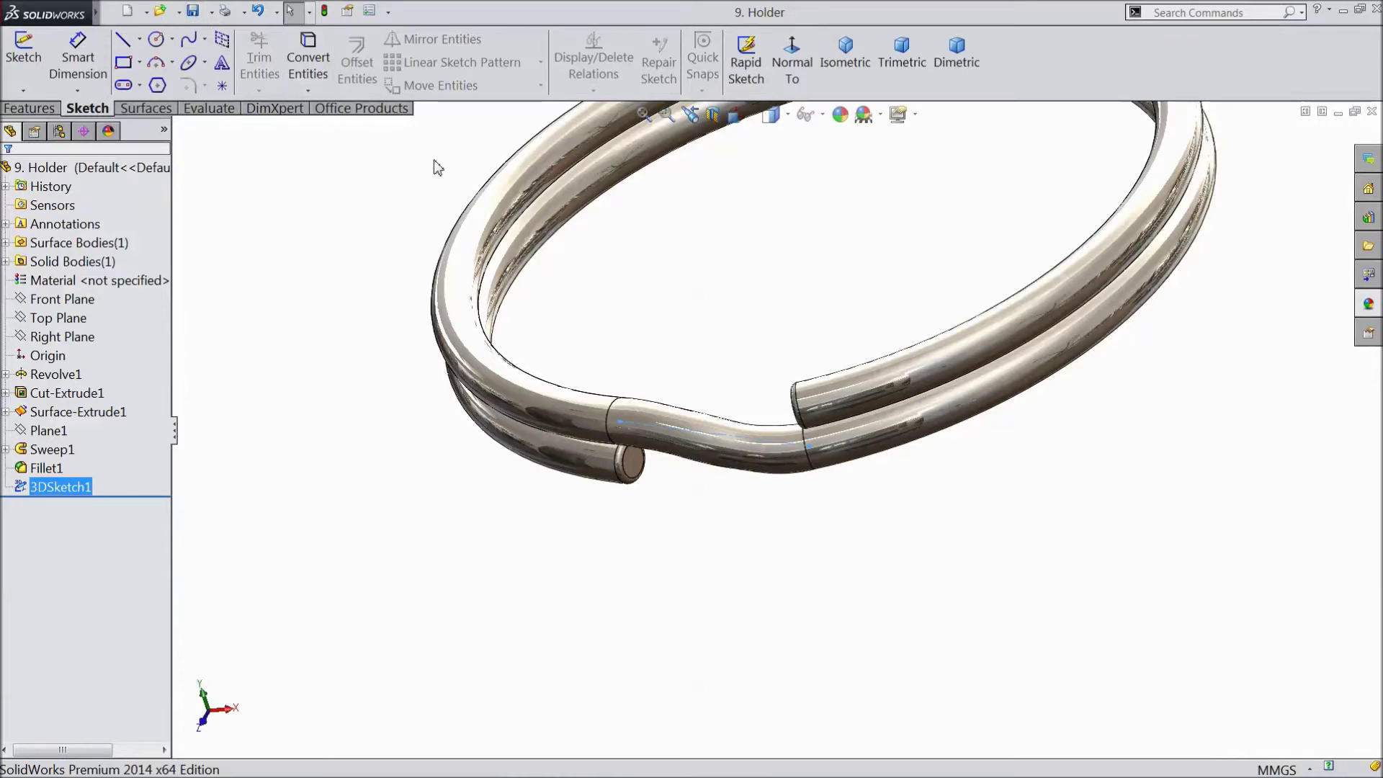
left_click(1338, 112)
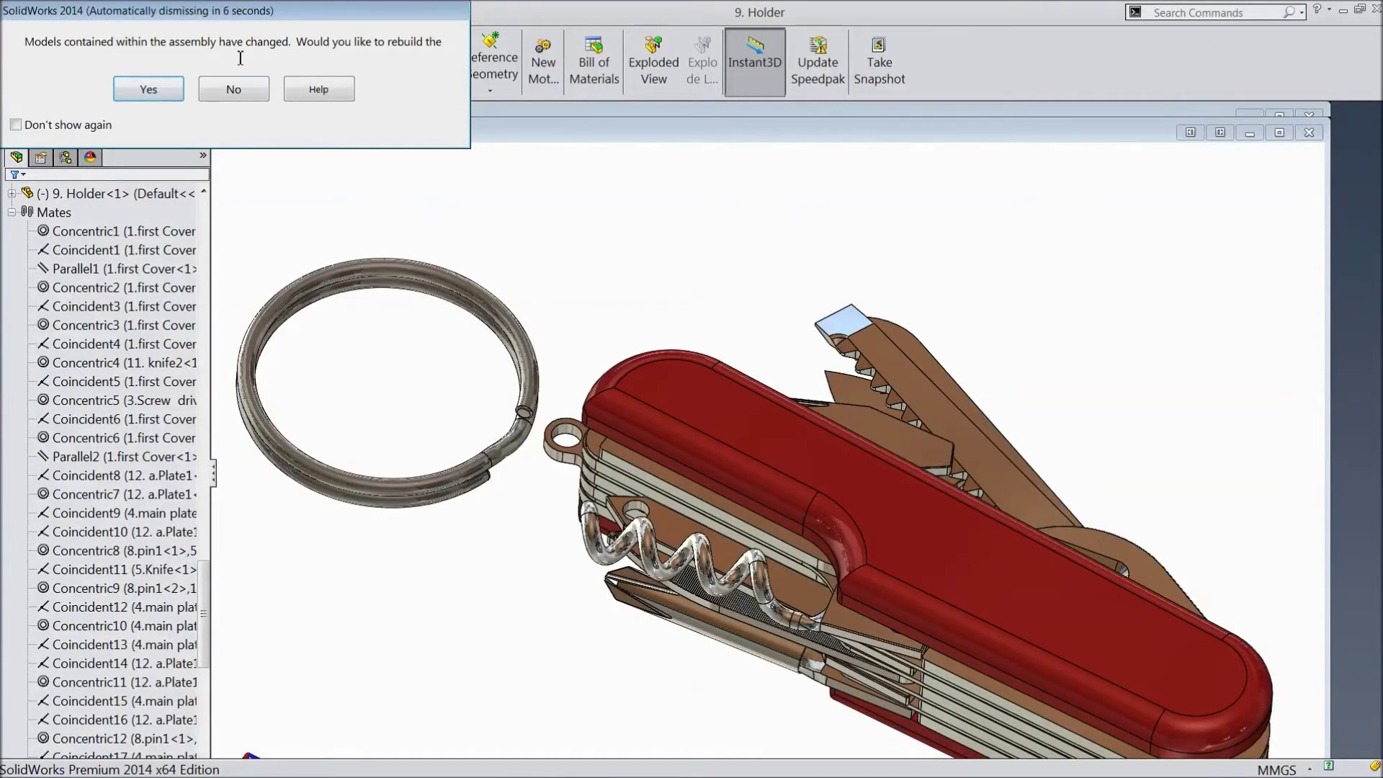
left_click(159, 94)
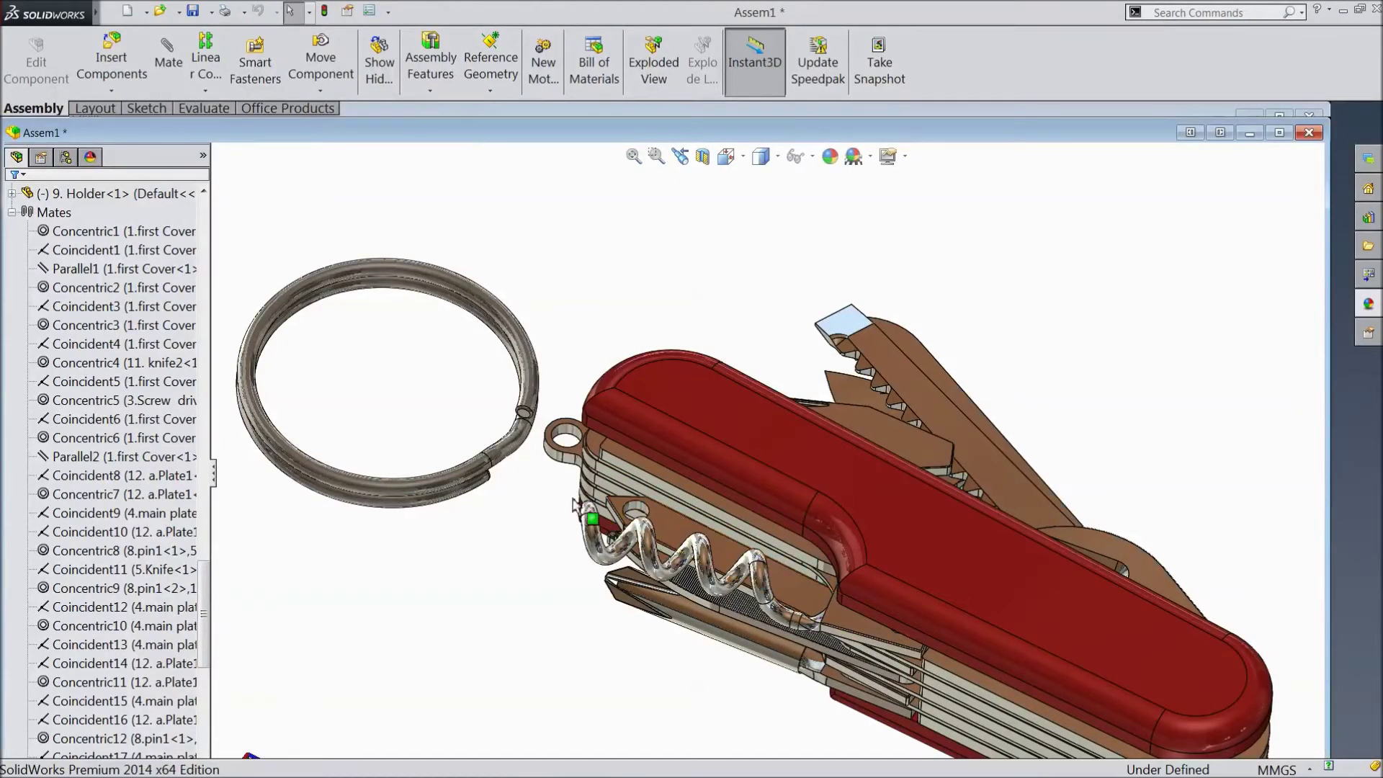
Mate the holder ring's sketched centerline concentric with the inner face of the small loop's hole on Plate2.
scroll(519, 456, "up", 3)
middle_click_drag(518, 457, 644, 517)
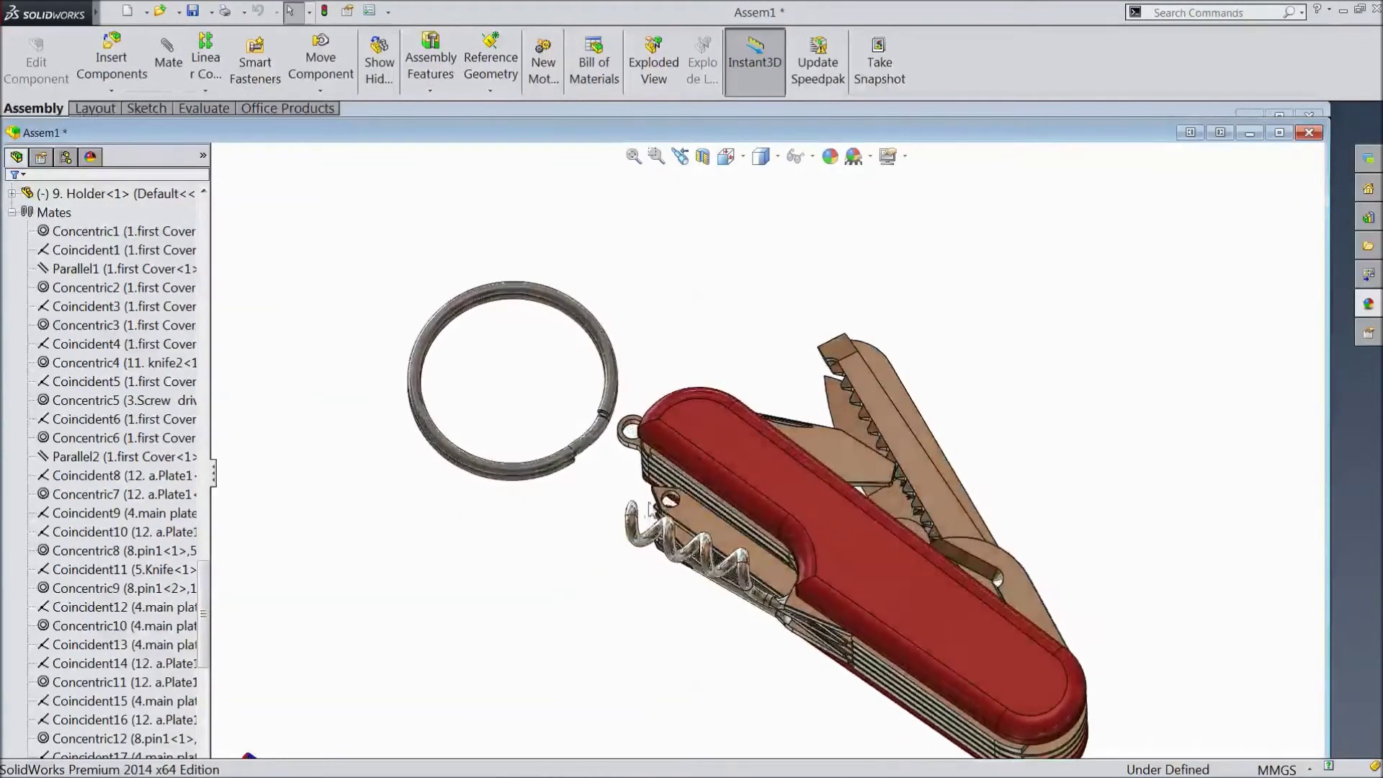
scroll(667, 457, "down", 8)
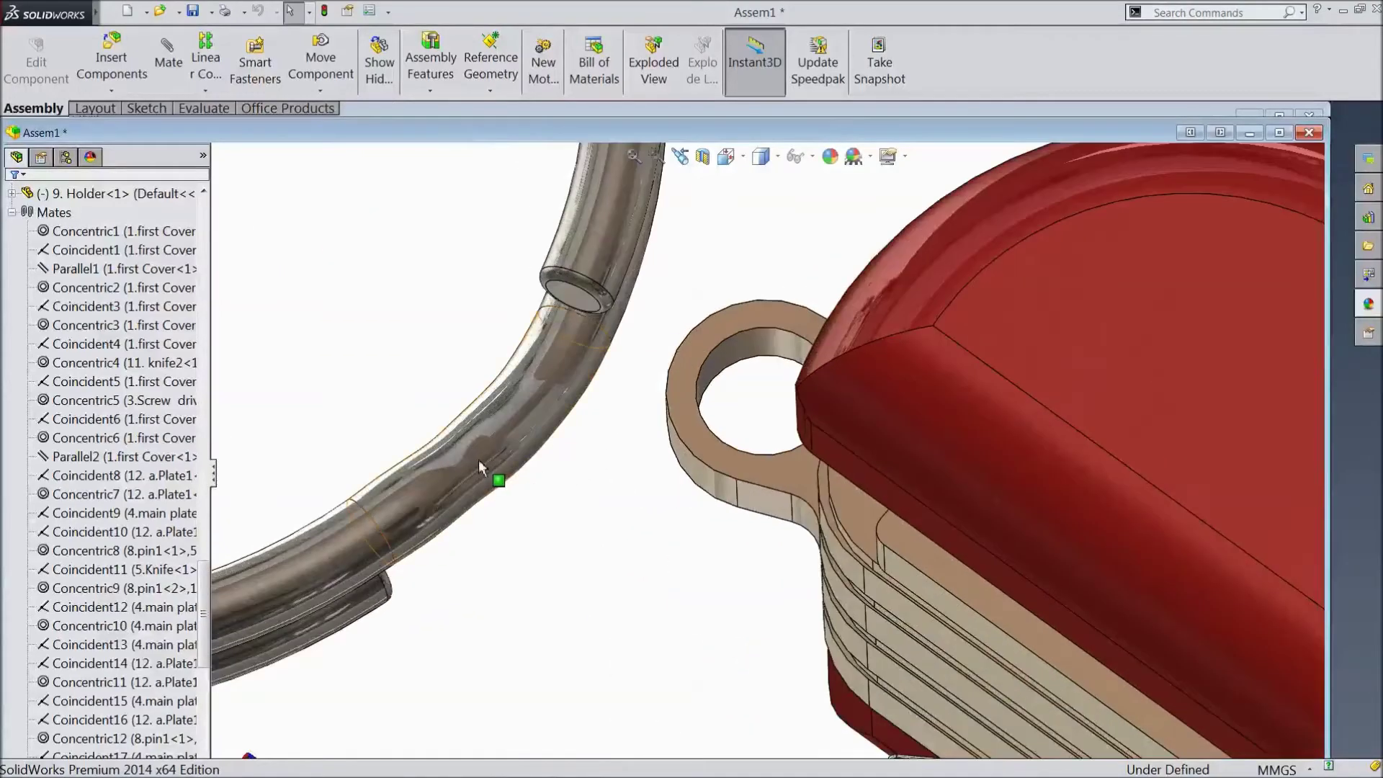
middle_click_drag(479, 466, 473, 593)
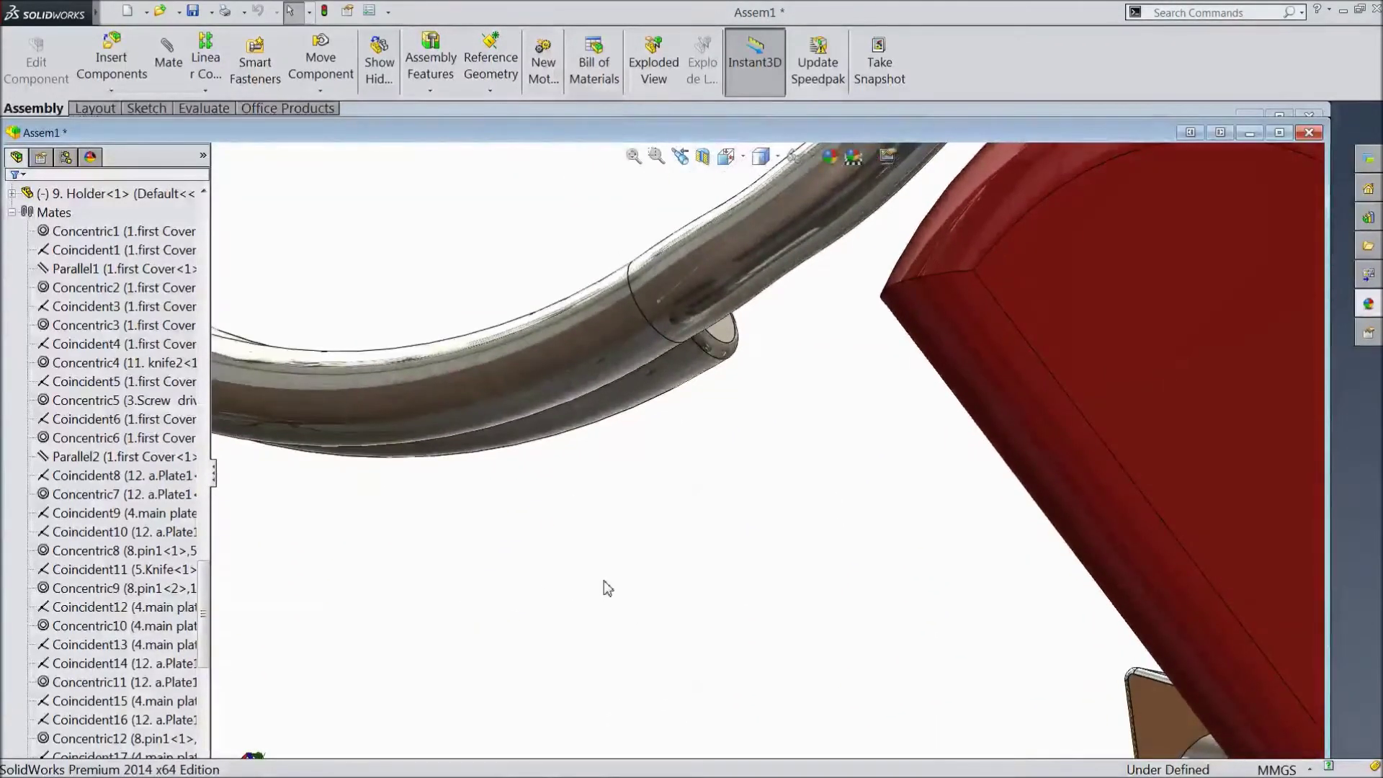
scroll(608, 583, "up", 2)
middle_click_drag(608, 580, 751, 503)
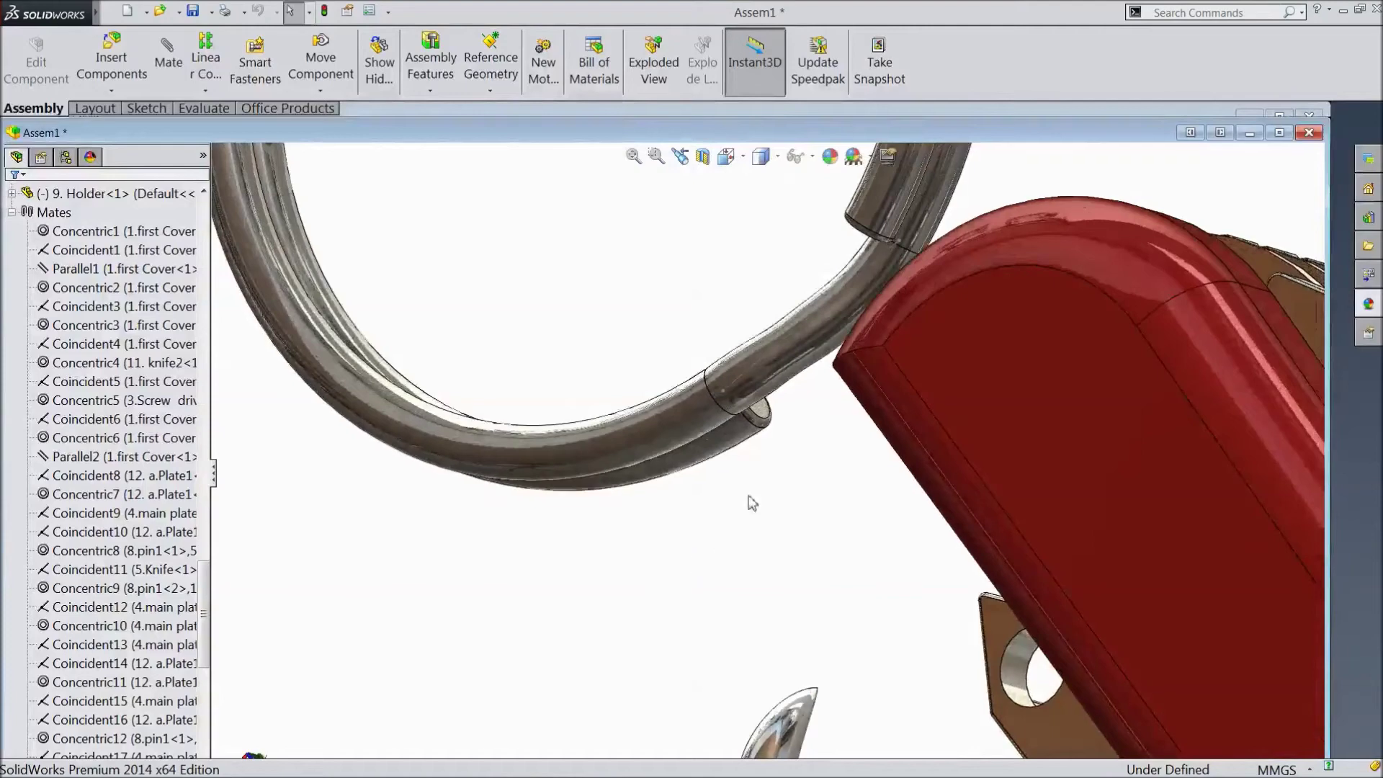
left_click(772, 353)
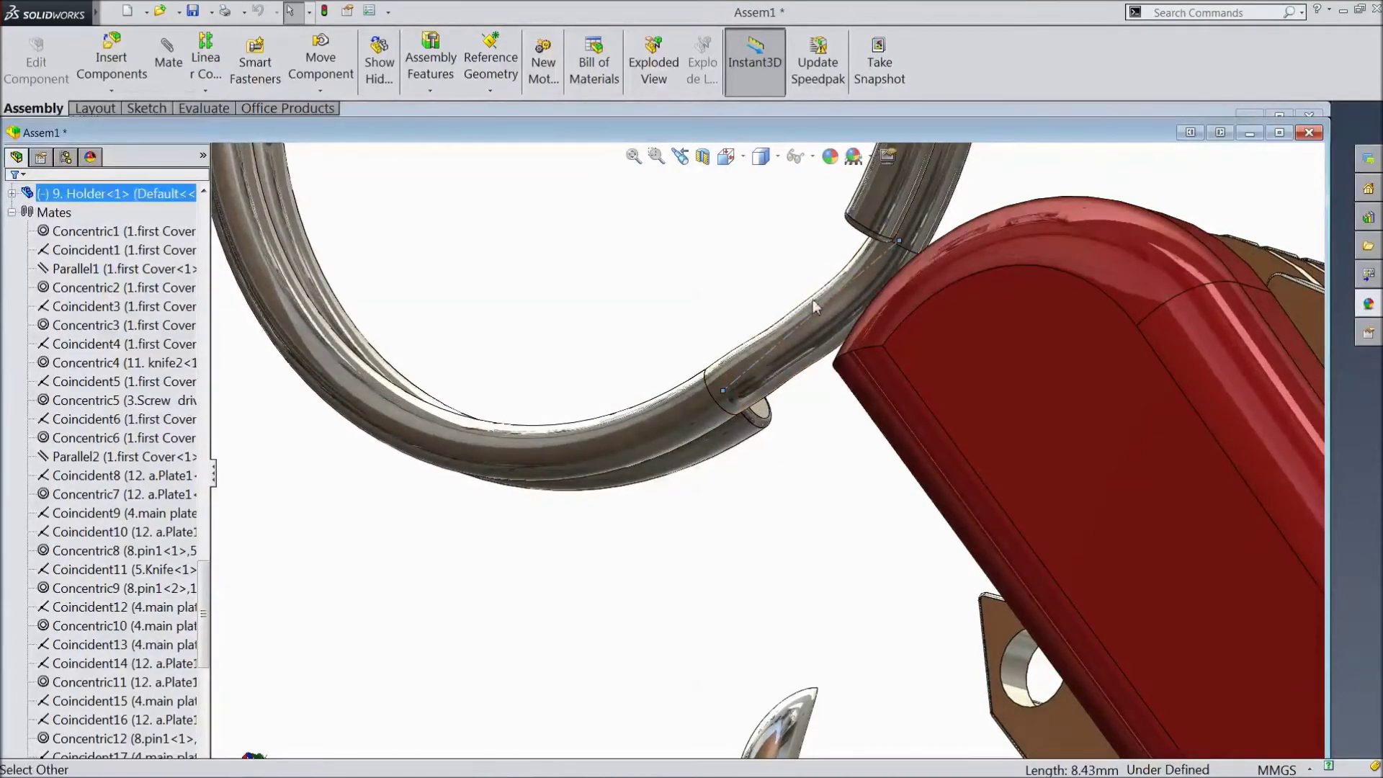
left_click(848, 283)
middle_click_drag(809, 512, 893, 432)
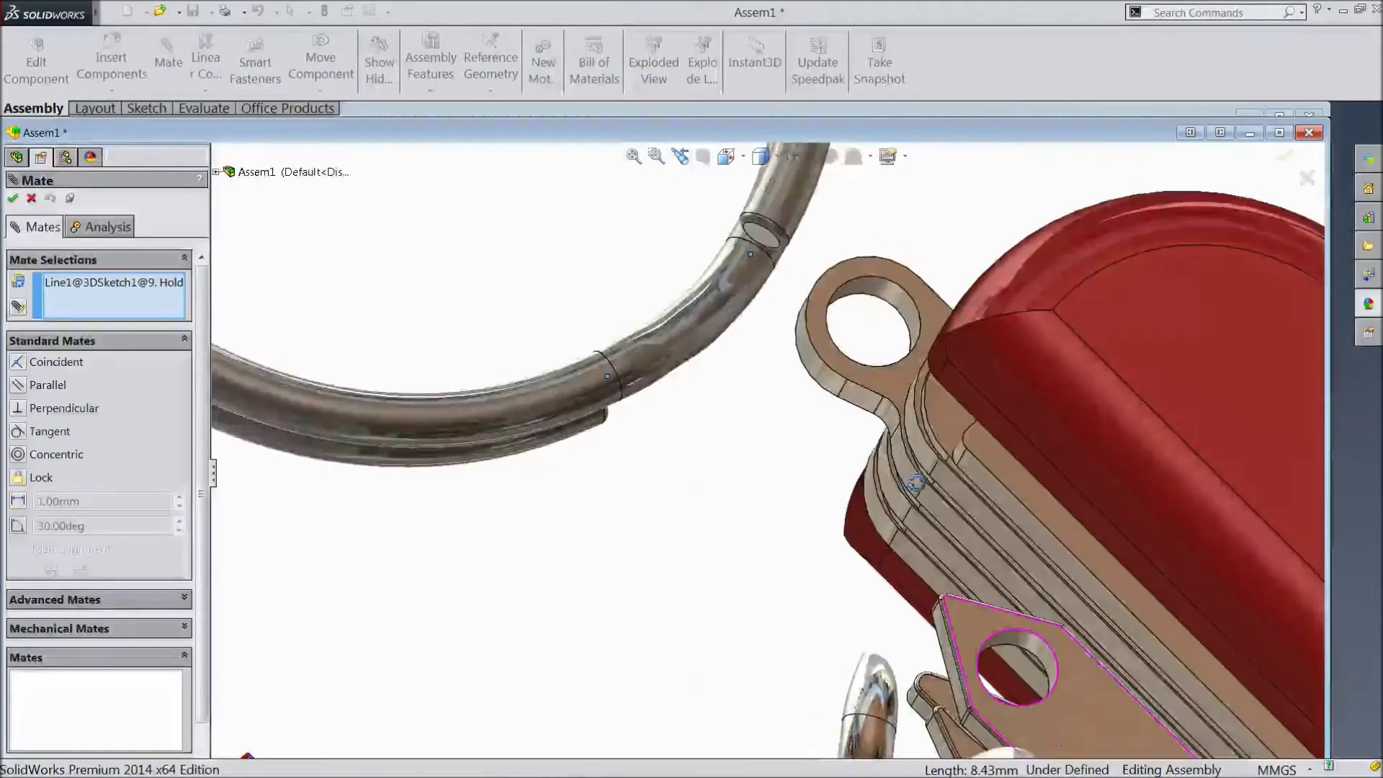
left_click(876, 287)
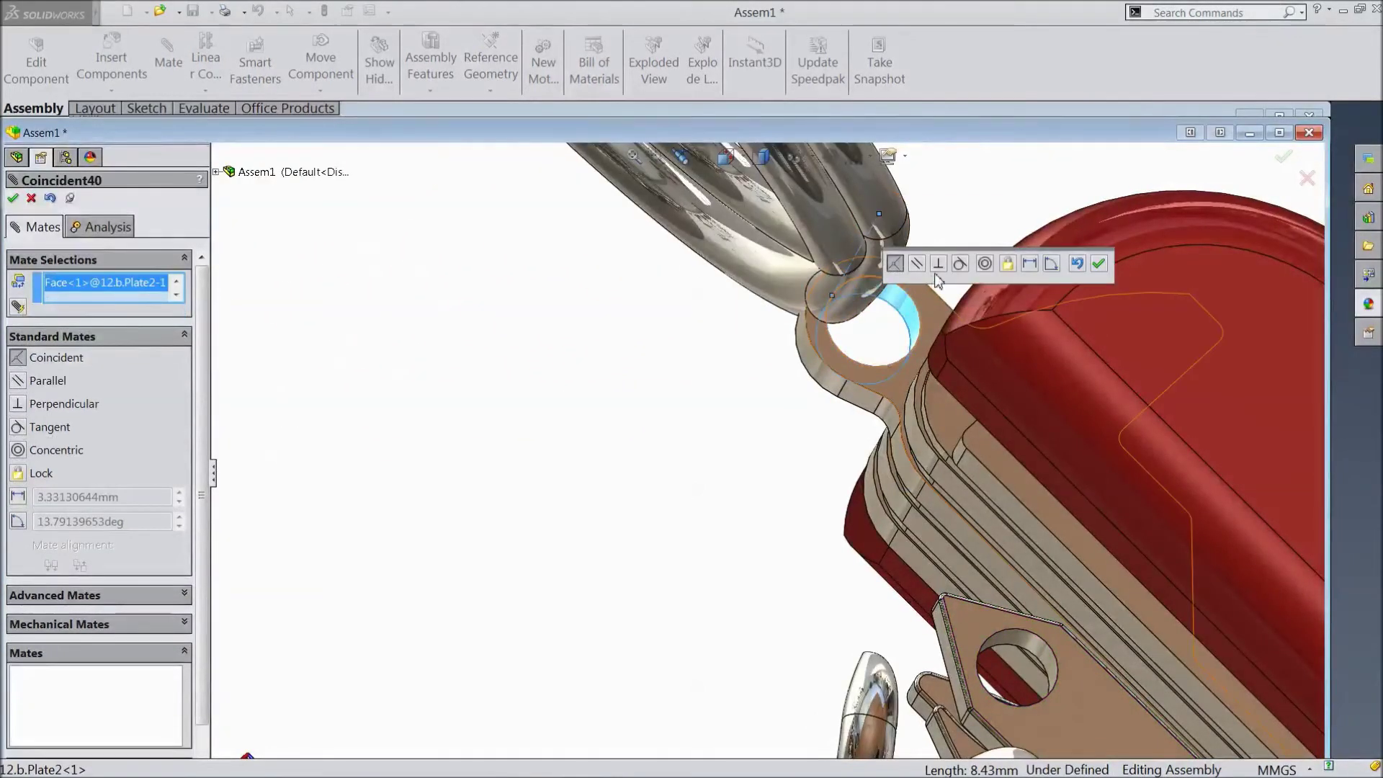
left_click(984, 264)
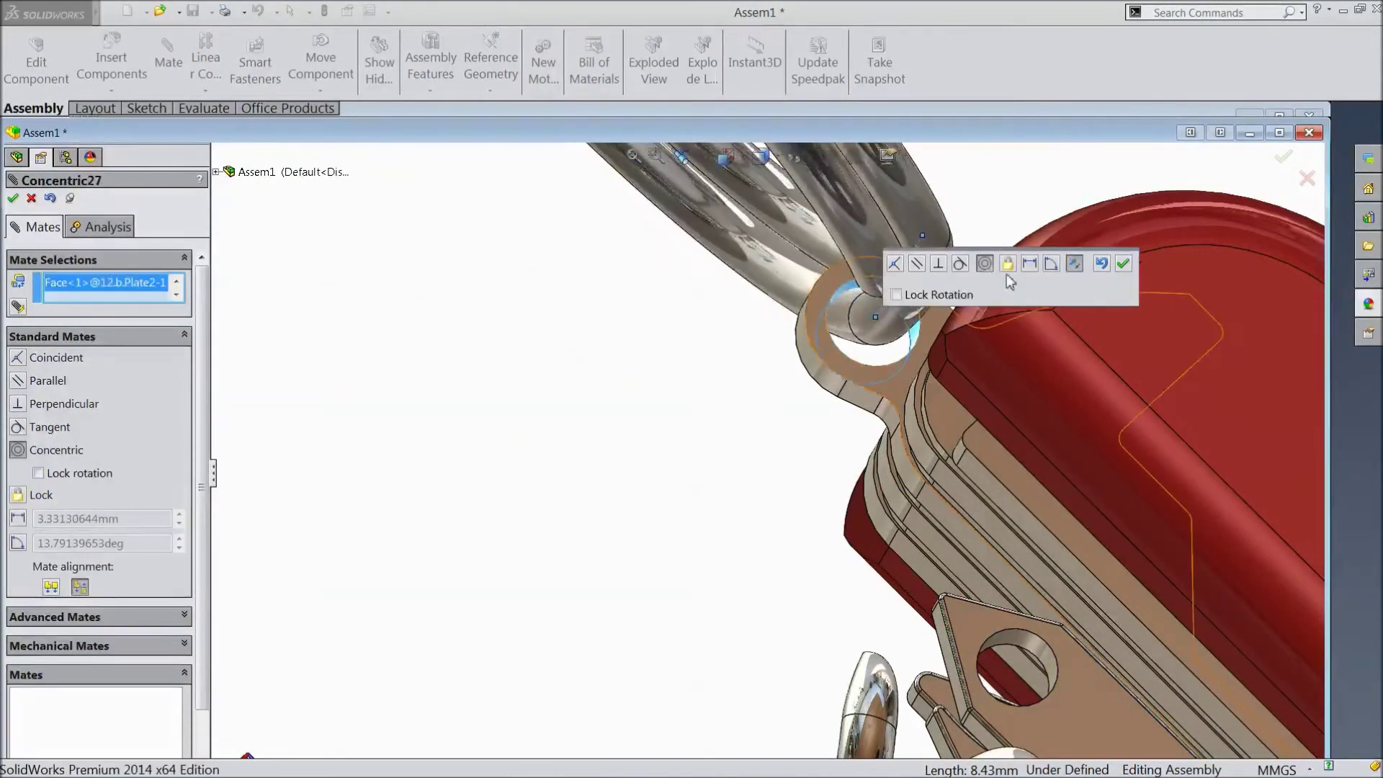
left_click(1124, 265)
middle_click_drag(741, 374, 531, 565)
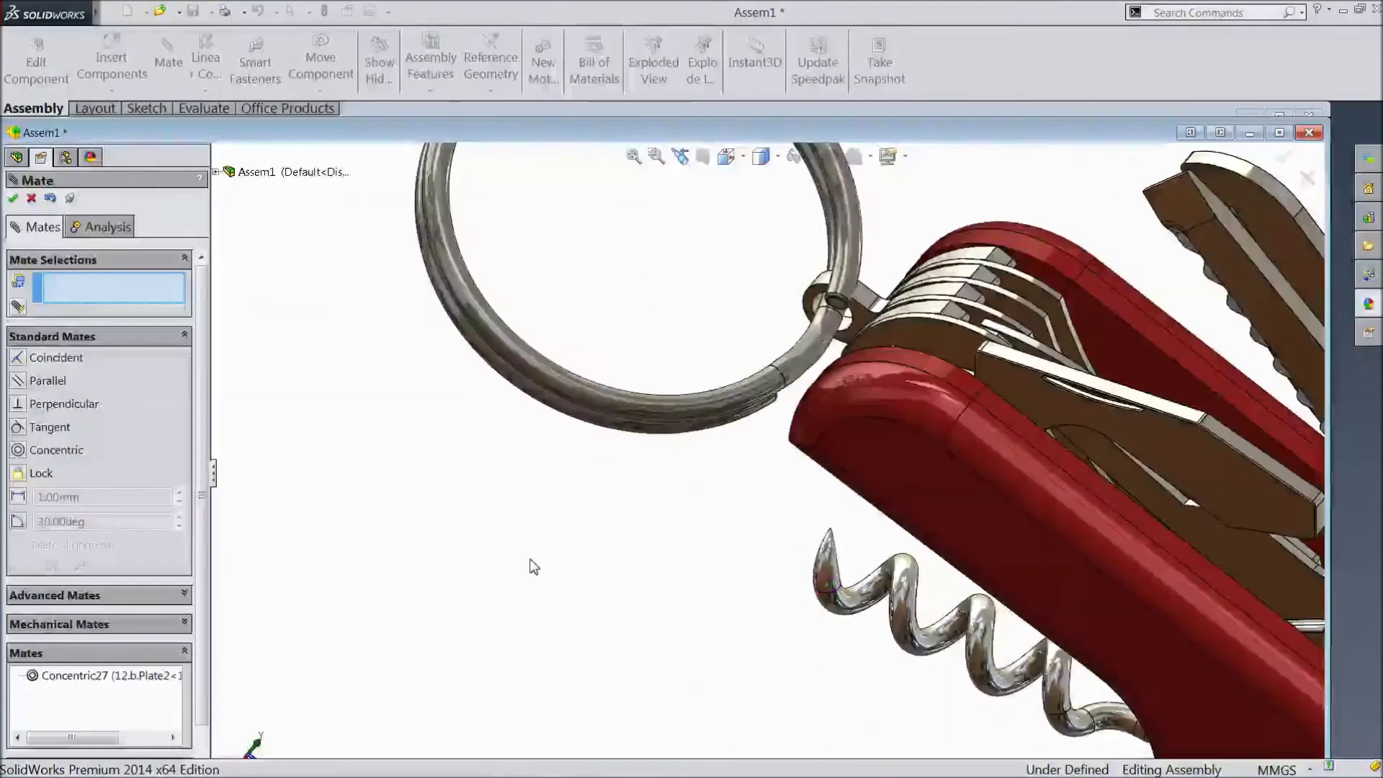
scroll(1048, 417, "down", 2)
scroll(965, 408, "up", 2)
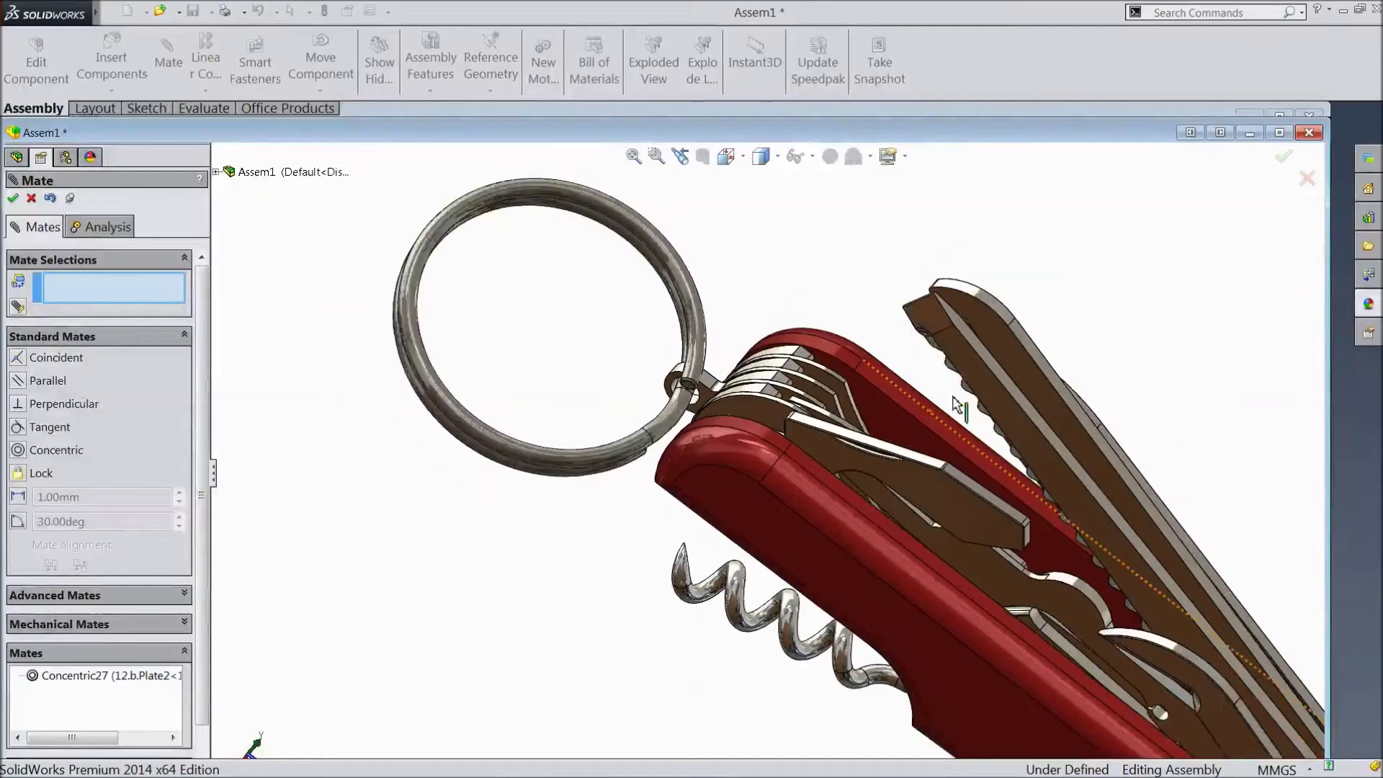
scroll(948, 389, "down", 1)
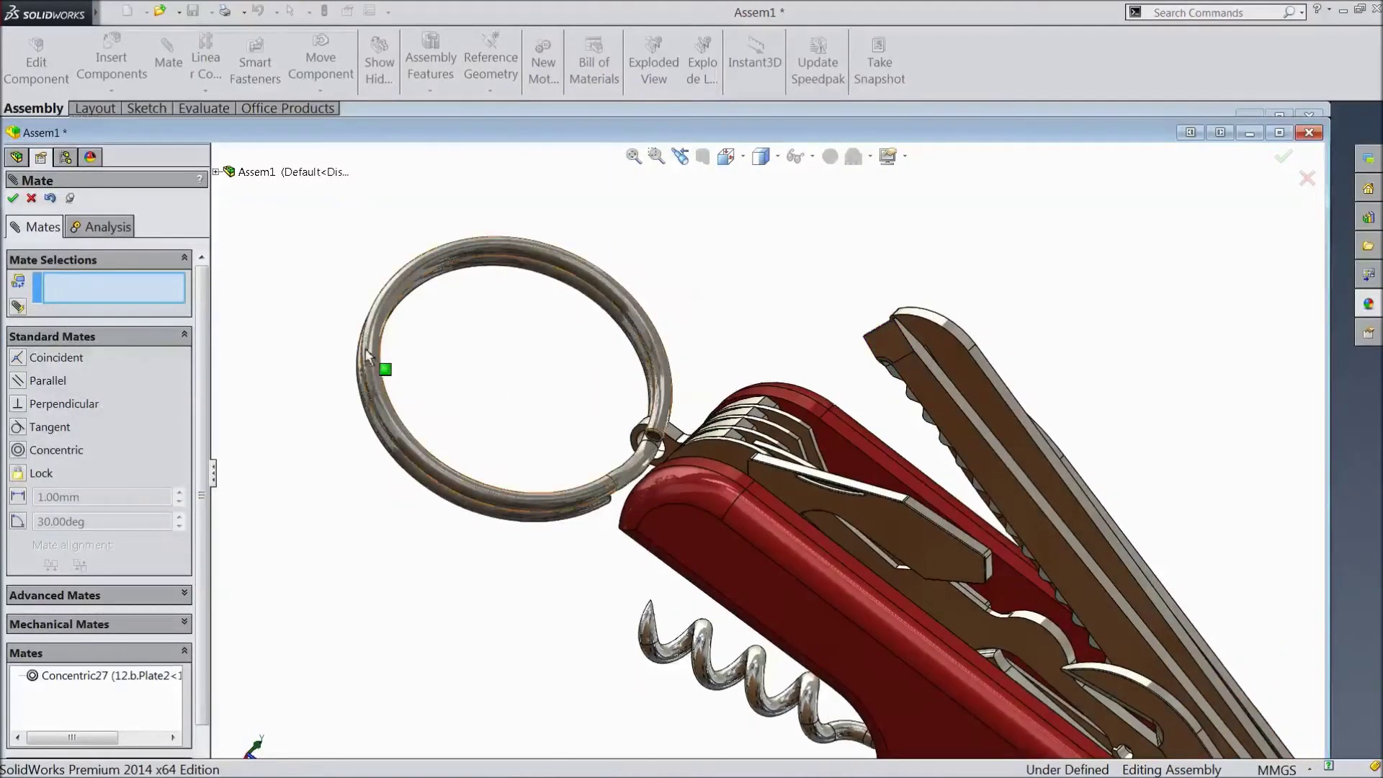
left_click(393, 328)
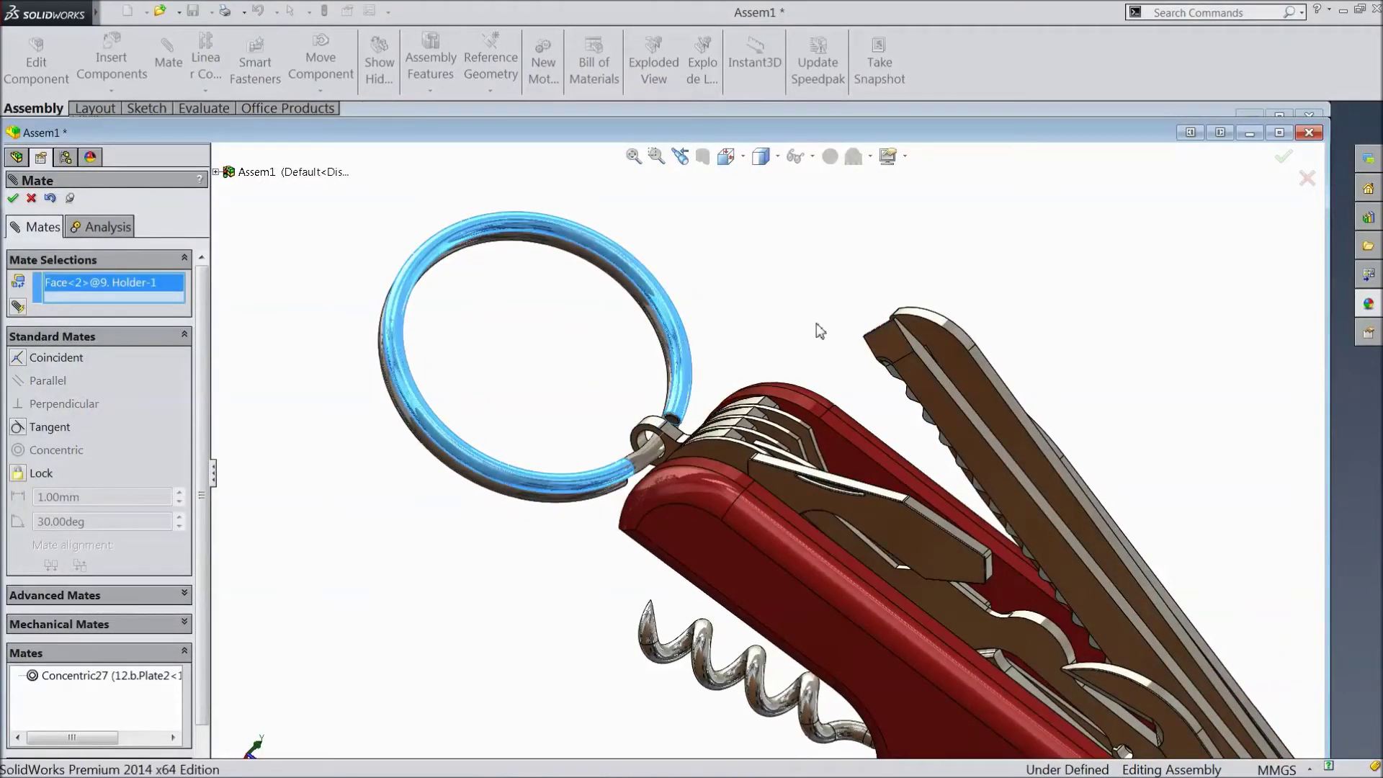
scroll(792, 342, "down", 5)
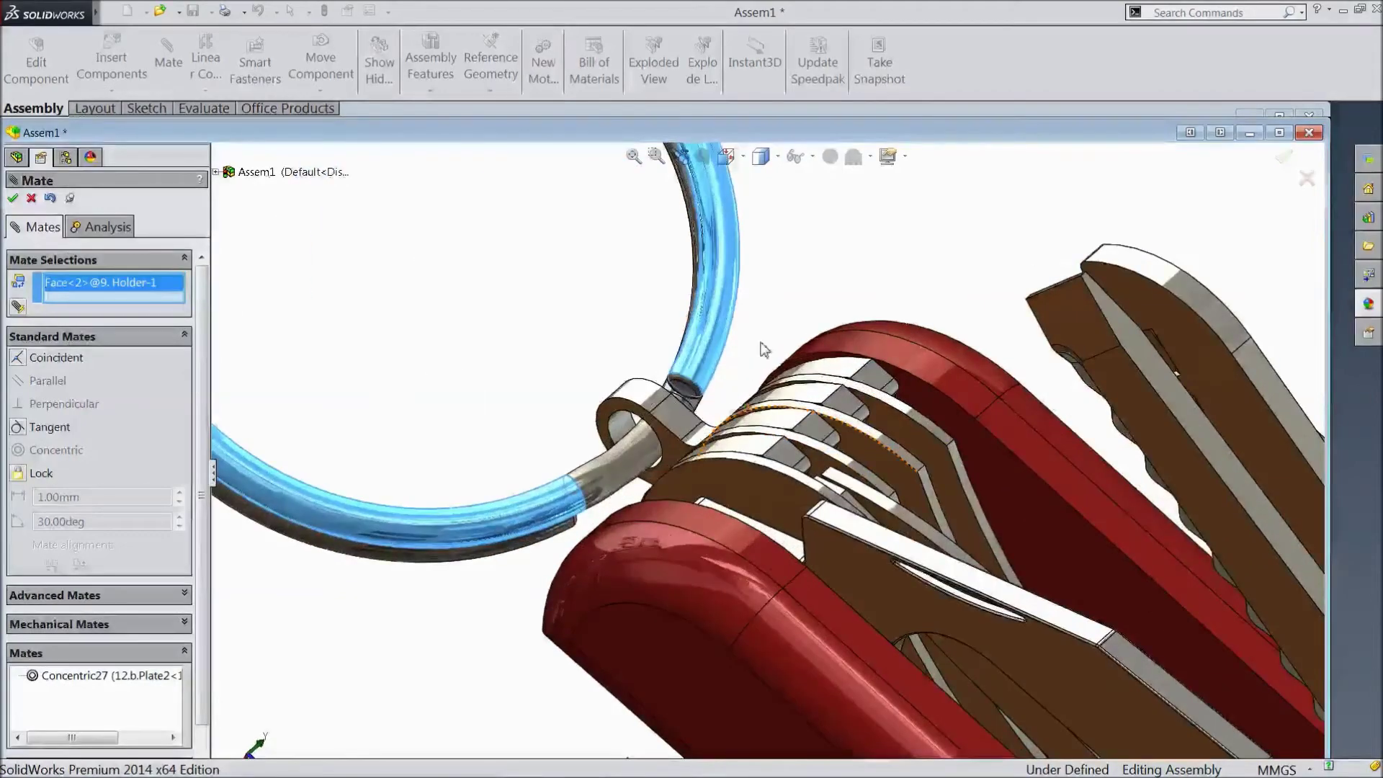
middle_click_drag(745, 337, 839, 317)
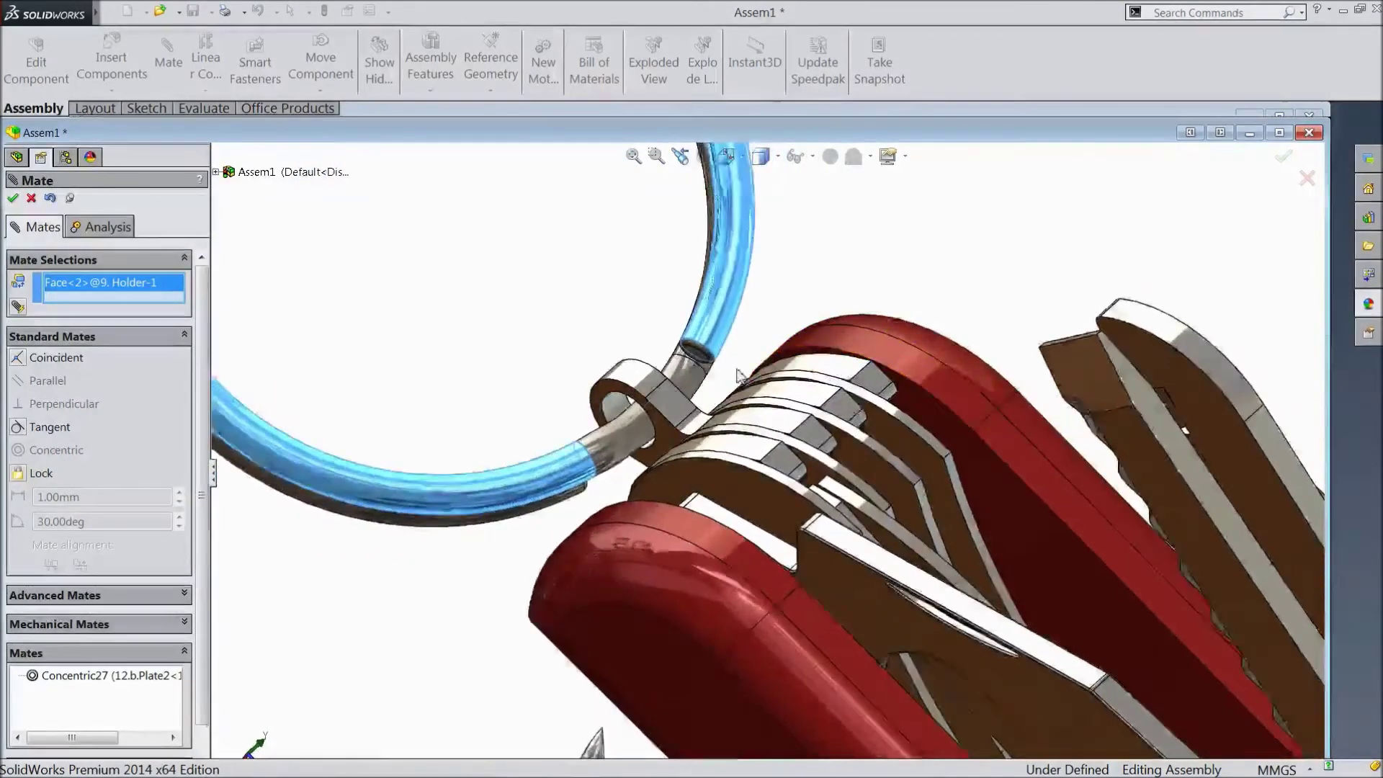
scroll(731, 373, "down", 3)
scroll(695, 402, "down", 2)
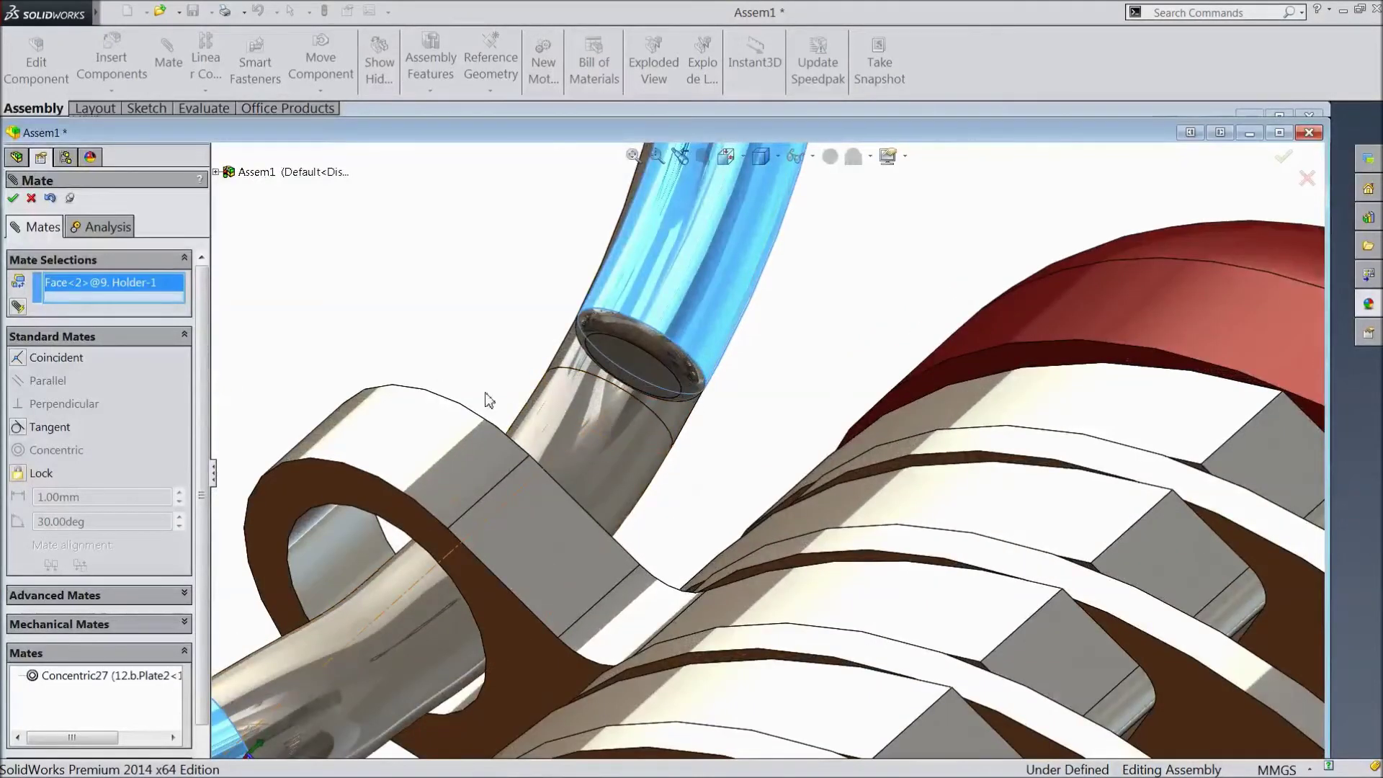
right_click(141, 283)
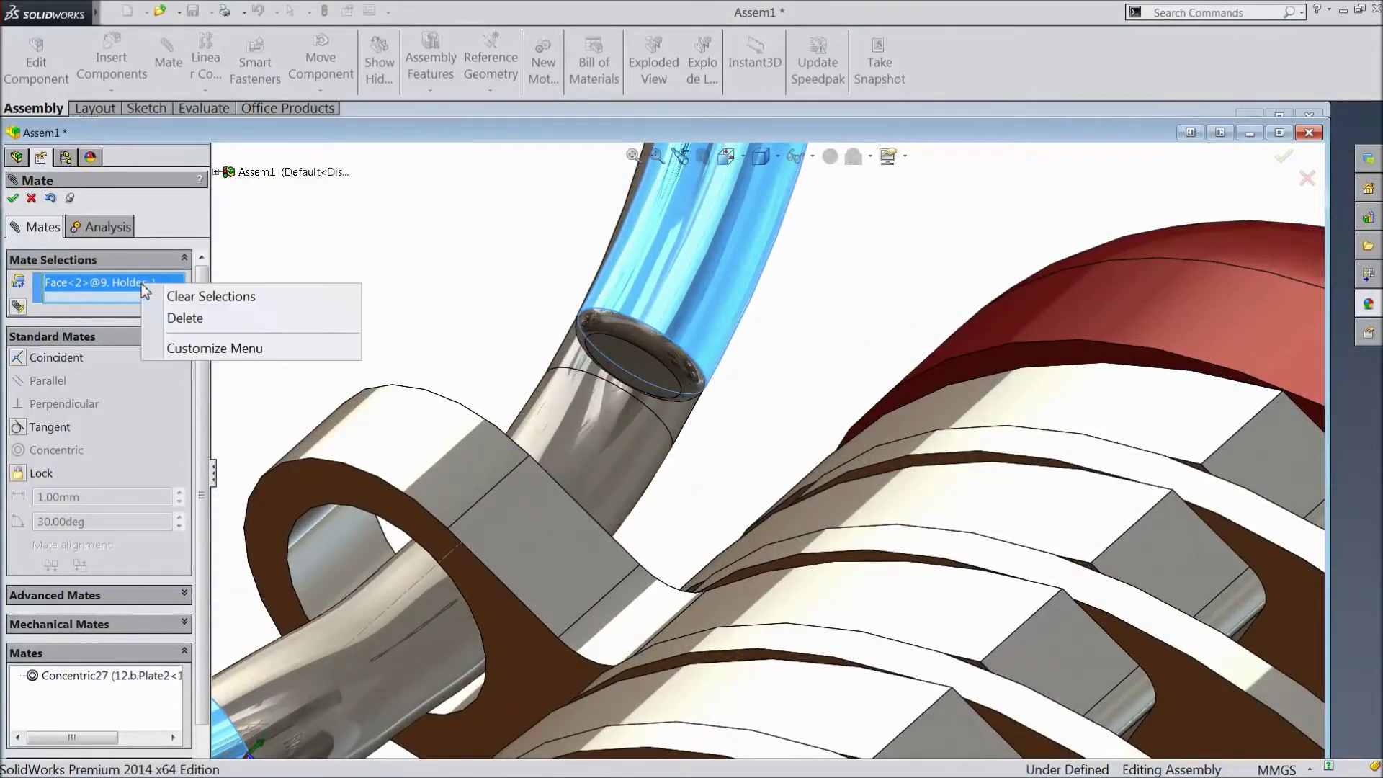
left_click(196, 303)
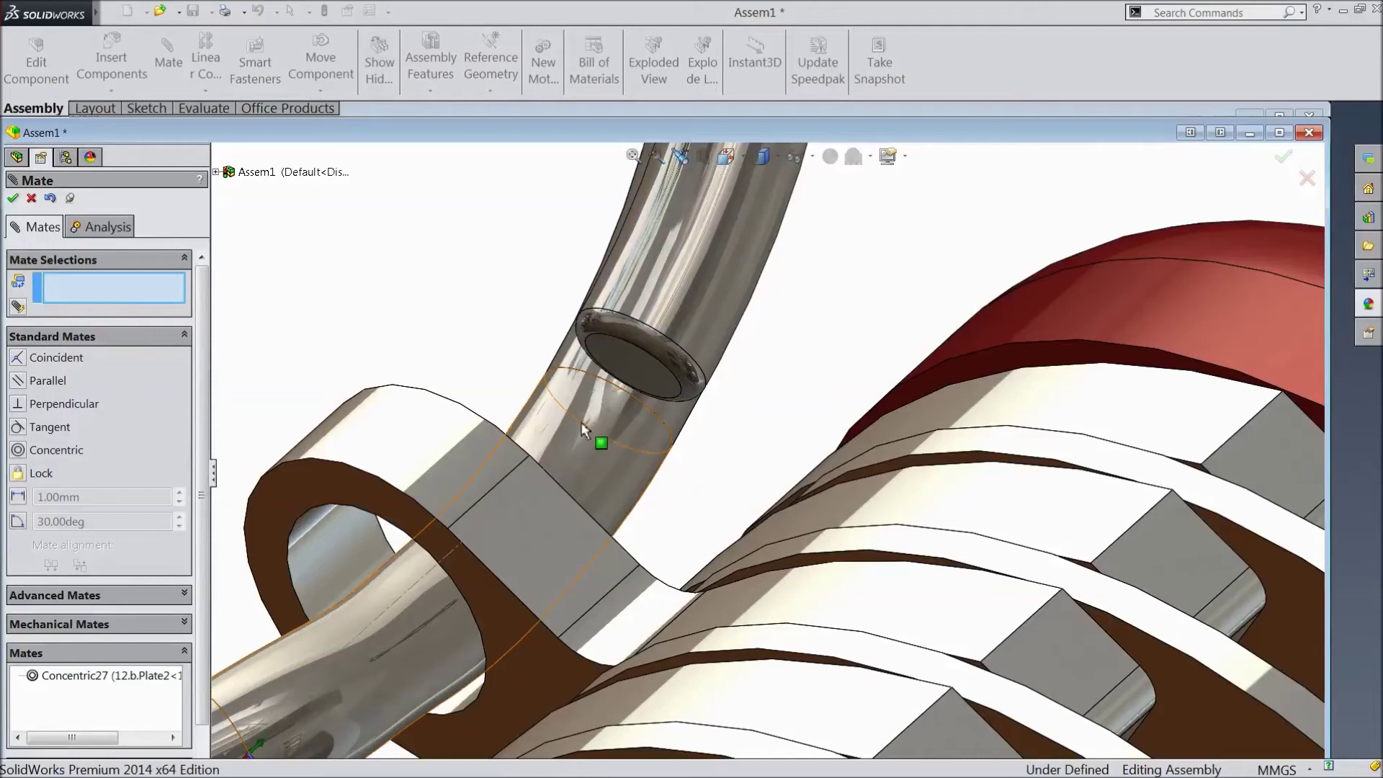
Add a limit distance mate of 3 mm, maximum 4 mm and minimum 0 mm, between the holder's sketch endpoint and the small loop's side face on Plate2.
left_click(608, 411)
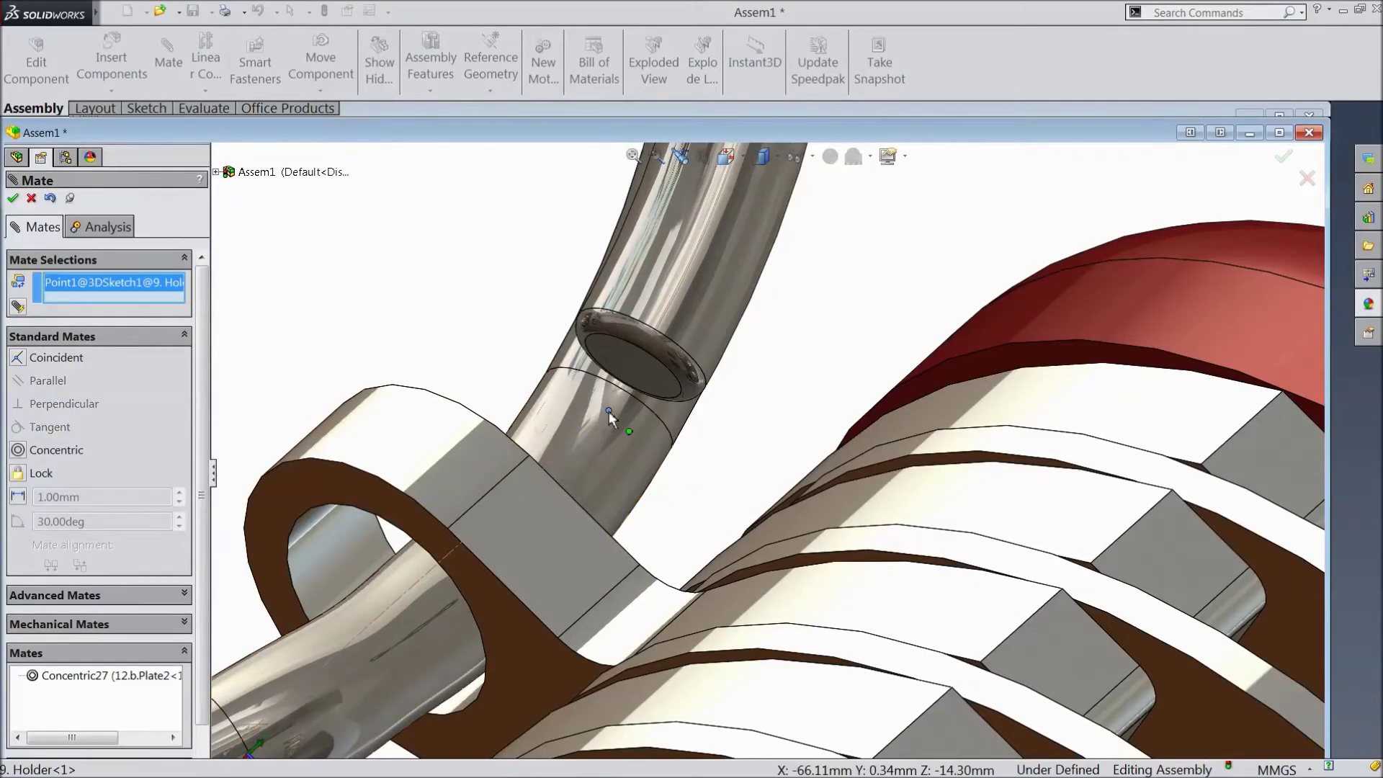
scroll(612, 414, "up", 3)
middle_click_drag(905, 307, 844, 333)
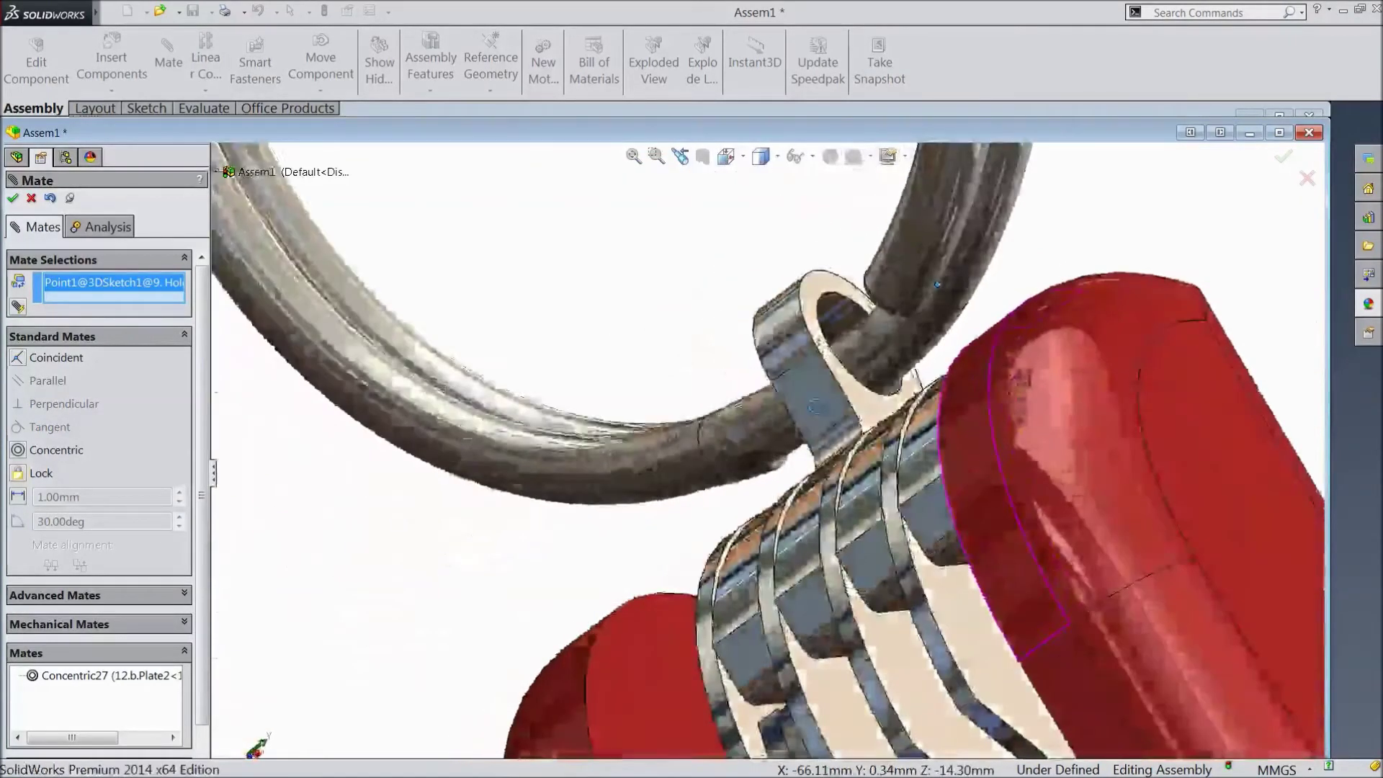
left_click(808, 297)
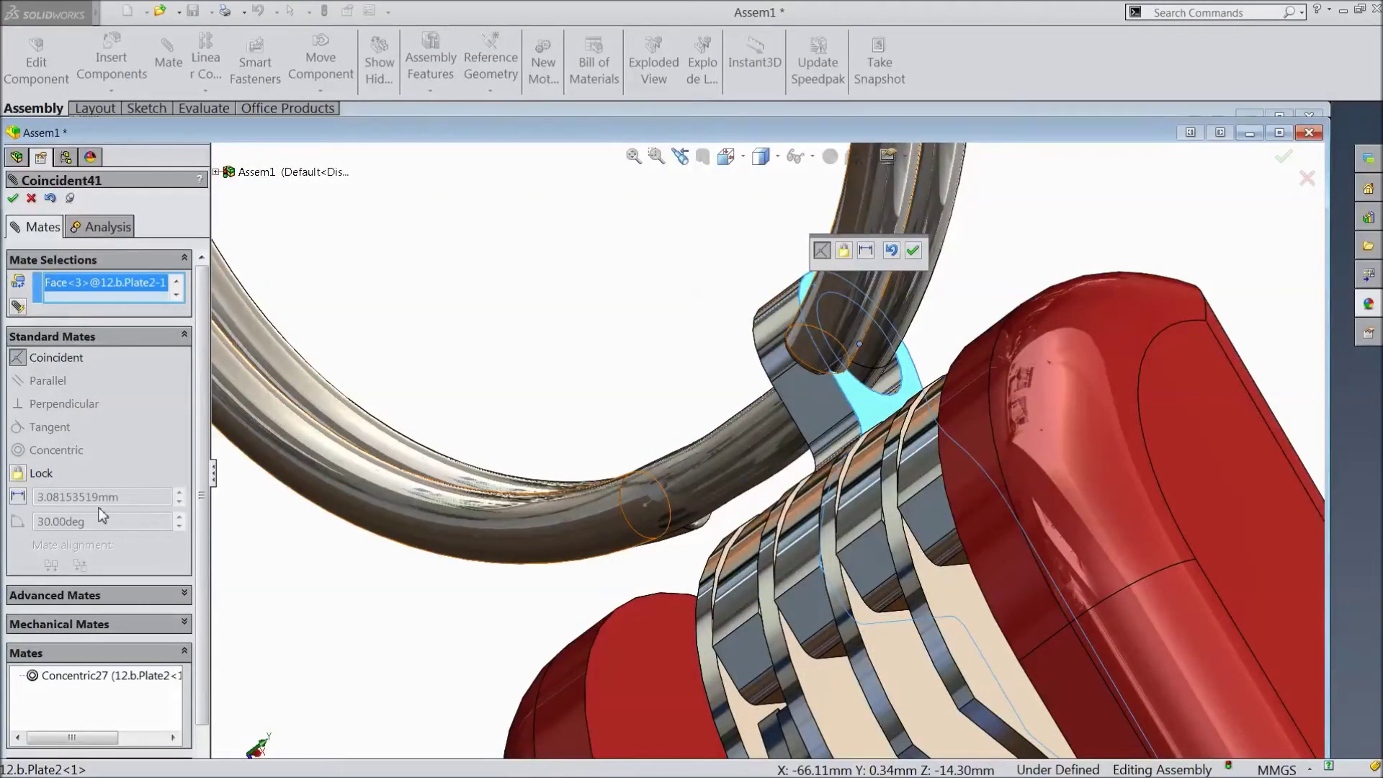
left_click(18, 497)
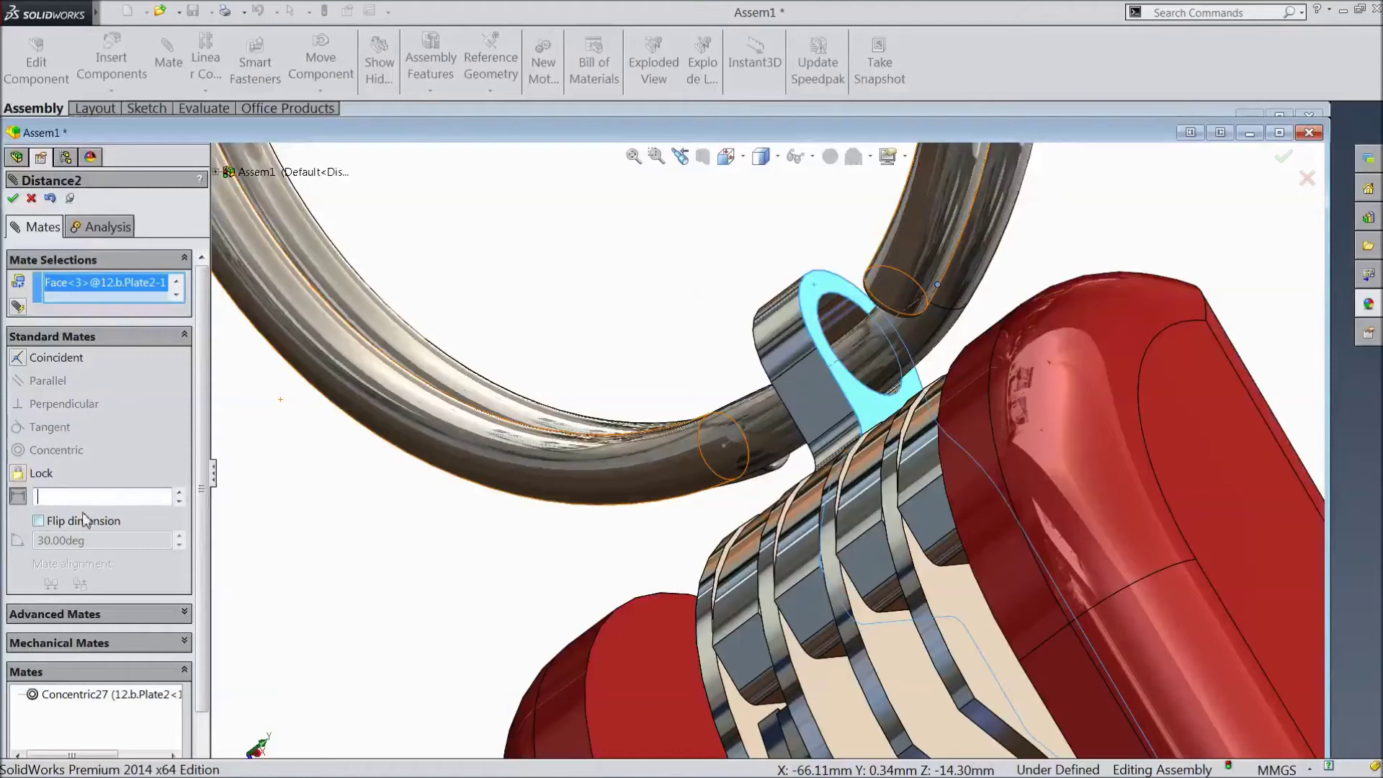
left_click(92, 614)
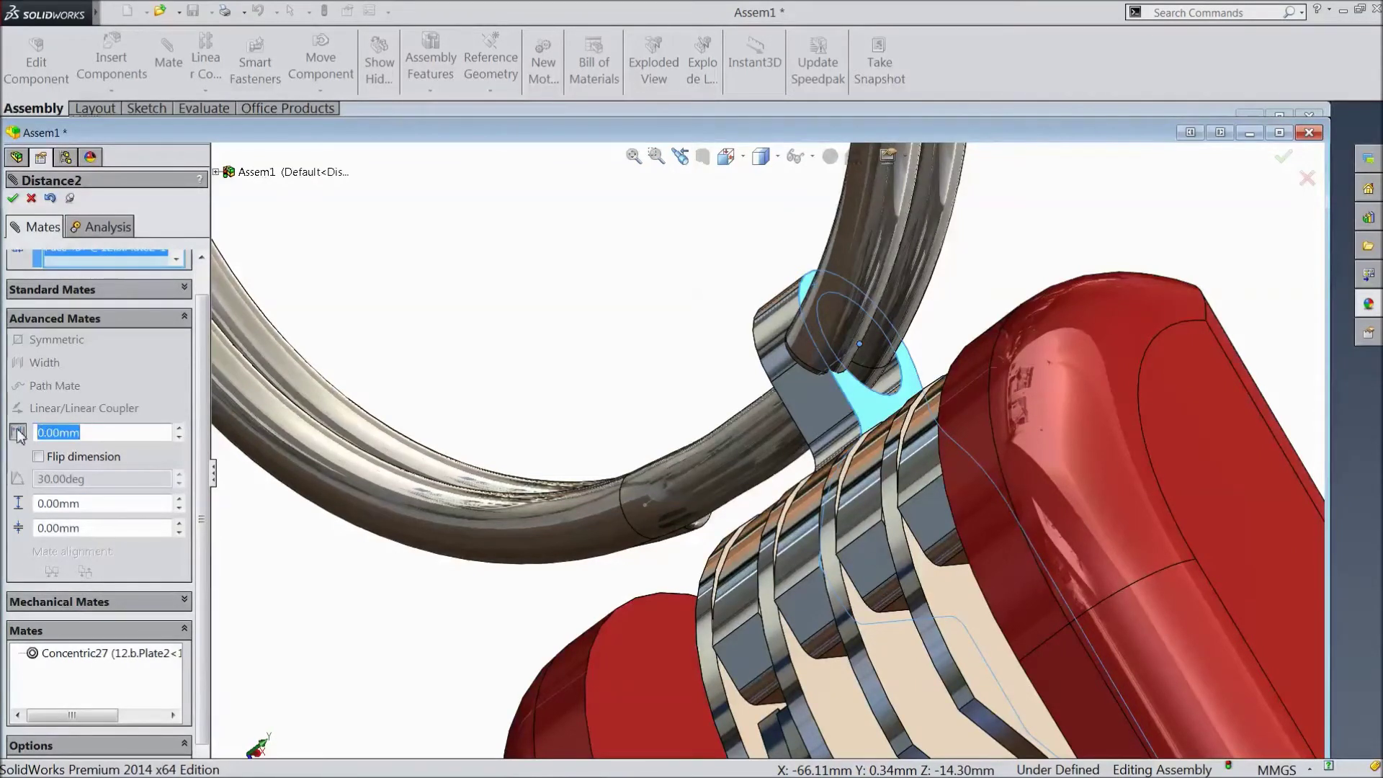
left_click(401, 340)
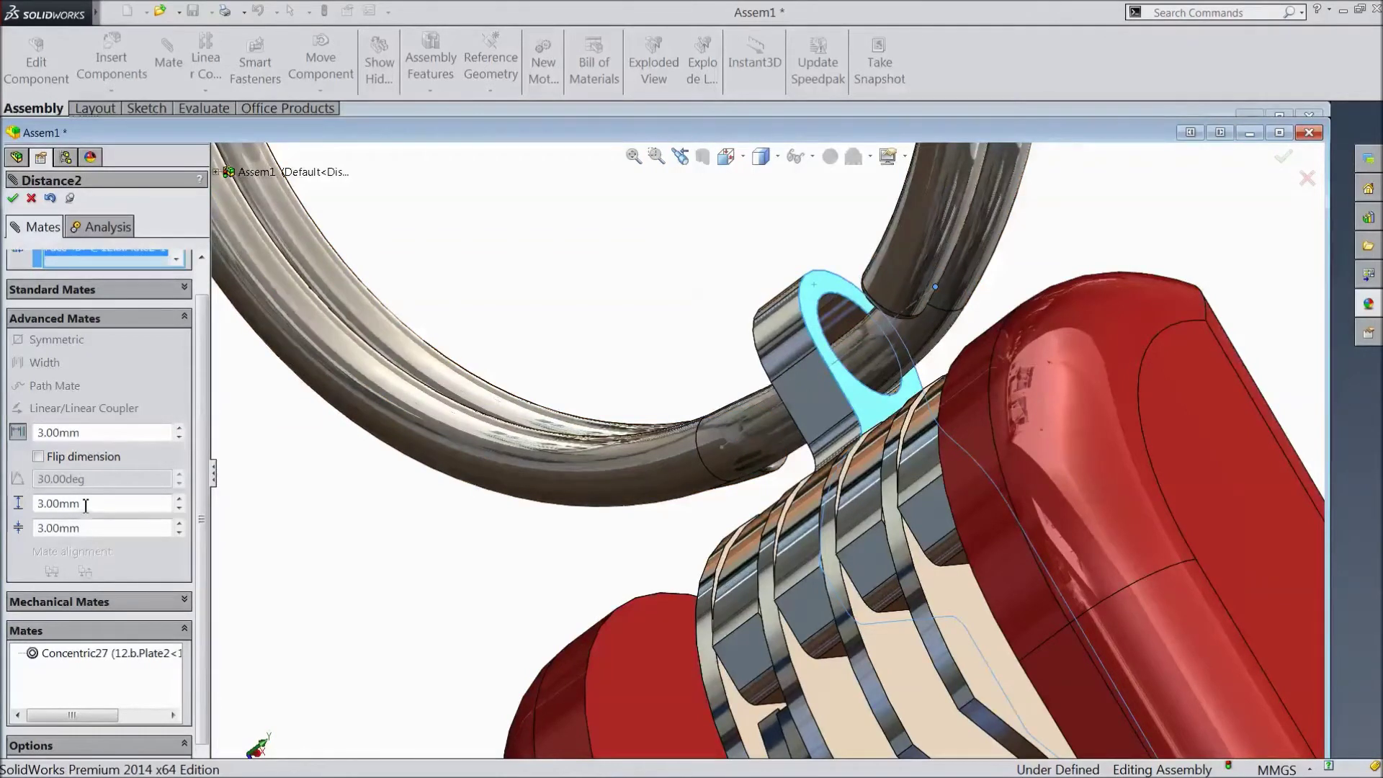
left_click(317, 515)
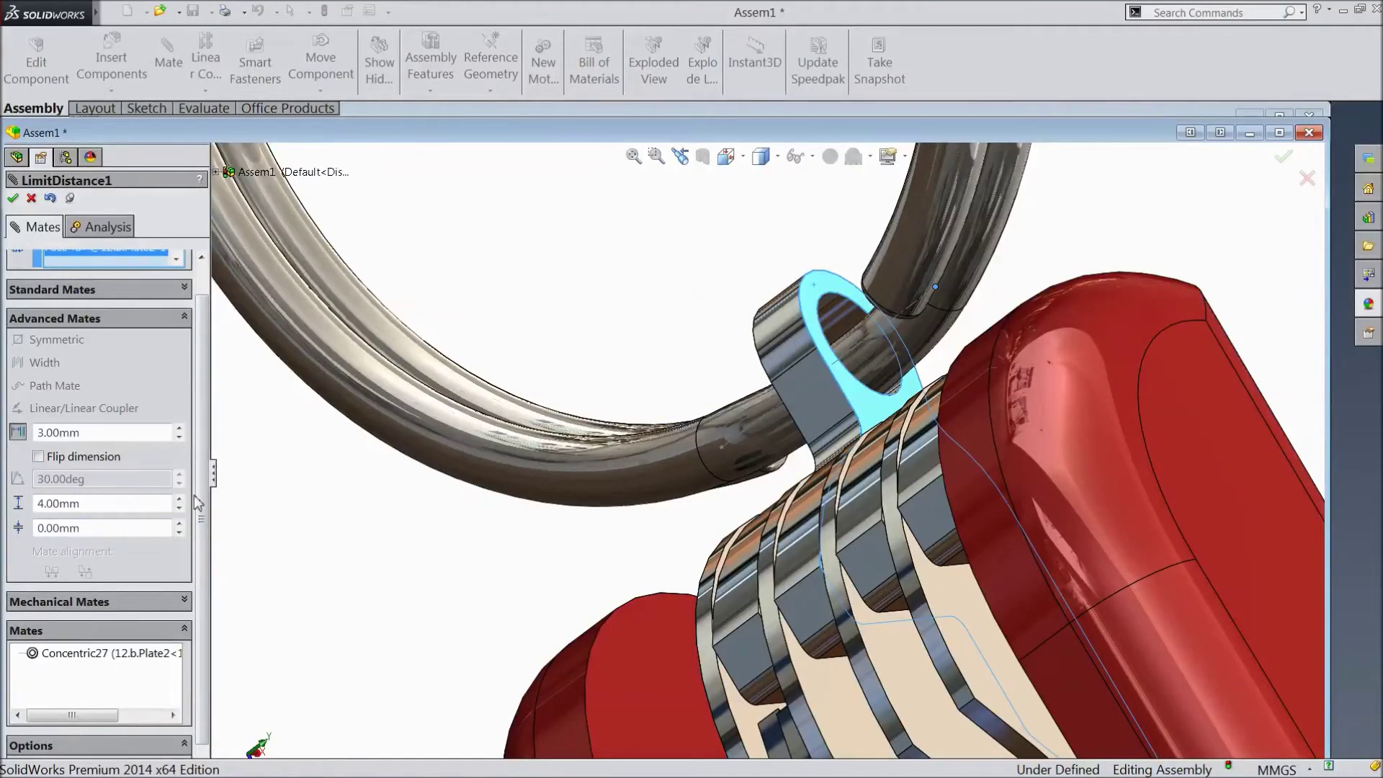
left_click(12, 199)
left_click(13, 199)
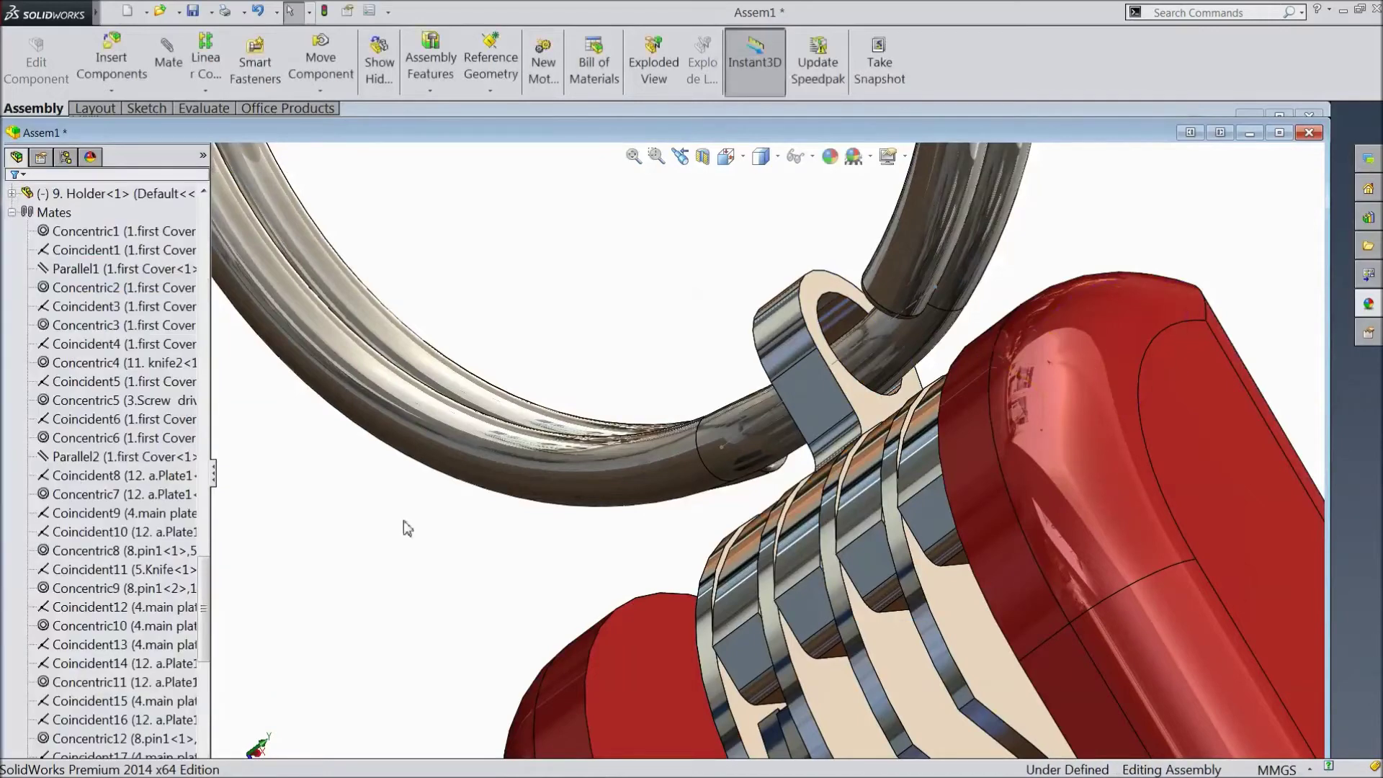
Move the holder ring within the small loop to test its mates, and maximize the assembly window.
scroll(508, 585, "up", 1)
middle_click_drag(468, 594, 581, 535)
left_click_drag(832, 347, 807, 382)
scroll(787, 391, "up", 5)
middle_click_drag(1088, 515, 719, 597)
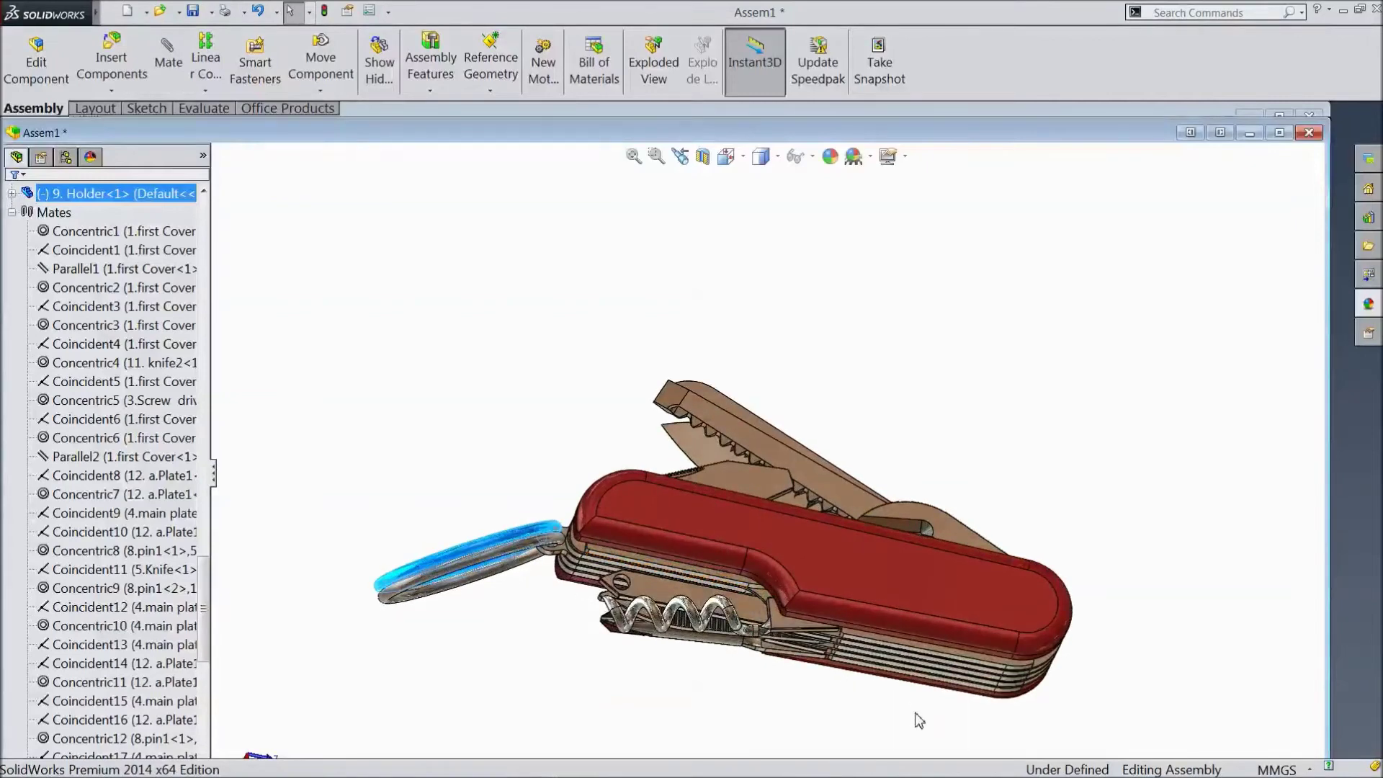
scroll(917, 720, "up", 2)
scroll(852, 684, "down", 2)
middle_click_drag(945, 337, 917, 318)
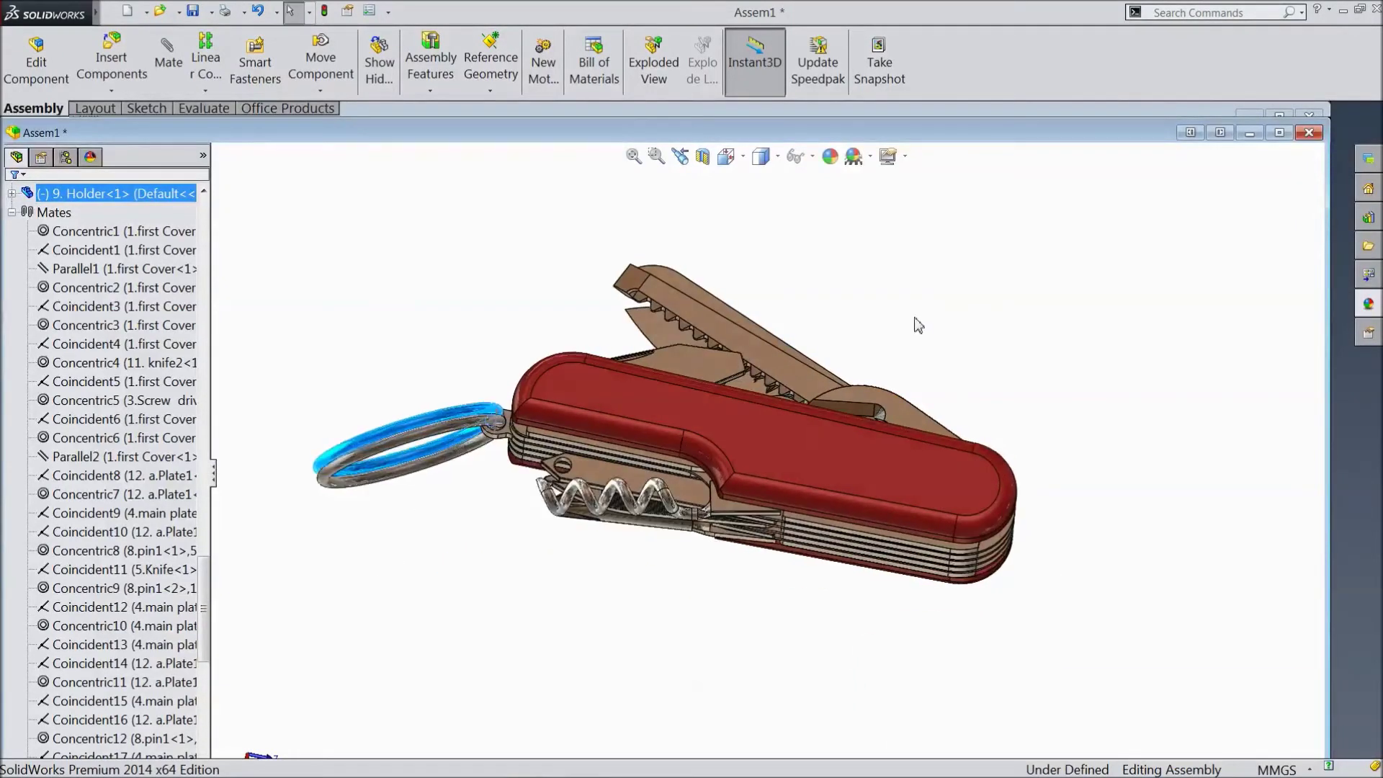
left_click(1279, 132)
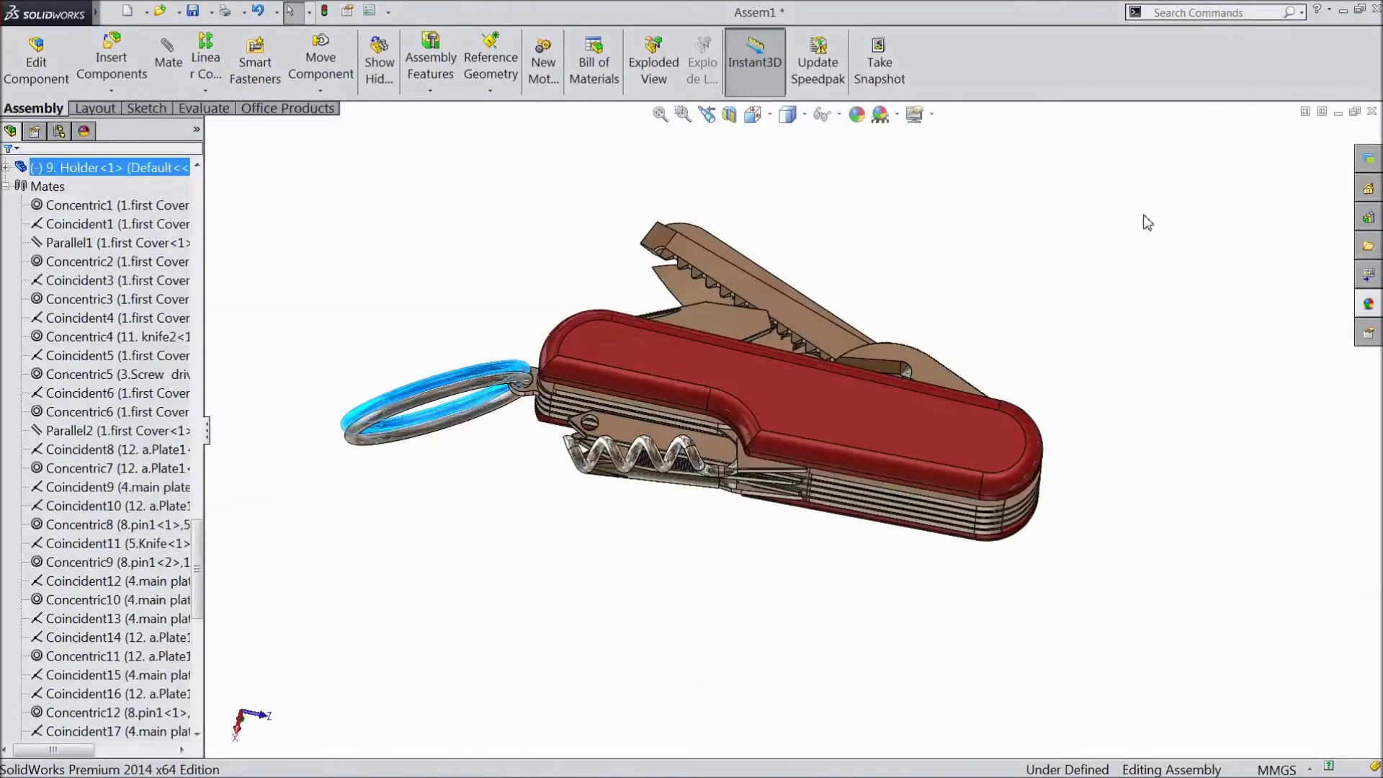
Swing the holder ring about the small loop into a tilted position beside the knife handle.
middle_click_drag(954, 273, 961, 283)
scroll(680, 344, "down", 2)
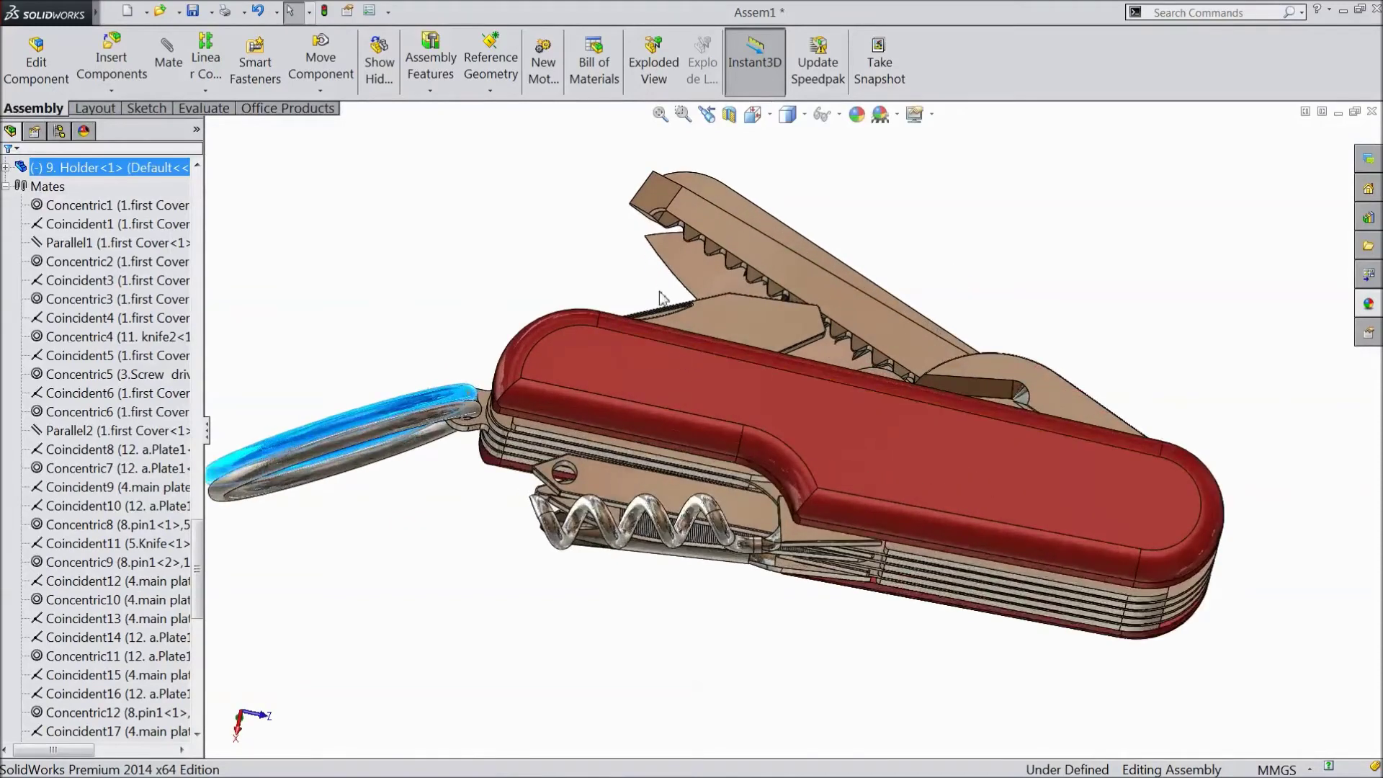
scroll(634, 263, "up", 2)
middle_click_drag(634, 266, 517, 420)
left_click_drag(473, 464, 438, 413)
middle_click_drag(772, 655, 854, 645)
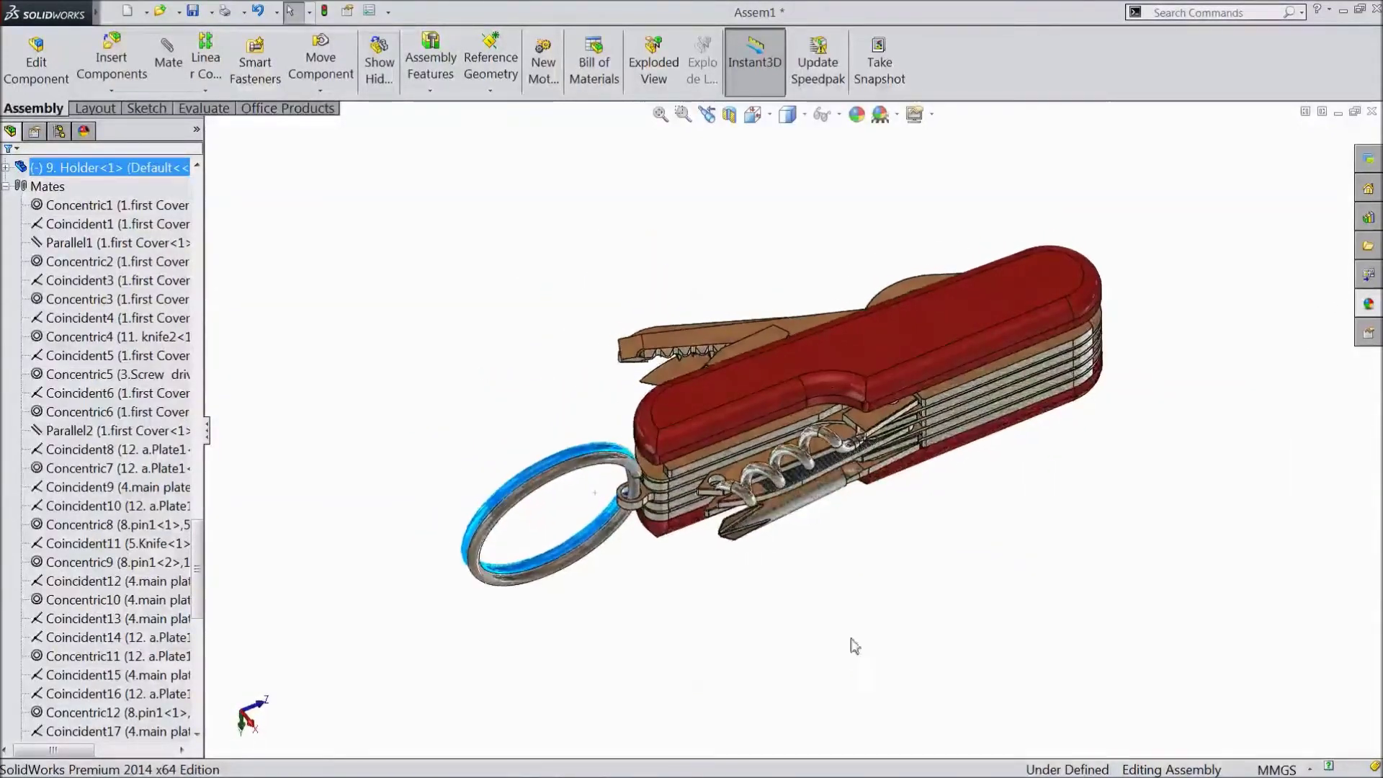
Fold the cork opener, the pointed tool with the hole, the nail polisher, the screwdriver and the small knife out of the handle.
scroll(897, 520, "down", 3)
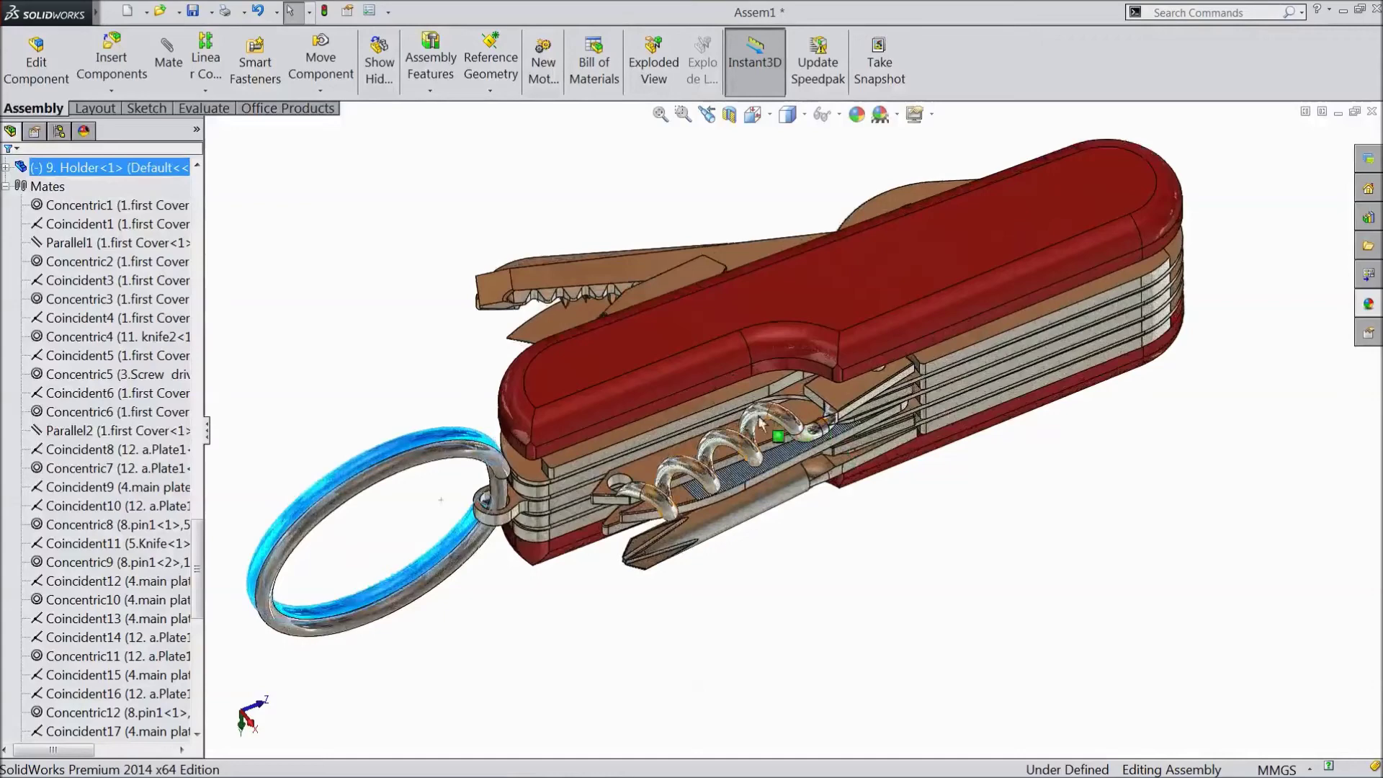
mouse_move(752, 430)
left_mouse_down()
mouse_move(800, 468)
mouse_move(720, 446)
mouse_move(741, 441)
mouse_move(734, 432)
left_mouse_up()
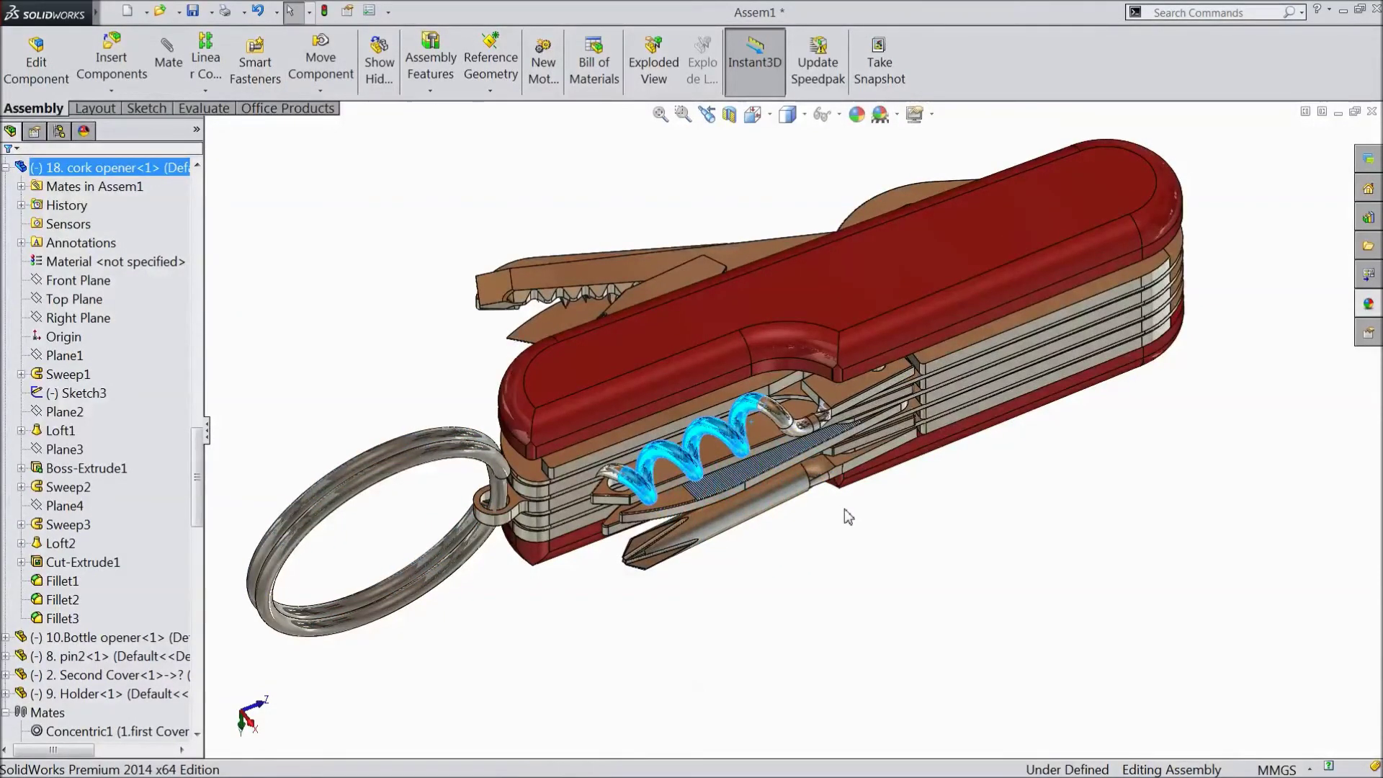
left_click_drag(750, 411, 859, 521)
left_click(757, 479)
left_click_drag(757, 479, 962, 526)
key("Escape")
left_click_drag(789, 500, 1071, 472)
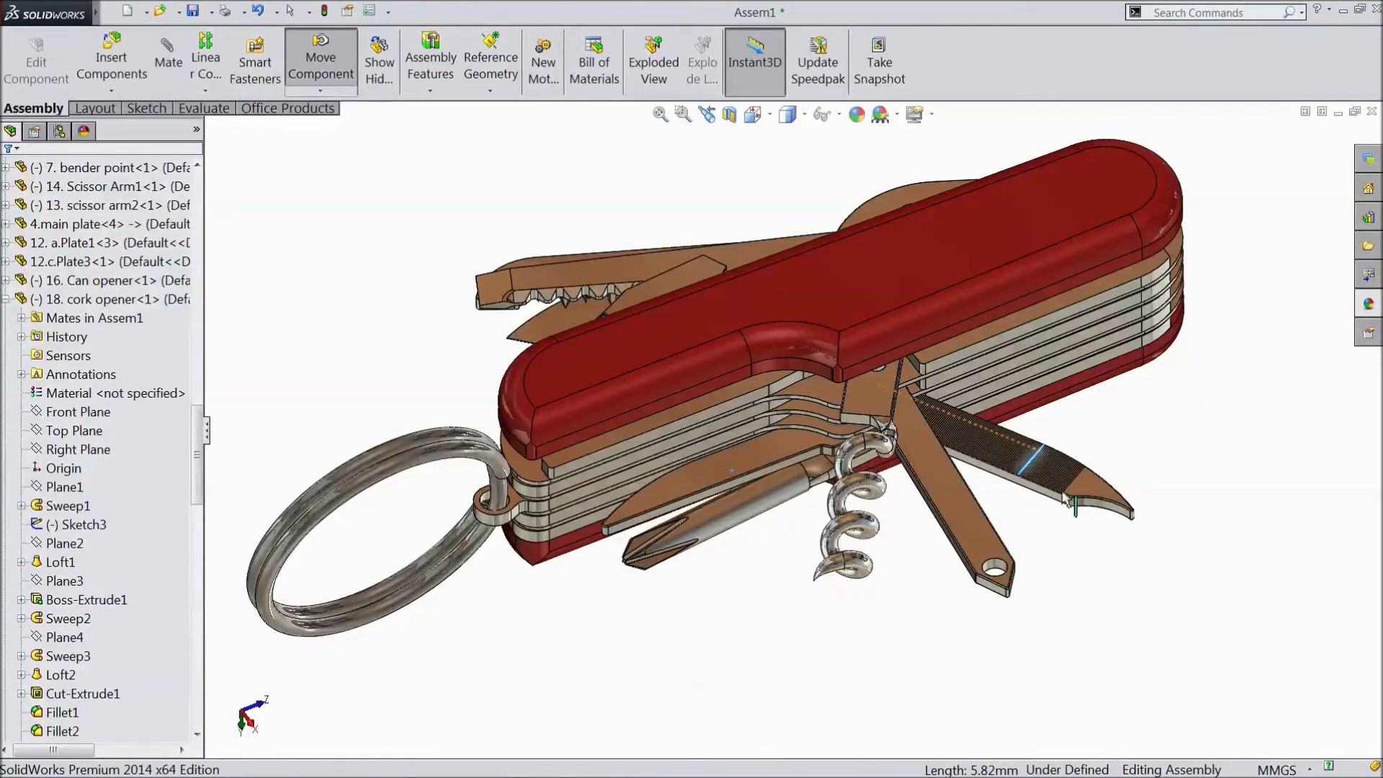
left_click_drag(739, 505, 768, 550)
left_click_drag(739, 449, 1056, 415)
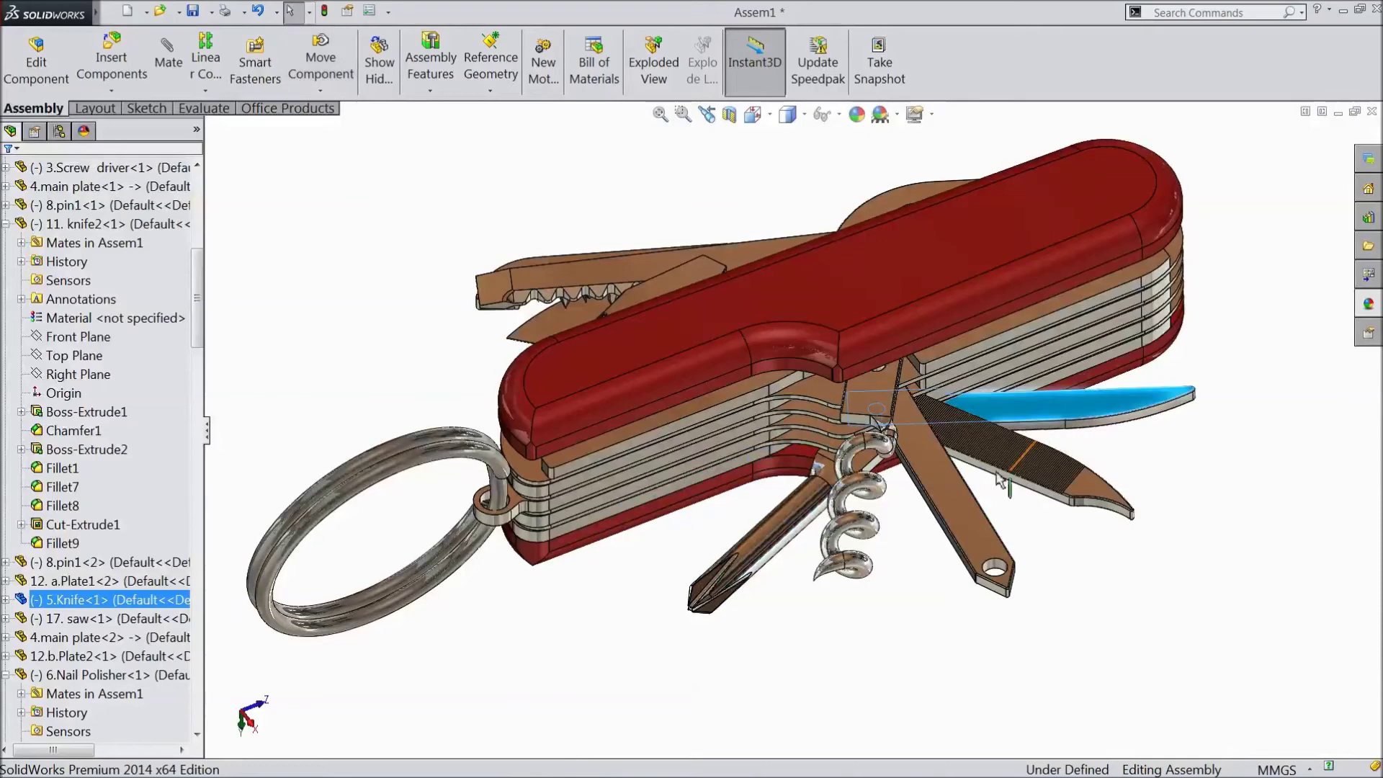
Fold the two saw blades and the large knife2 blade out of the opposite side of the handle.
scroll(904, 498, "up", 2)
middle_click_drag(816, 593, 1092, 453)
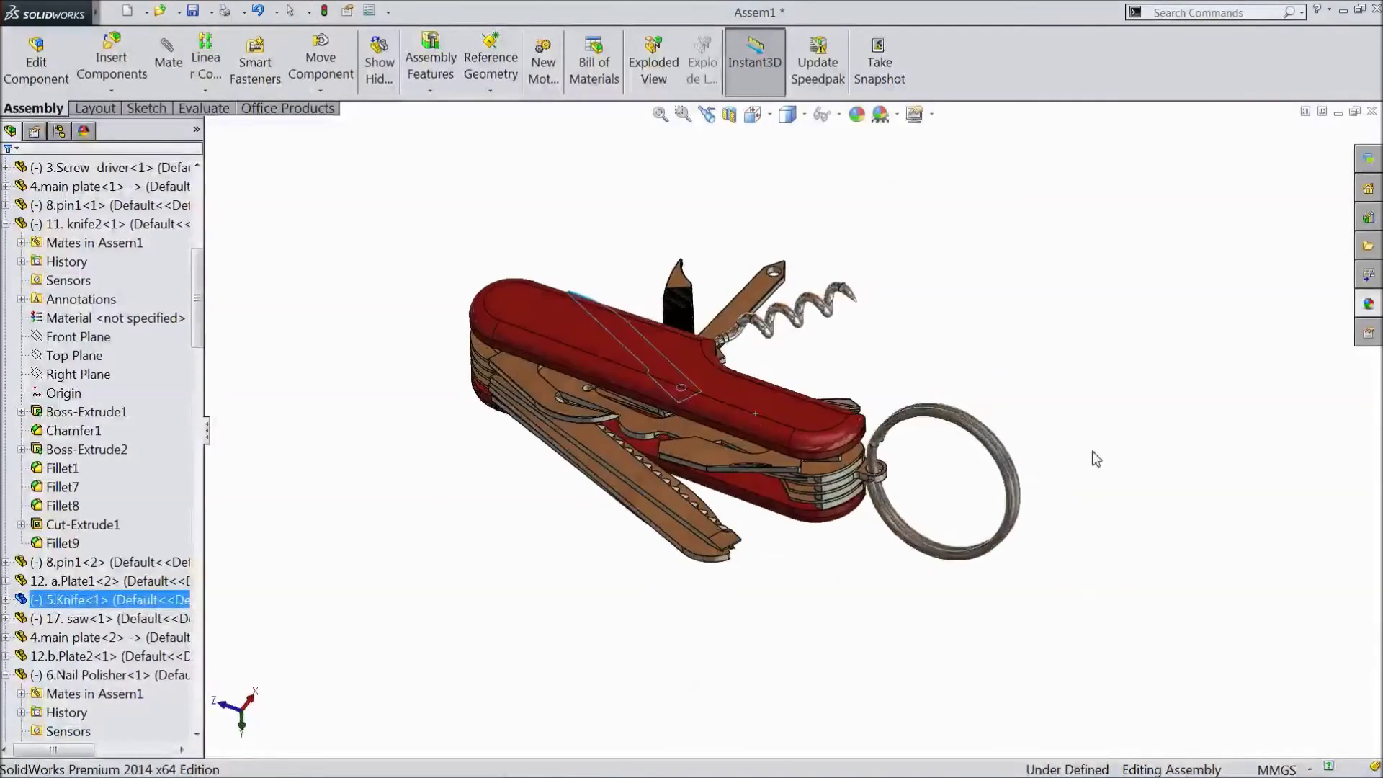
scroll(687, 393, "down", 1)
scroll(677, 546, "down", 3)
left_click_drag(683, 556, 209, 603)
left_click_drag(674, 513, 362, 596)
left_click_drag(720, 494, 585, 550)
Swing the can opener and the scissors out beyond the saw blades at the handle's far end.
scroll(685, 523, "up", 1)
scroll(689, 531, "up", 3)
middle_click_drag(741, 525, 588, 453)
left_click_drag(538, 314, 286, 160)
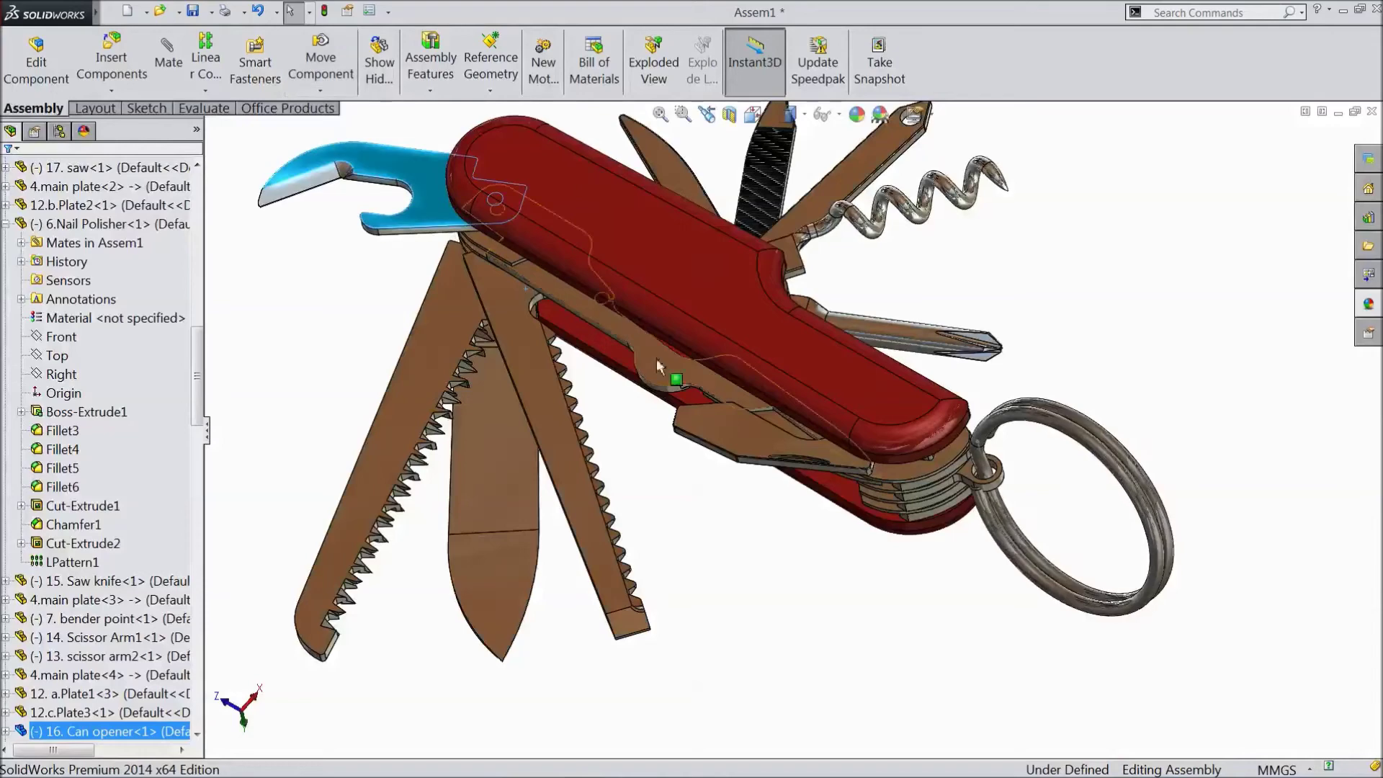
left_click(630, 391)
left_click_drag(630, 391, 358, 420)
Fold out the bottle opener beside the key ring, and fan the saw and knife2 blades into an even spread.
left_click_drag(616, 557, 654, 553)
left_click_drag(761, 461, 958, 645)
left_click_drag(615, 567, 706, 580)
left_click_drag(505, 530, 559, 533)
scroll(559, 533, "down", 2)
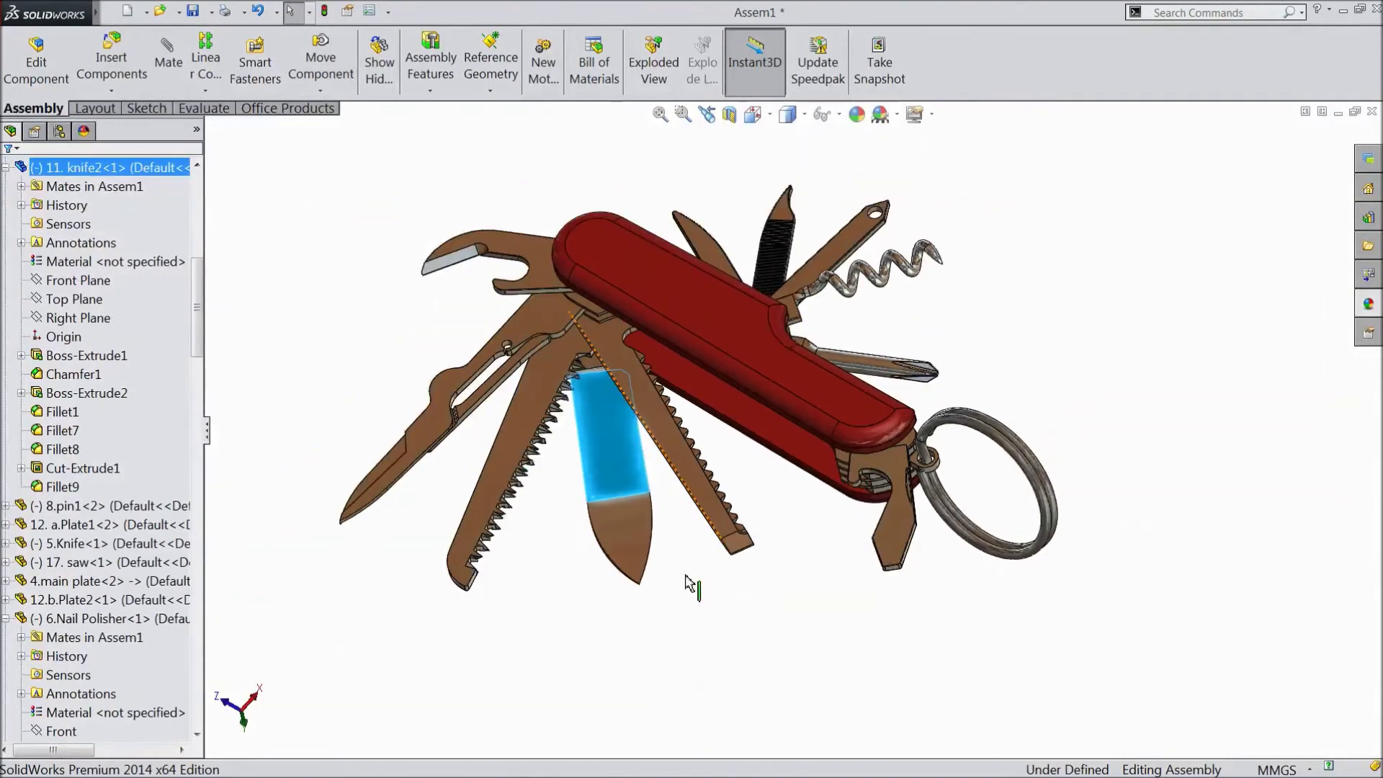
Save the assembly together with the modified cork opener part, rebuilding the document as it is saved.
middle_click_drag(1122, 443, 842, 638)
scroll(853, 525, "up", 2)
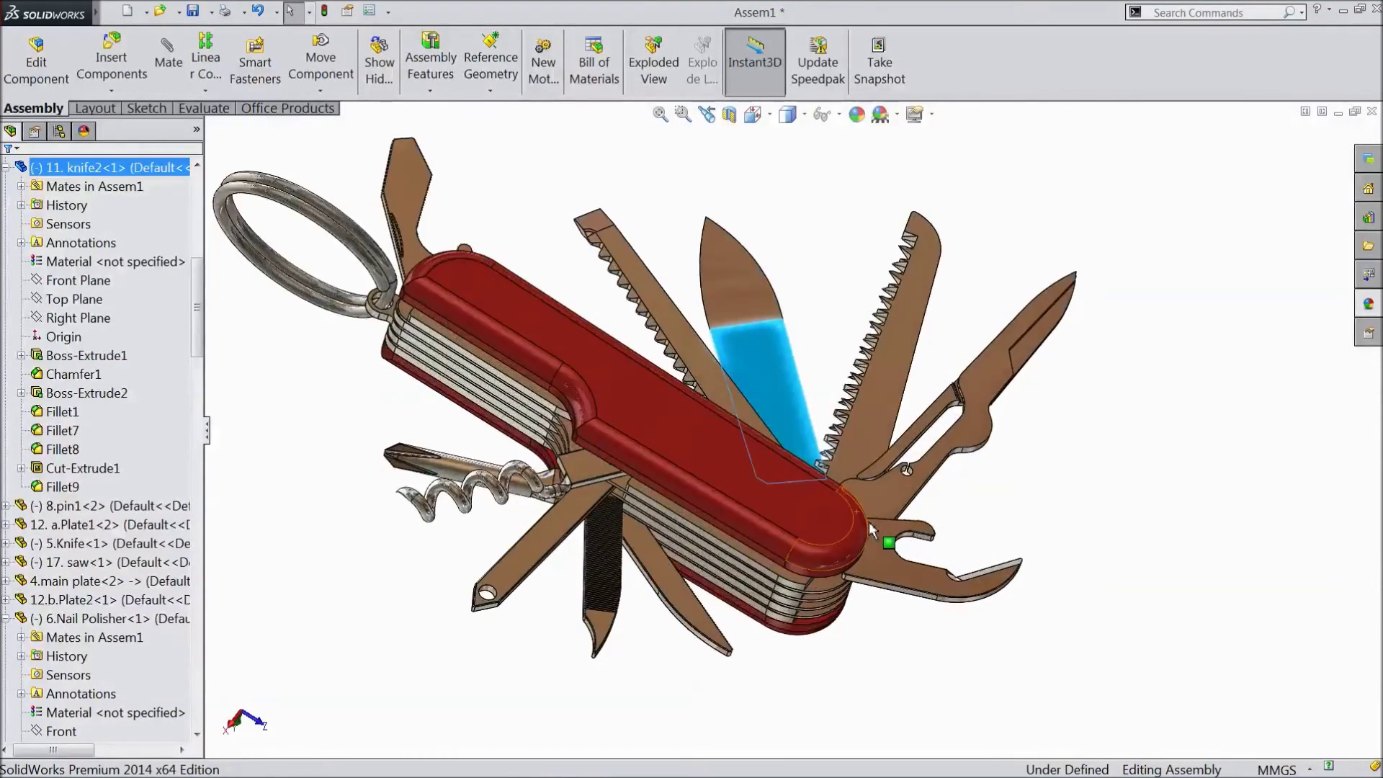
left_click(1076, 547)
mouse_move(1078, 564)
middle_mouse_down()
mouse_move(1185, 556)
mouse_move(1004, 571)
middle_mouse_up()
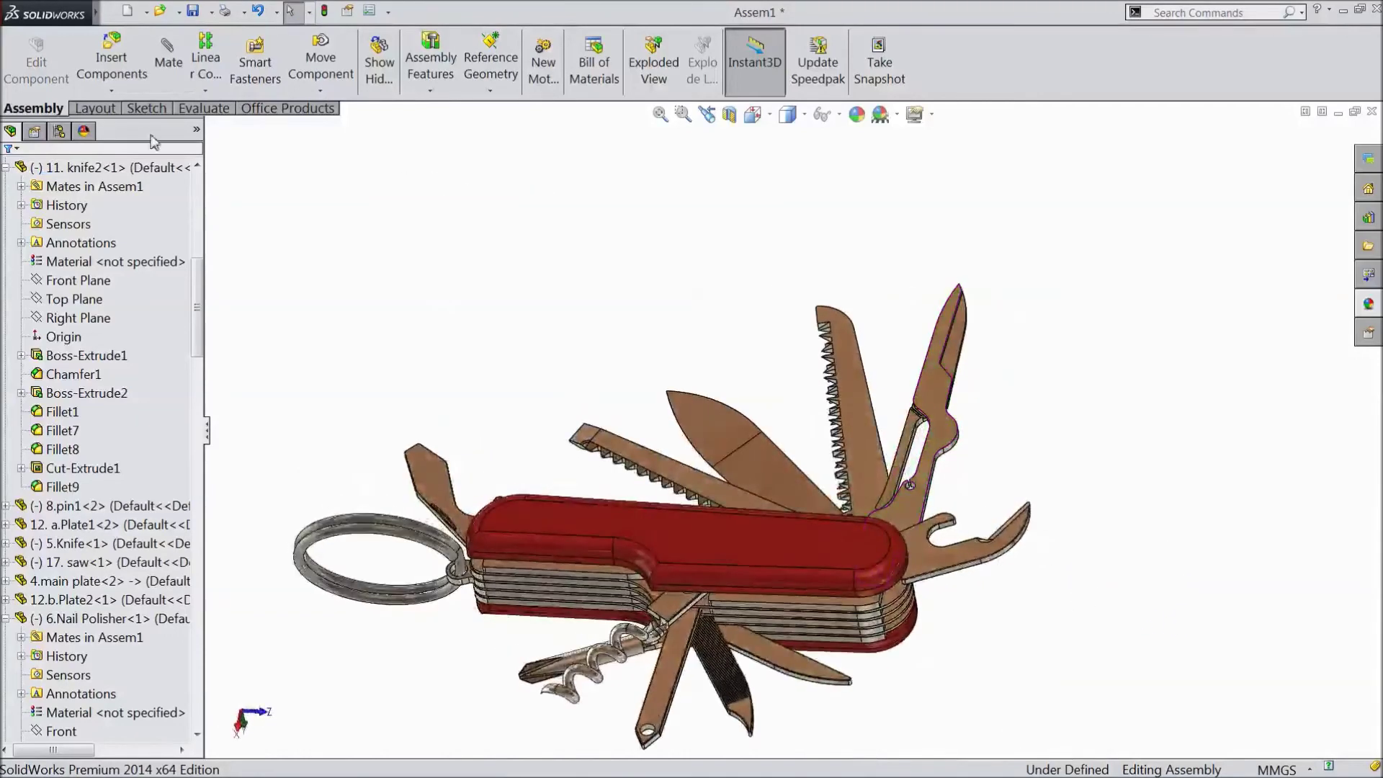
left_click(193, 12)
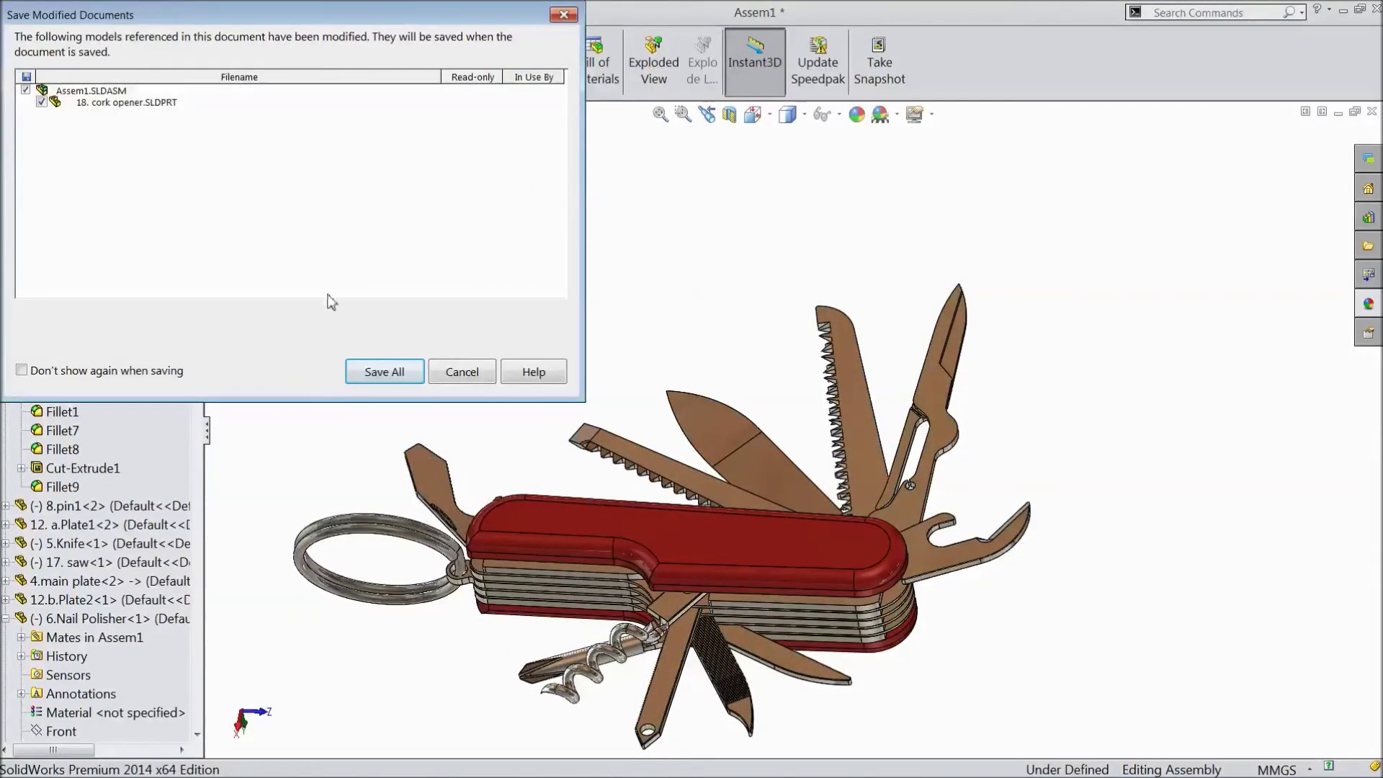
left_click(385, 372)
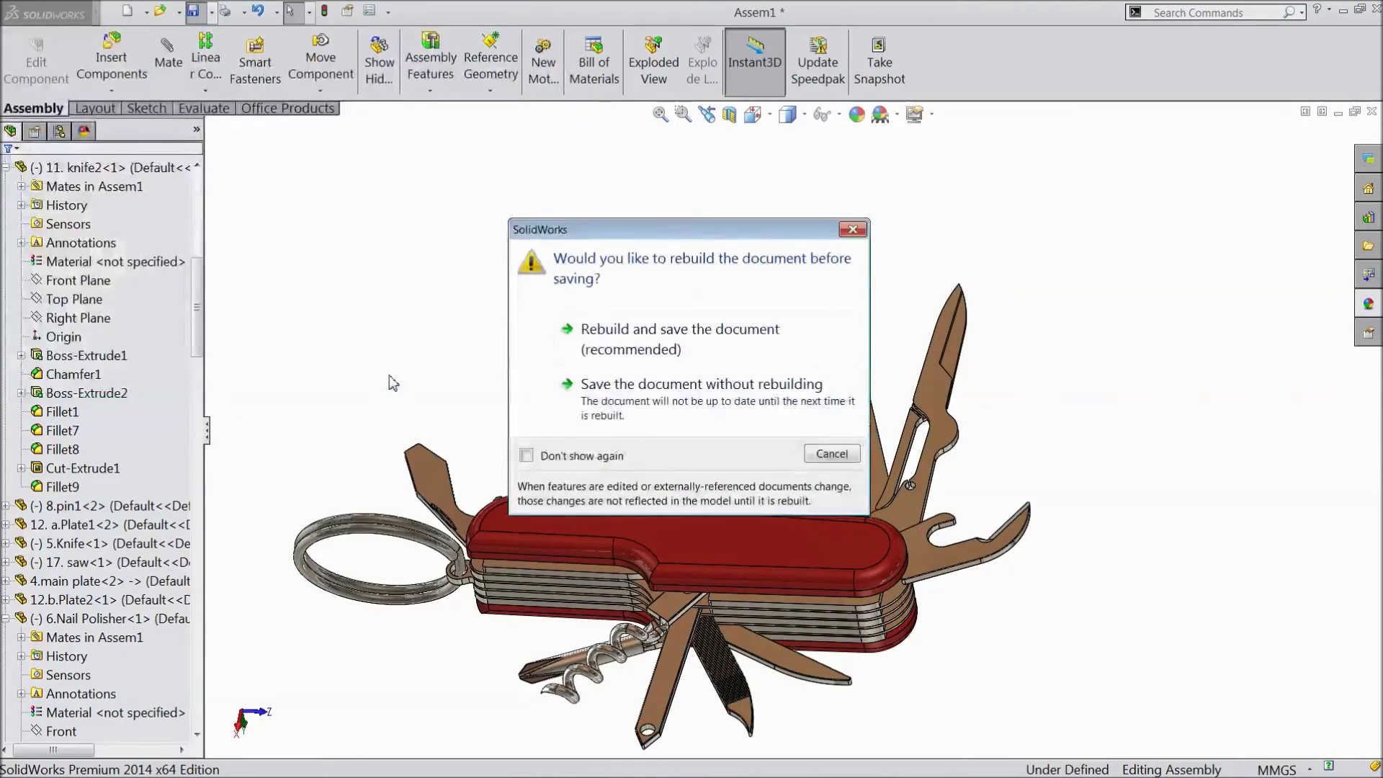
left_click(634, 349)
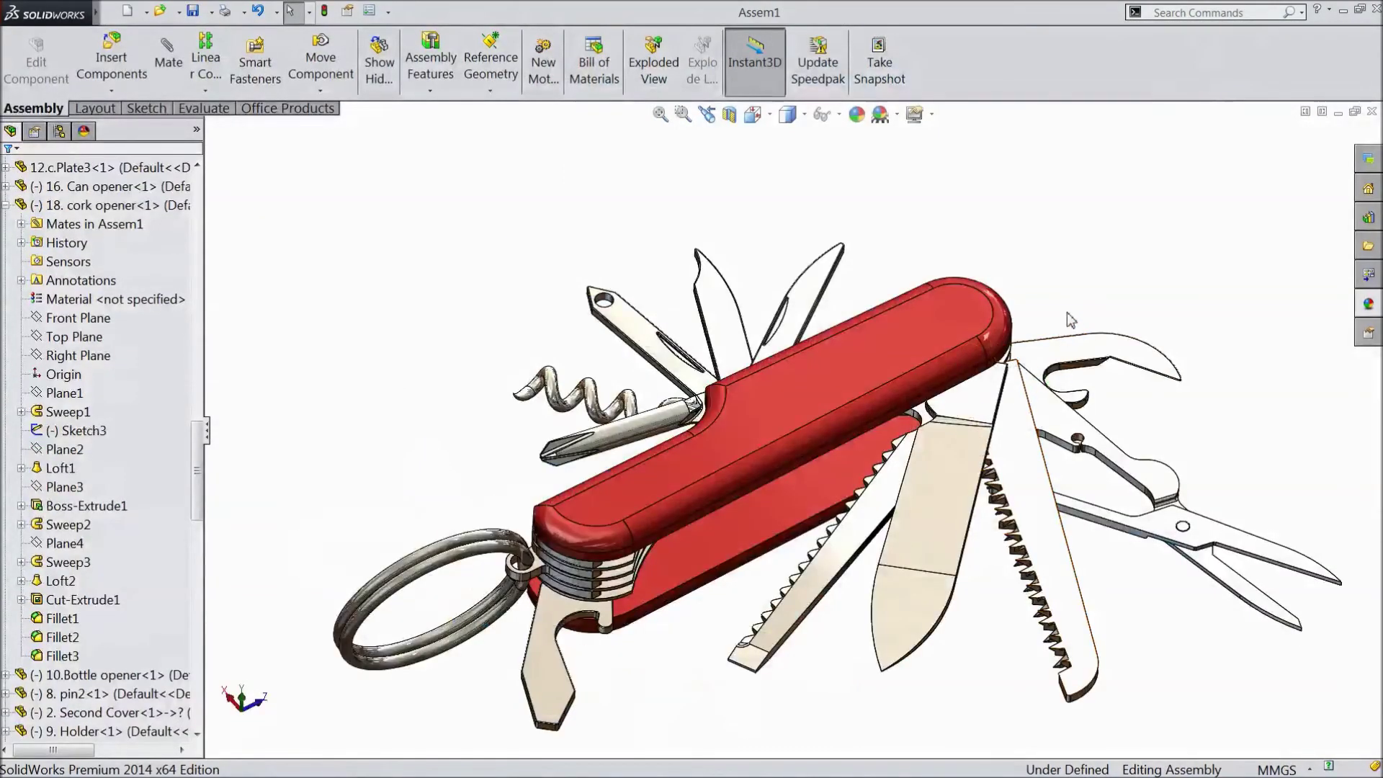
Start a mate between the knife2 blade's long narrow edge face and the long narrow edge face of the first cover.
middle_click_drag(1071, 312, 937, 543)
scroll(969, 534, "up", 4)
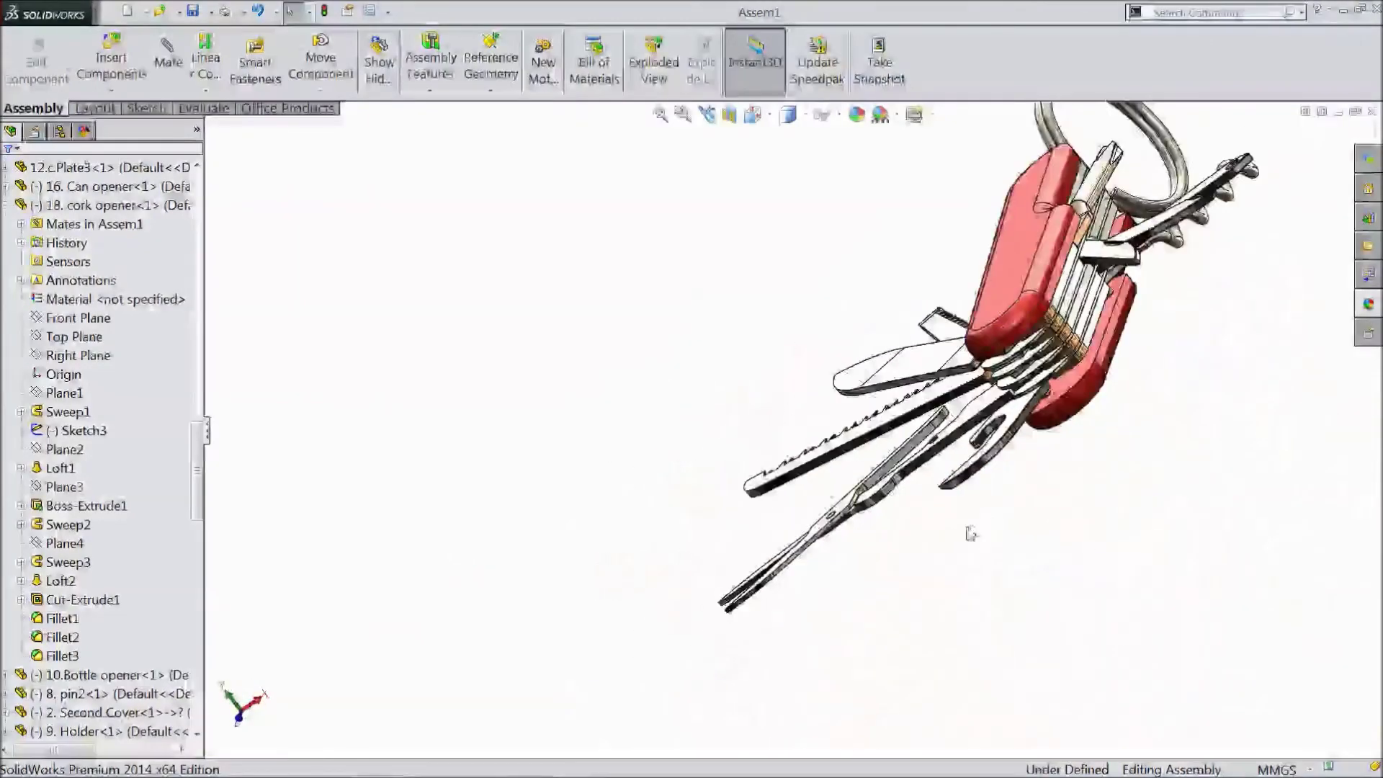
middle_click_drag(1075, 436, 1027, 599)
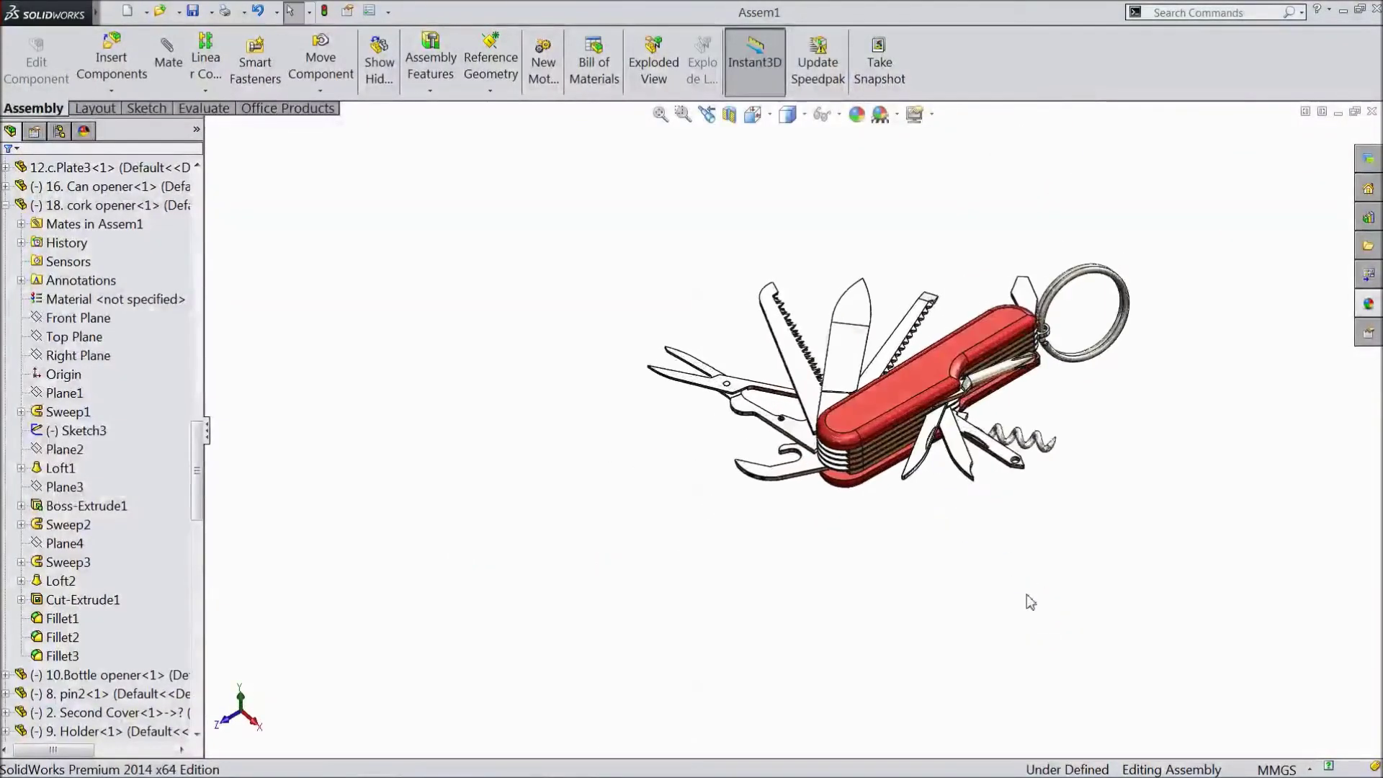
middle_click_drag(939, 173, 953, 299)
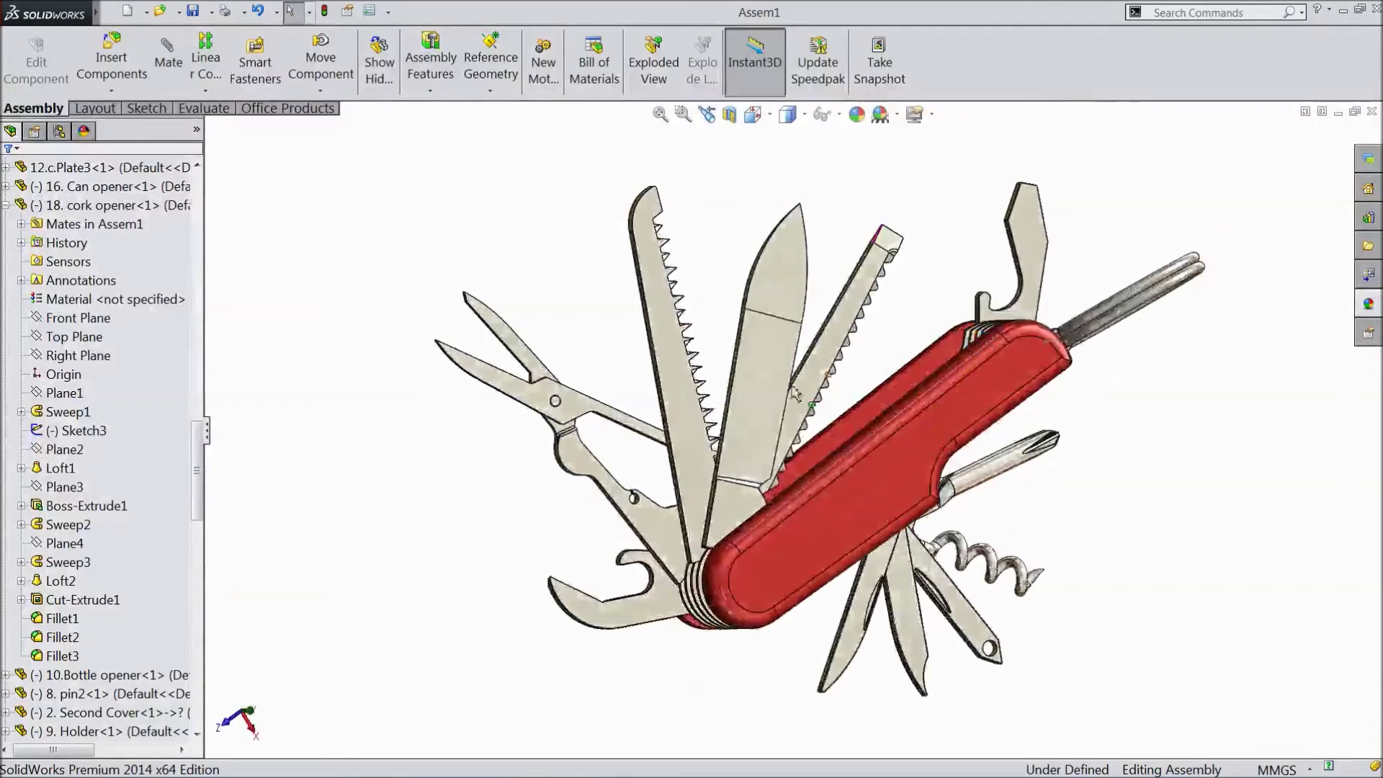
scroll(728, 451, "down", 2)
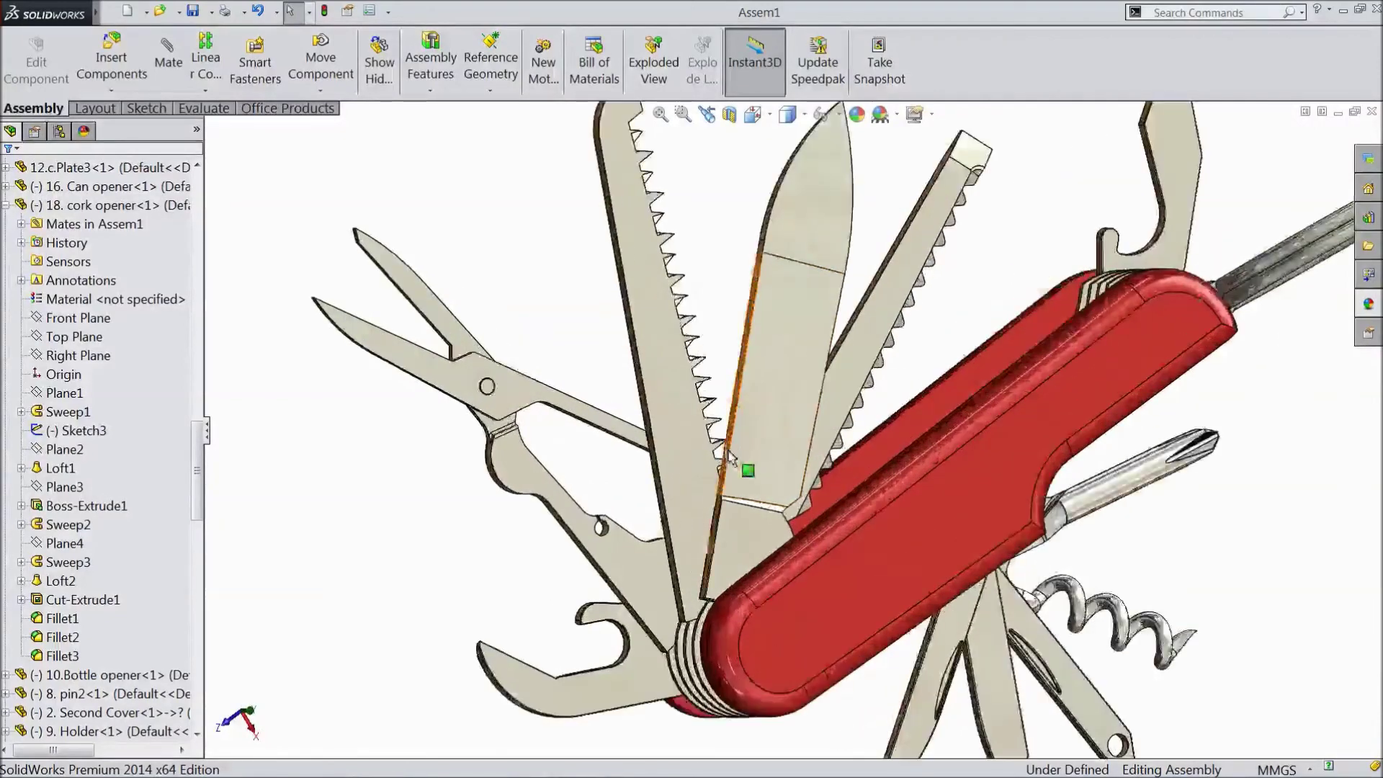
left_click(168, 58)
key("f")
scroll(715, 440, "down", 5)
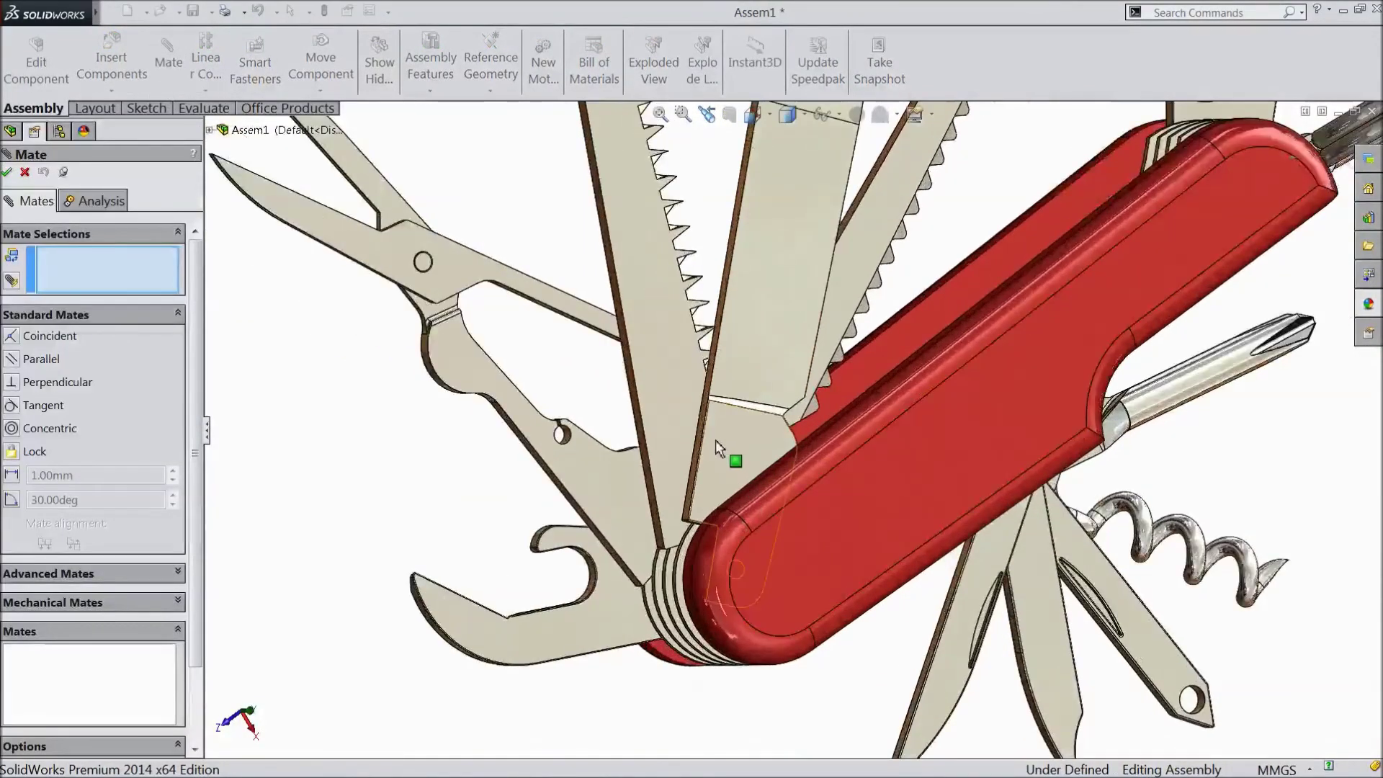
left_click(702, 444)
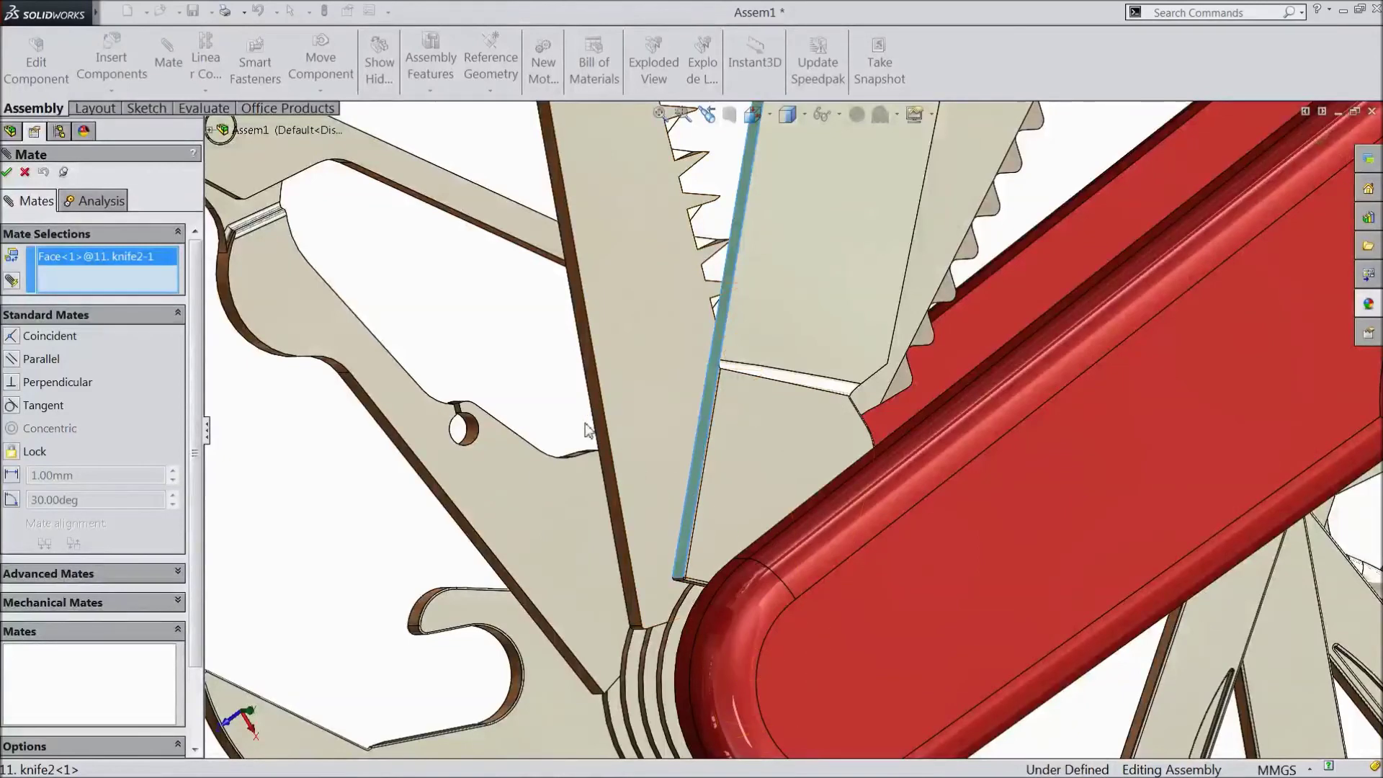
middle_click_drag(511, 357, 538, 372)
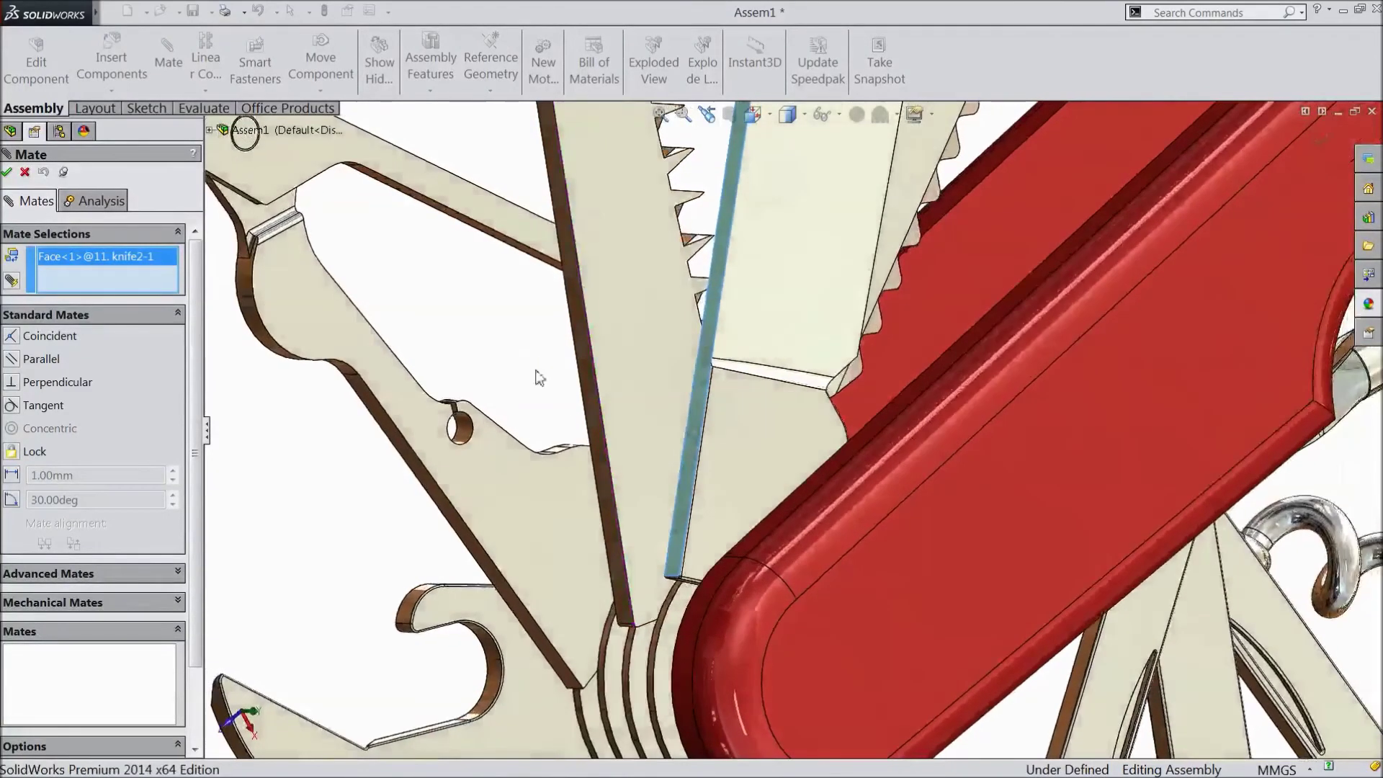
left_click(767, 525)
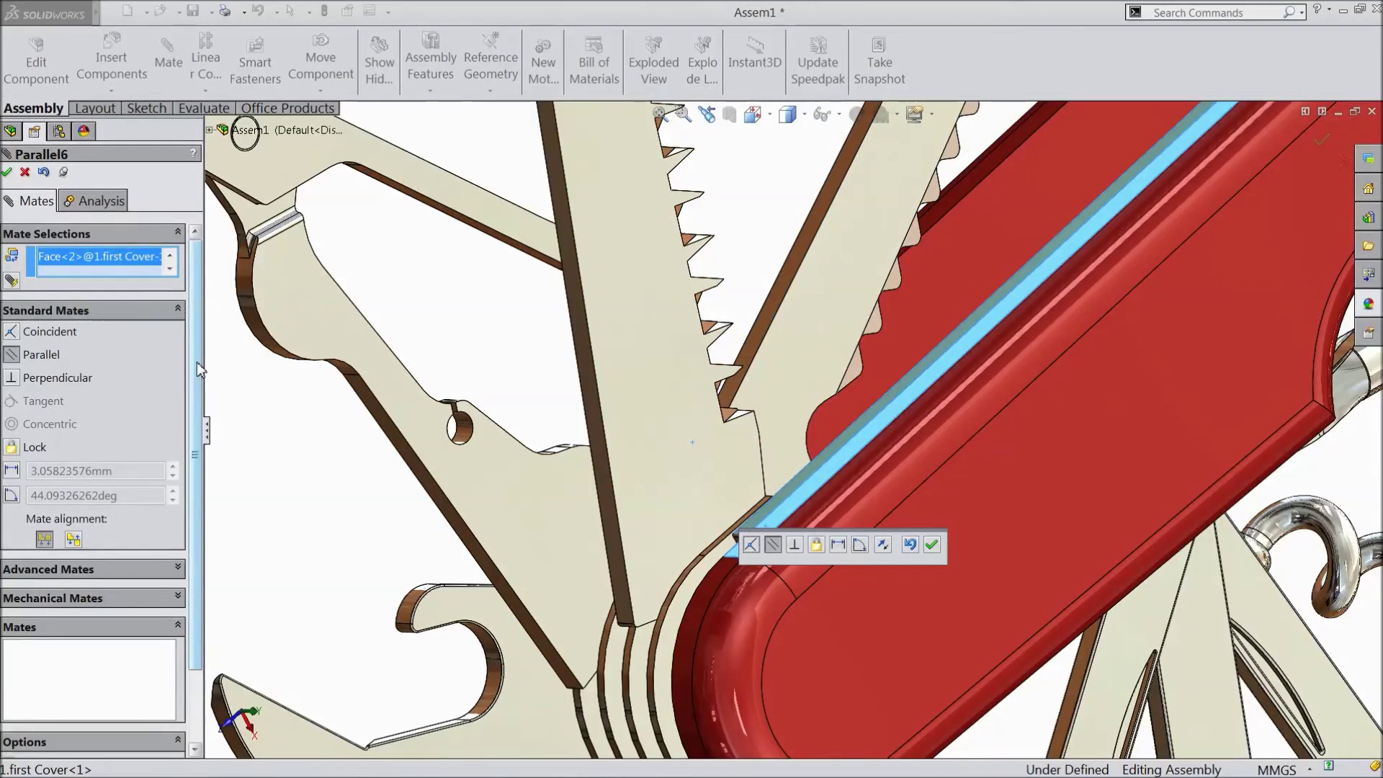
Try a coincident mate between the selected knife2 blade and first cover faces.
scroll(196, 375, "down", 3)
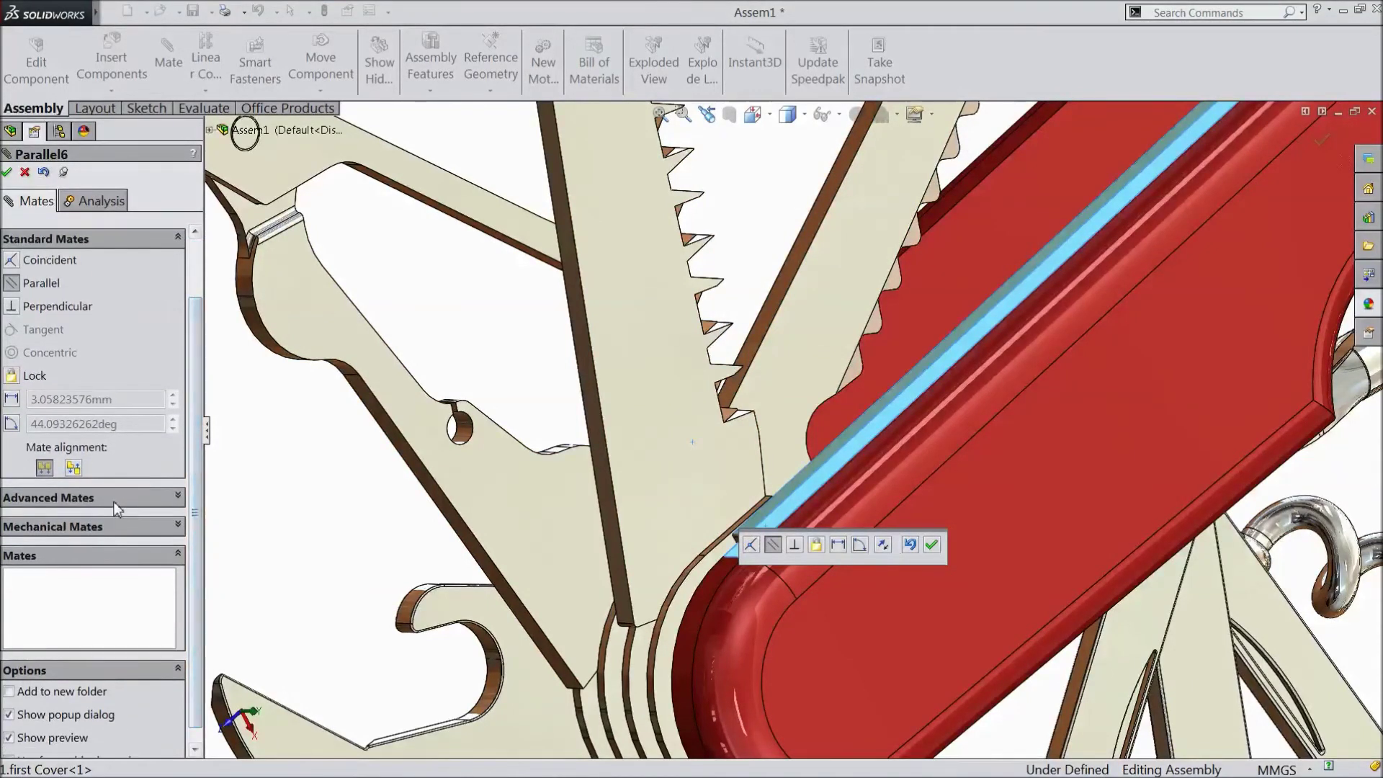
left_click(114, 504)
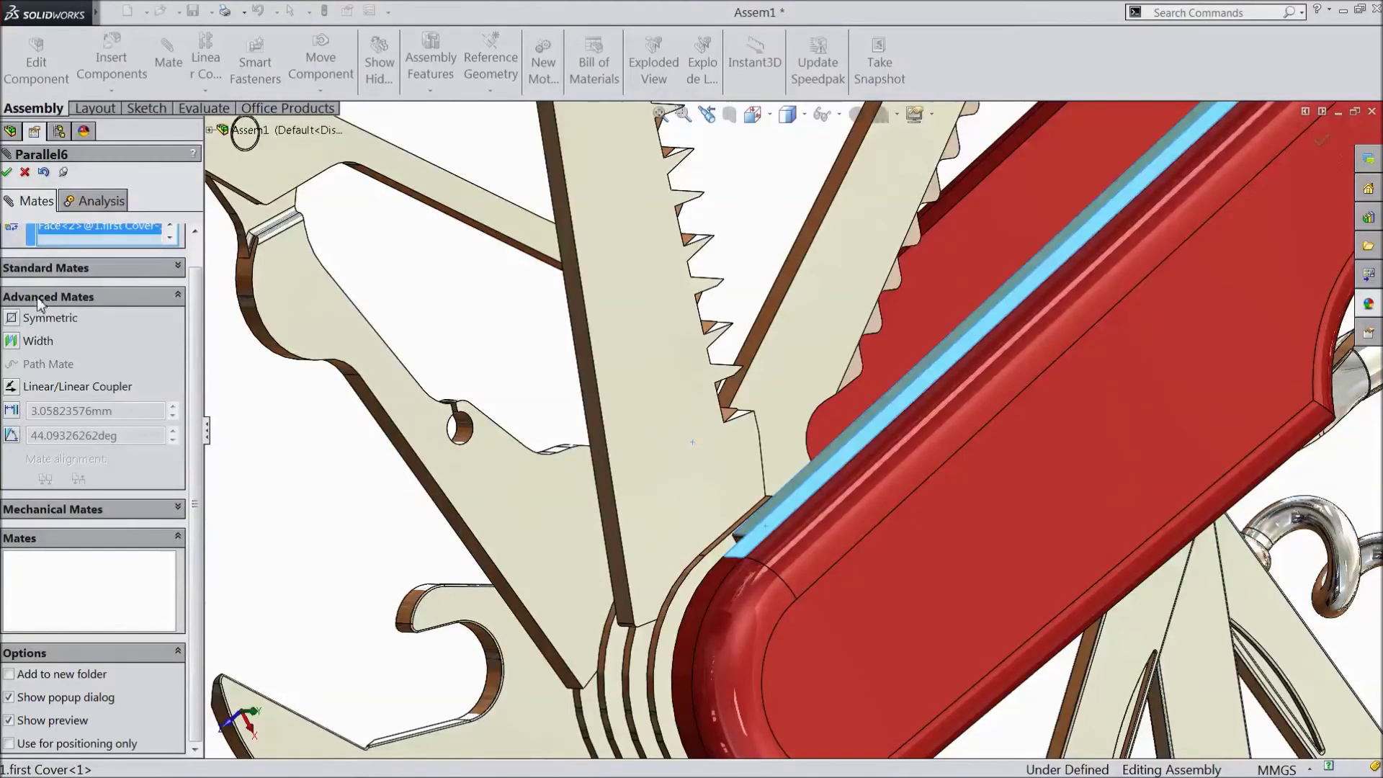
left_click(176, 268)
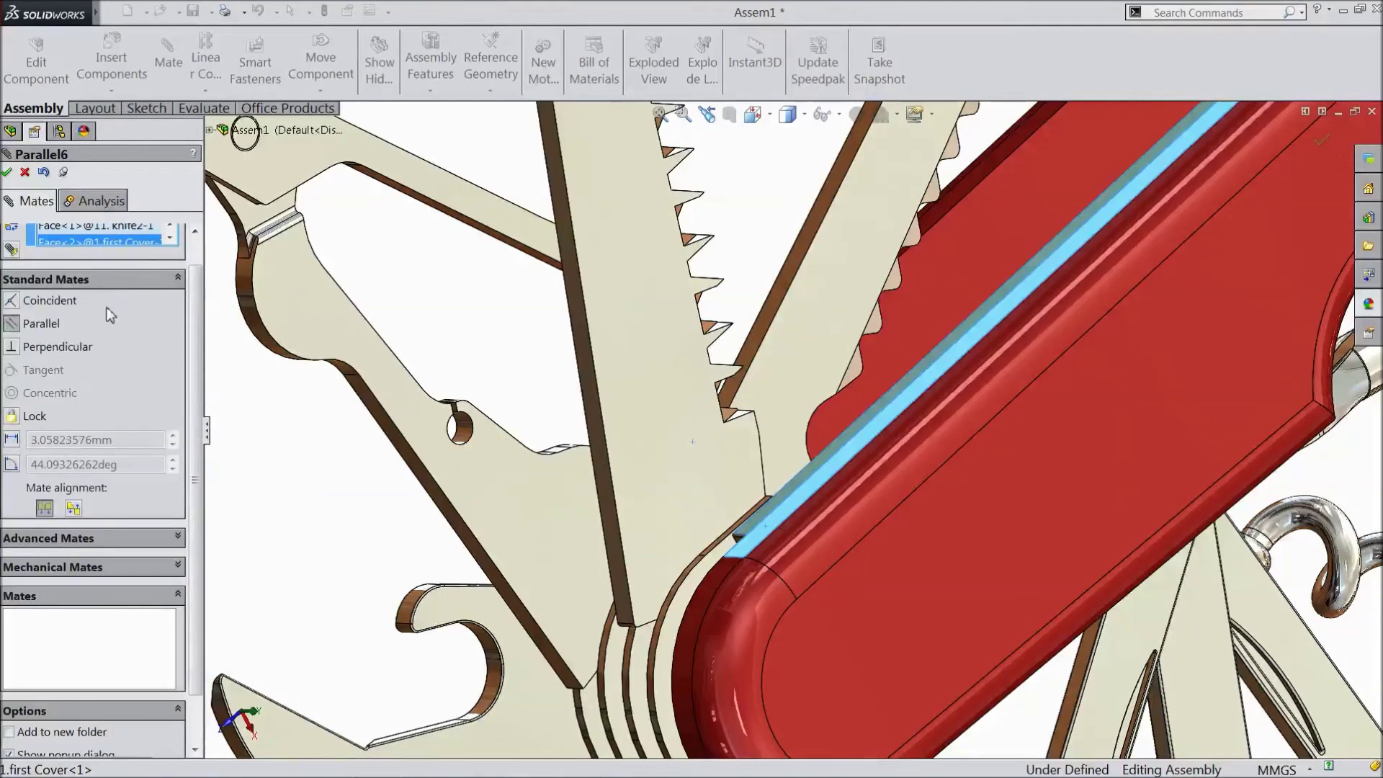
left_click(17, 305)
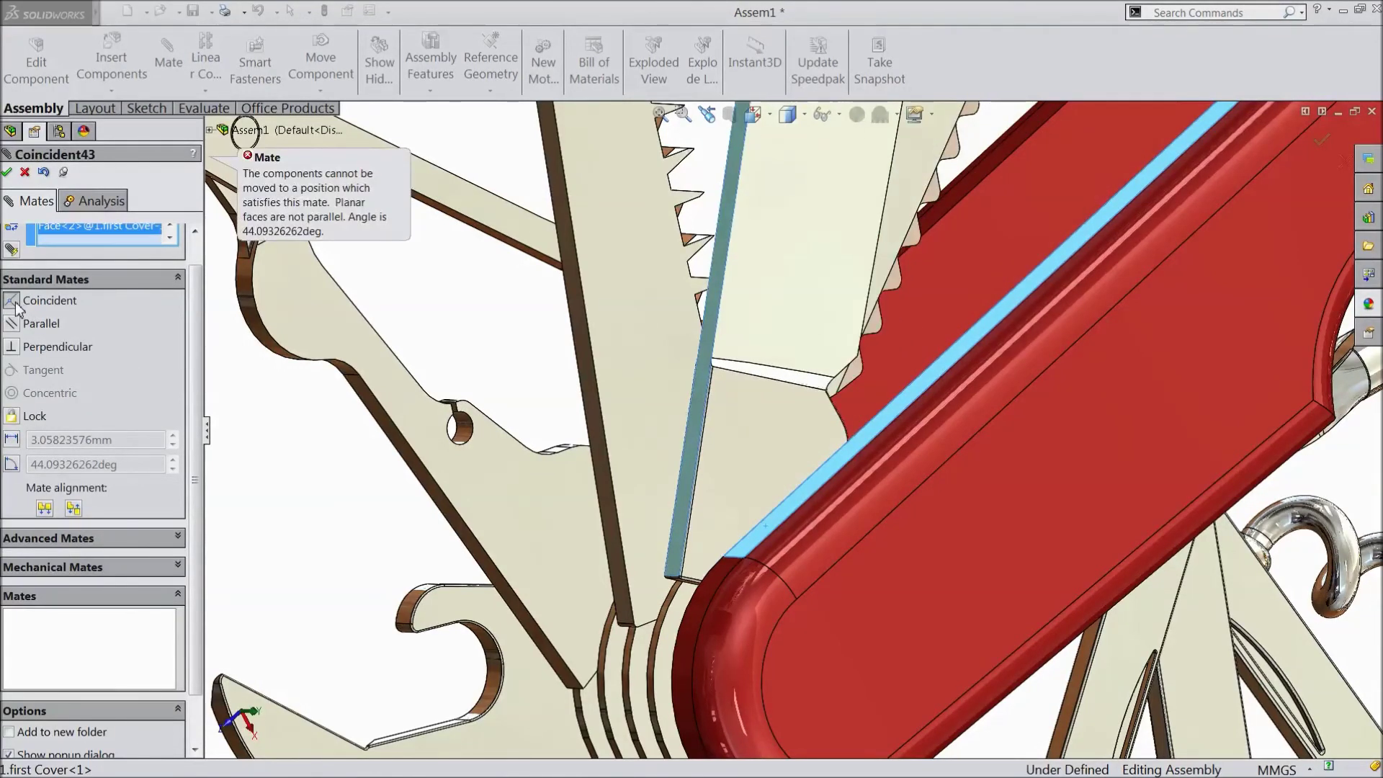
Switch to an advanced limit angle mate between the two faces and set its angle to 80 degrees.
left_click(108, 538)
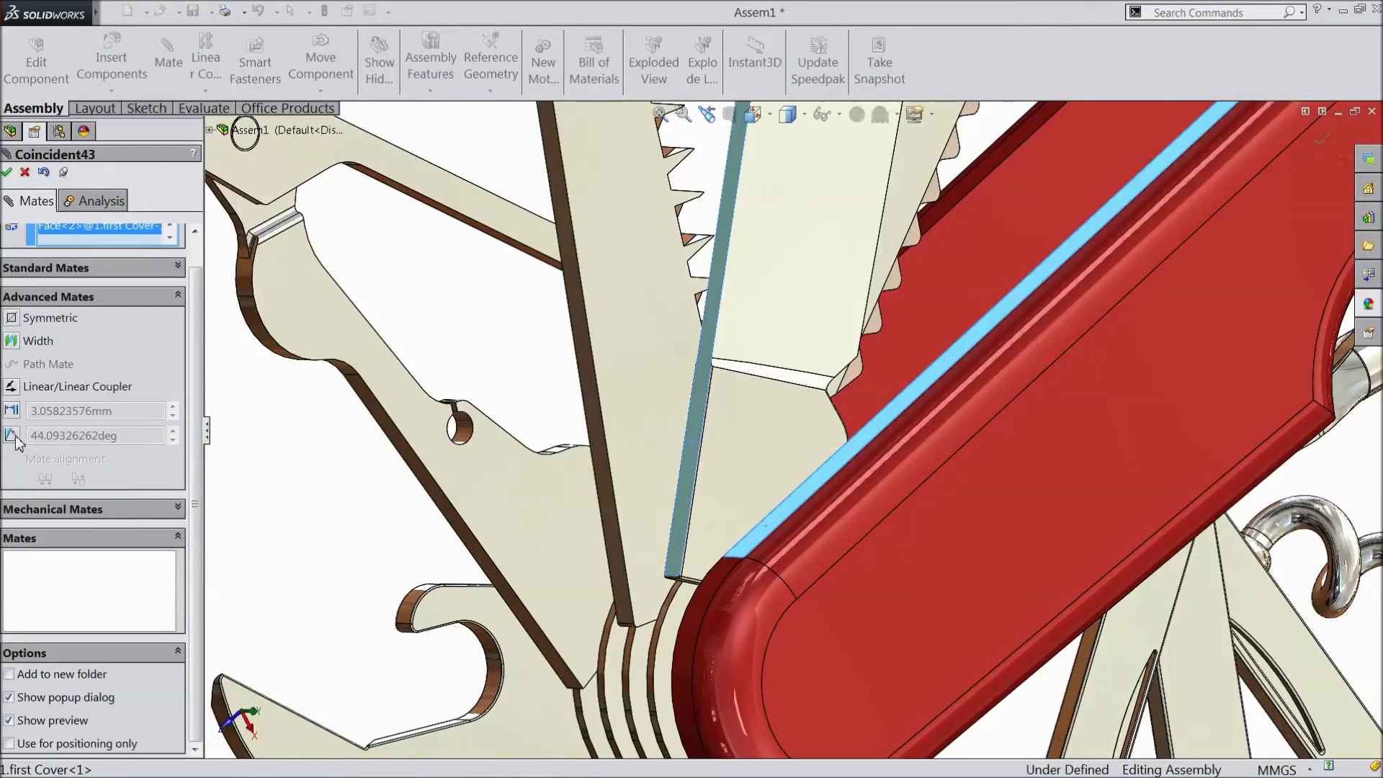
left_click(16, 441)
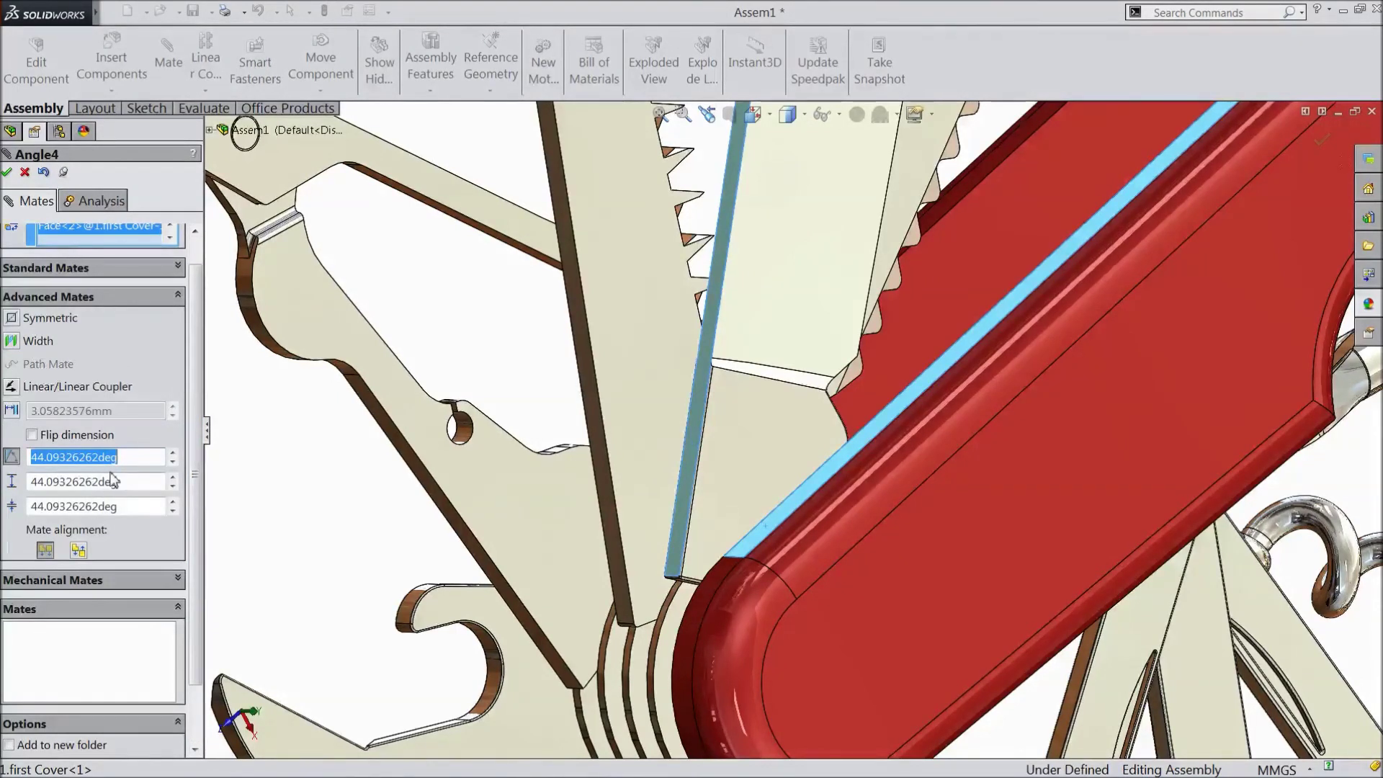
type("80")
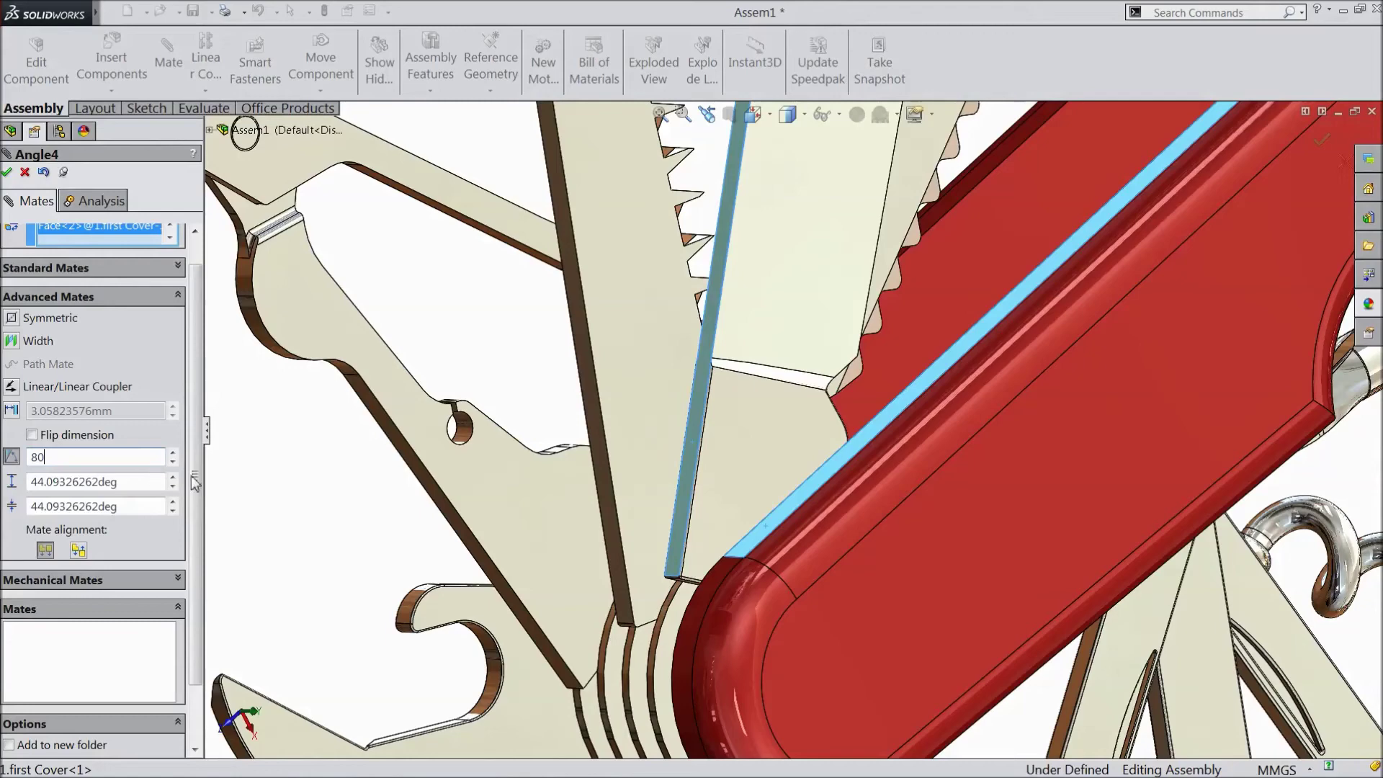
key("Return")
scroll(335, 499, "up", 5)
middle_click_drag(397, 483, 376, 470)
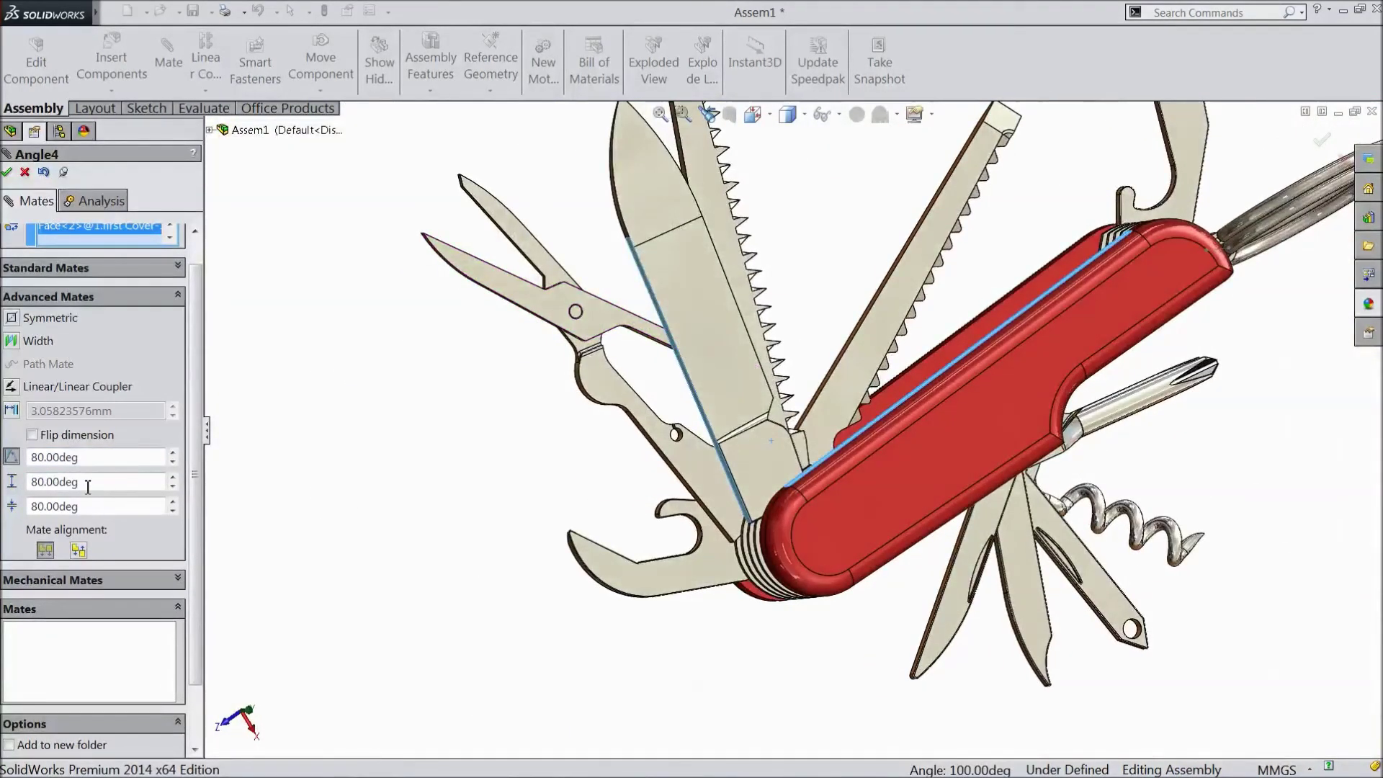
Set the angle mate's maximum to 180 degrees and minimum to 2 degrees, and finish the mate.
type("180")
key("Return")
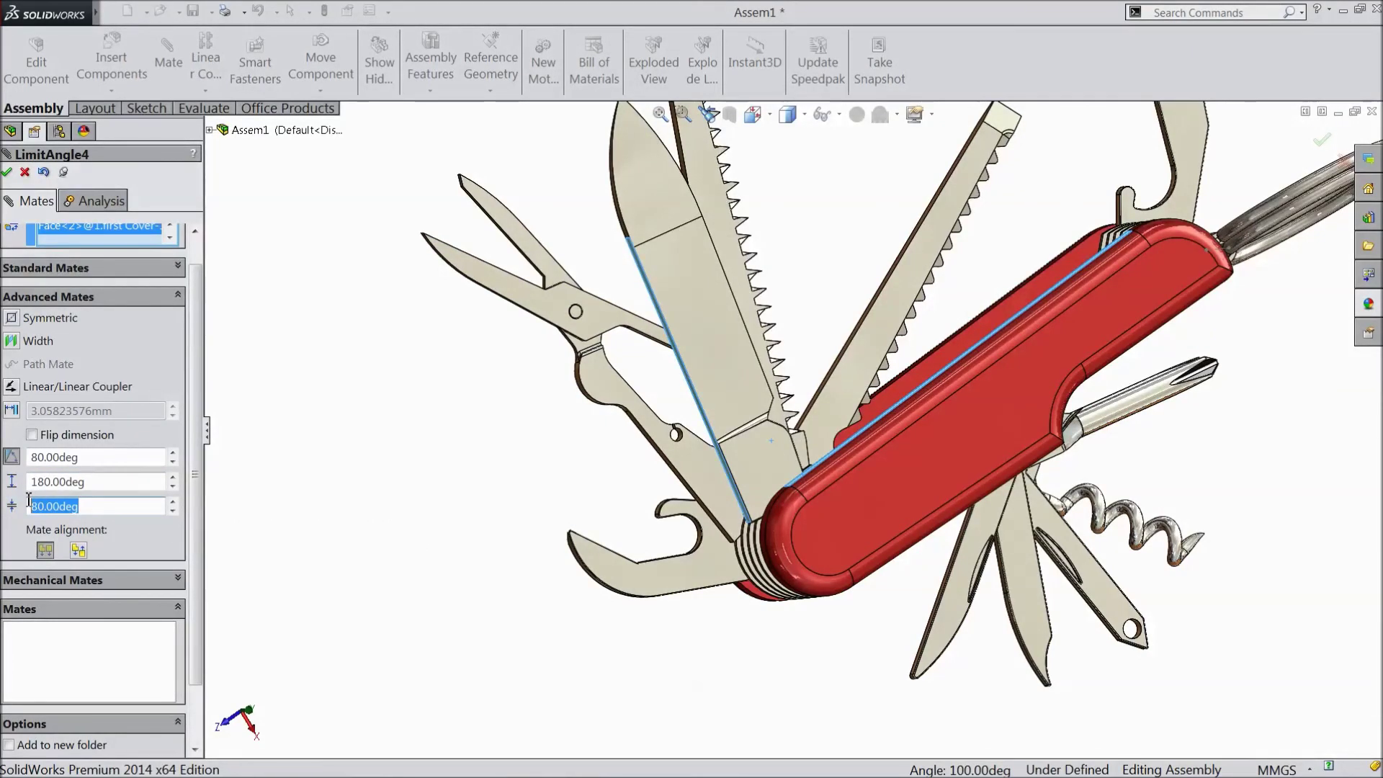
type("2")
key("Return")
scroll(339, 456, "down", 2)
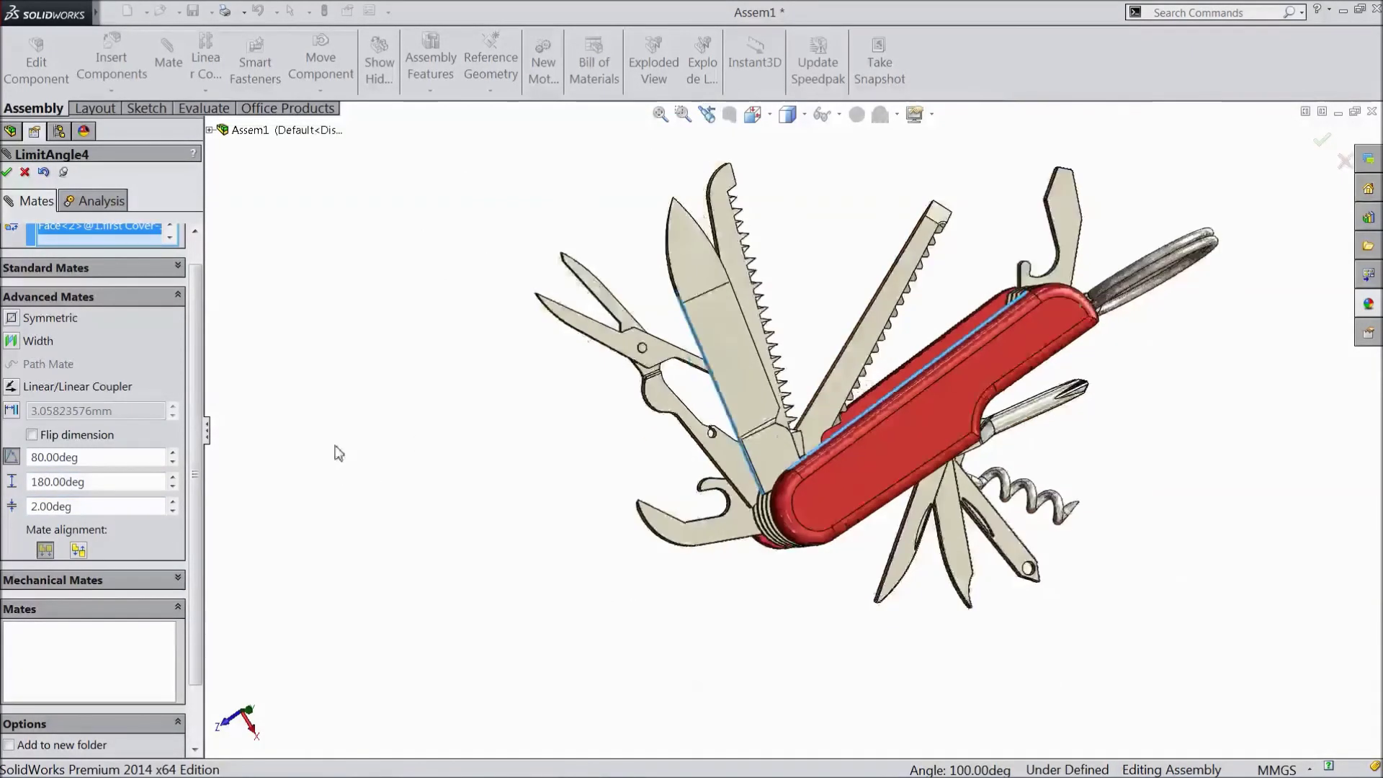
scroll(983, 361, "up", 2)
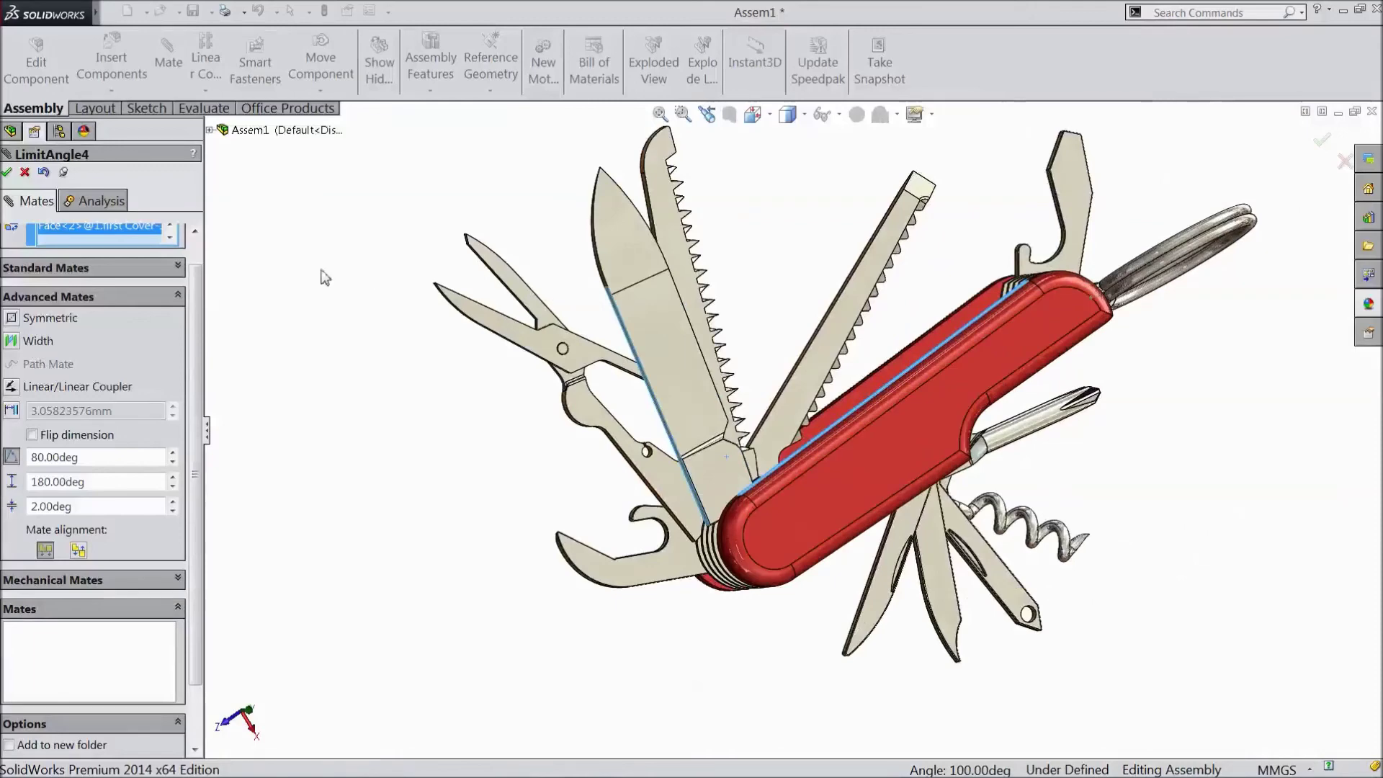
left_click(7, 173)
left_click(6, 173)
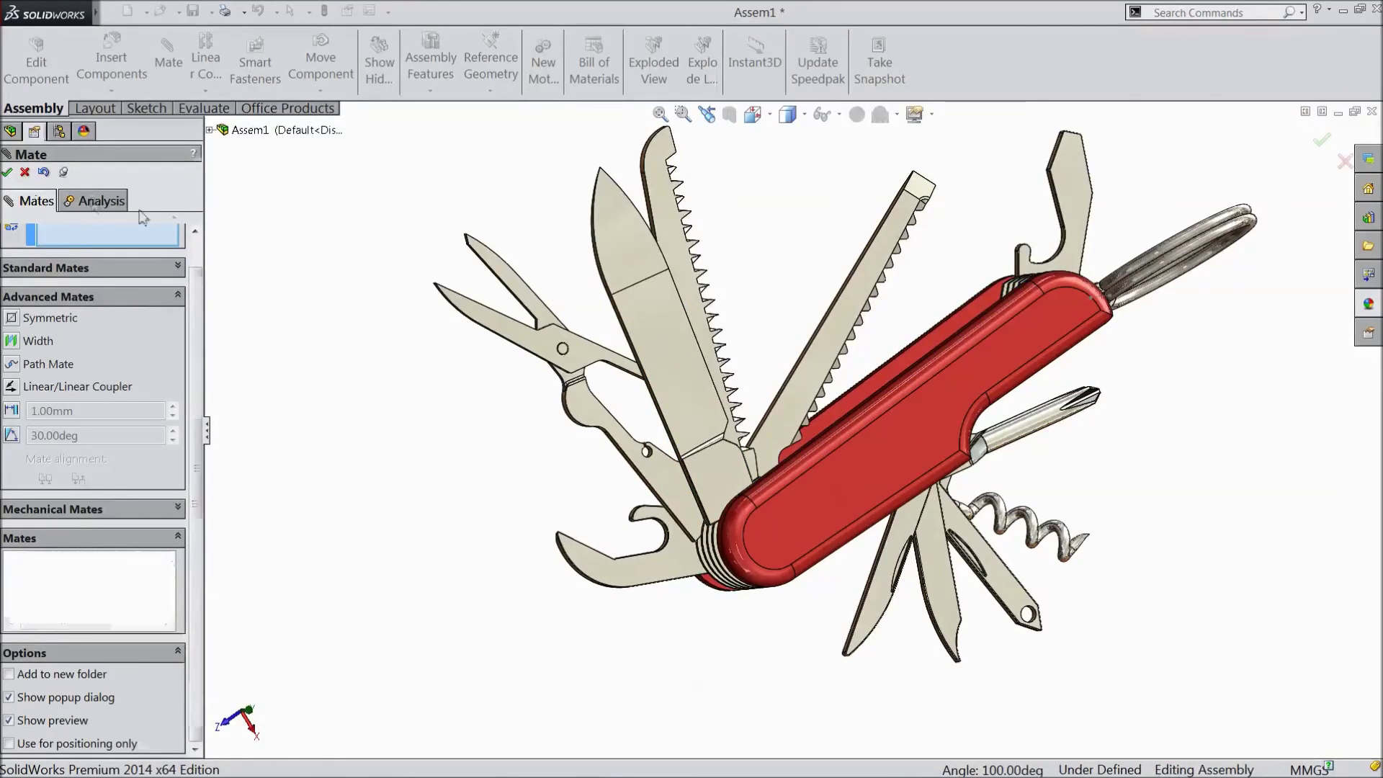
Swing the knife2 blade out to its fully open position to test the angle limit.
scroll(783, 398, "down", 2)
left_click_drag(682, 311, 546, 729)
left_click_drag(517, 681, 541, 701)
middle_click_drag(812, 610, 778, 658)
scroll(784, 433, "down", 1)
Adjust the spread of the large saw blade and the scissors slightly, and clear the selection.
left_click_drag(720, 263, 735, 311)
mouse_move(589, 328)
left_mouse_down()
mouse_move(617, 300)
mouse_move(586, 317)
mouse_move(595, 304)
left_mouse_up()
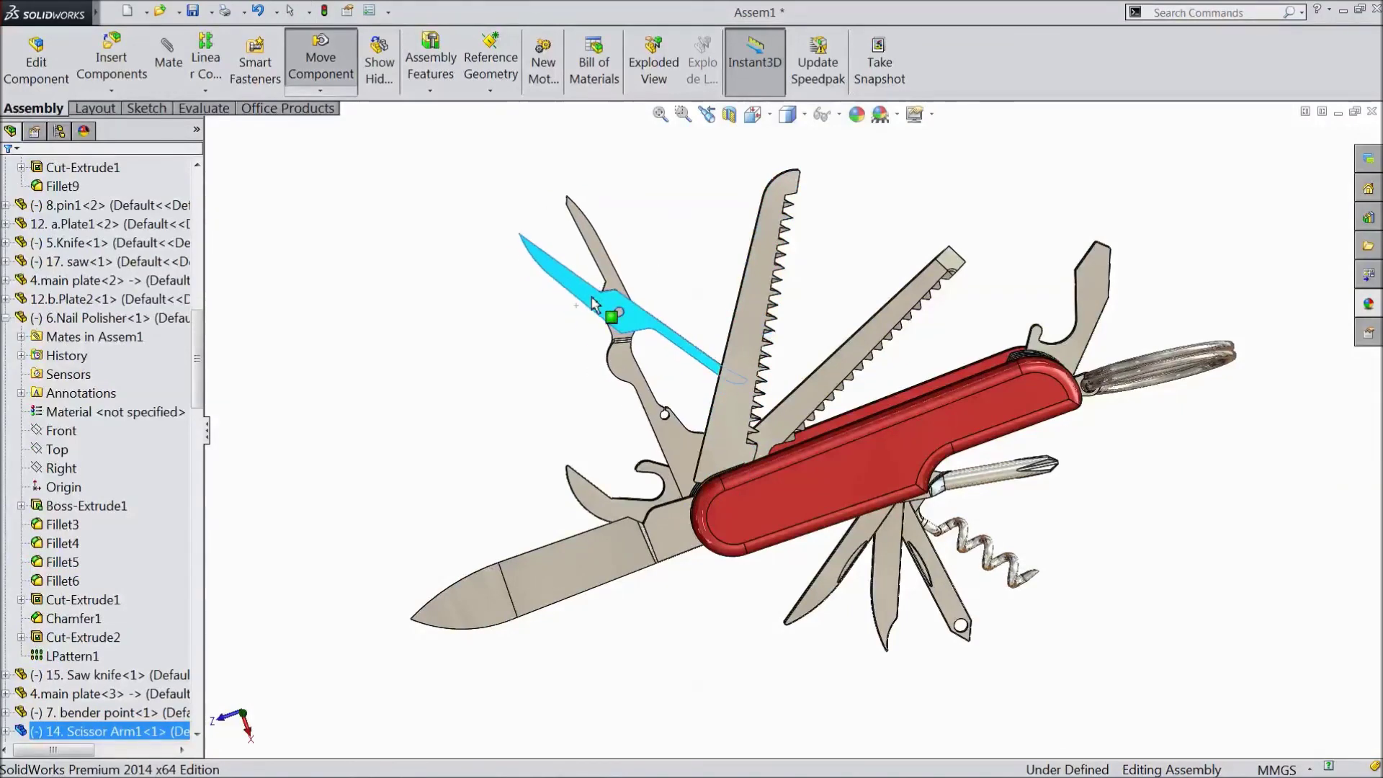
mouse_move(735, 636)
middle_mouse_down()
mouse_move(685, 547)
mouse_move(791, 473)
mouse_move(722, 527)
mouse_move(728, 546)
middle_mouse_up()
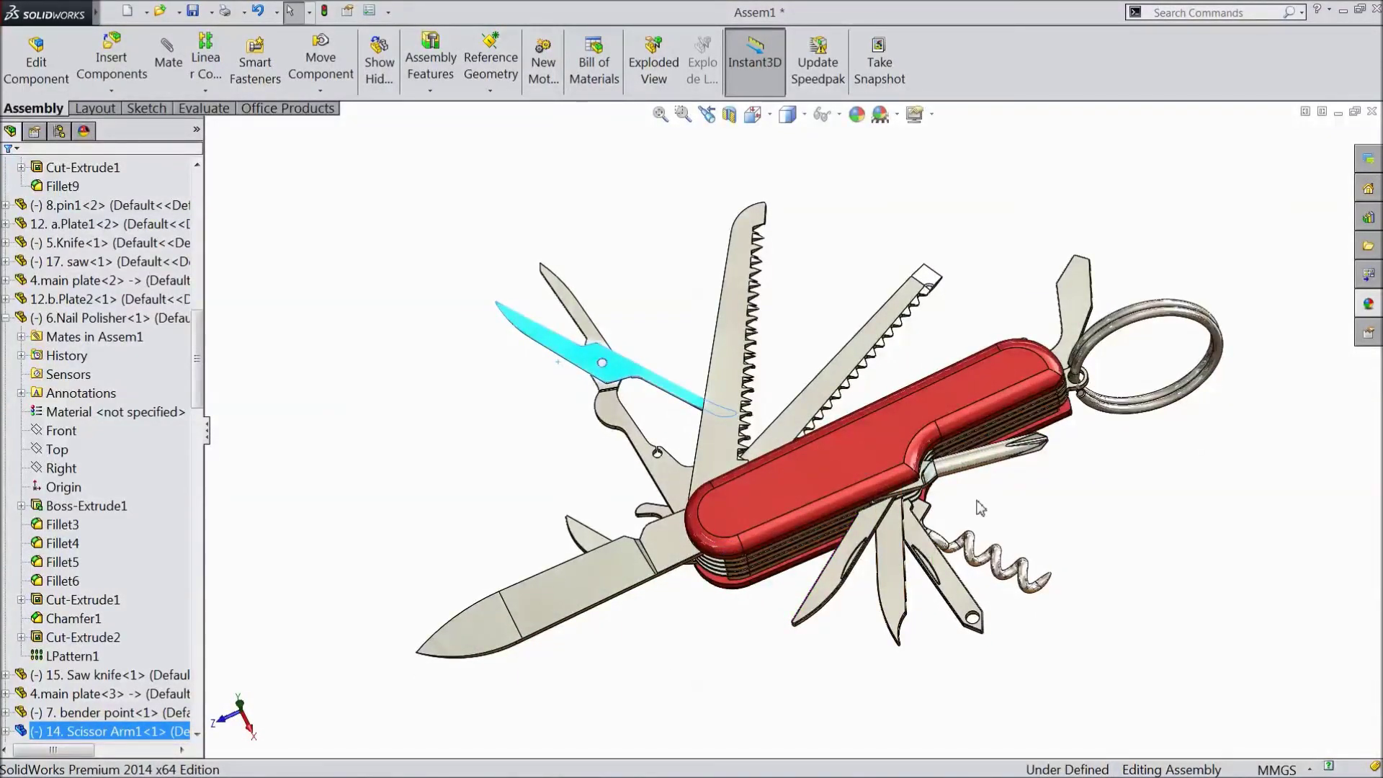
scroll(965, 509, "down", 2)
left_click(334, 408)
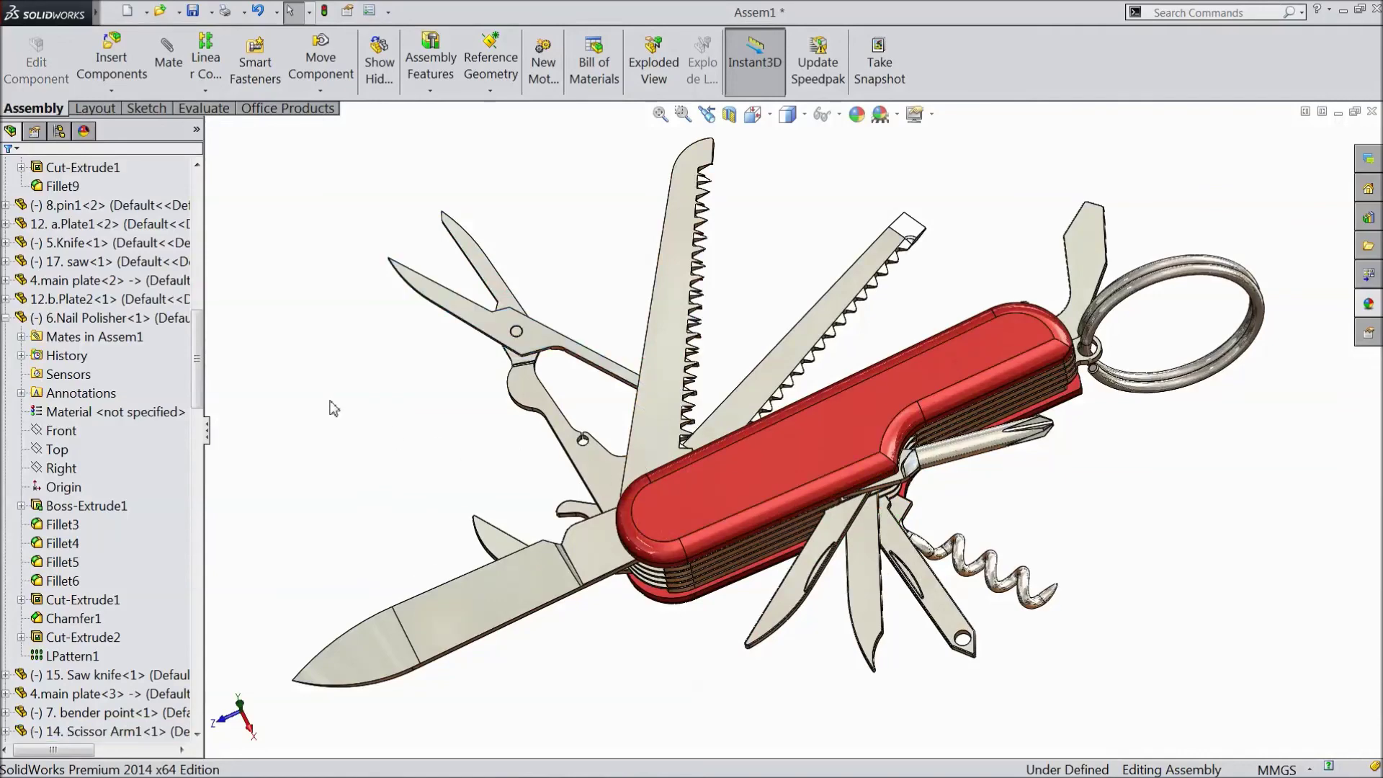
mouse_move(407, 440)
middle_mouse_down()
mouse_move(410, 402)
mouse_move(407, 429)
middle_mouse_up()
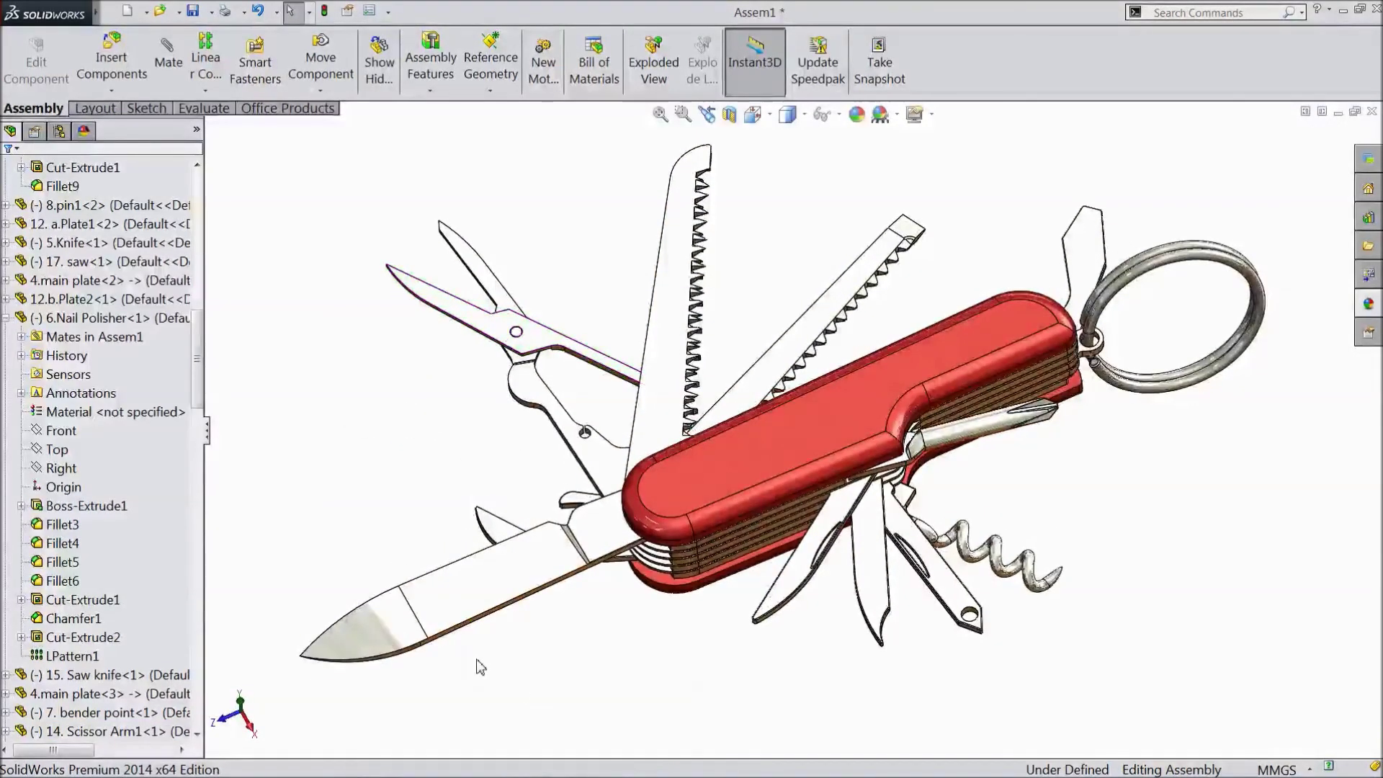
Swing the knife2 blade back up between the two saw blades.
left_click_drag(432, 625, 753, 312)
middle_click_drag(1040, 457, 1152, 540)
scroll(1074, 279, "up", 1)
scroll(1074, 293, "down", 1)
left_click(1006, 544)
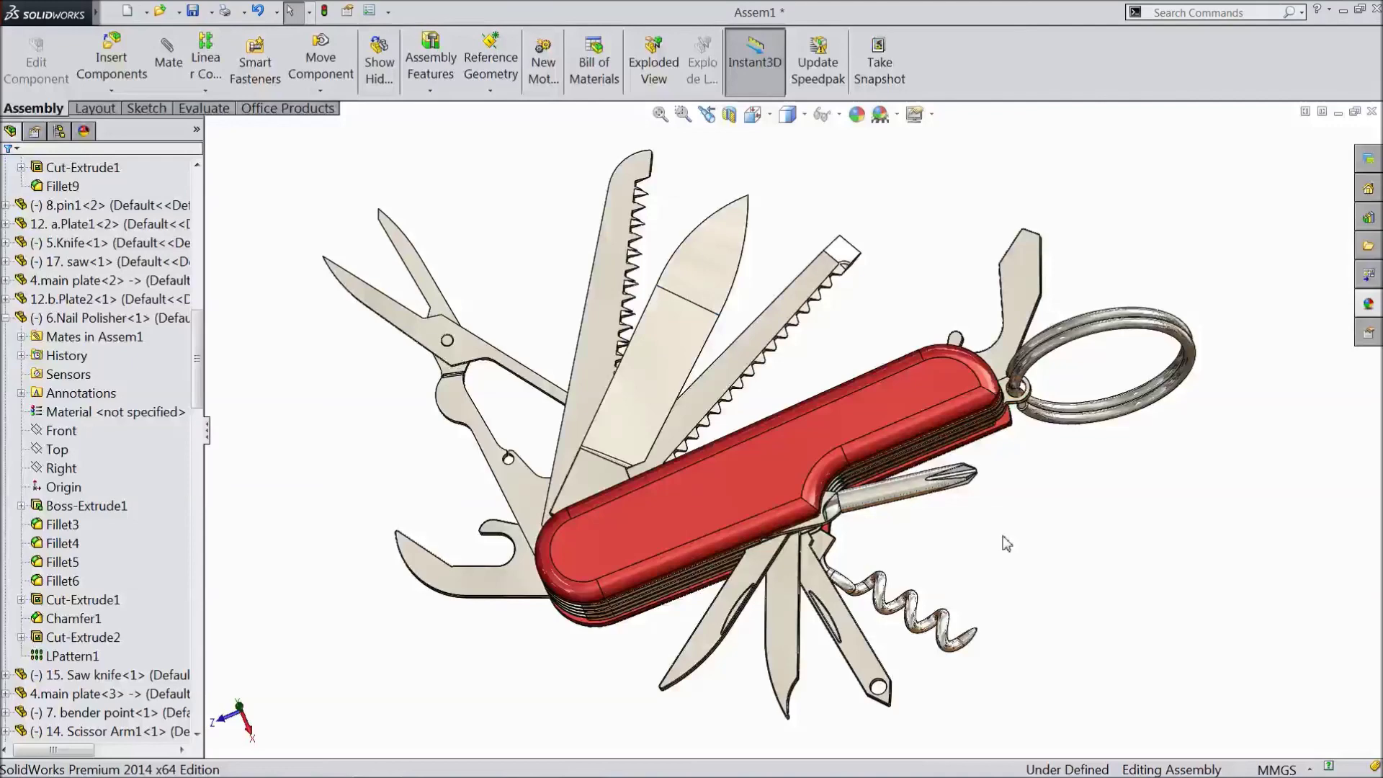